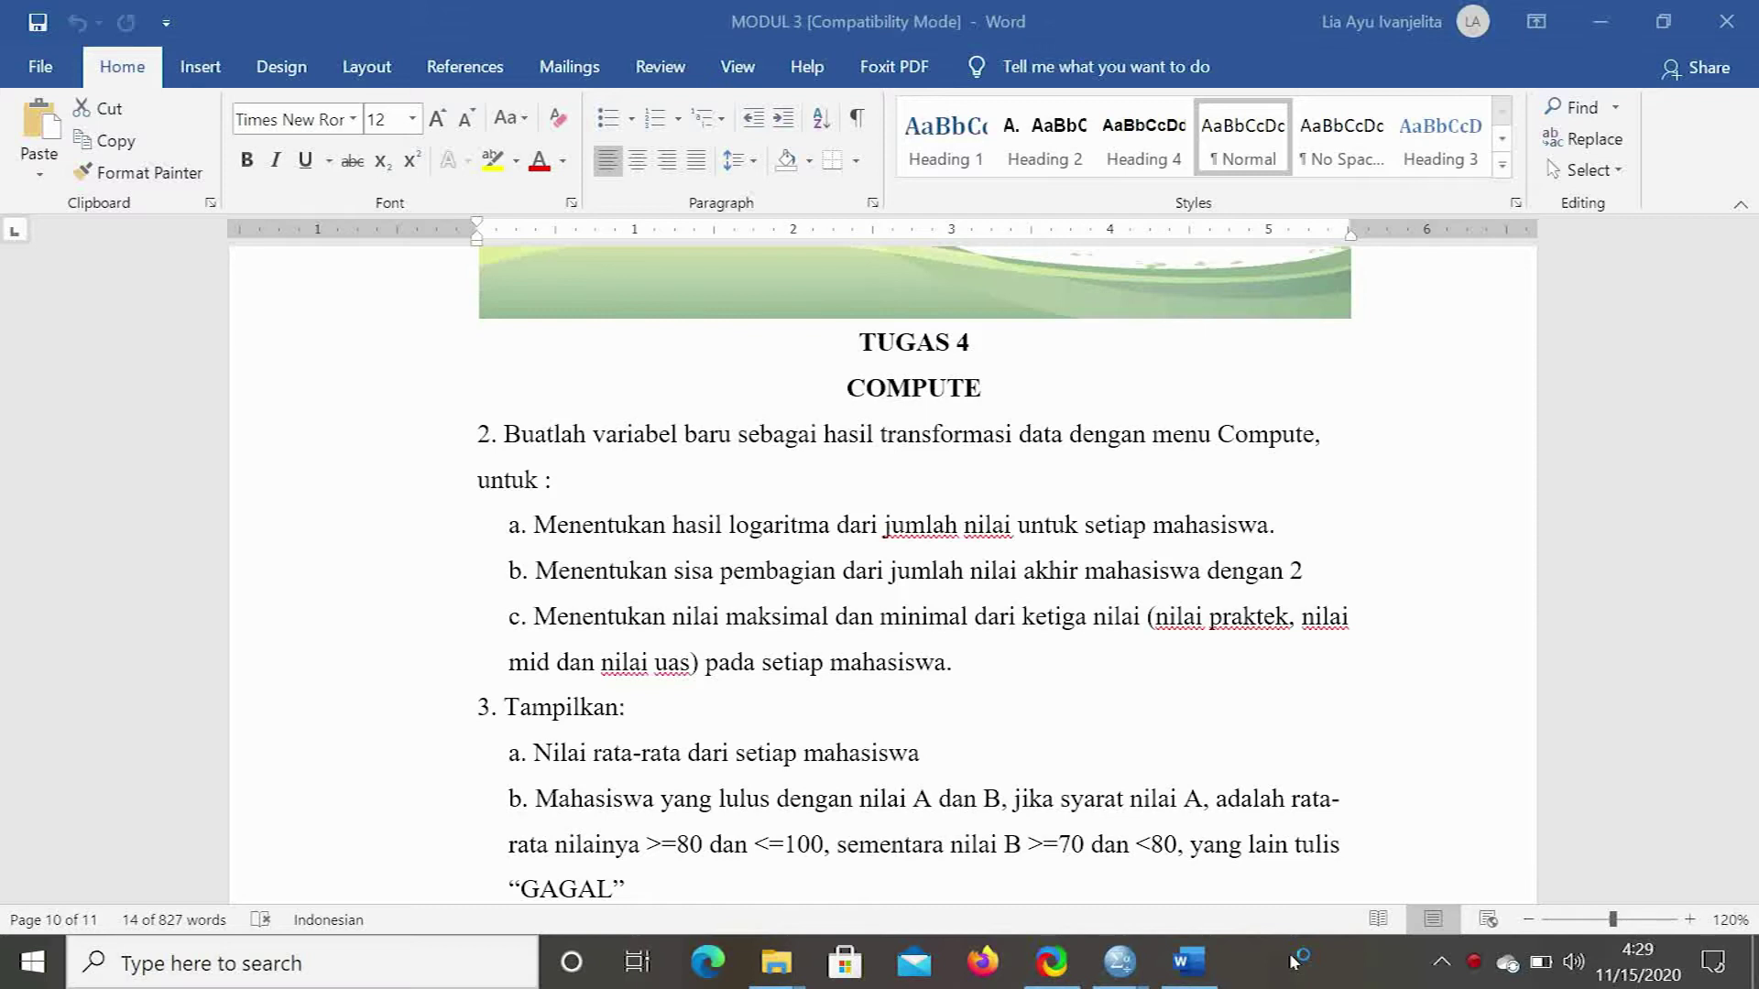
Switch to the LATIHAN COMPUTE.sav data in SPSS and open Compute Variable with all previous settings reset
mouse_move(1208, 970)
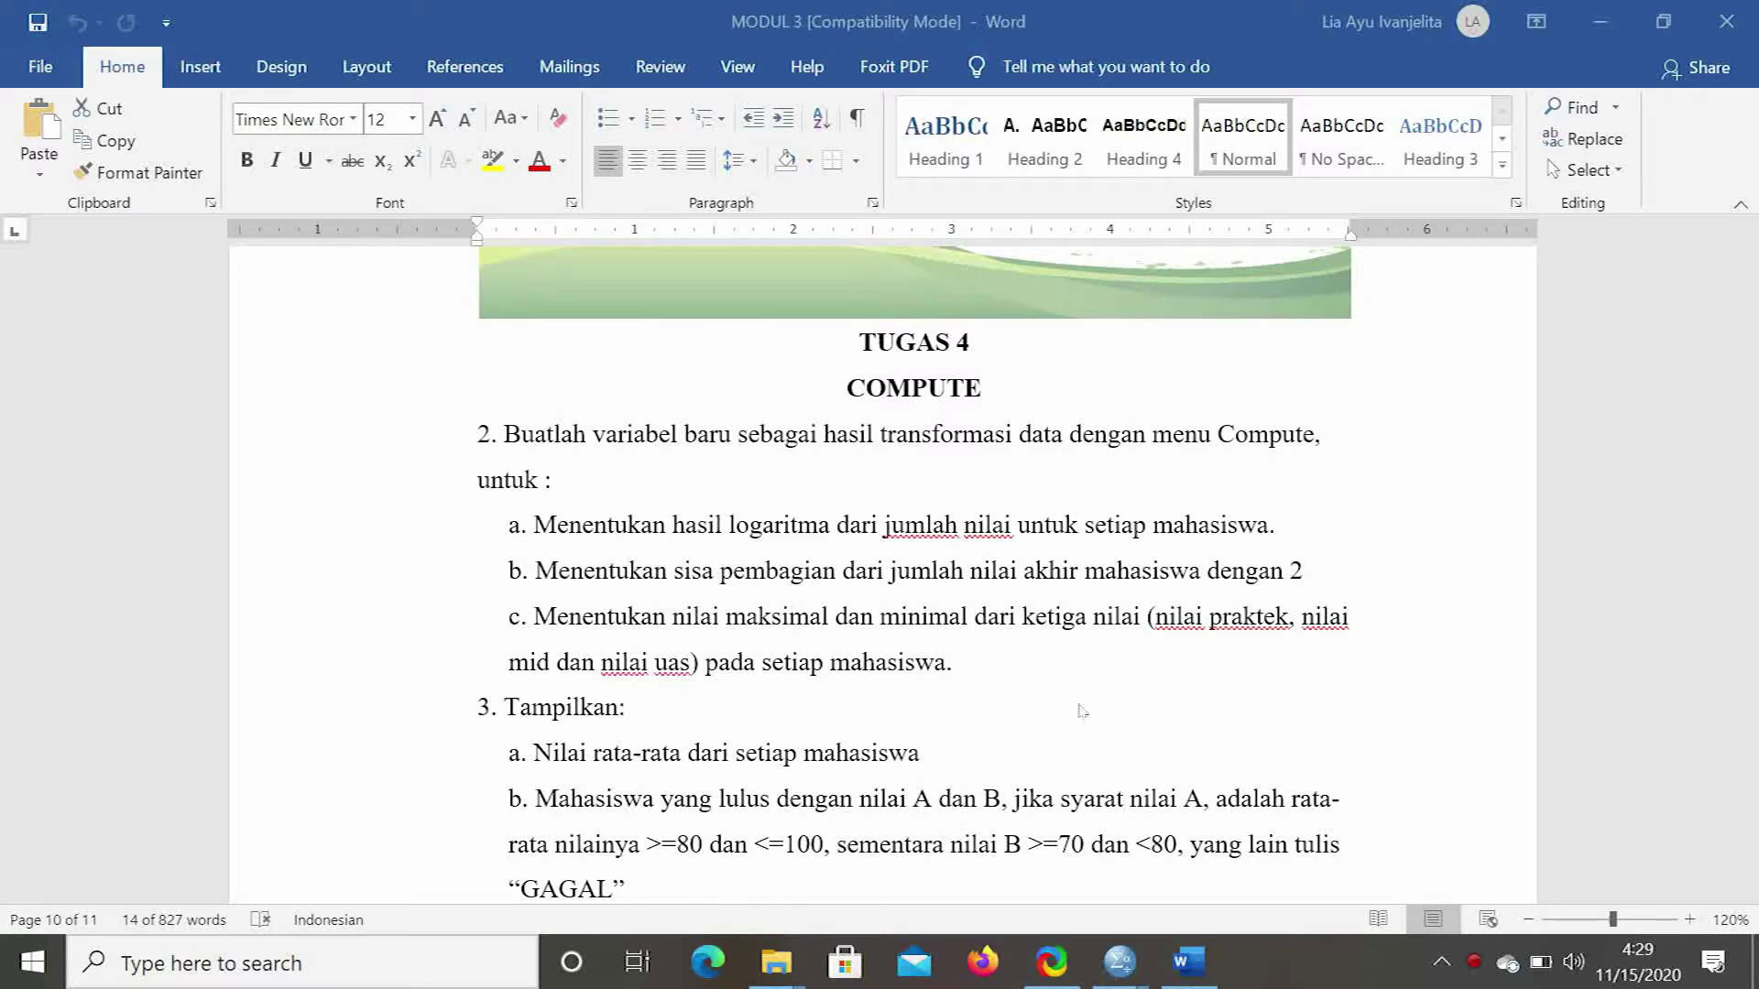
mouse_move(1120, 962)
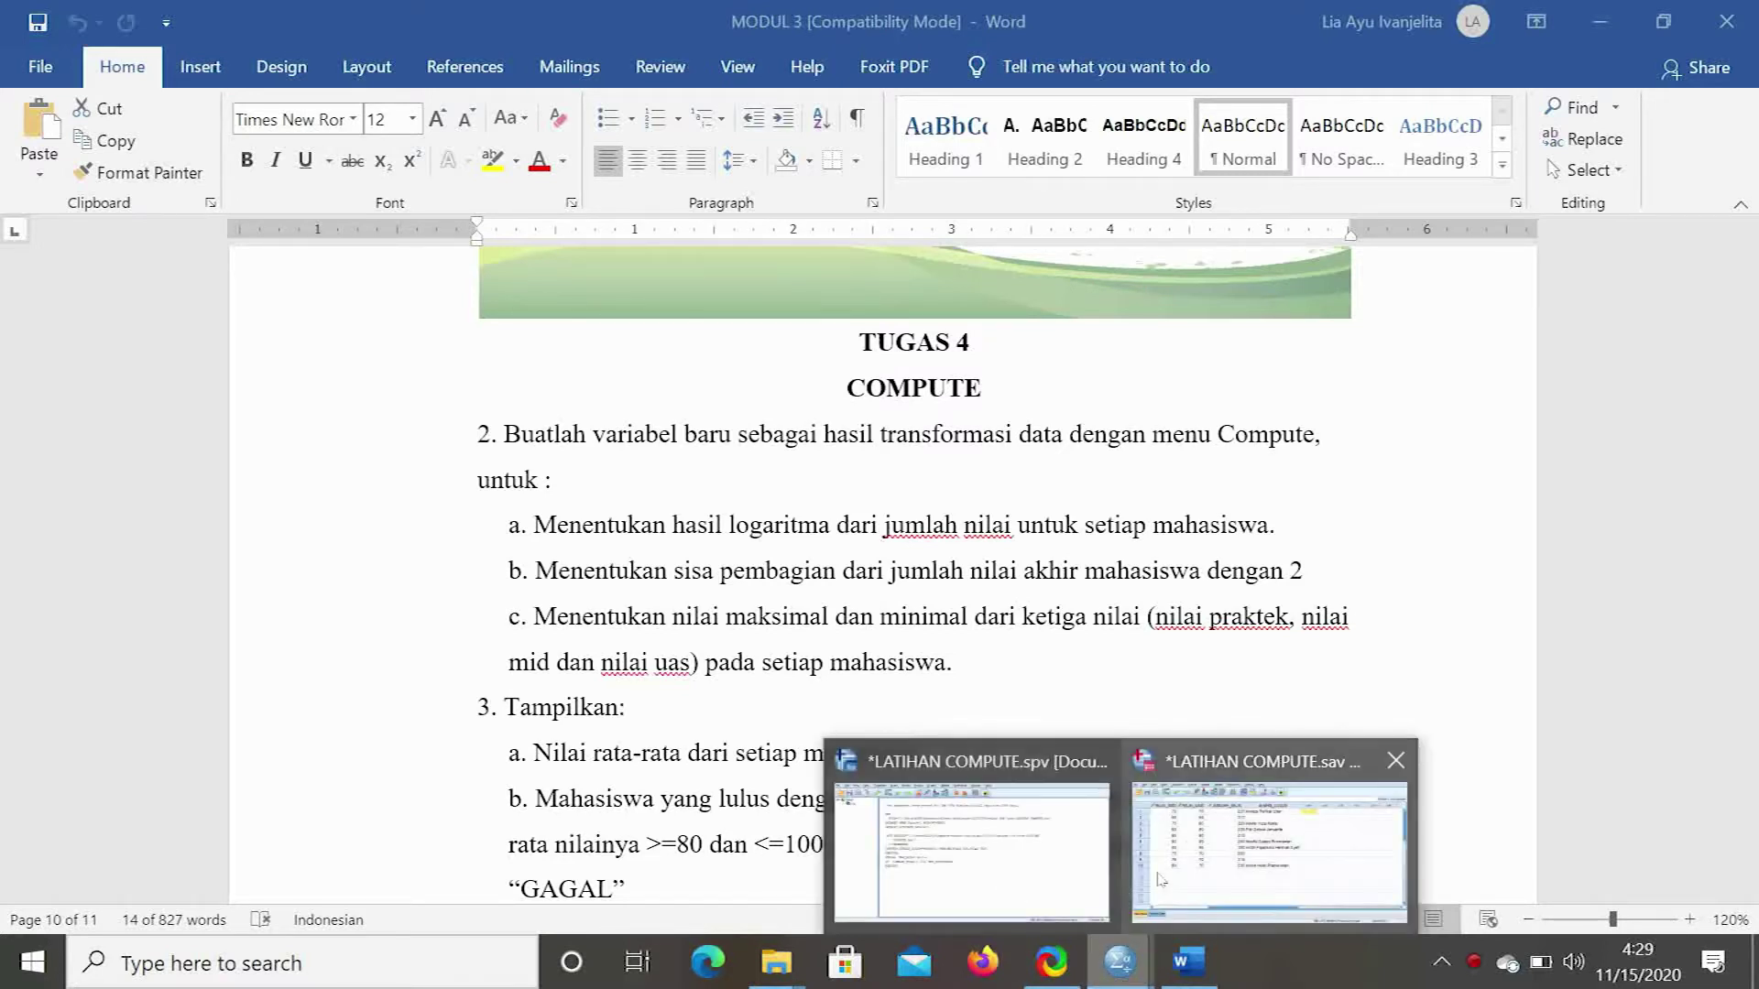
click(1159, 879)
click(683, 183)
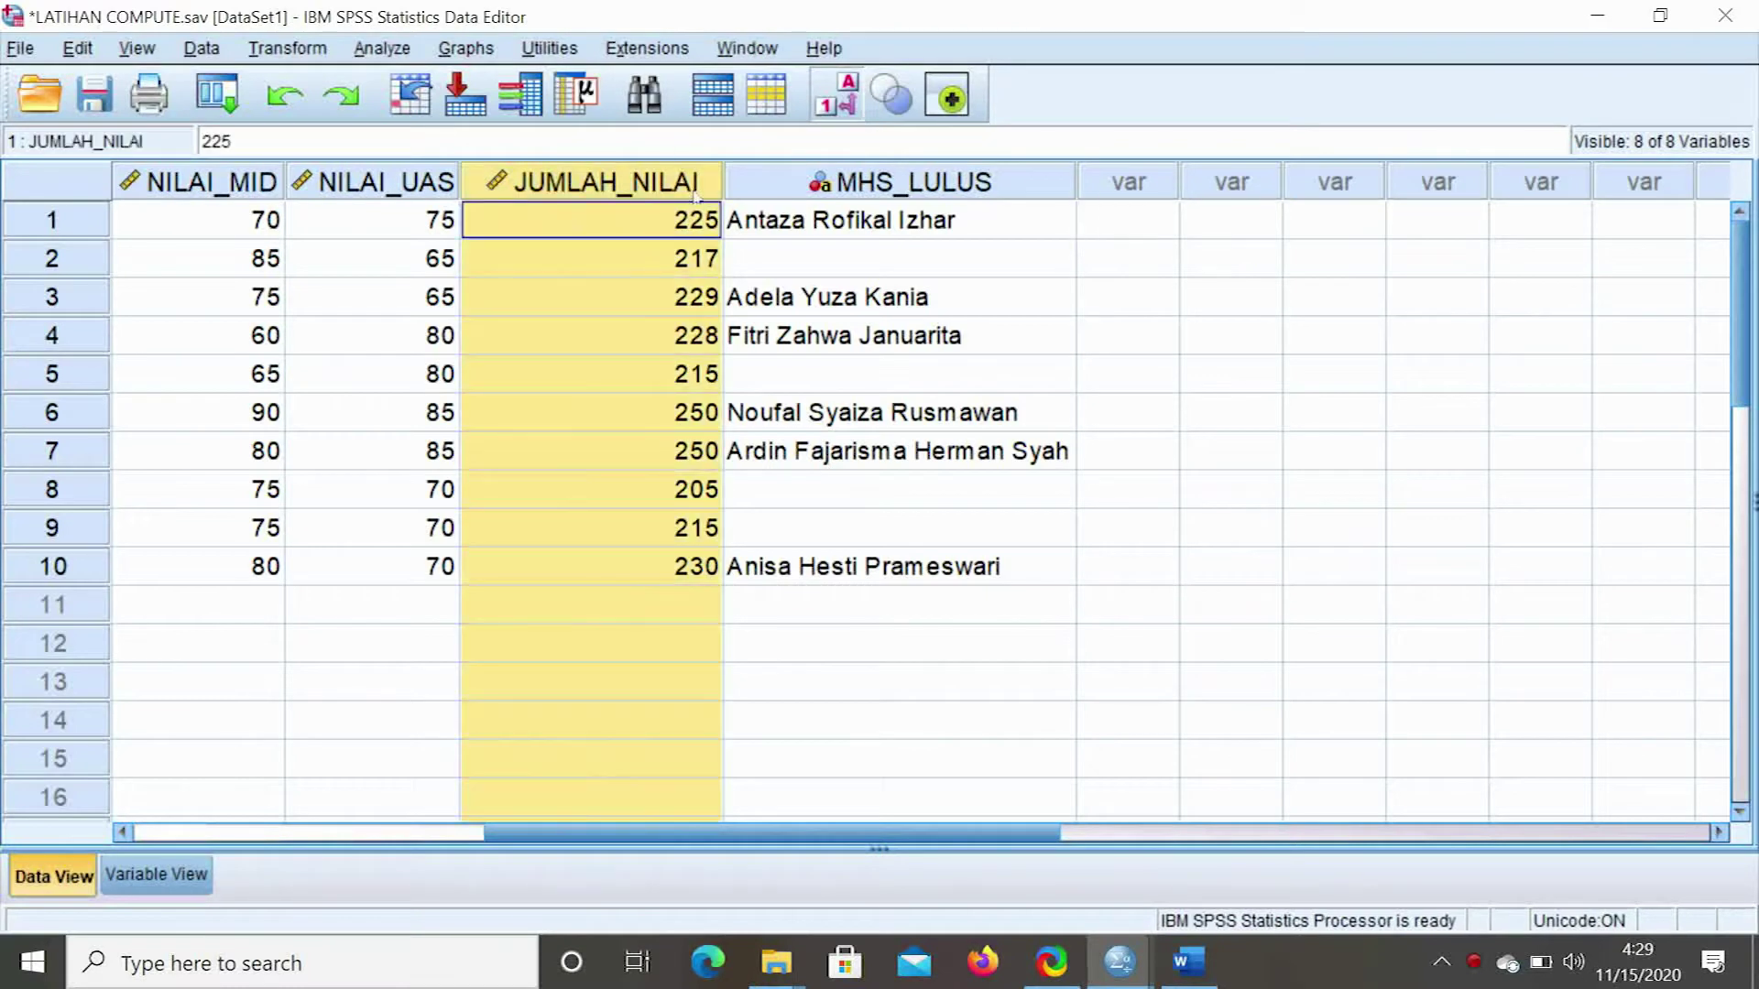
click(1144, 230)
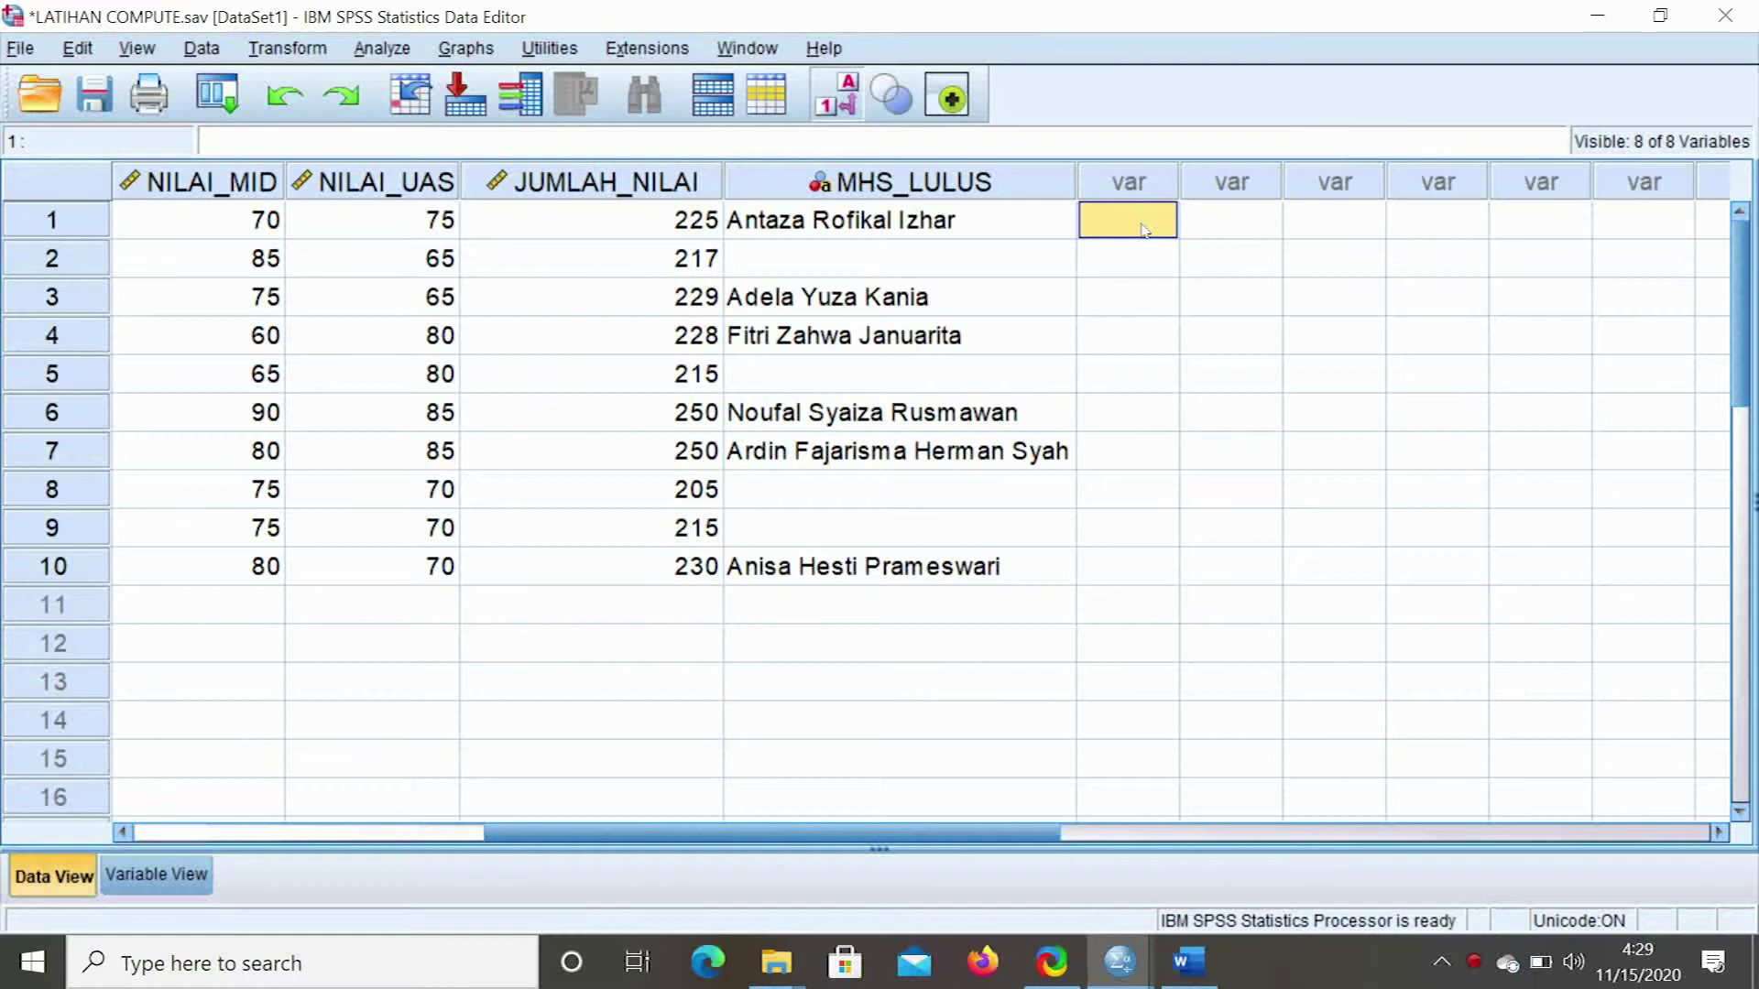
click(288, 50)
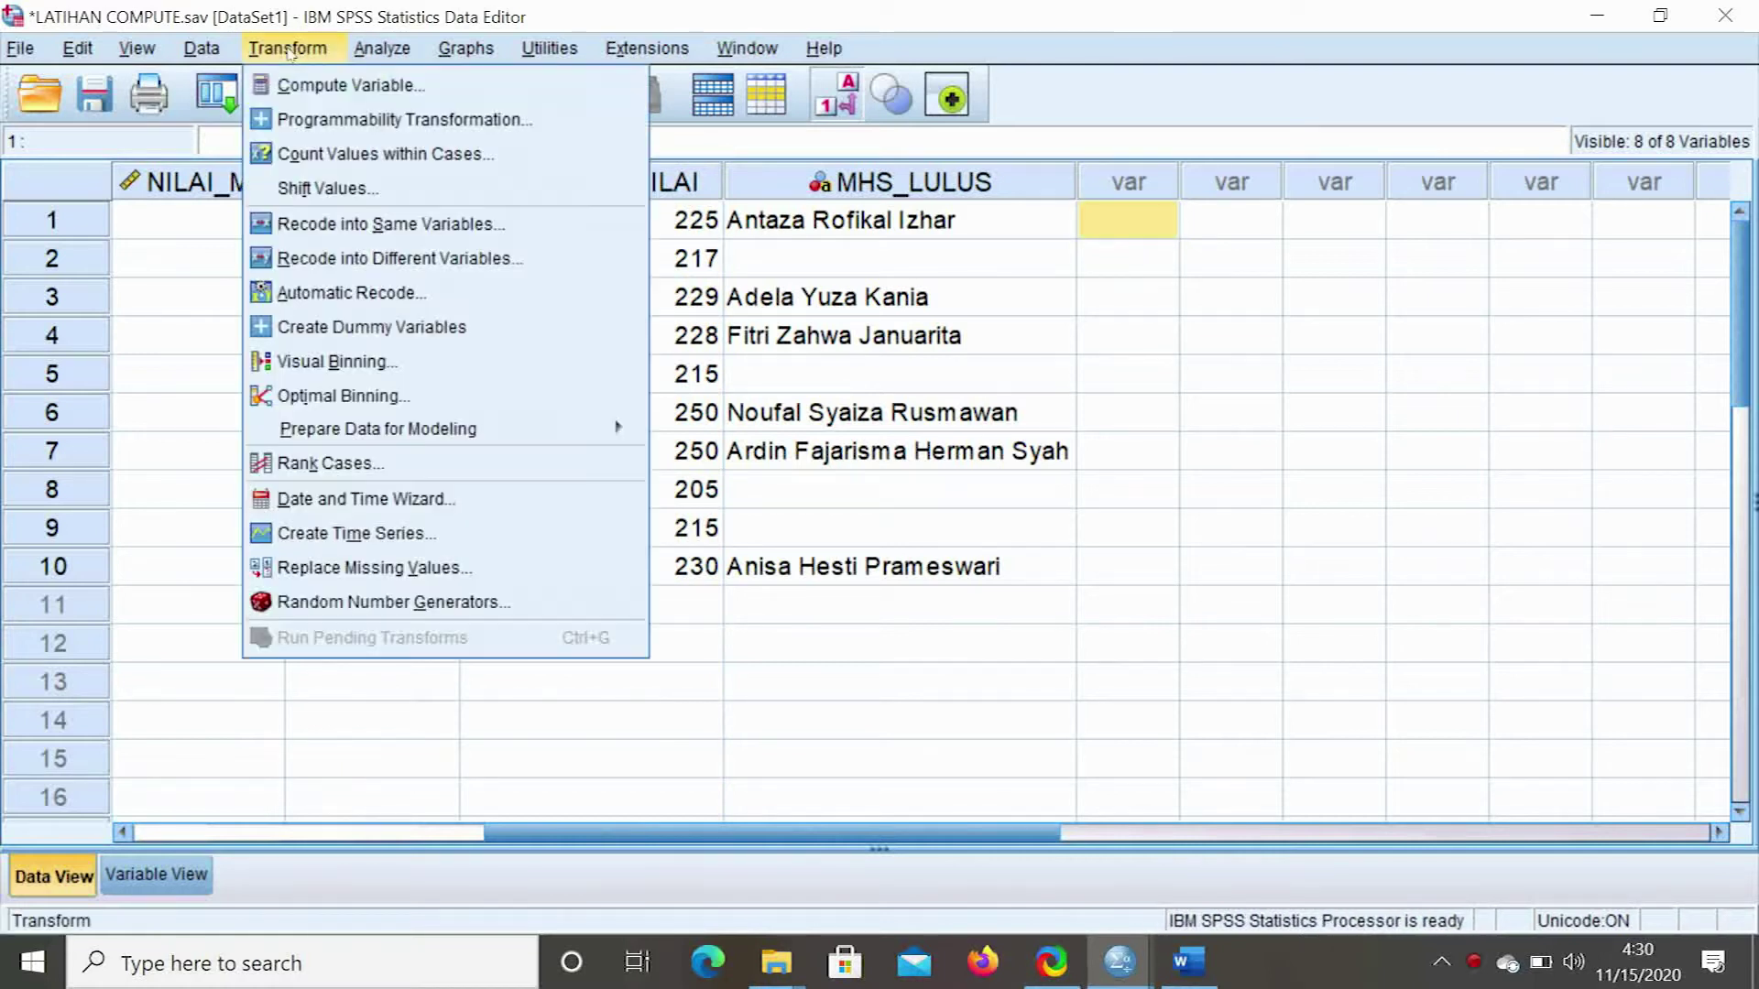
click(309, 89)
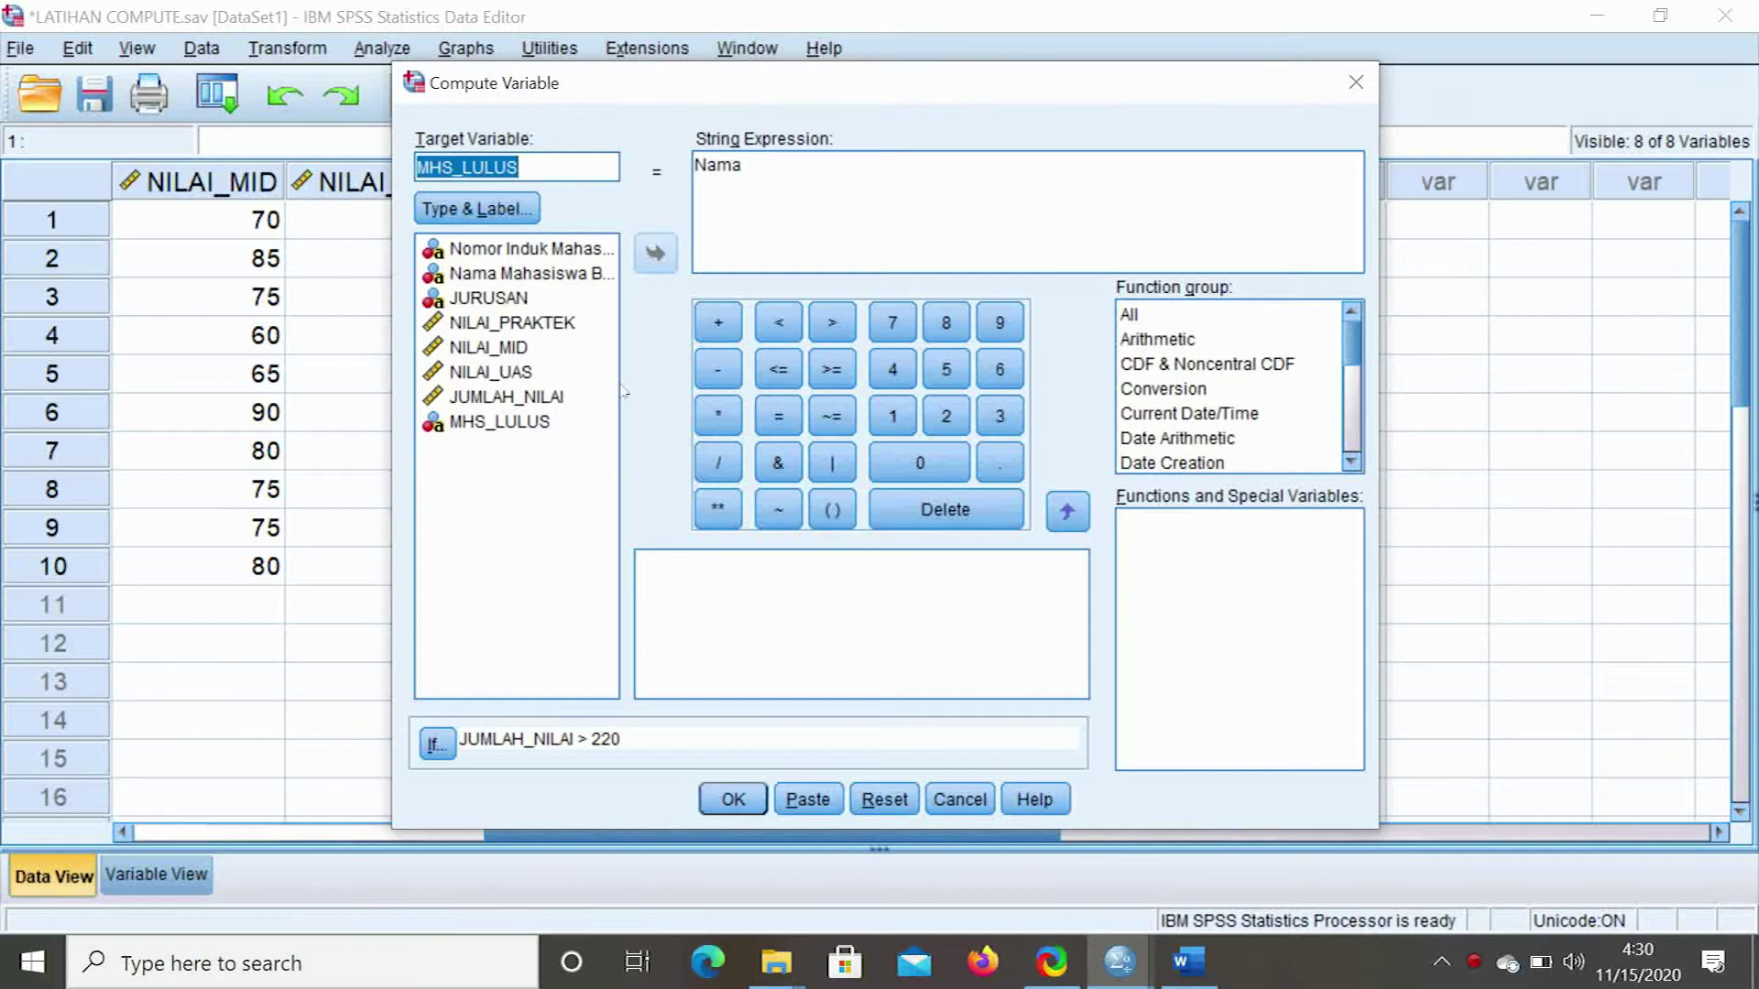
click(883, 801)
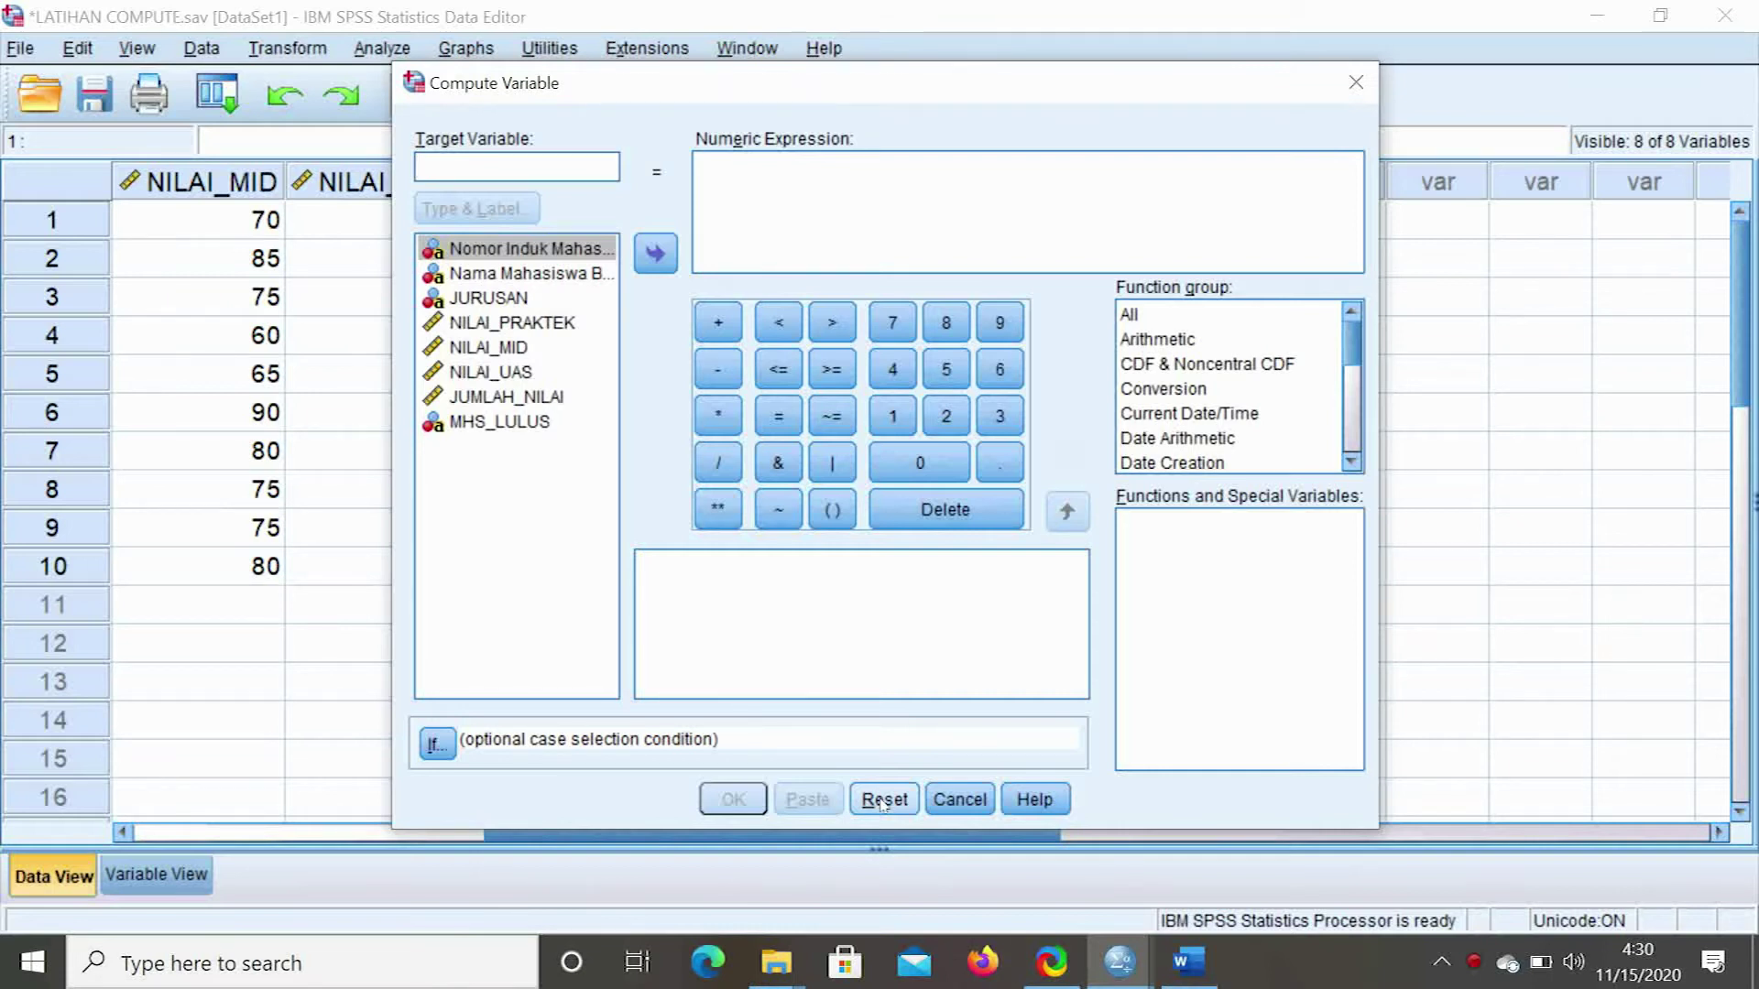
Name the target variable of the computation NILAI_LOG
text(nilai)
key(BackSpace)
key(BackSpace)
key(BackSpace)
key(BackSpace)
key(BackSpace)
key(Caps_Lock)
text(NILAI_OG)
key(BackSpace)
text(LO)
key(BackSpace)
key(BackSpace)
key(BackSpace)
text(LOG)
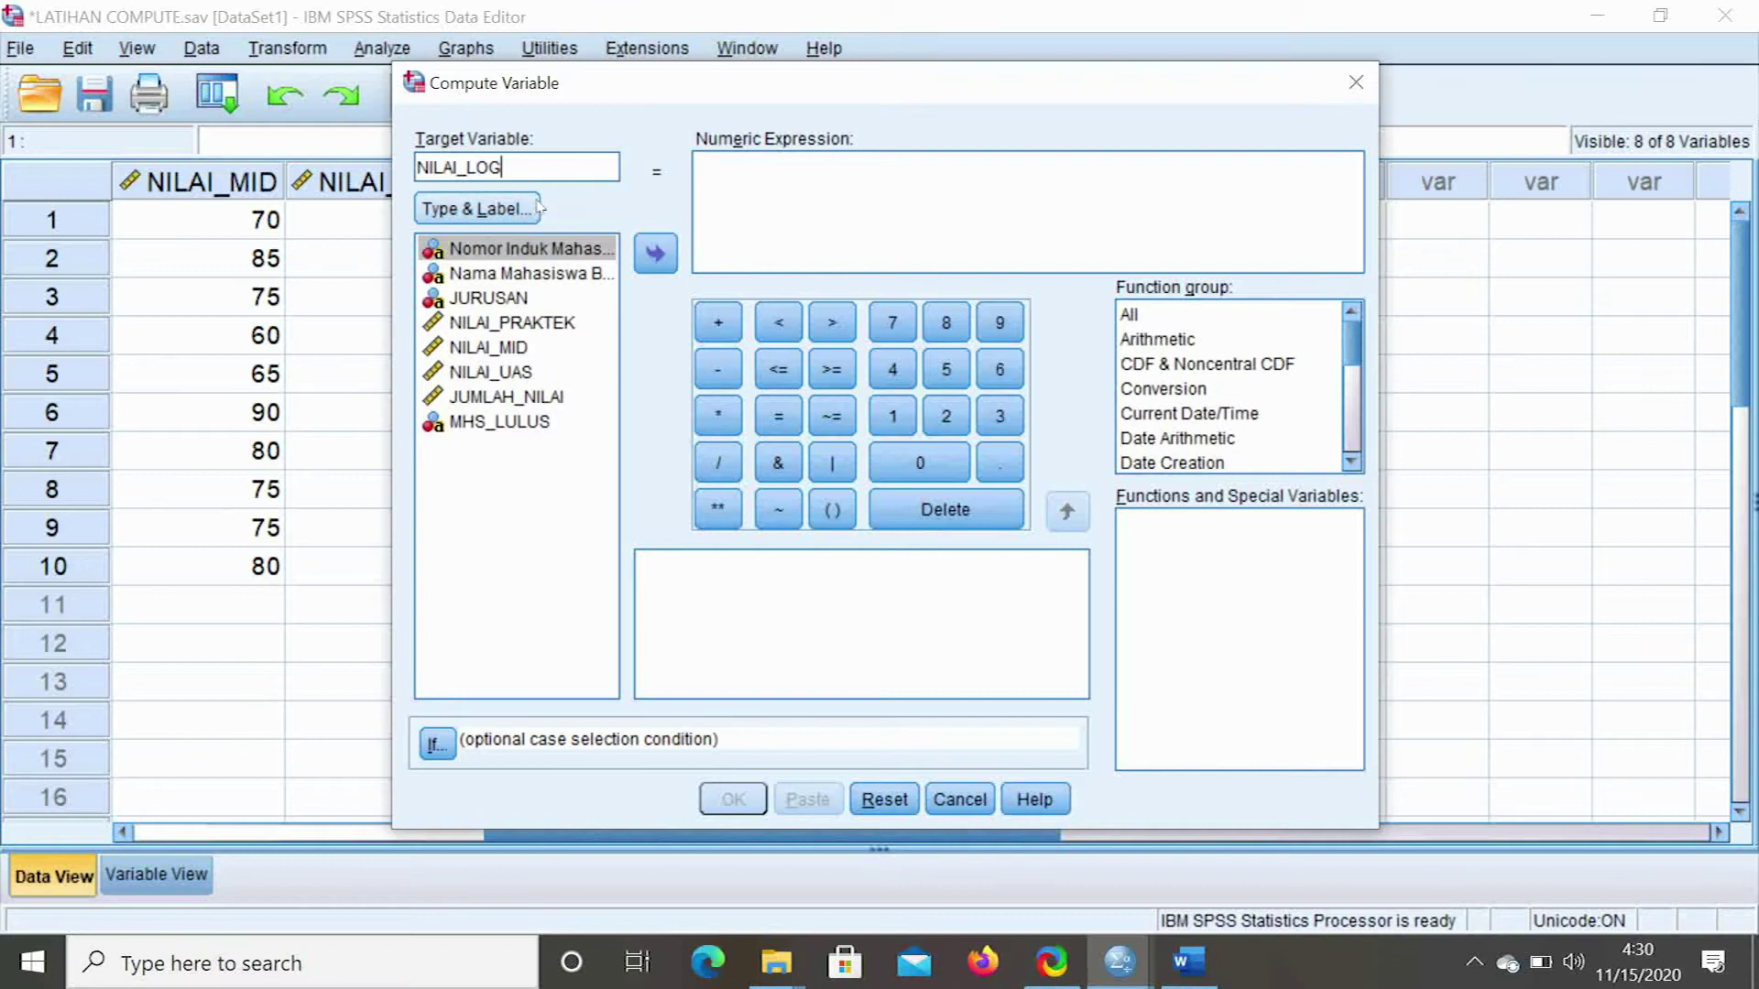
click(465, 218)
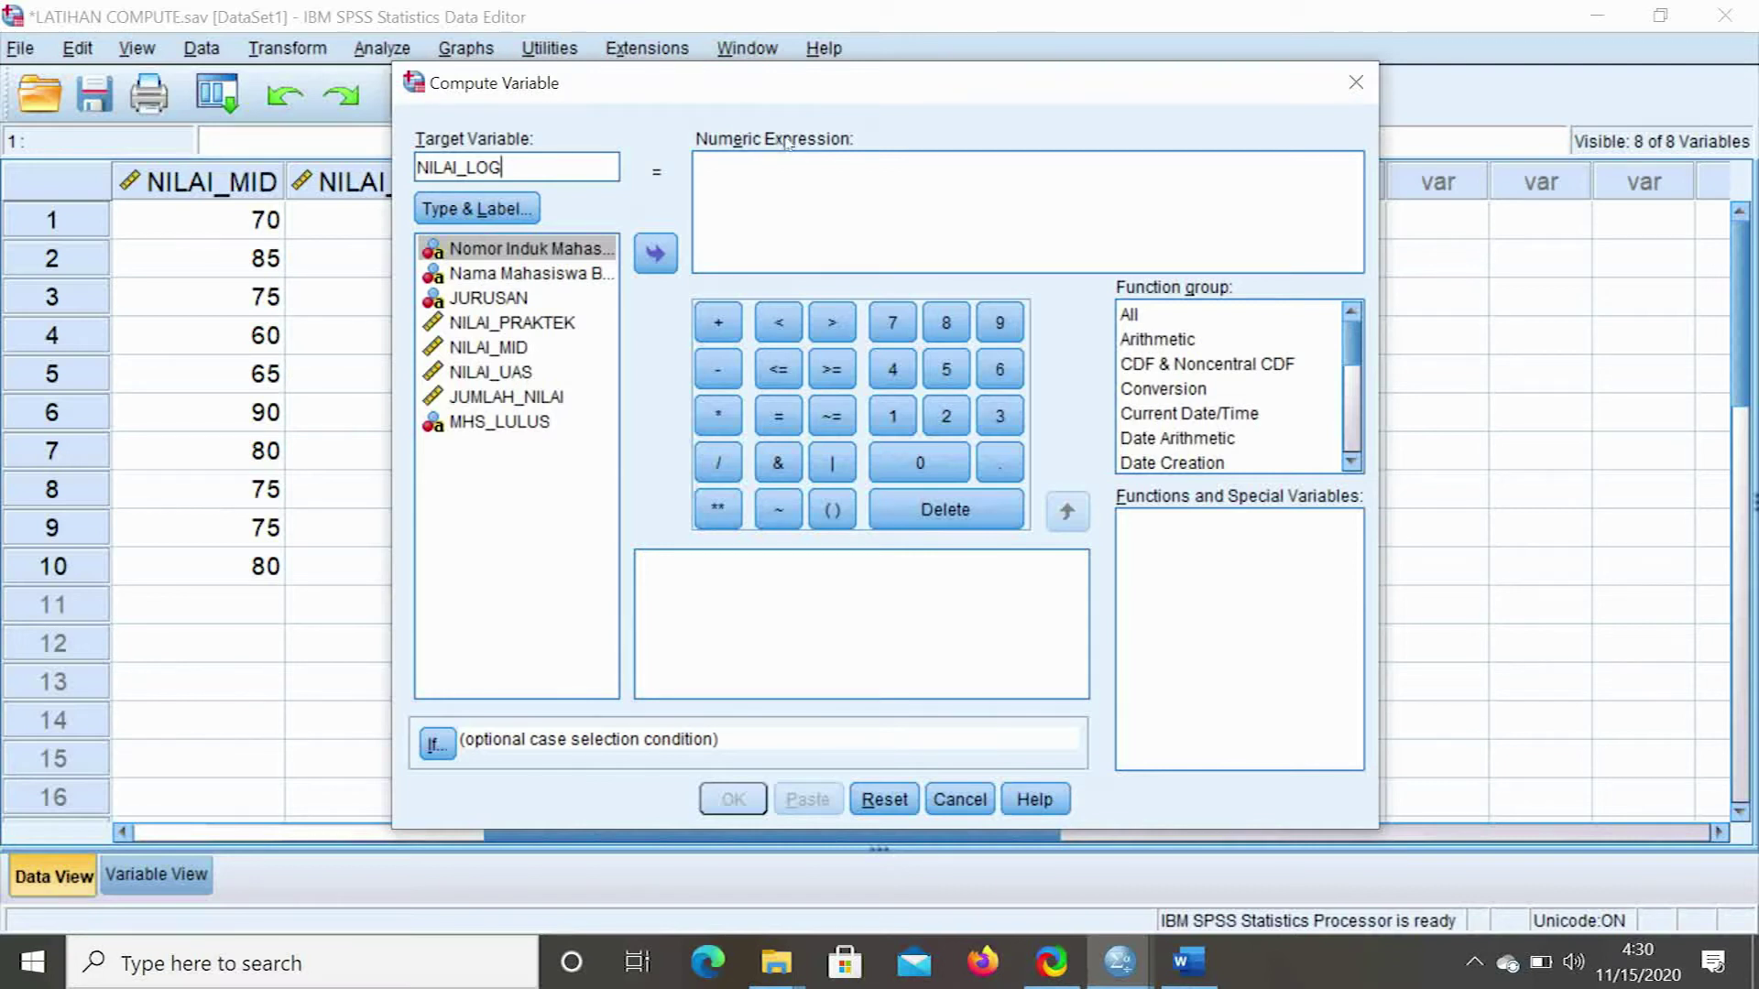
Compute NILAI_LOG with the arithmetic expression LG10(JUMLAH_NILAI)
click(697, 165)
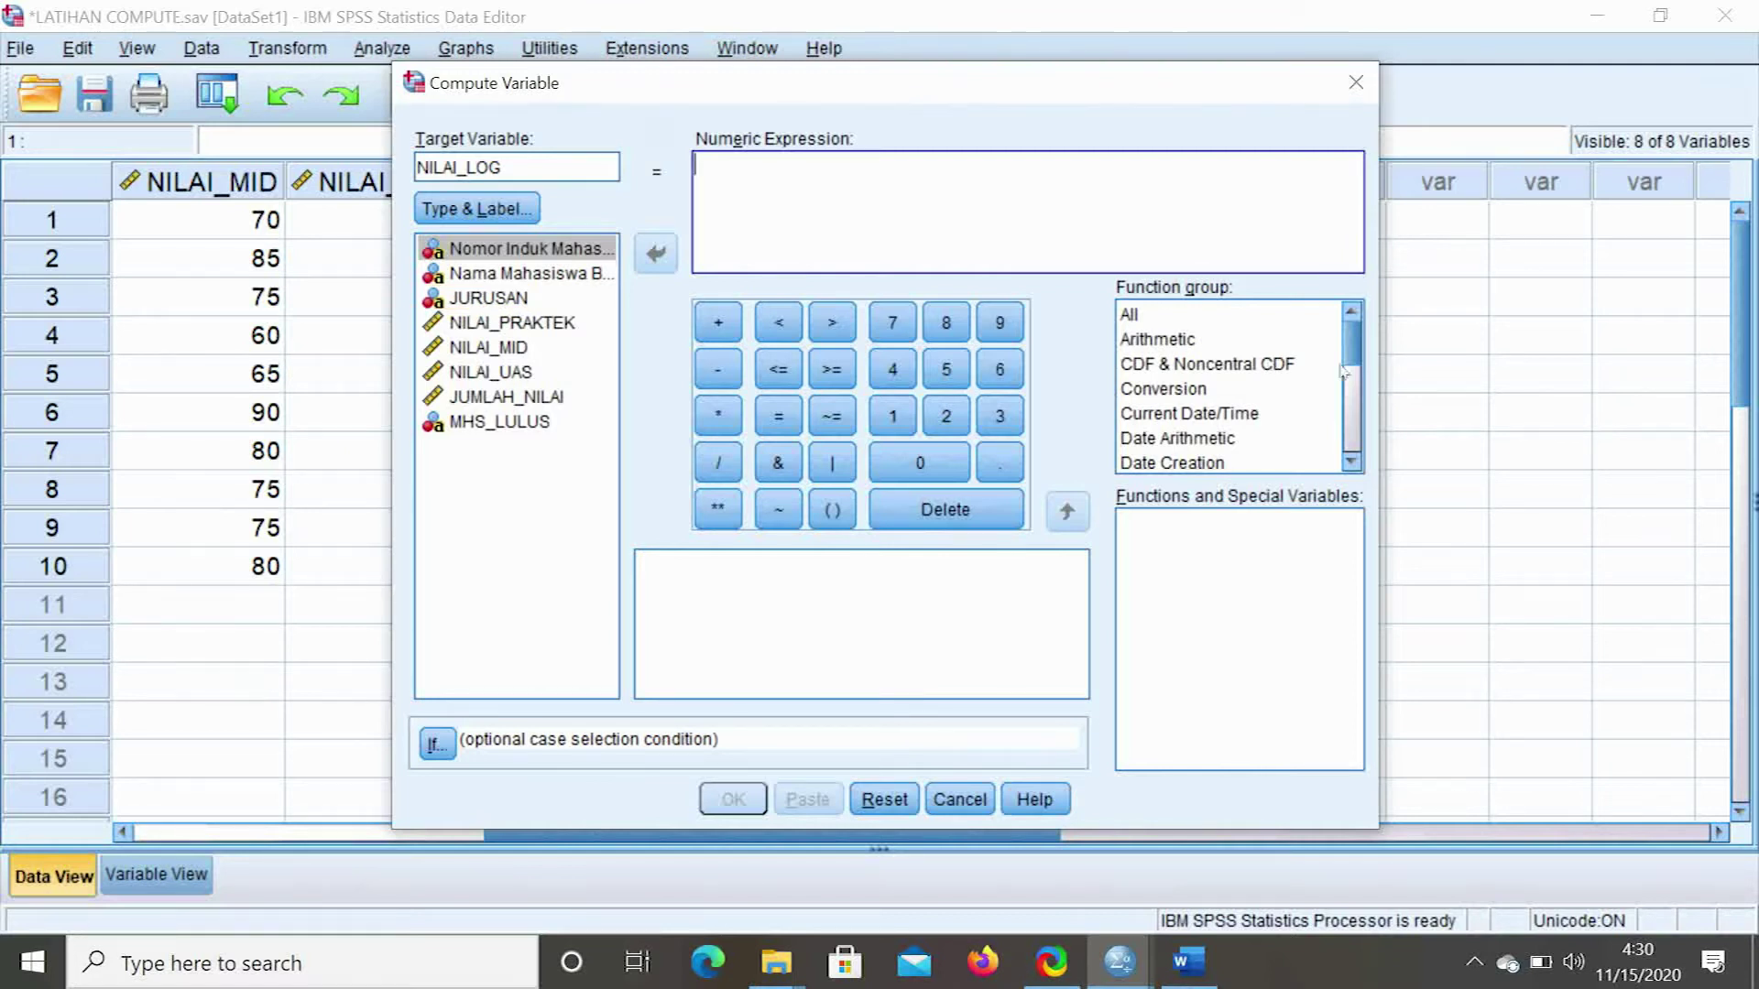
click(1147, 340)
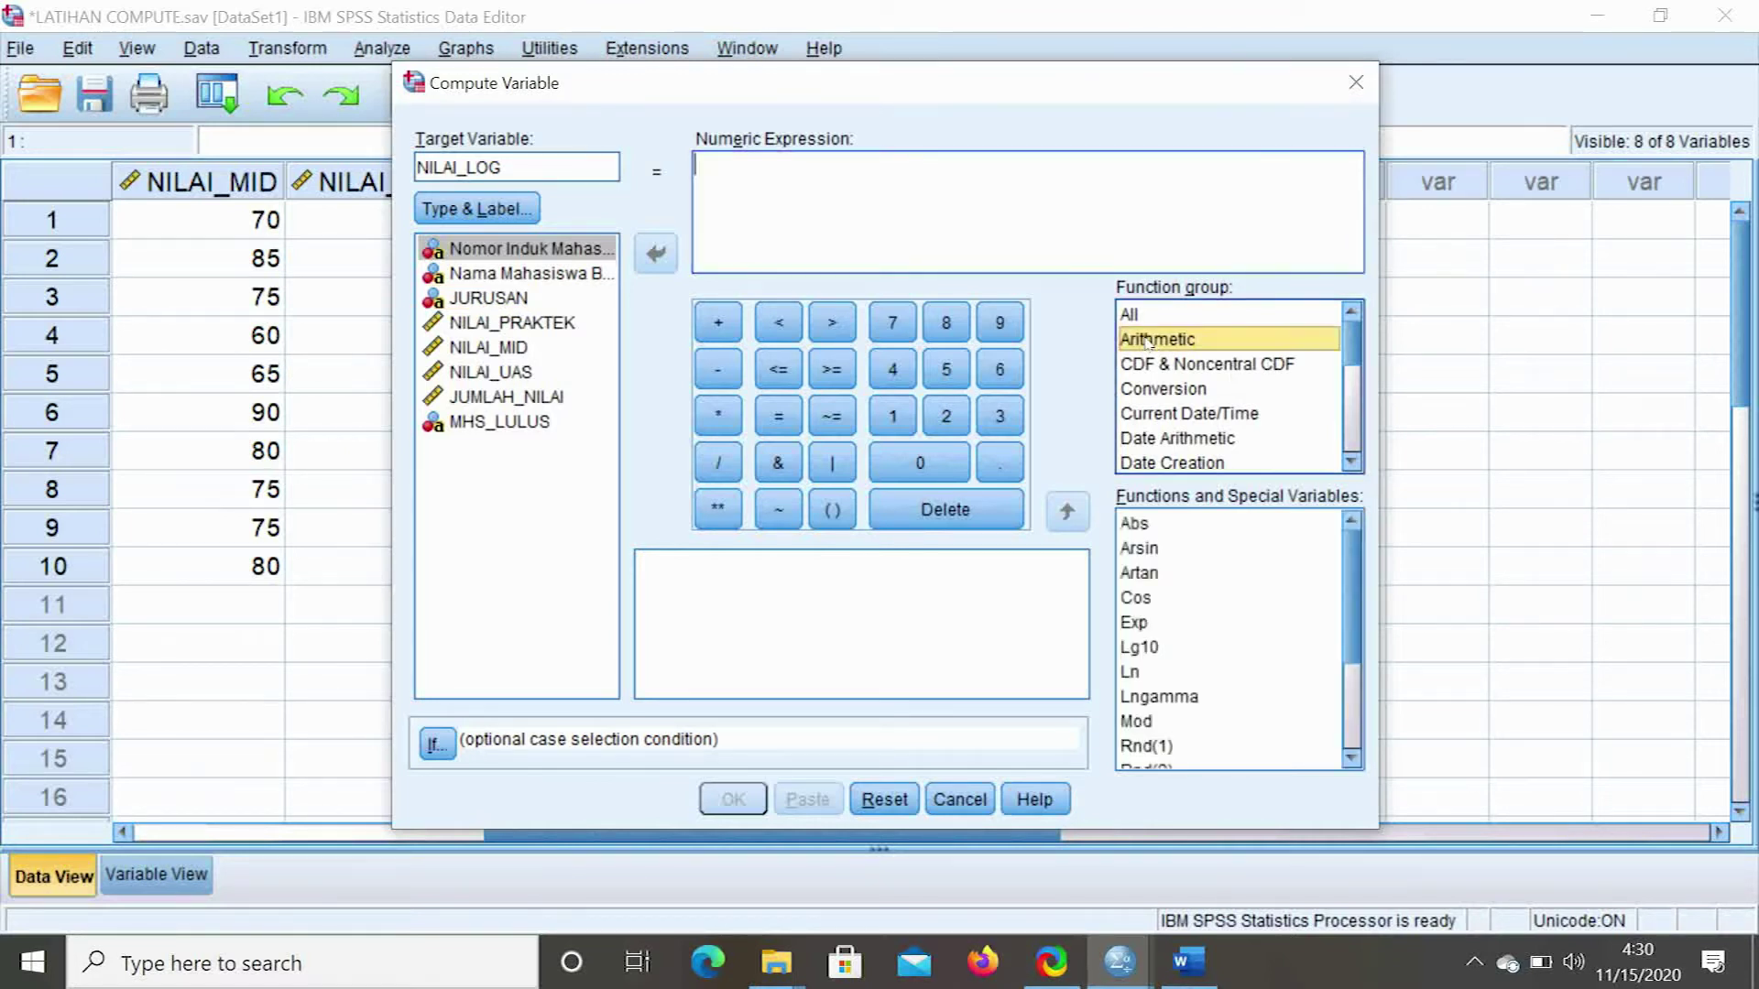
click(1140, 648)
double_click(1140, 647)
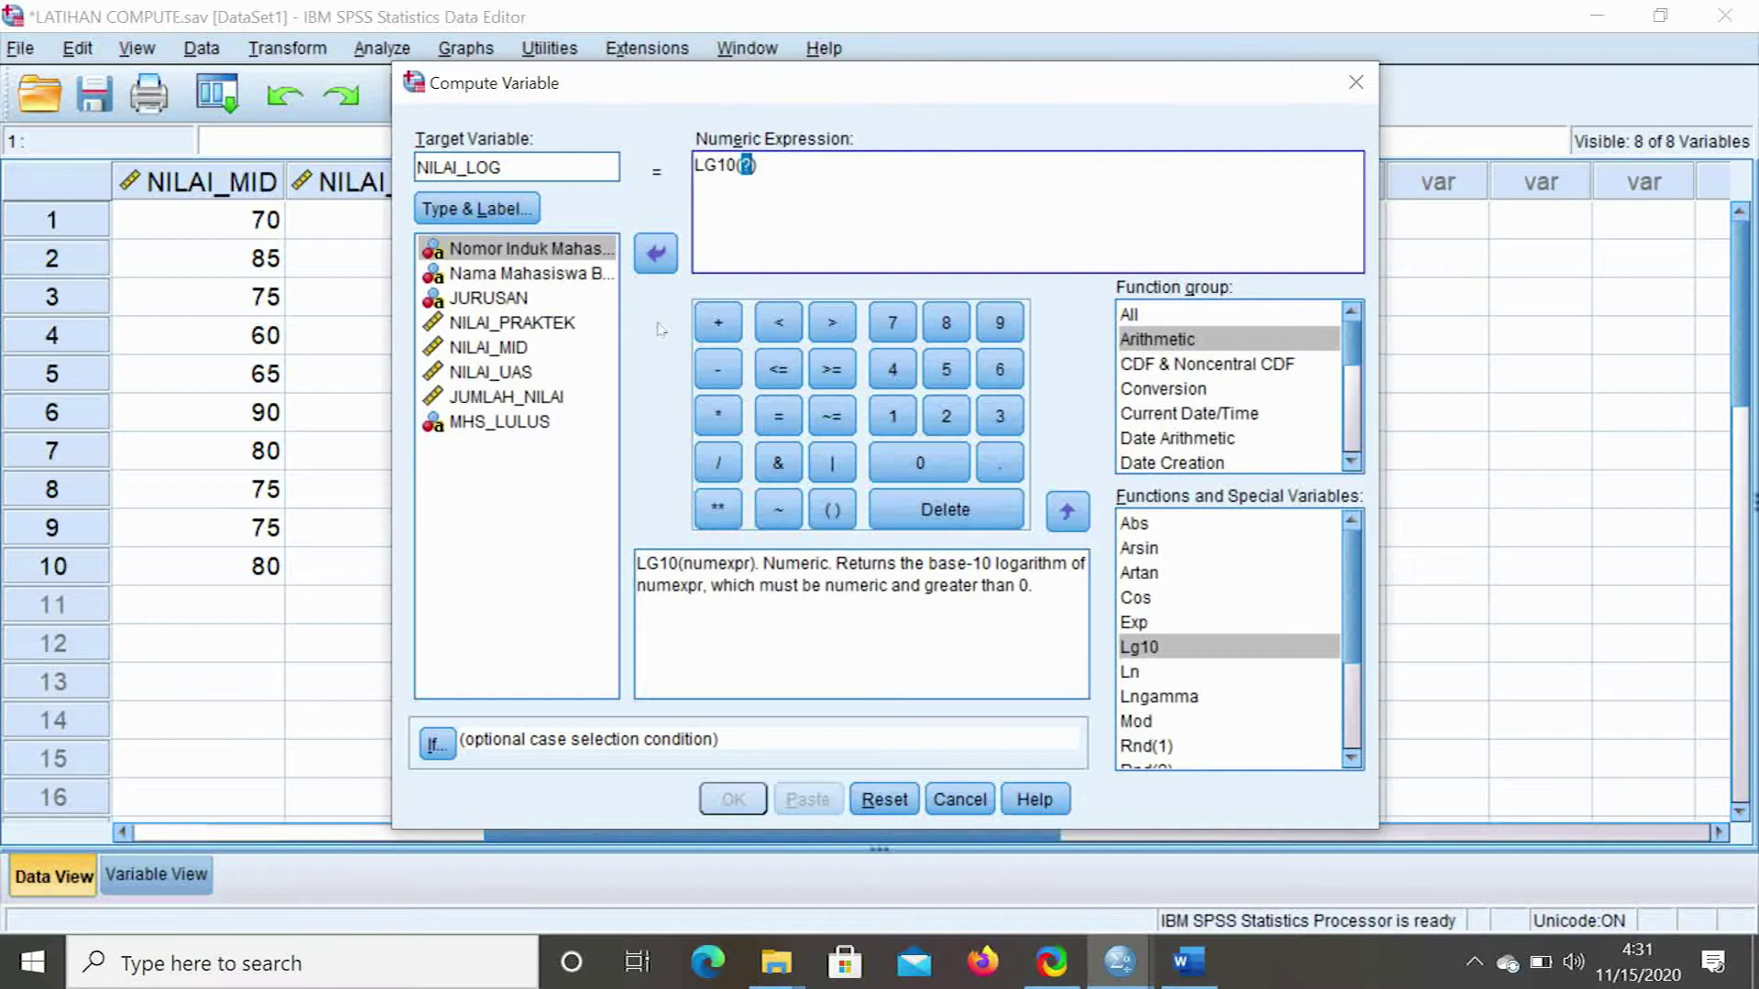
double_click(514, 404)
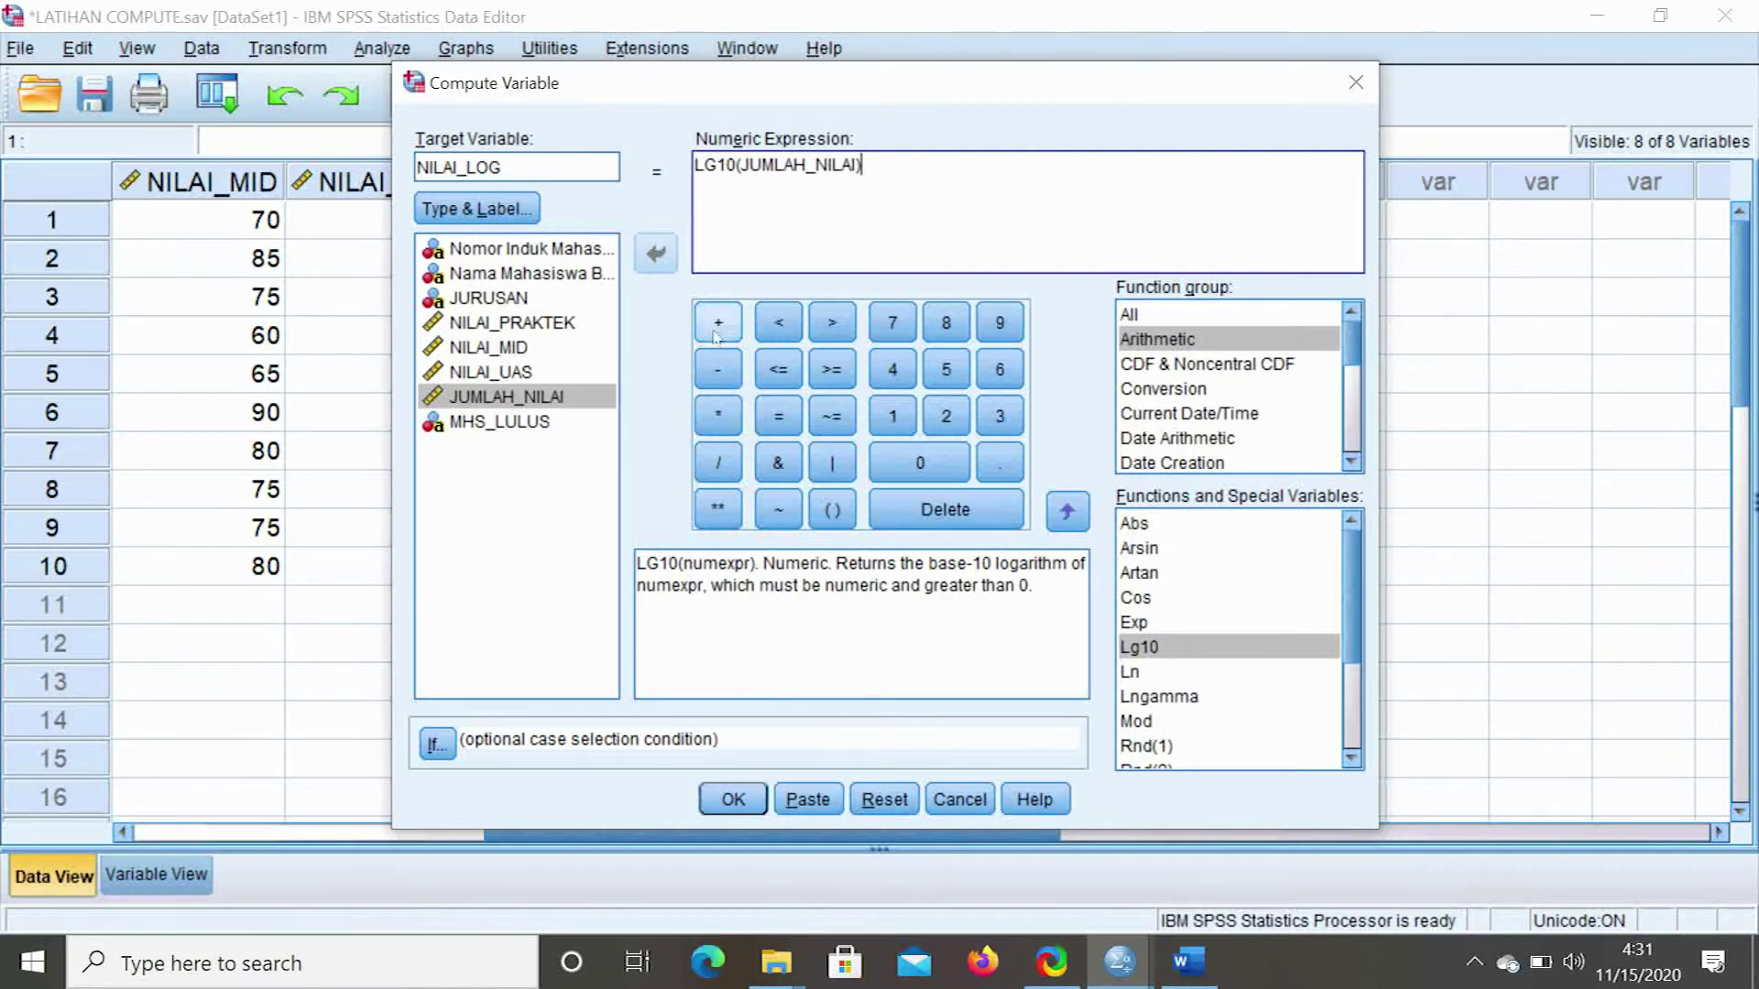
click(745, 804)
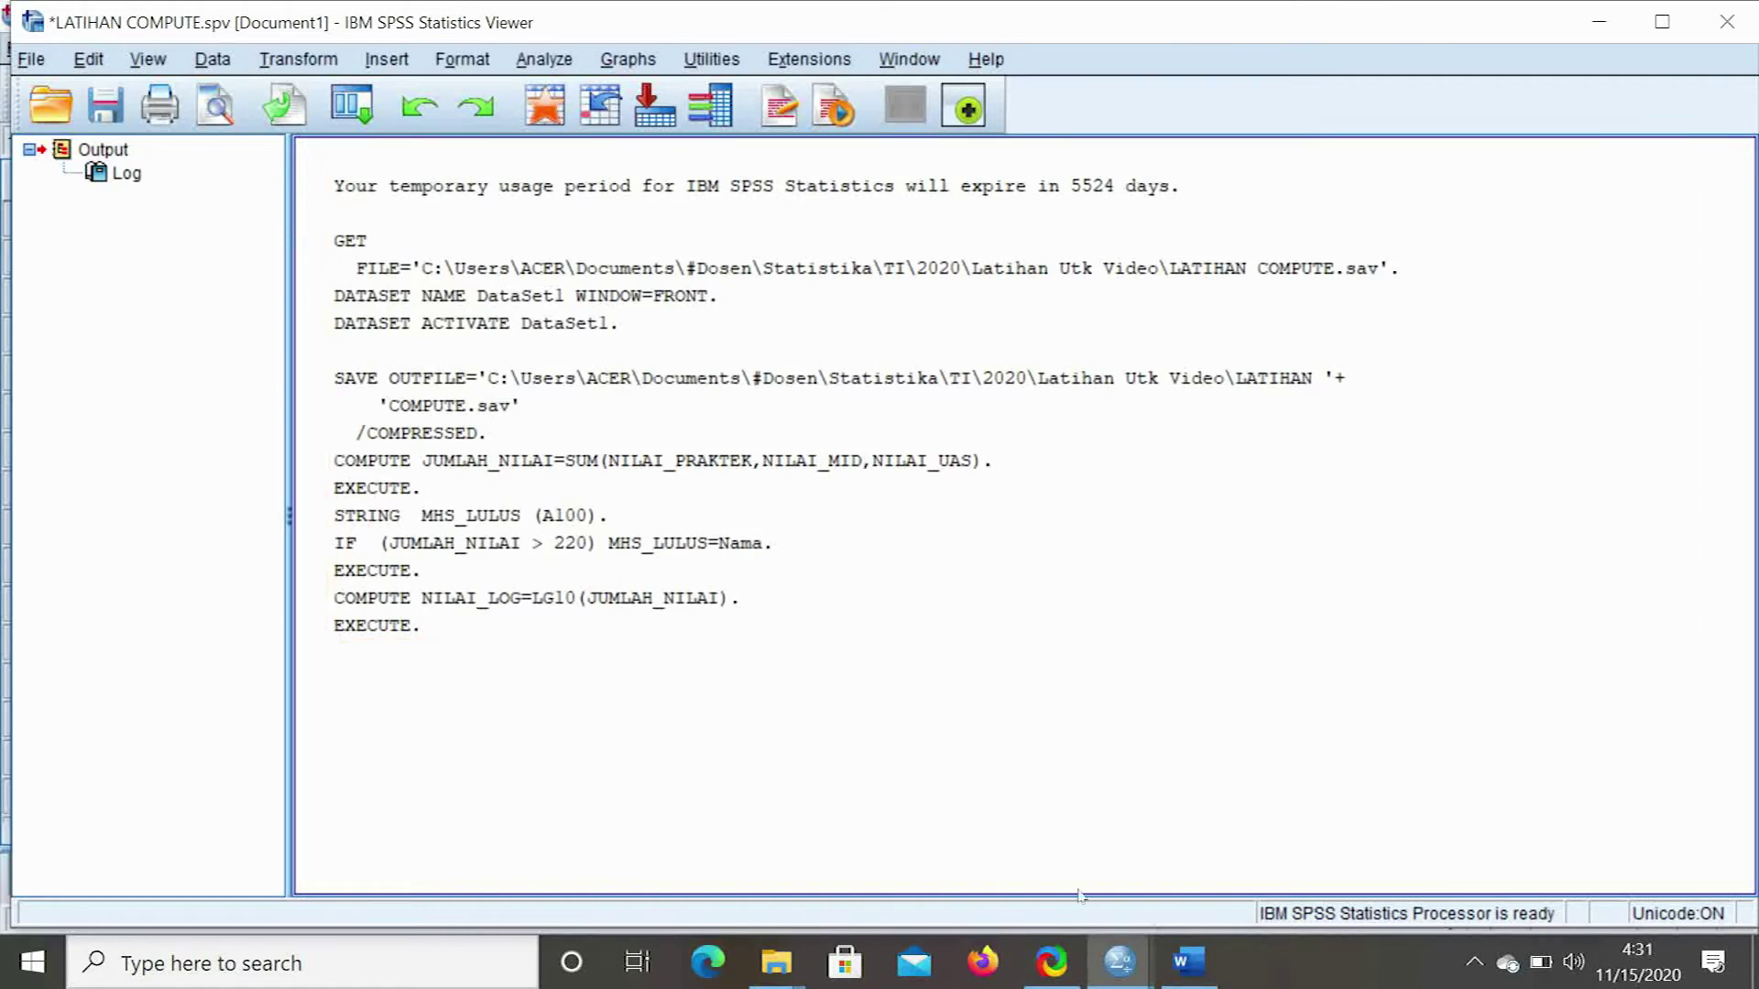
Return to the LATIHAN COMPUTE.sav data and compare the NILAI_LOG values with the JUMLAH_NILAI column
mouse_move(1121, 980)
click(1223, 848)
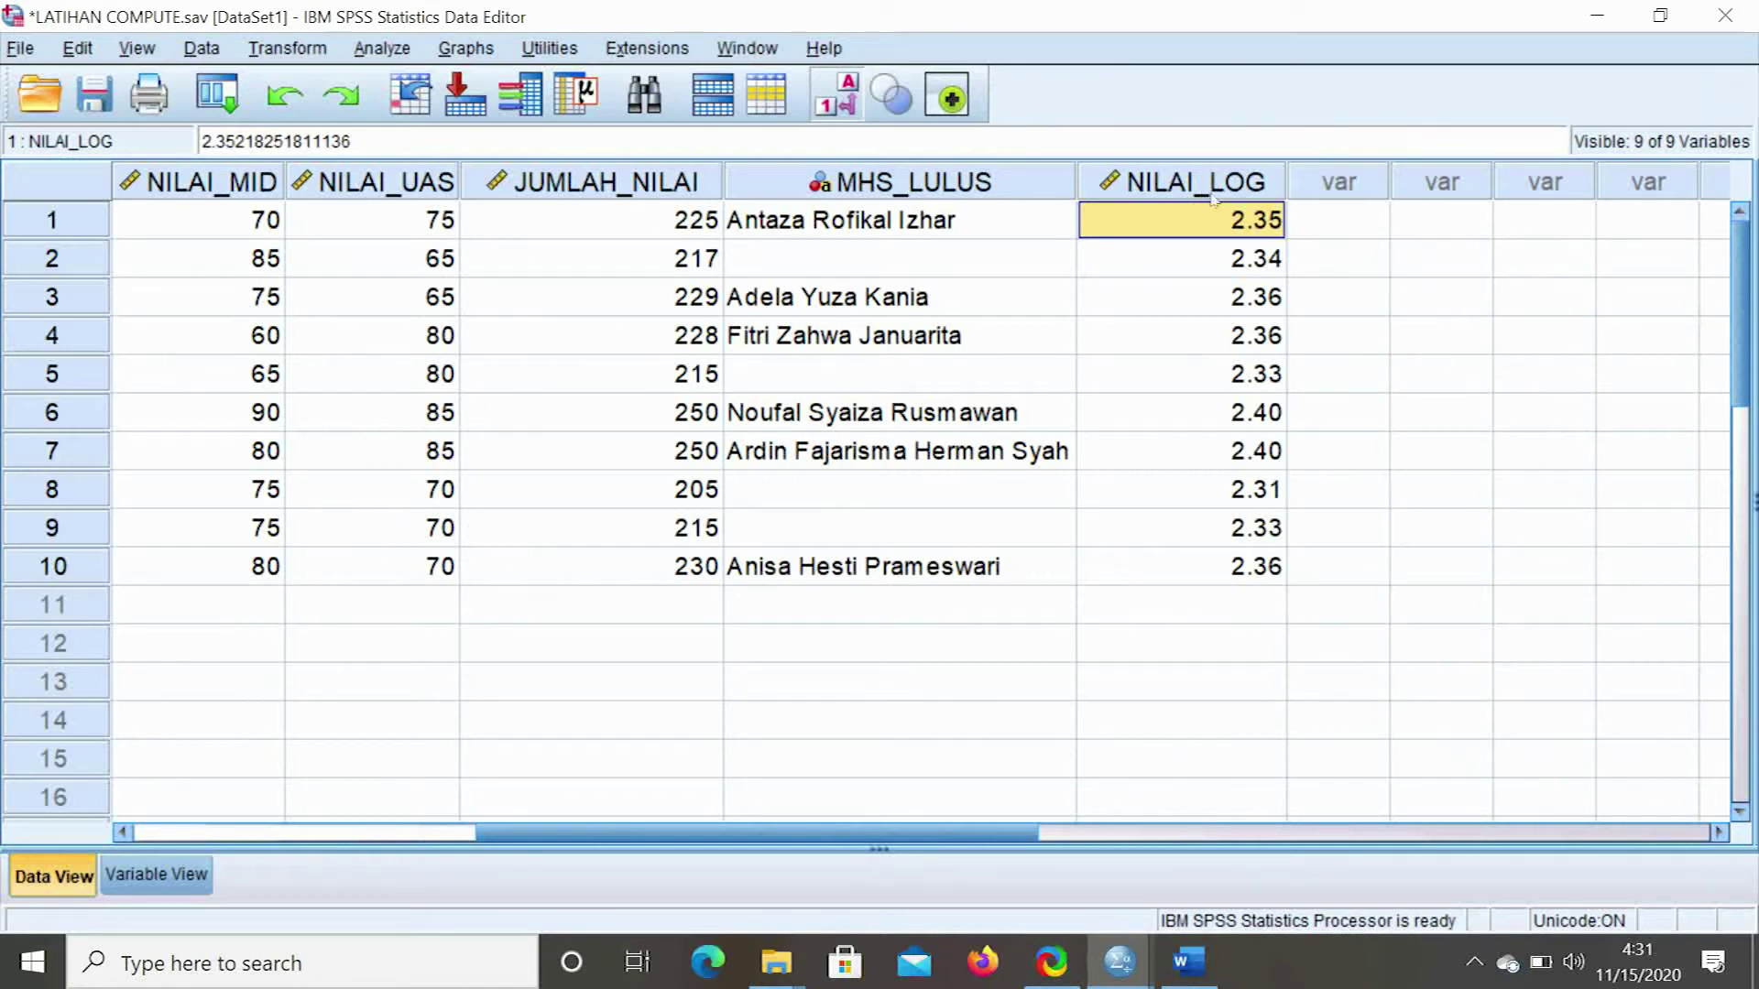
click(1233, 265)
click(1218, 227)
click(634, 192)
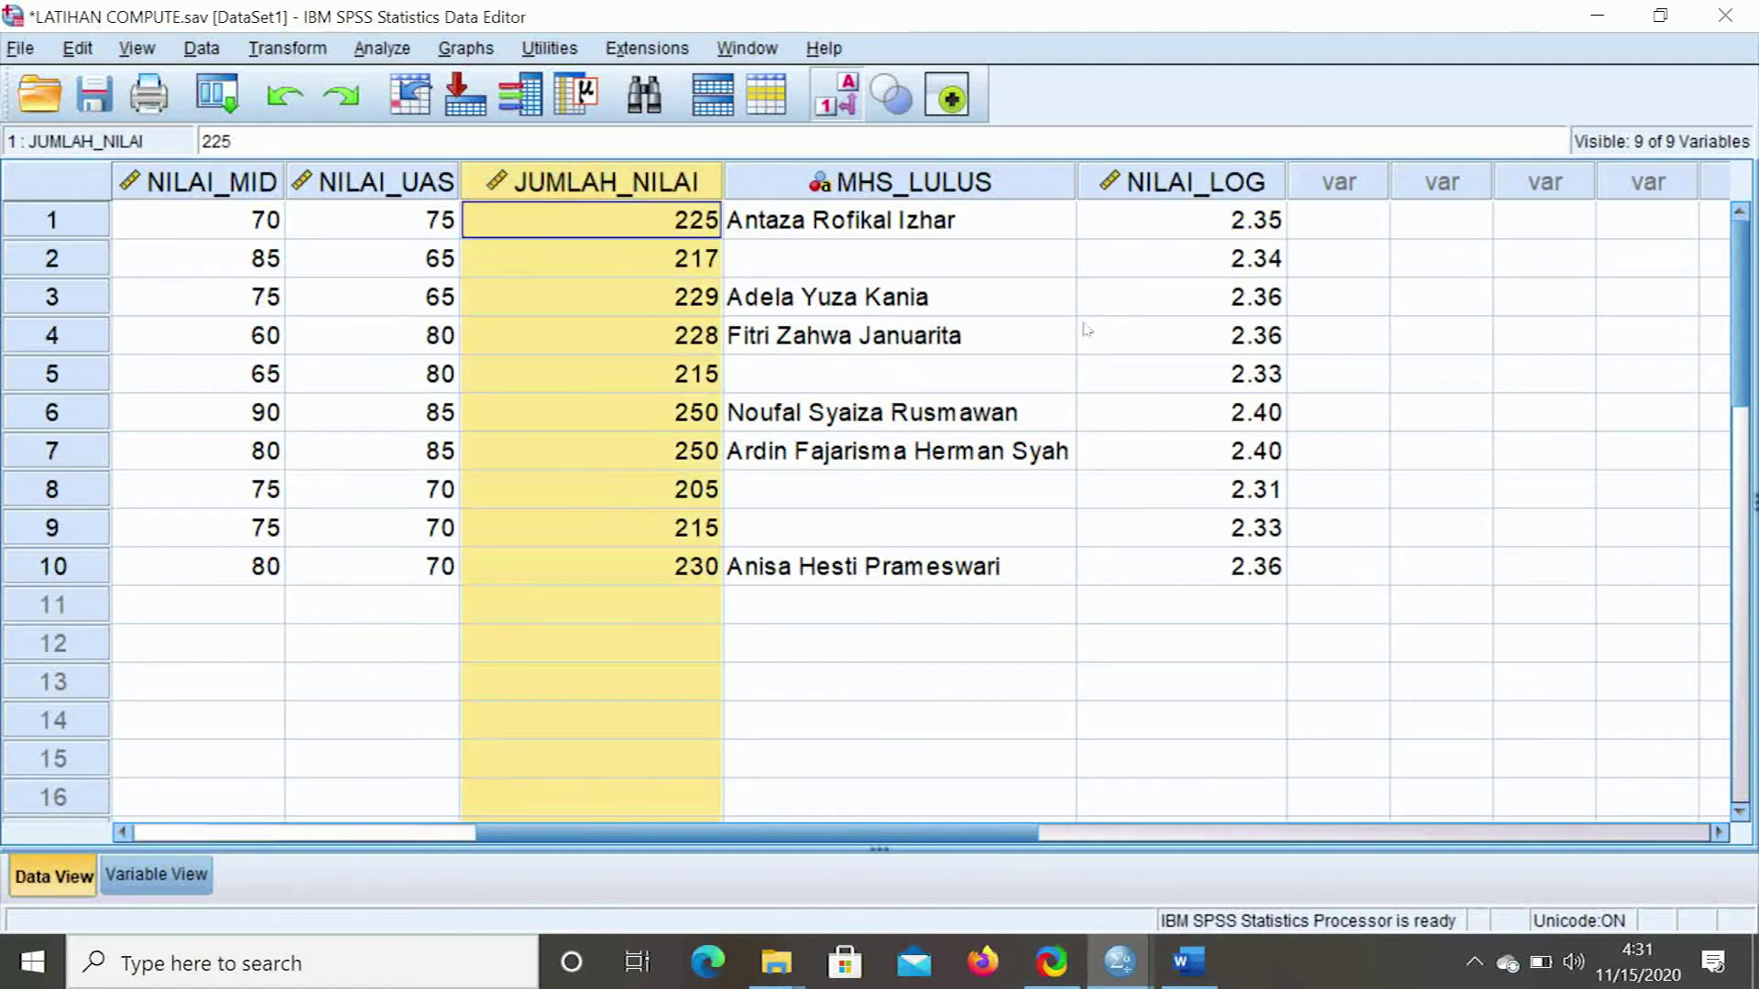
click(1200, 187)
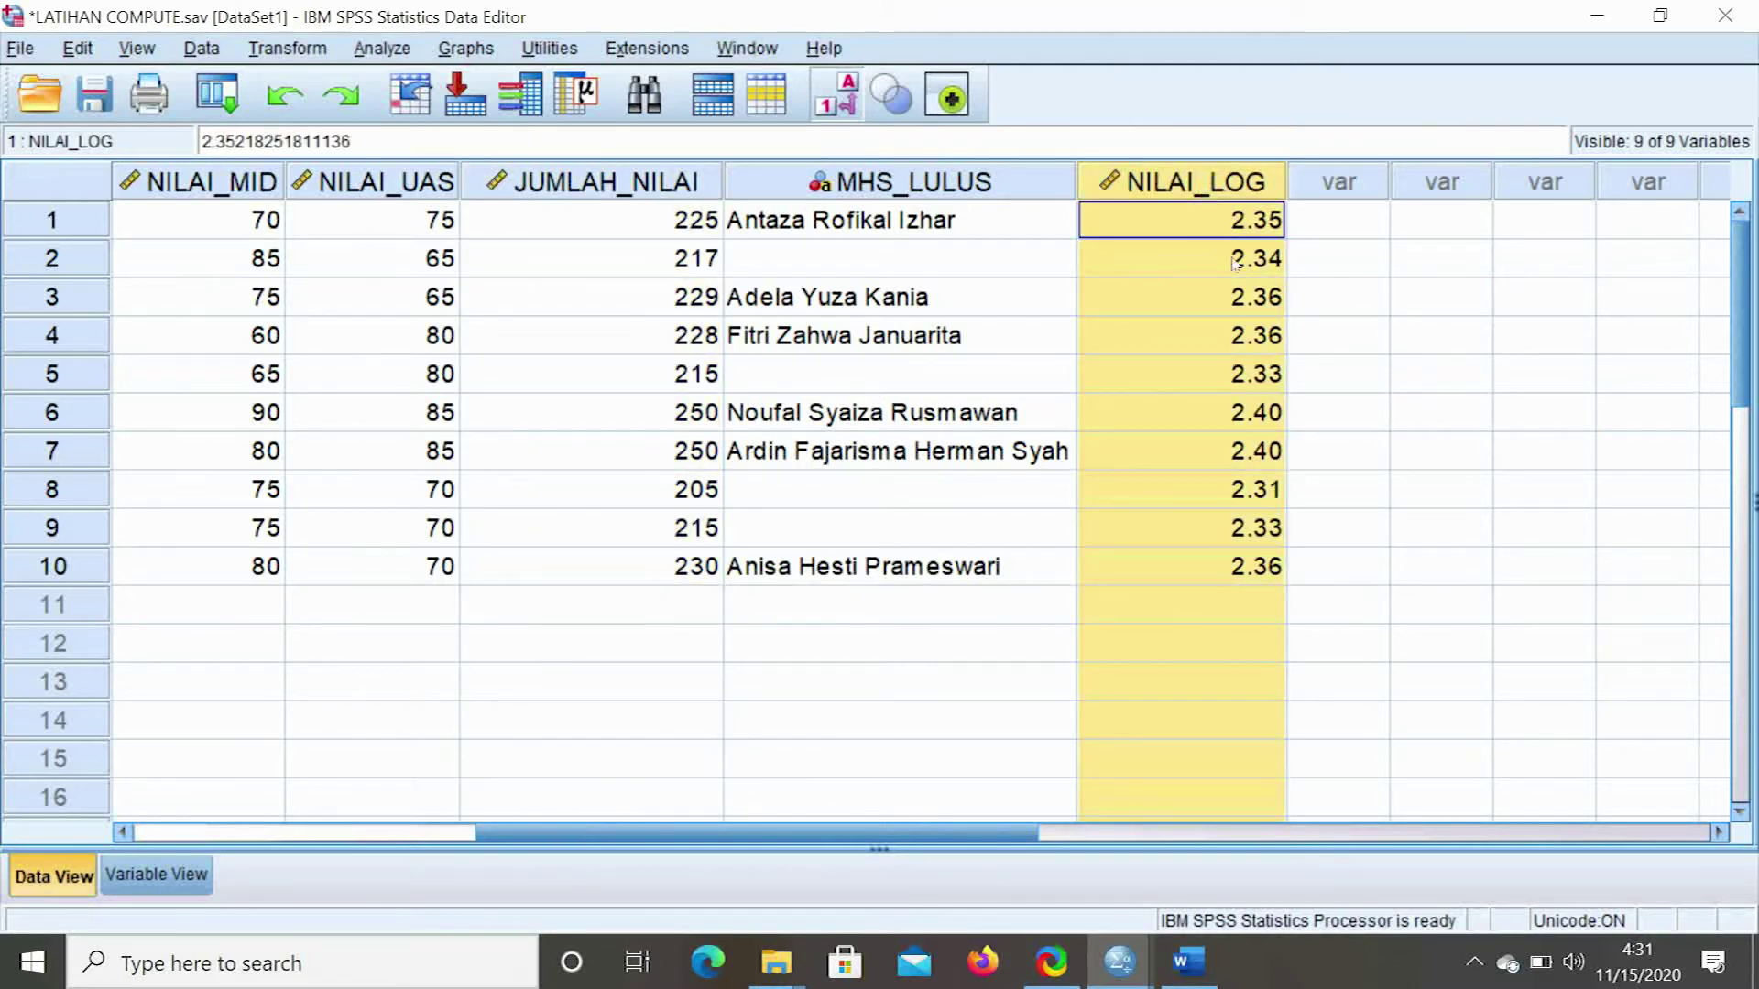
click(1336, 223)
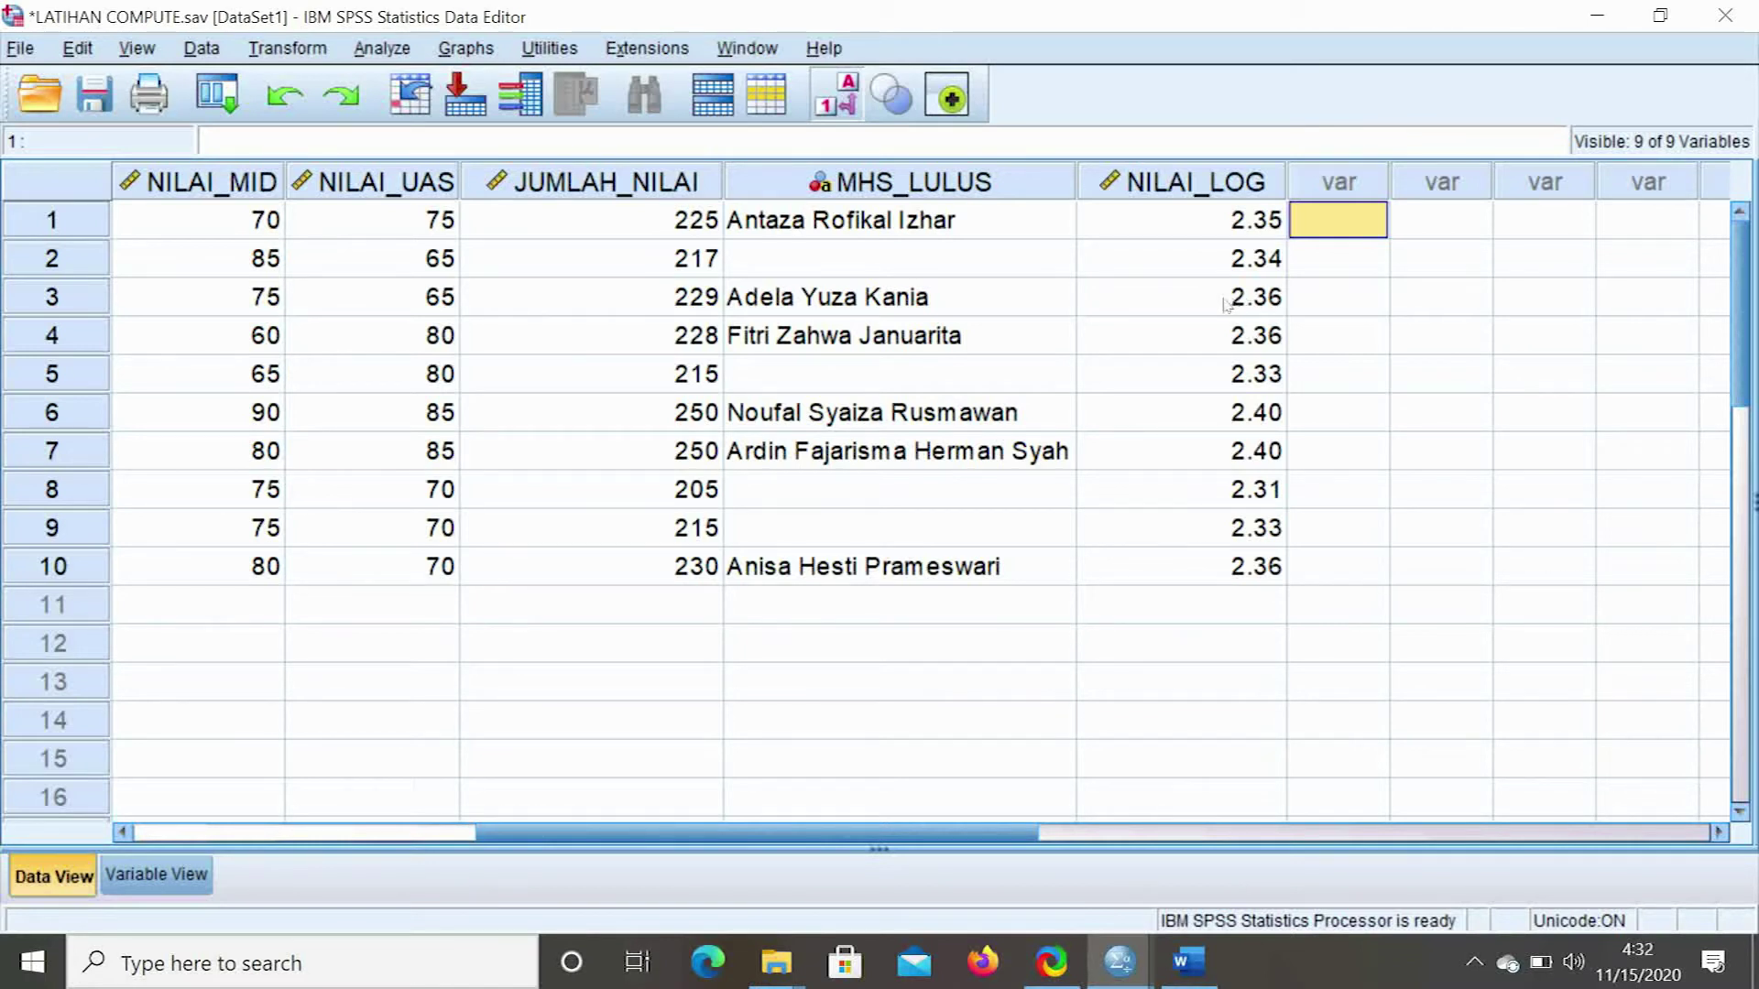
Check task 2b on the remainder of division by 2 in the MODUL 3 Word document, and return to the SPSS data
click(1191, 938)
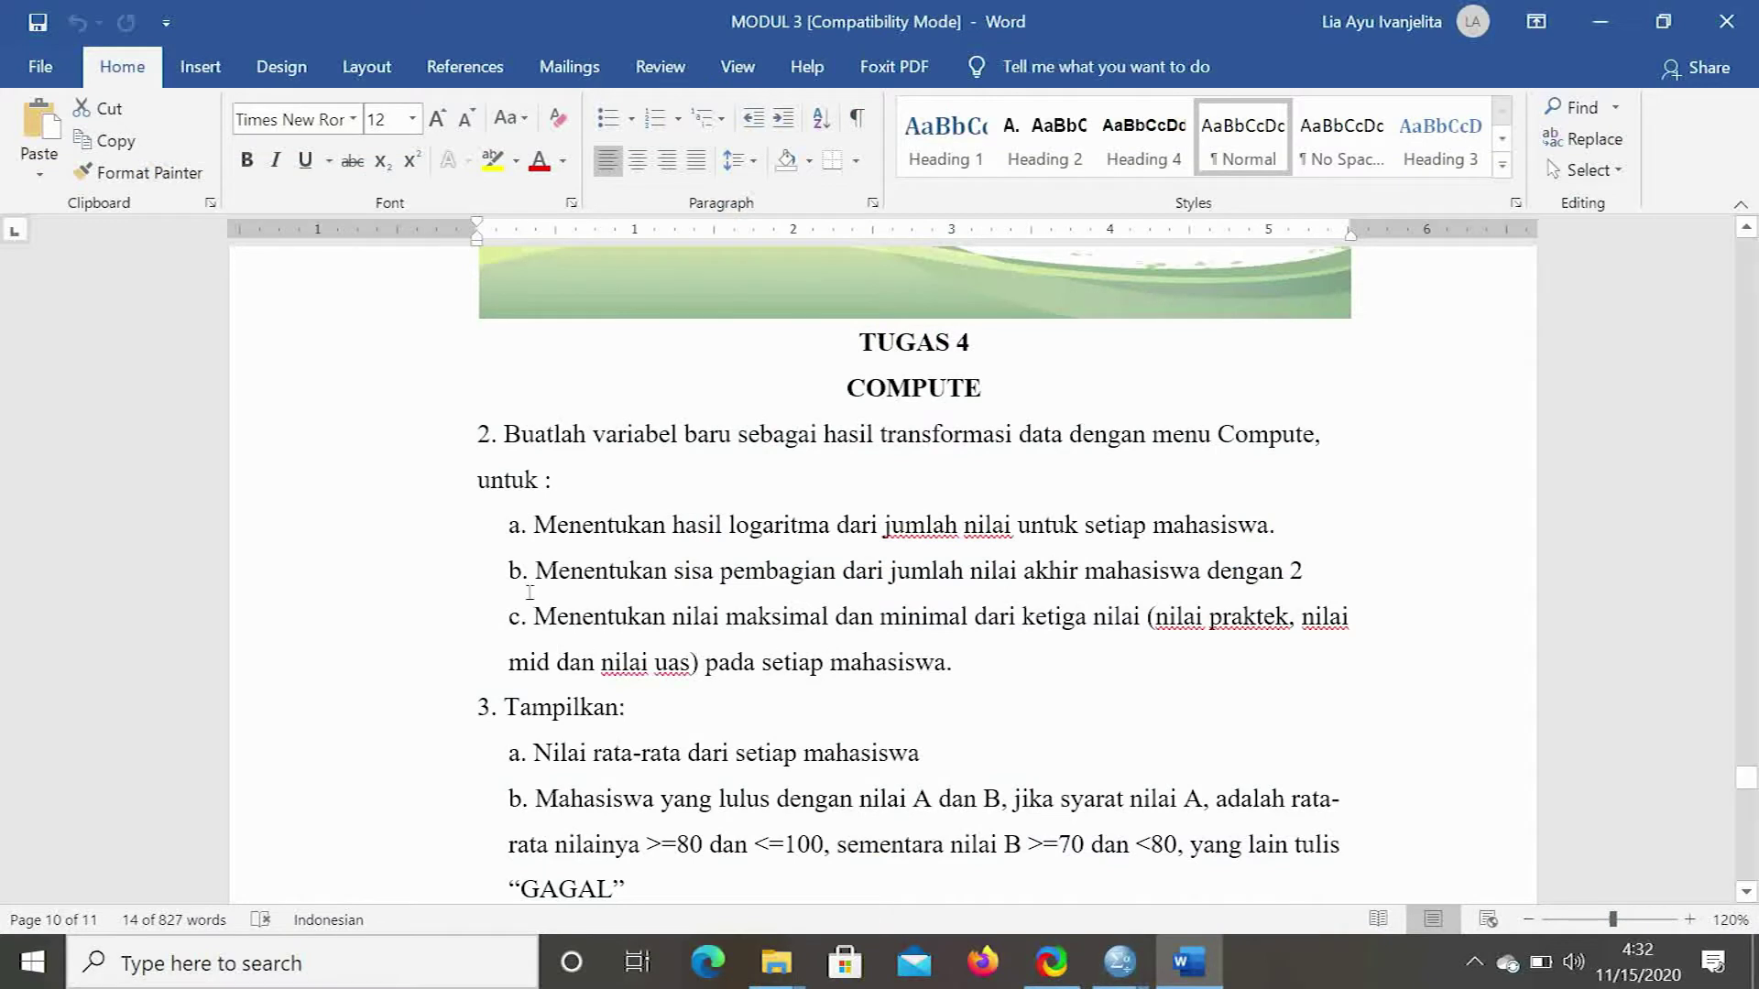
drag(540, 579, 1365, 569)
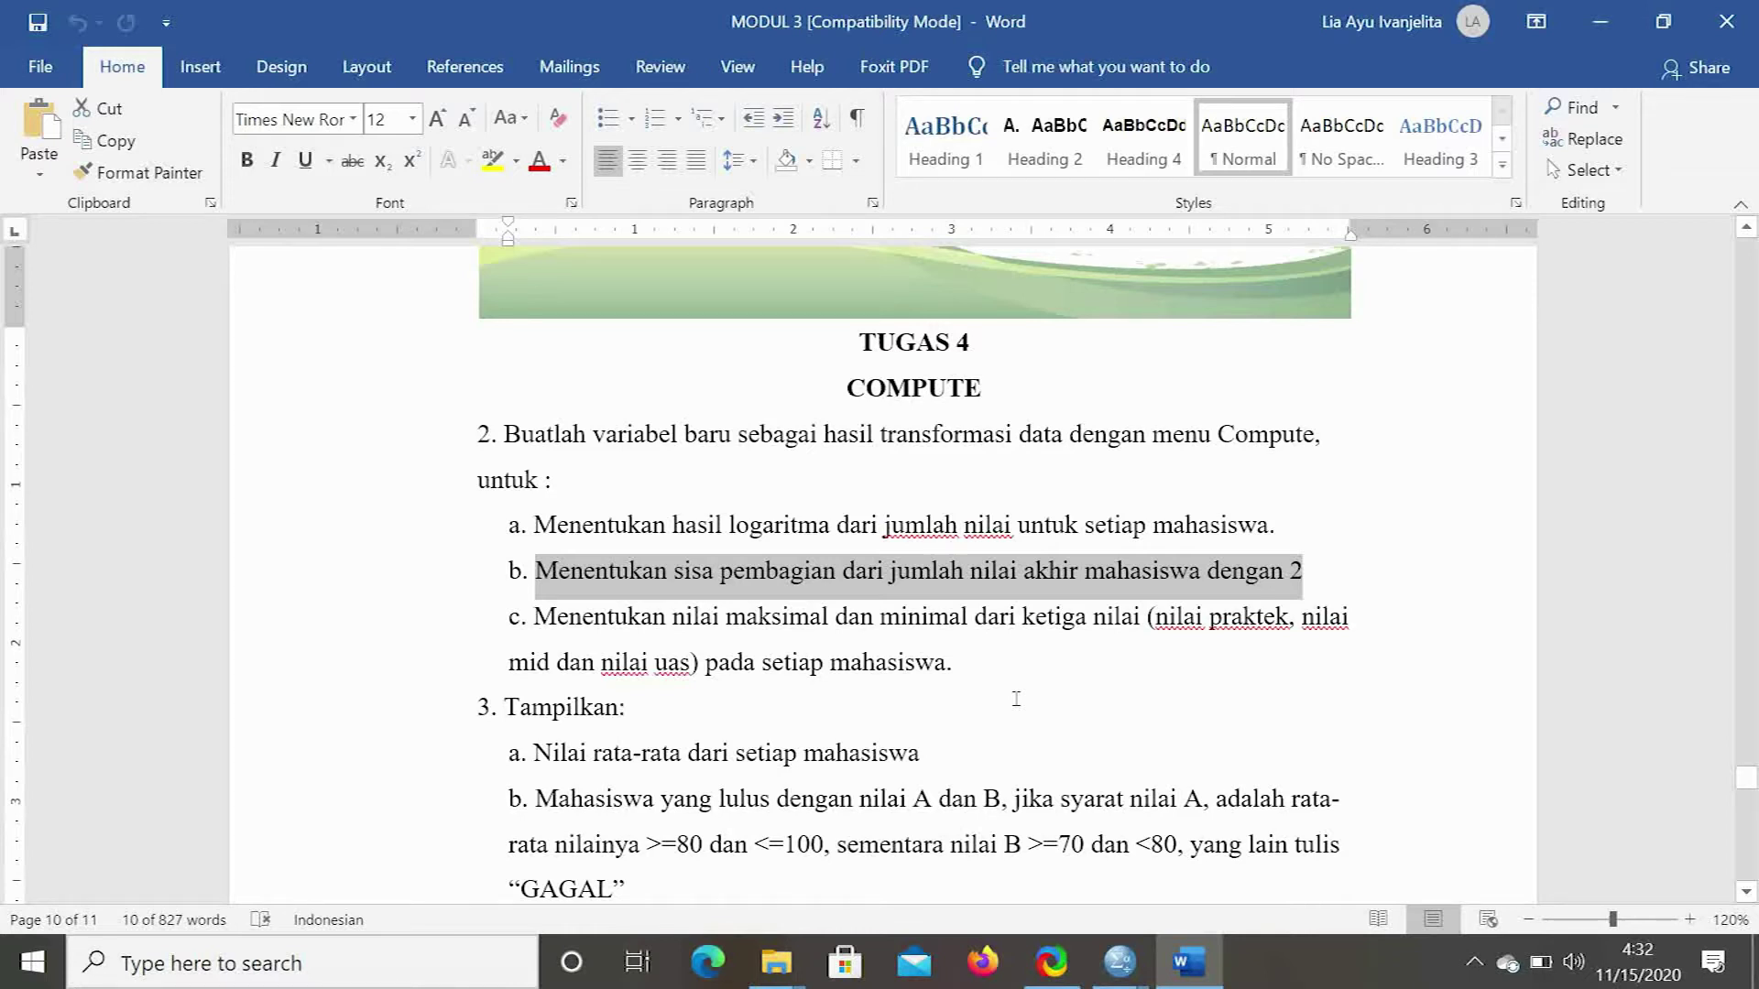
click(1120, 962)
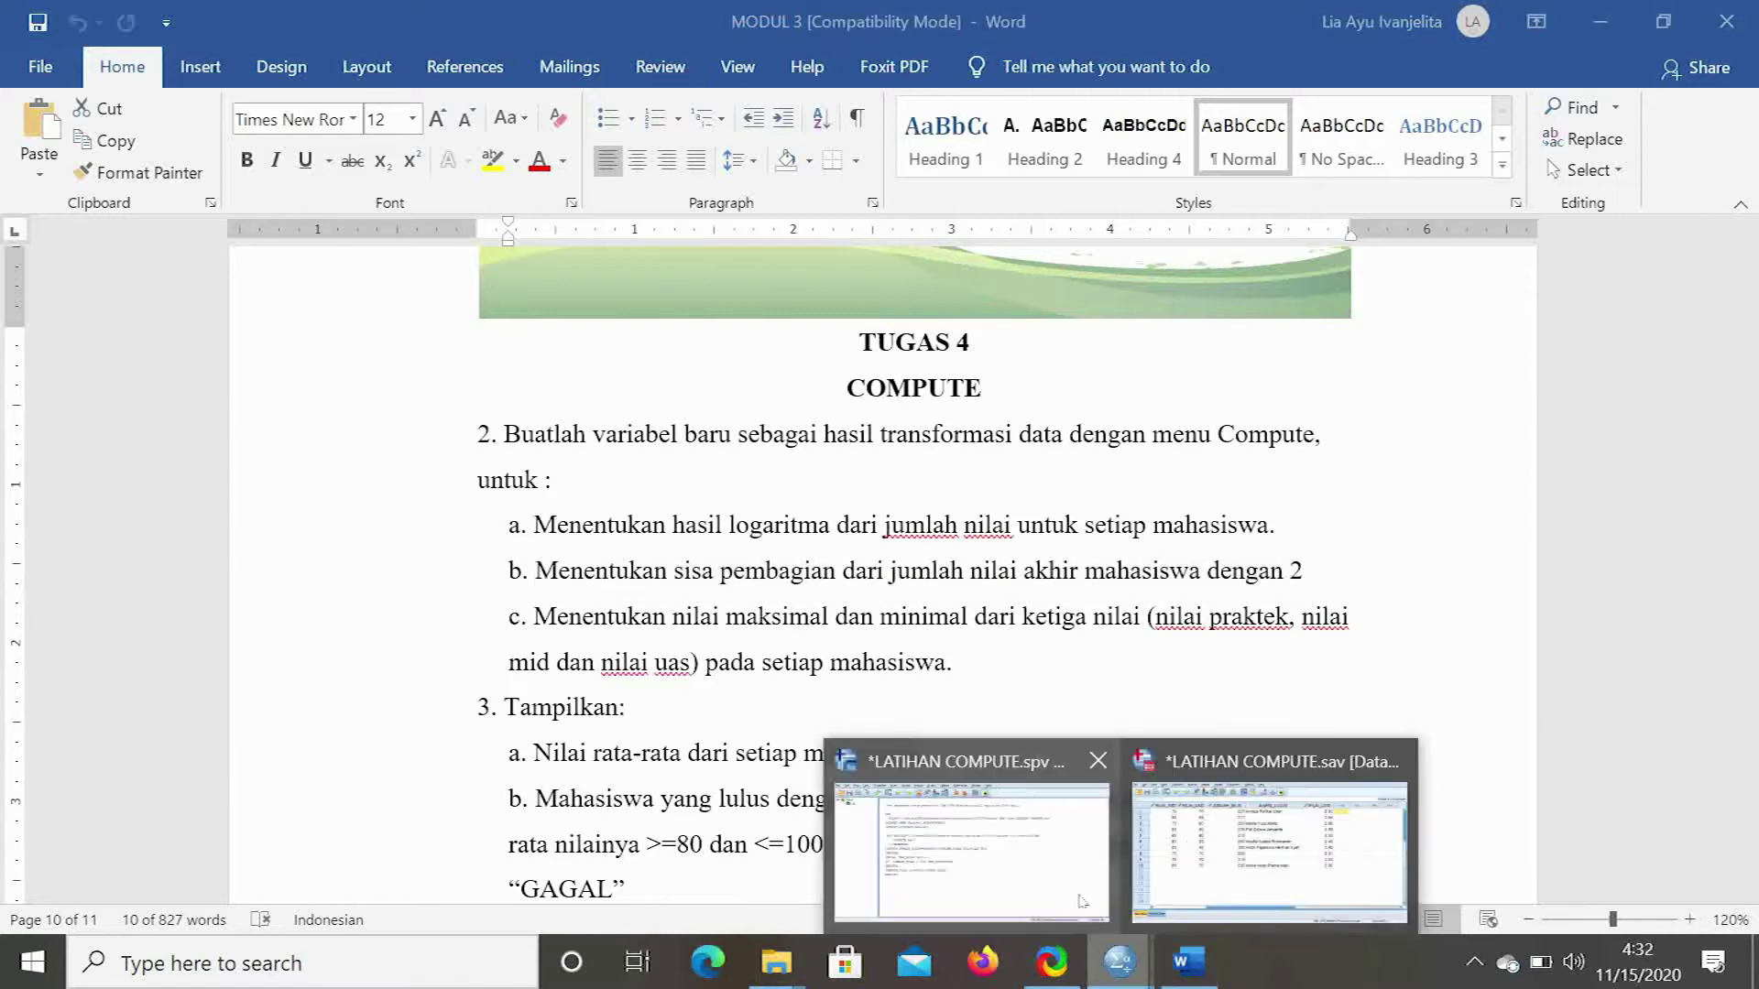
click(1227, 834)
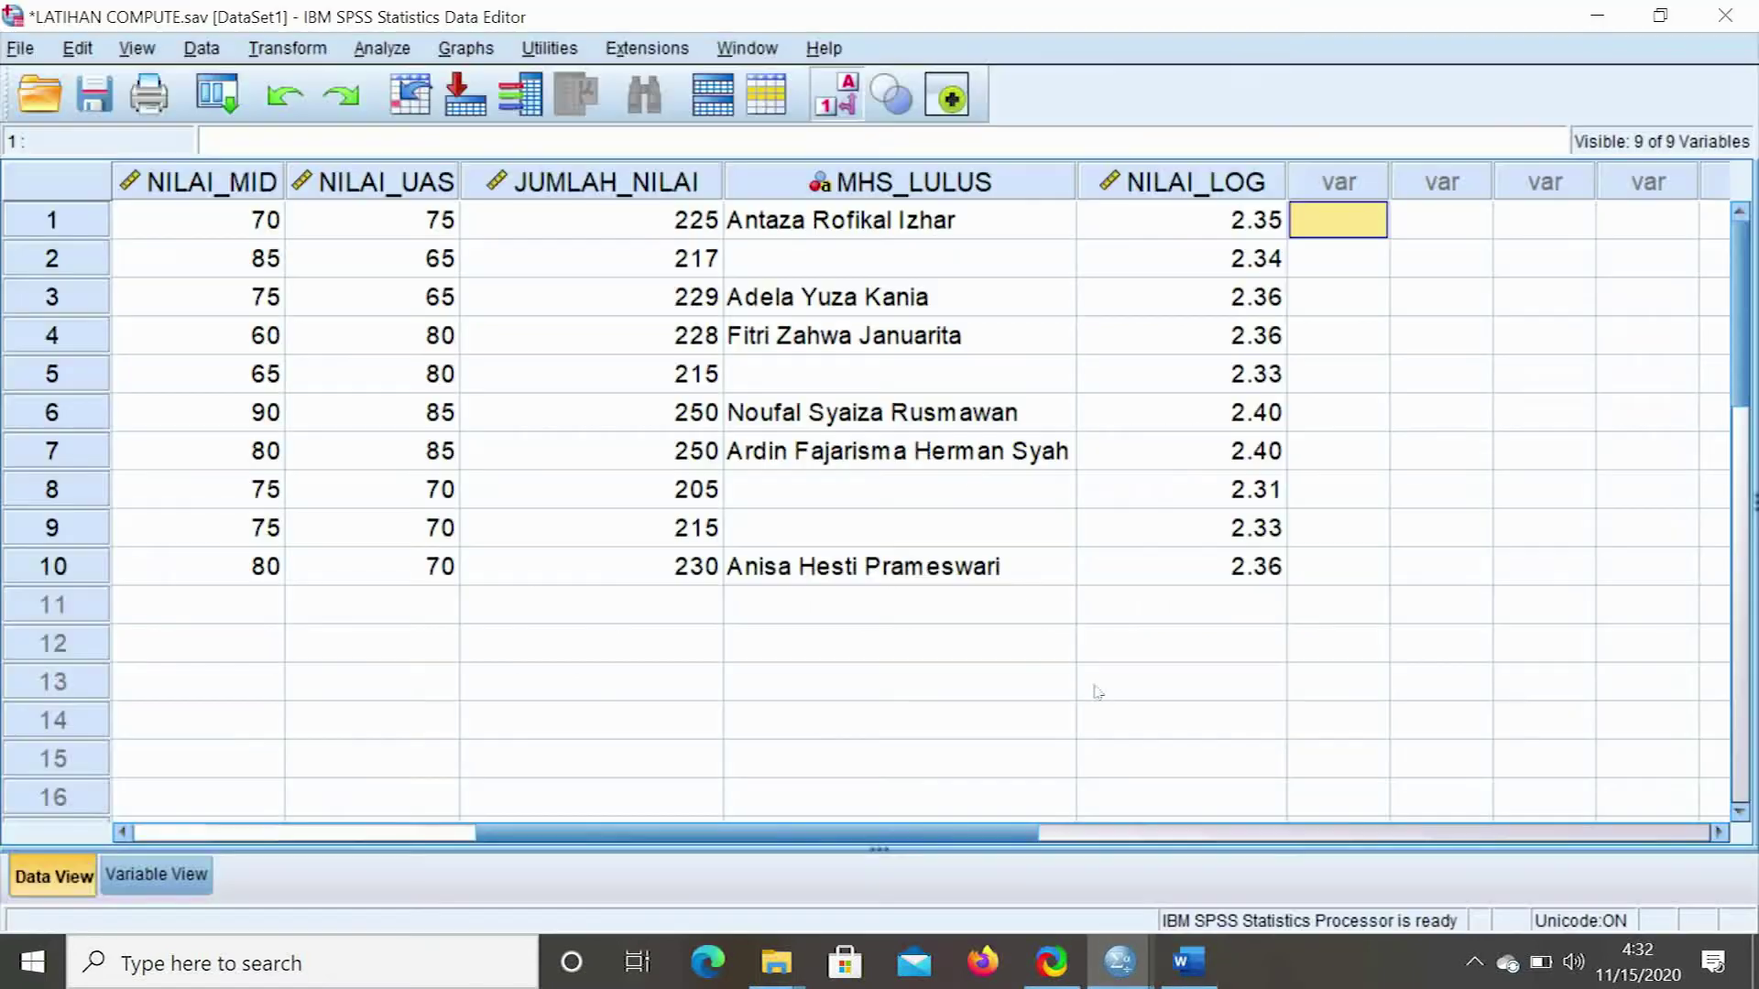
Examine the JUMLAH_NILAI values that serve as the dividend, and select the first empty variable column's top cell
click(695, 220)
click(694, 191)
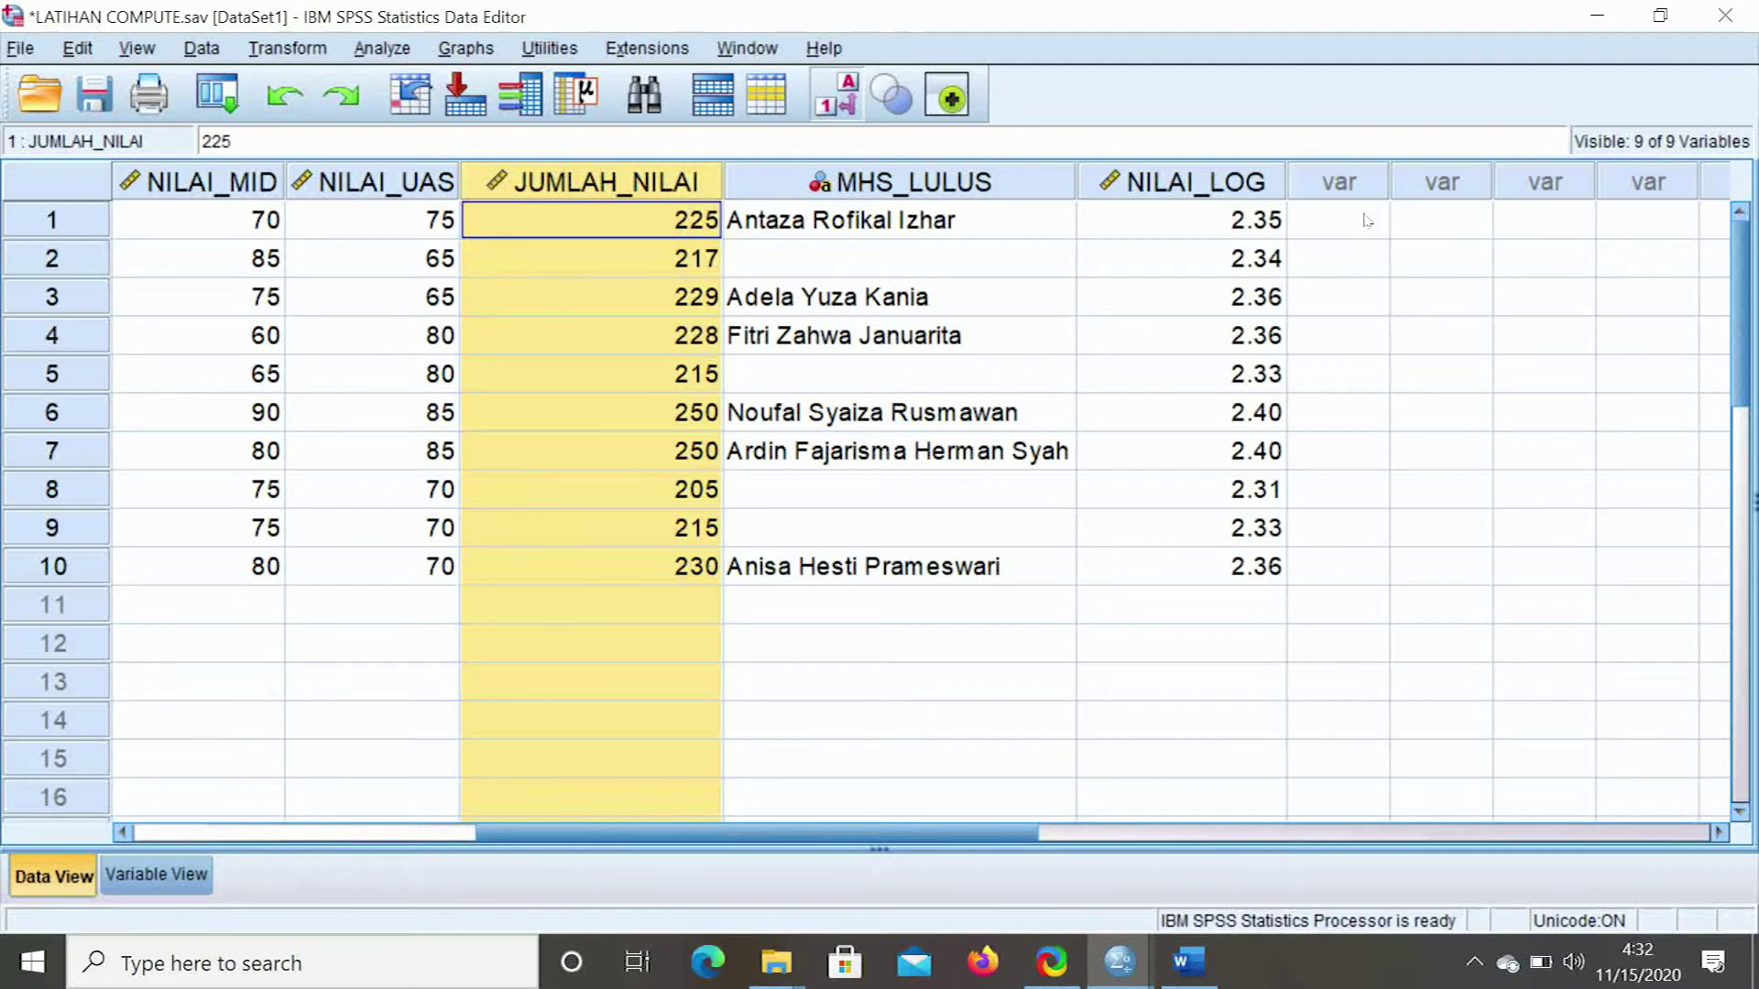
click(676, 223)
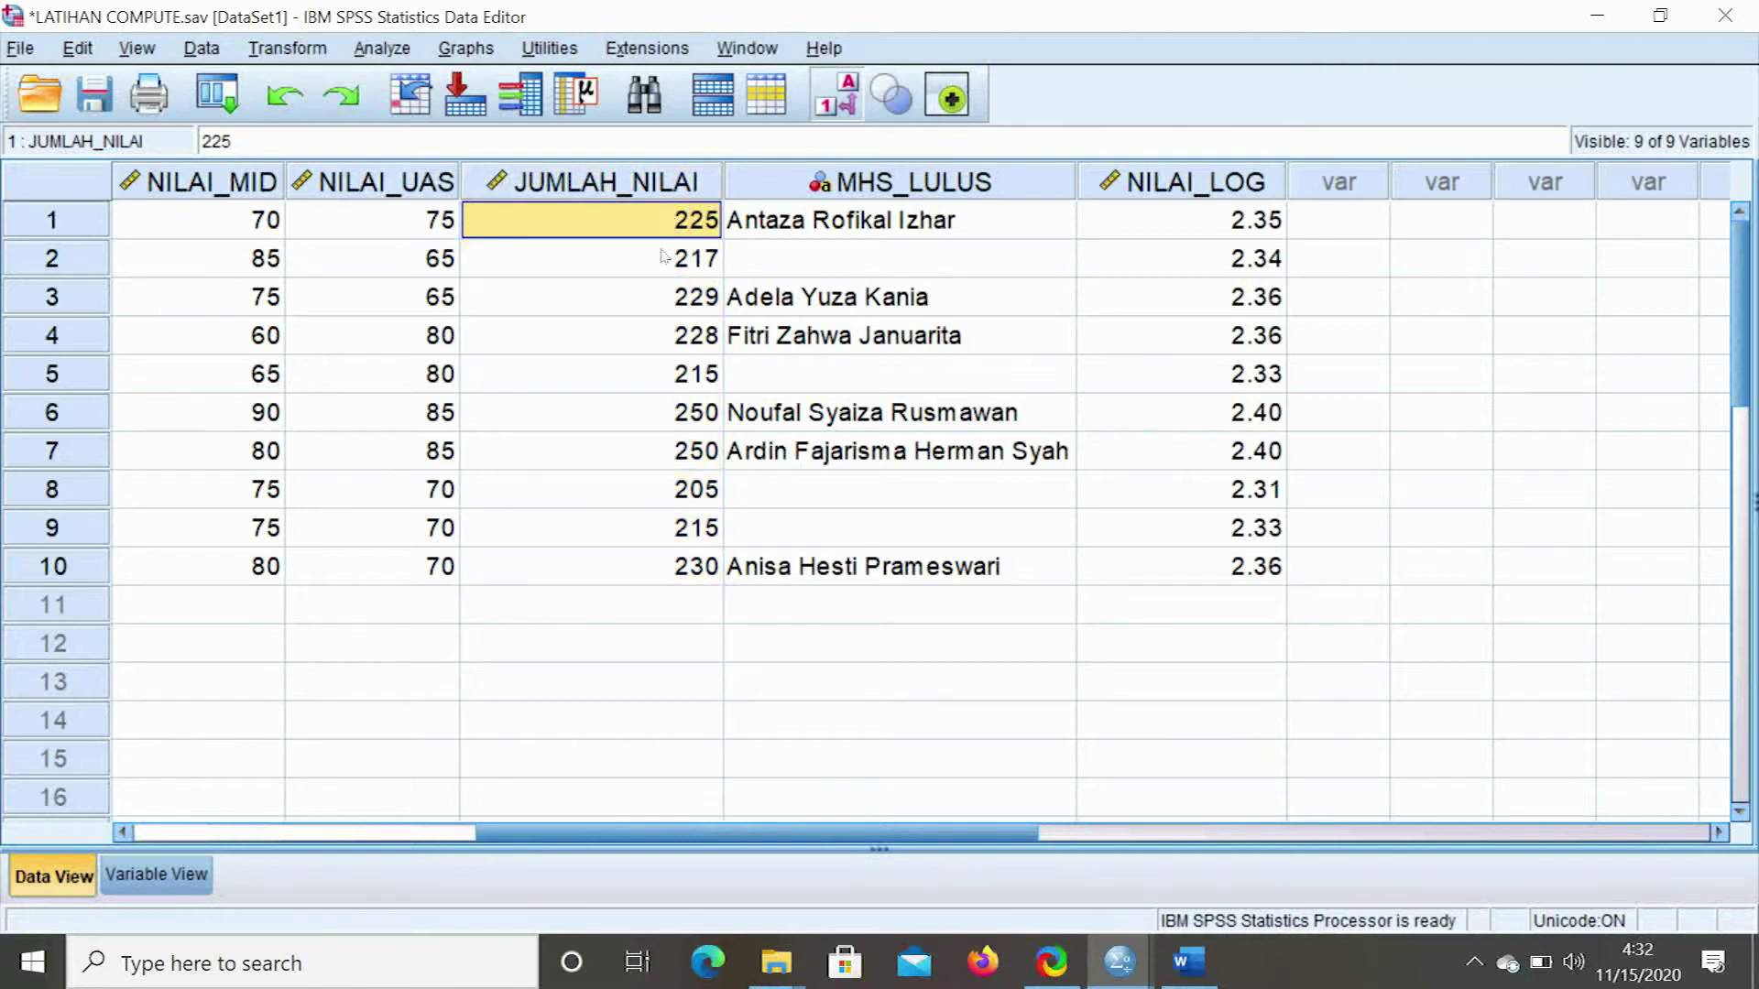
click(662, 342)
click(1320, 231)
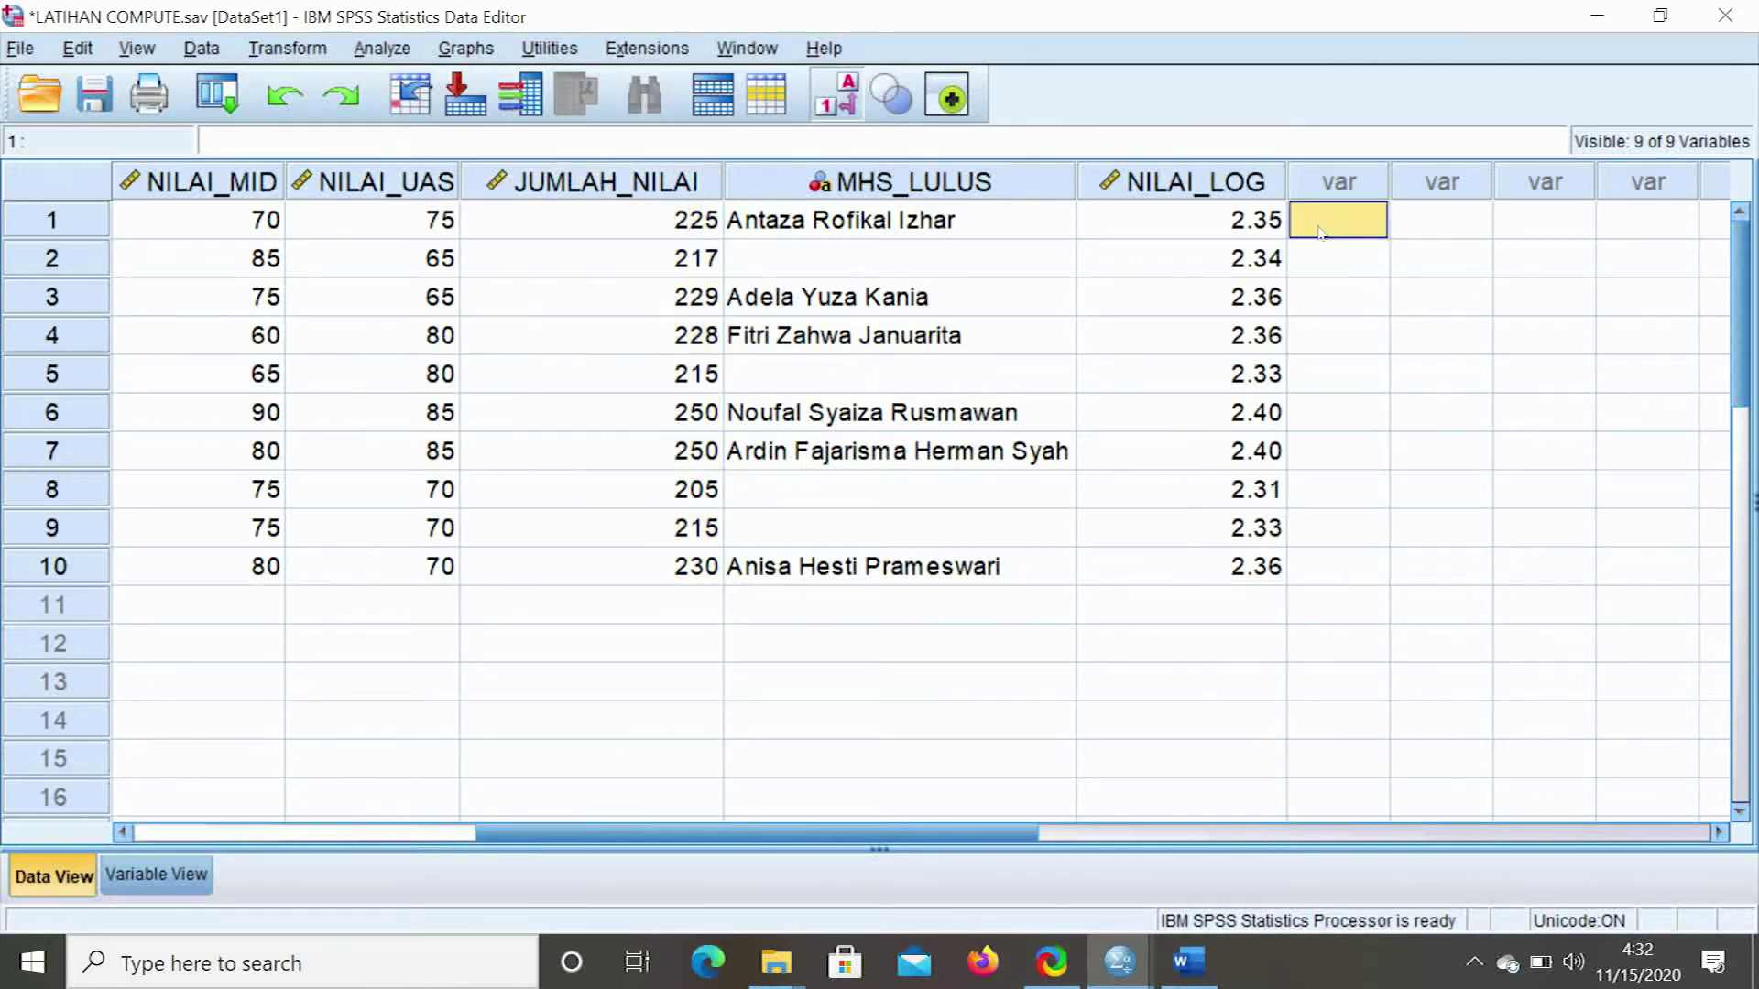
Start a new Compute Variable operation with cleared settings and name the target variable NILAI_SISABAGI
click(290, 52)
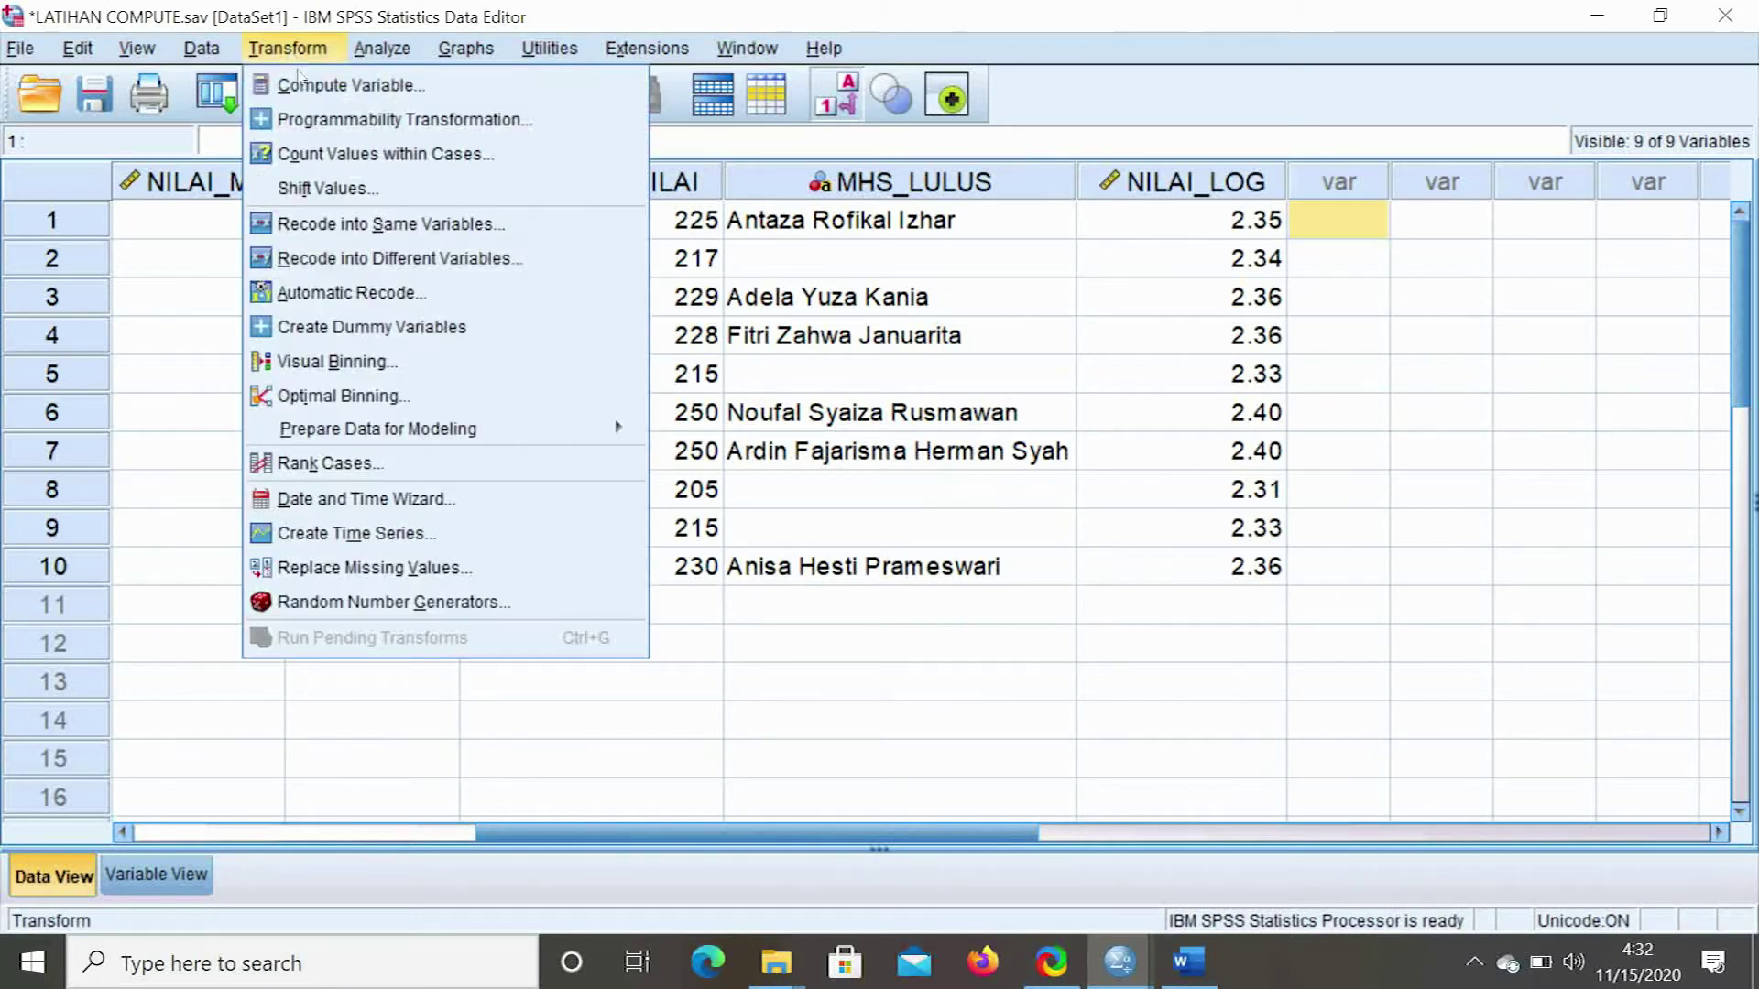
click(331, 84)
click(884, 799)
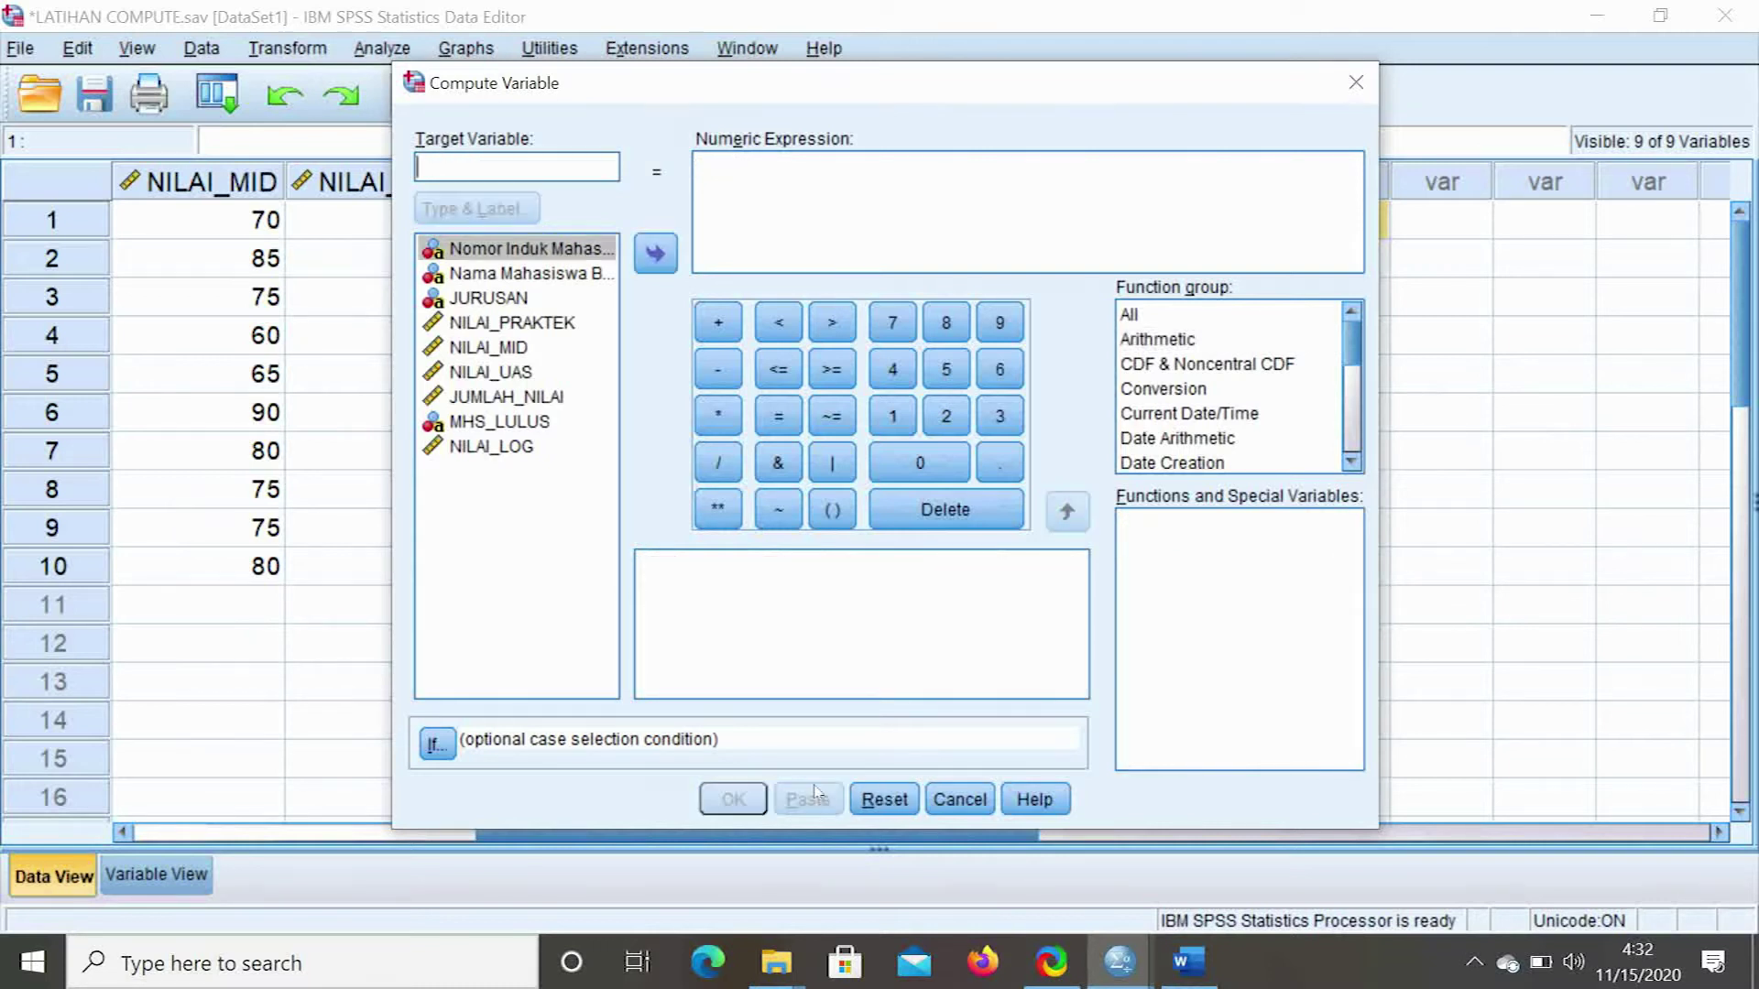
text(NILAI)
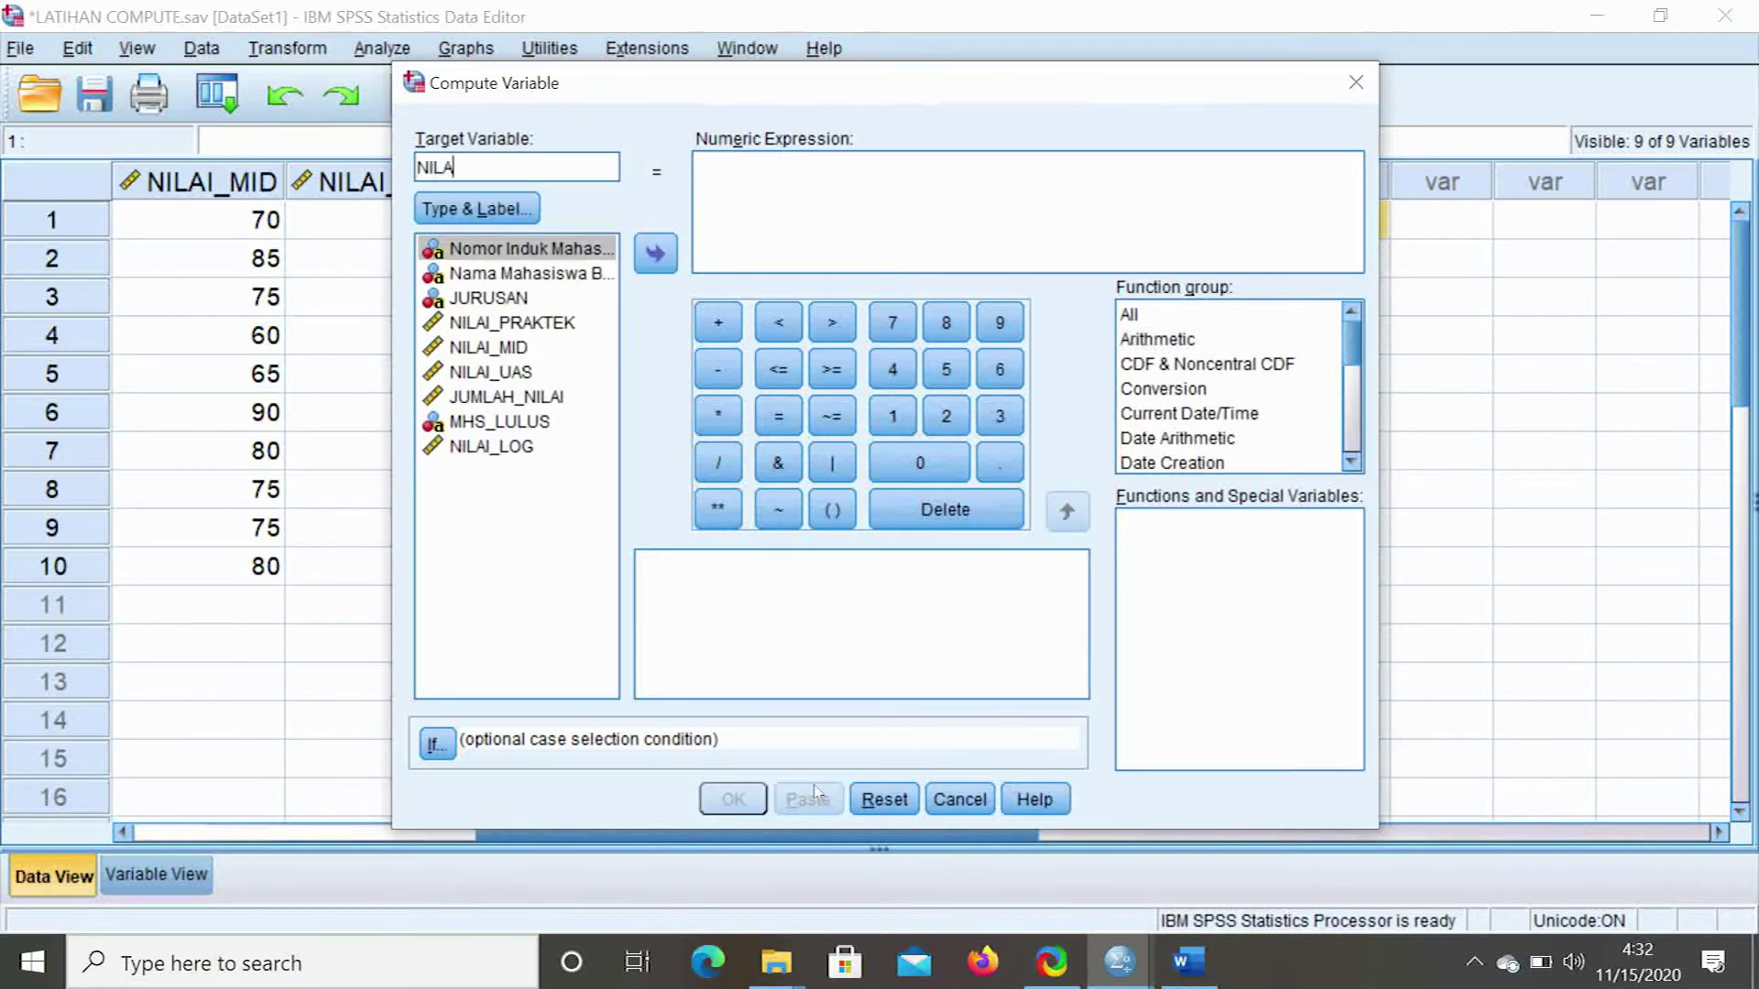
text(_SISABAGI)
Insert the arithmetic function Mod into the numeric expression with JUMLAH_NILAI as its first argument
click(694, 189)
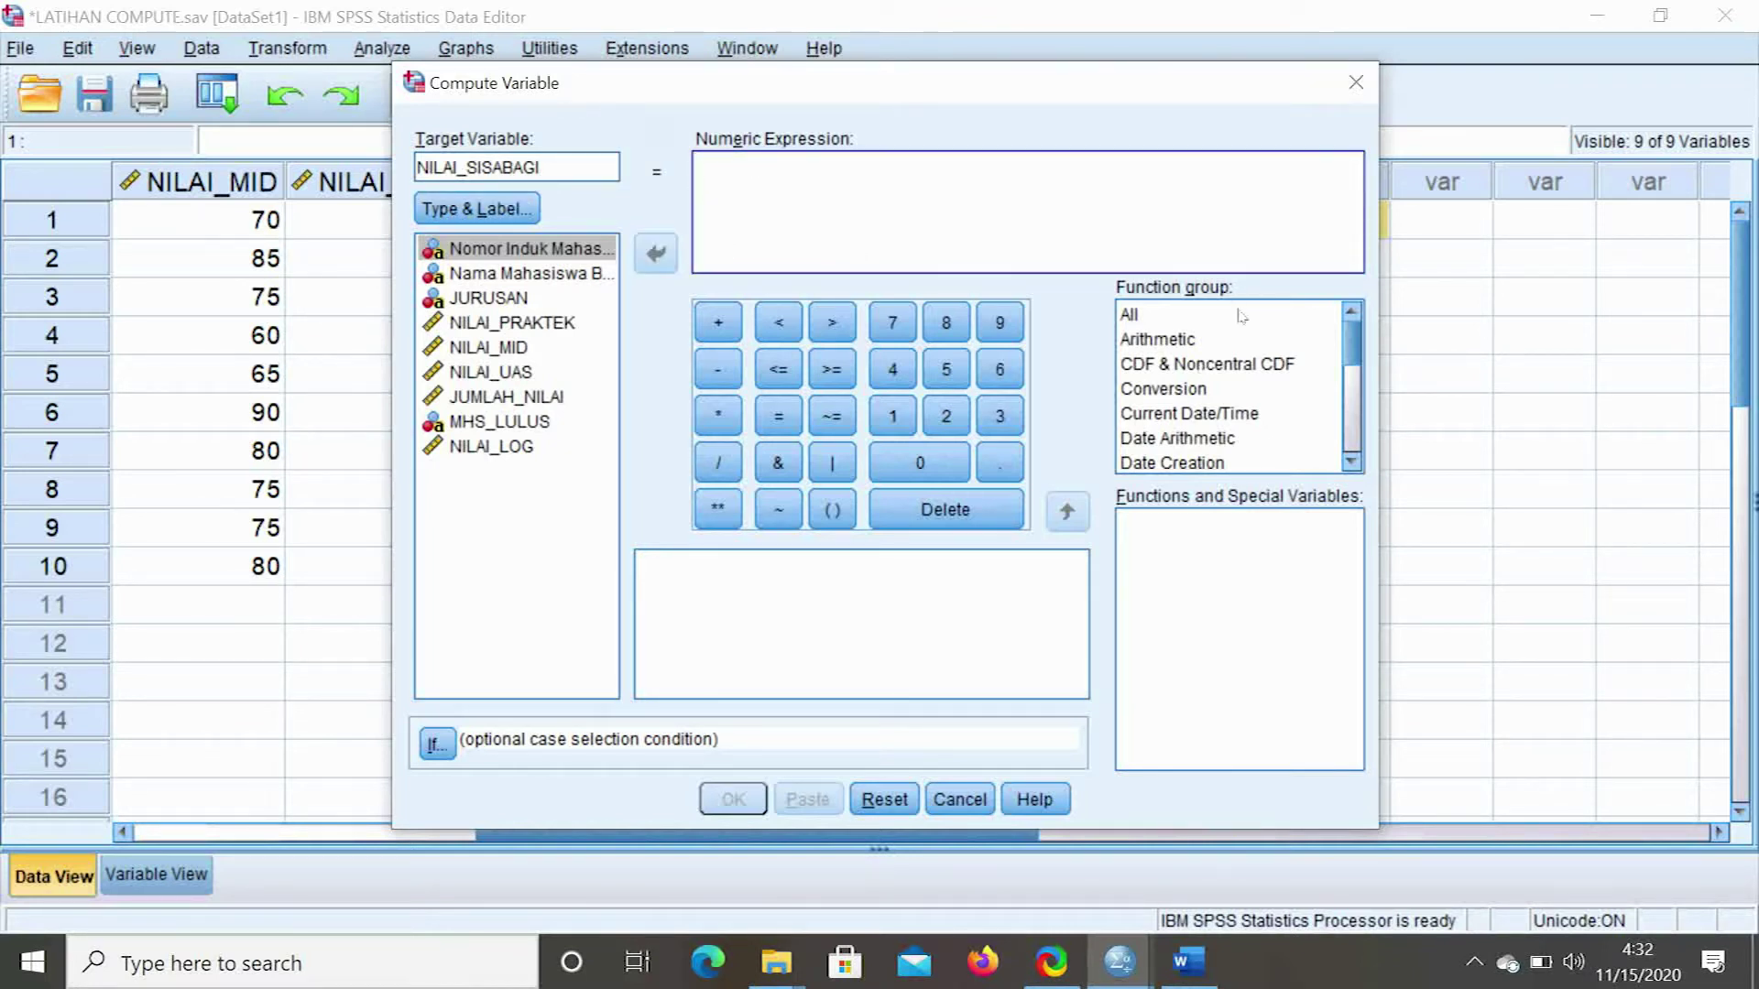
click(1158, 346)
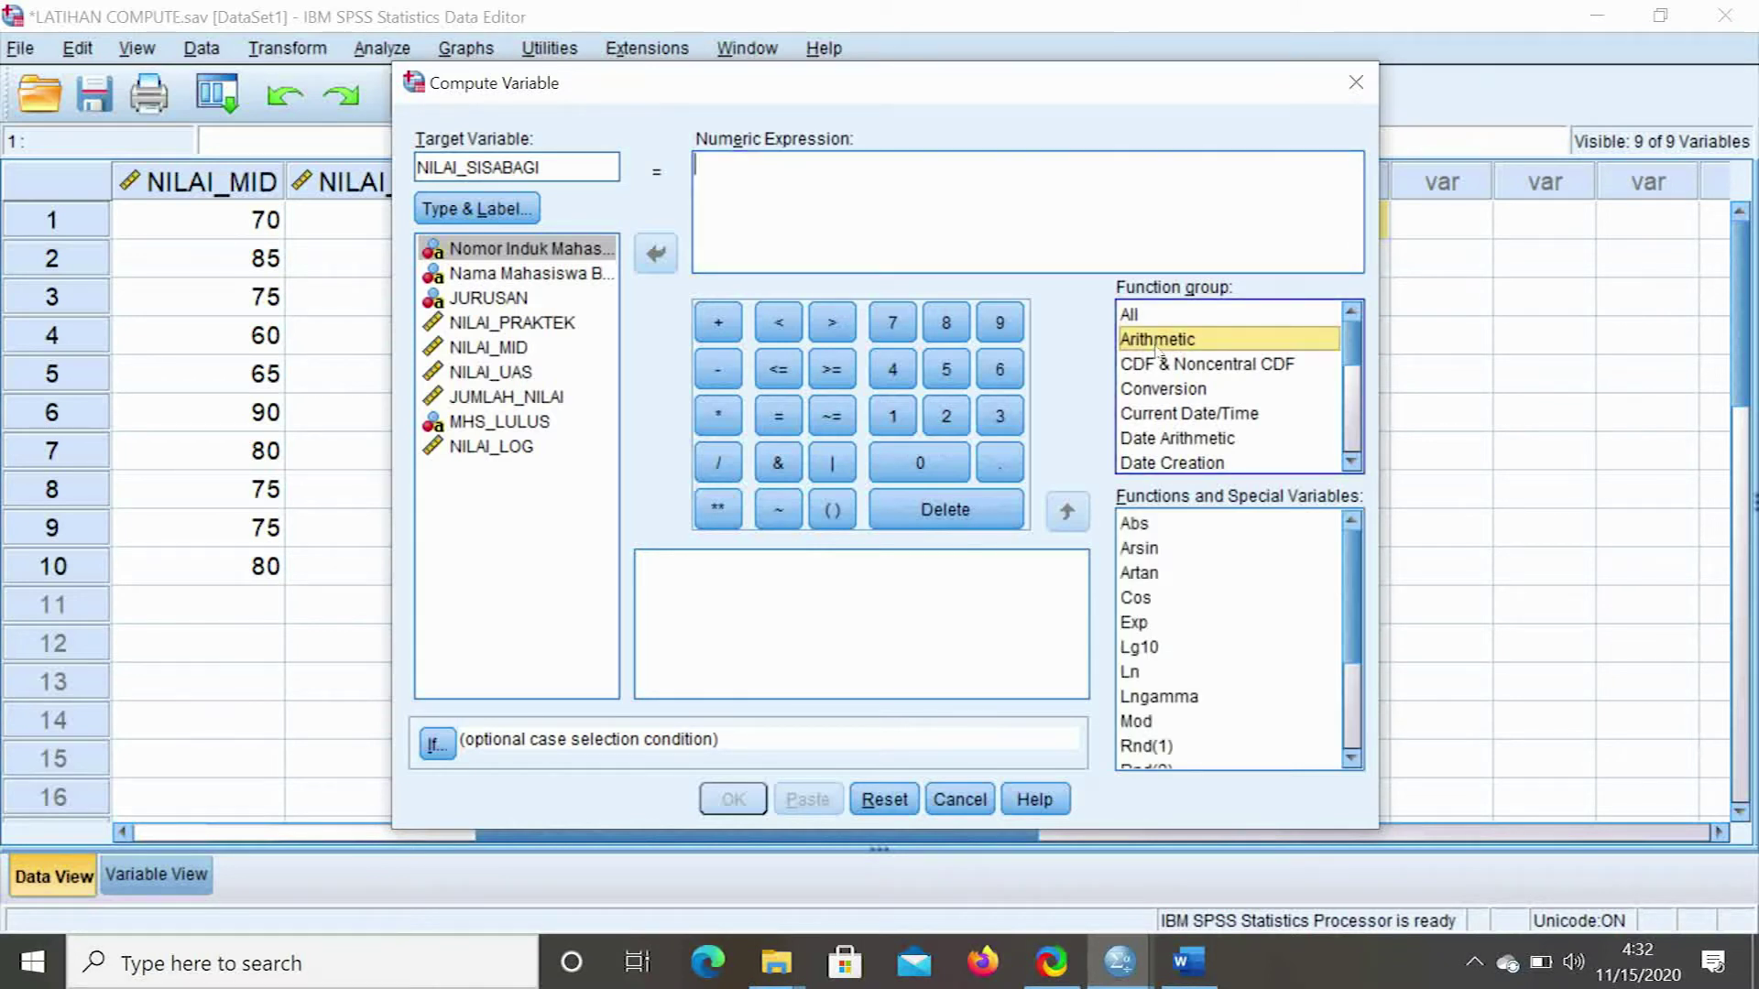
double_click(1135, 723)
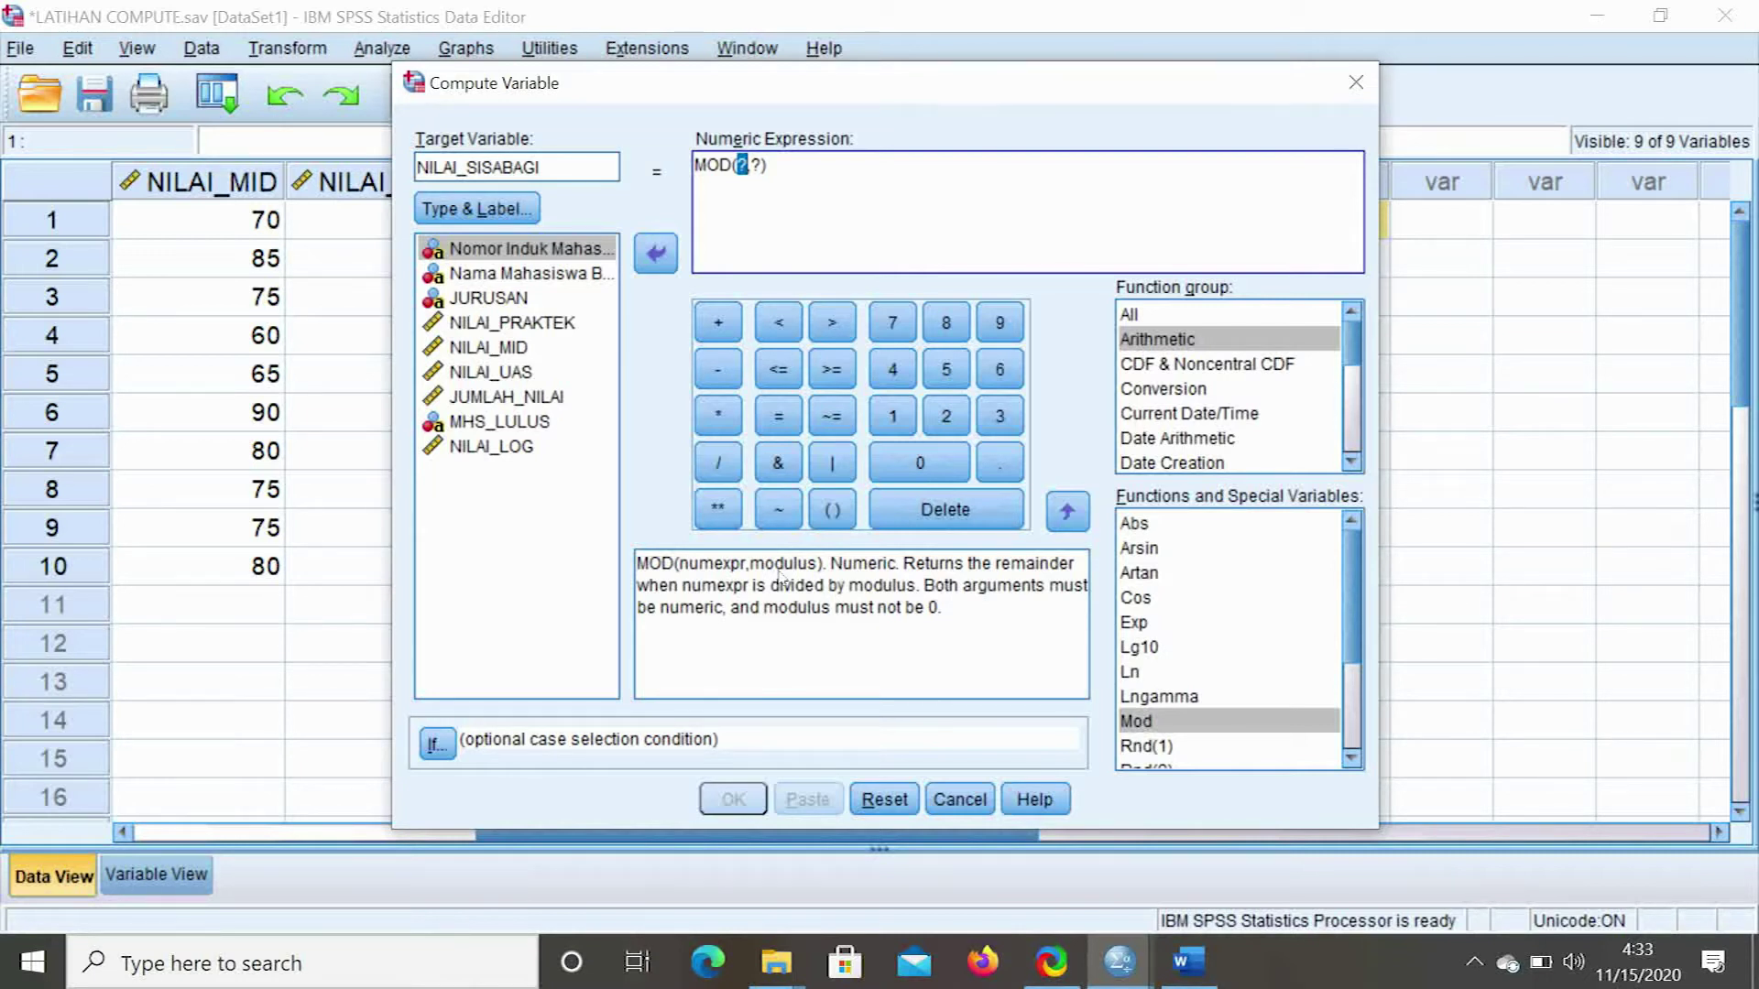
click(510, 399)
double_click(513, 397)
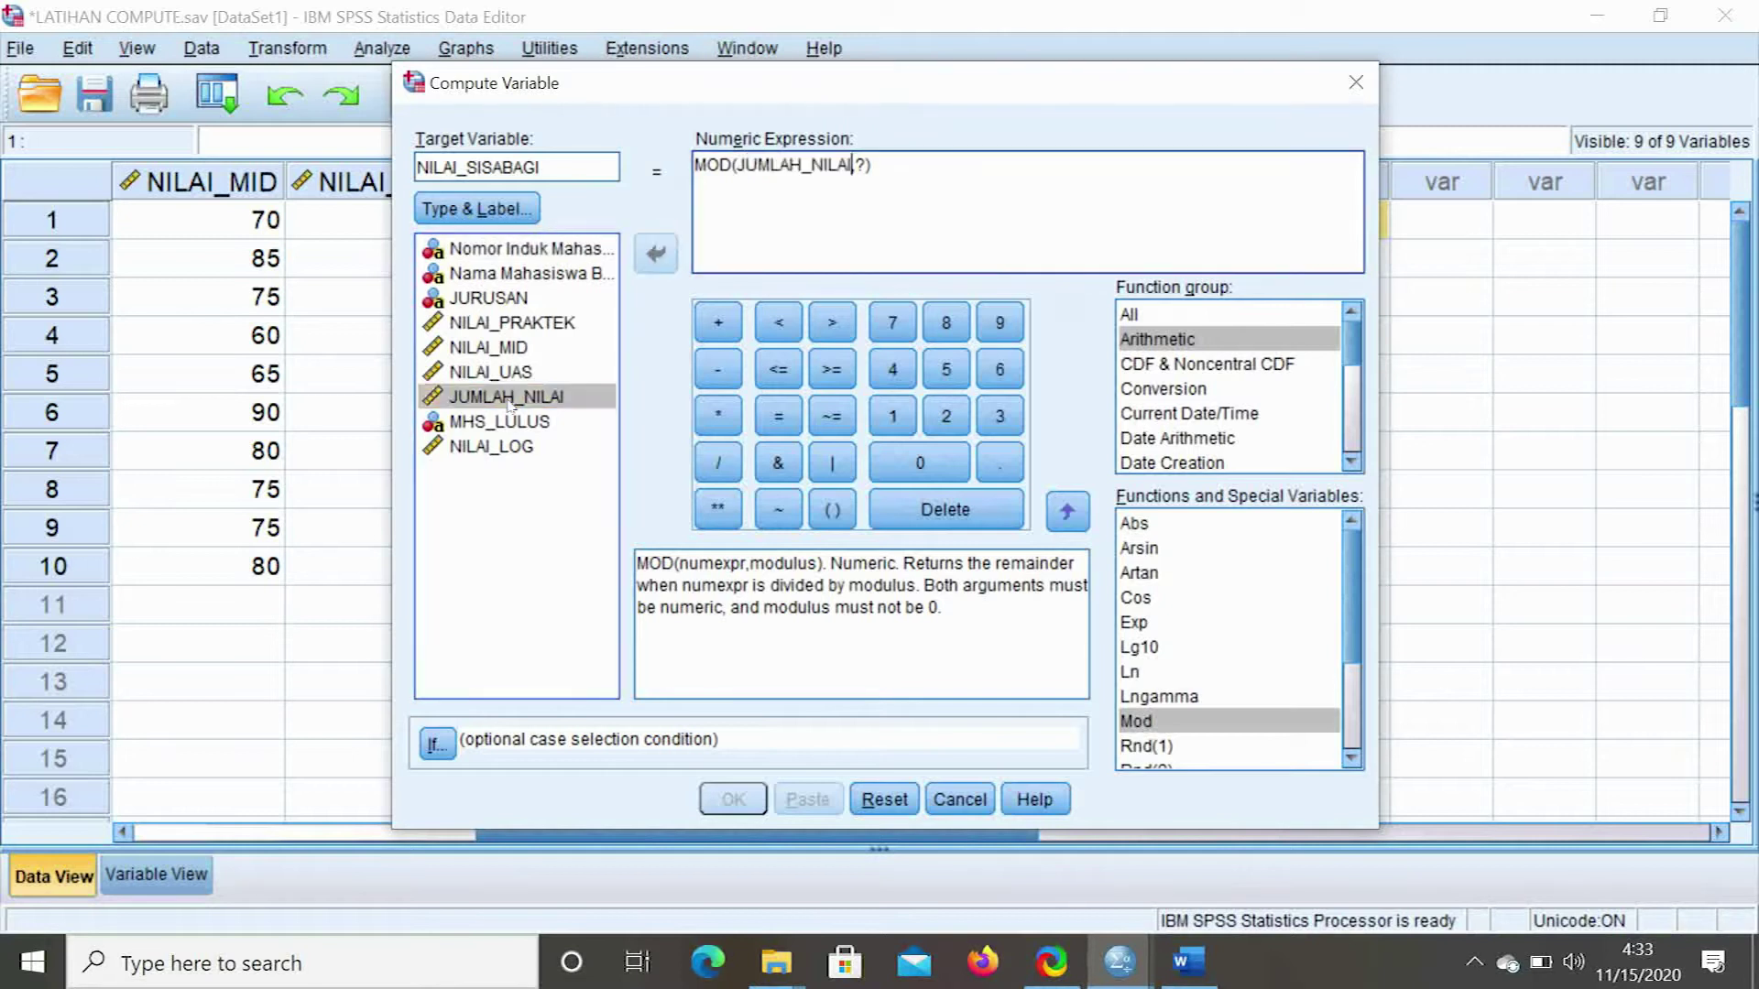
Set the Mod function's modulus to 2, and run the computation to show NILAI_SISABAGI in the data
double_click(861, 165)
text(2)
key(ctrl+z)
key(BackSpace)
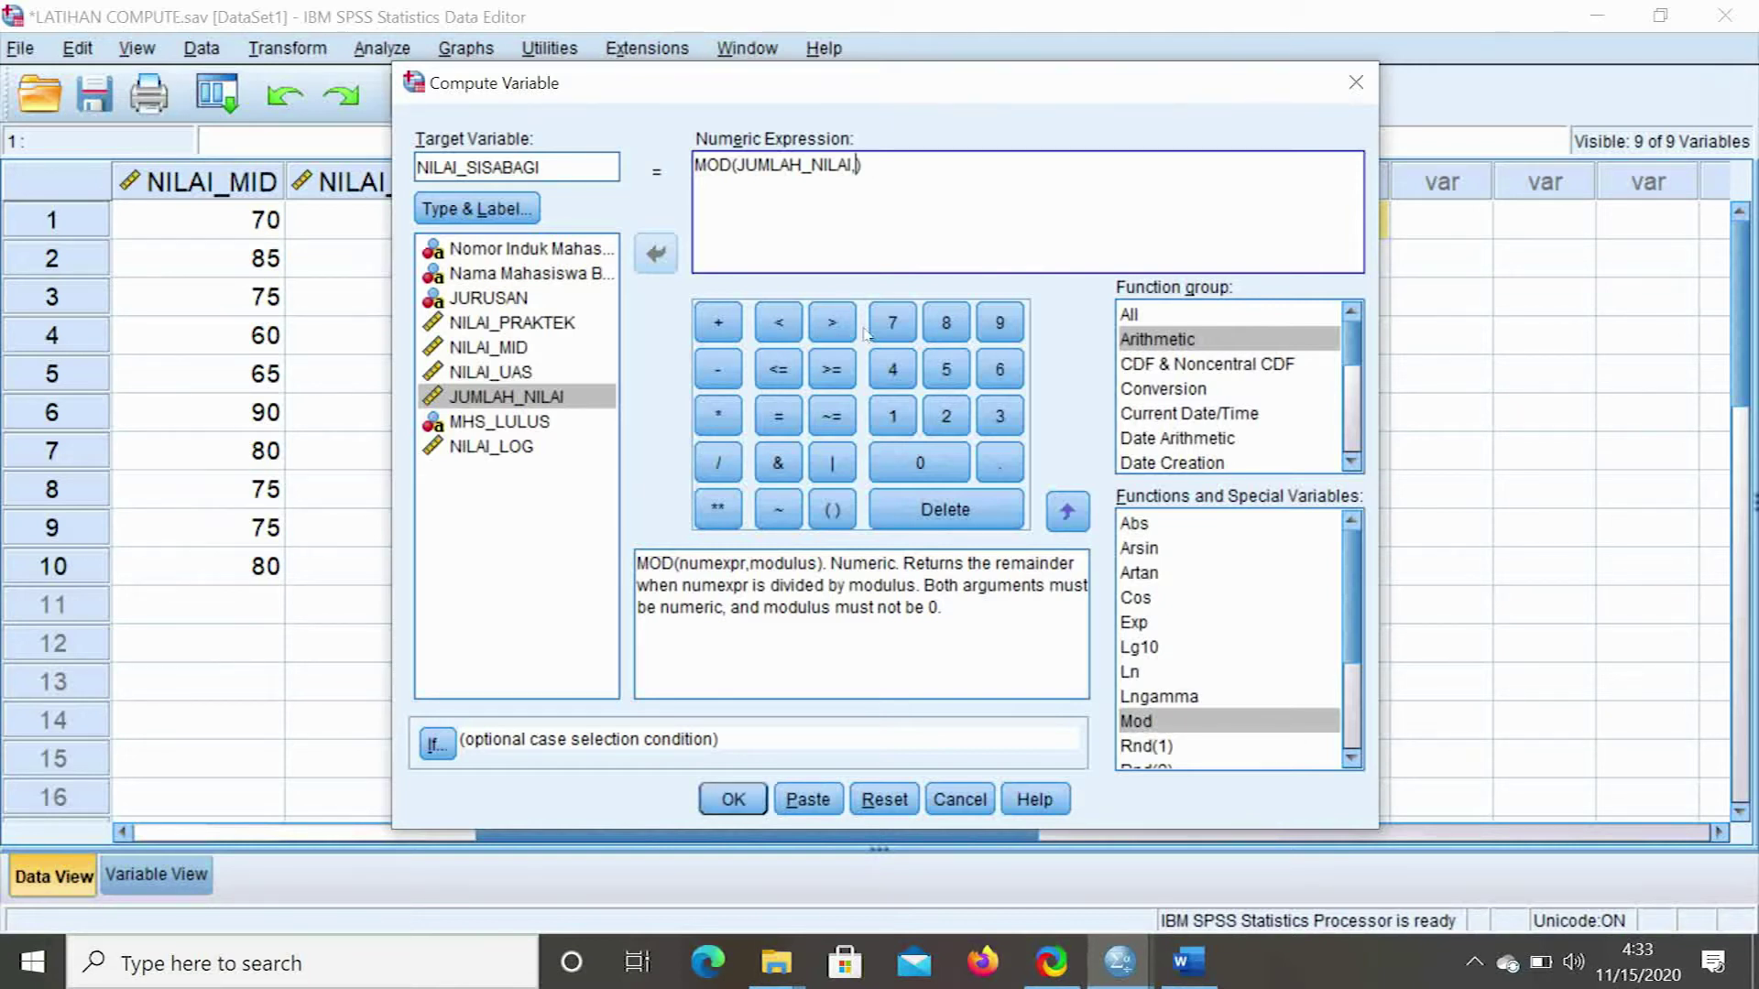
click(948, 424)
click(732, 800)
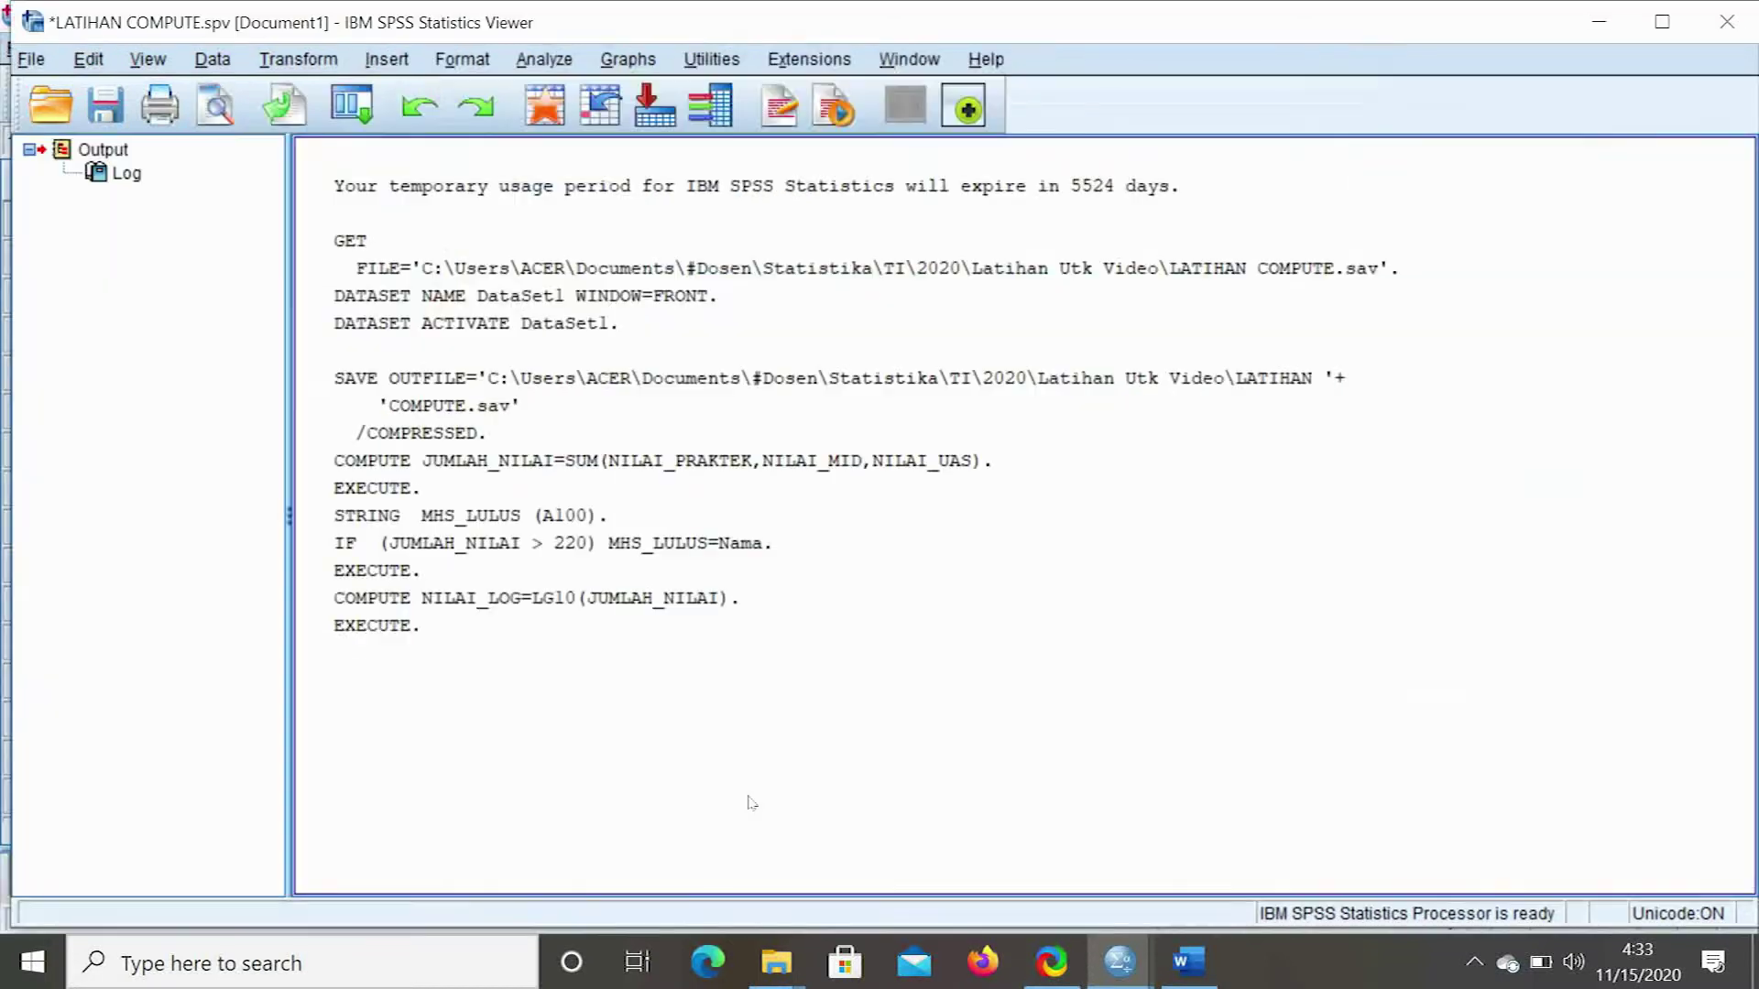
mouse_move(1120, 961)
click(1236, 892)
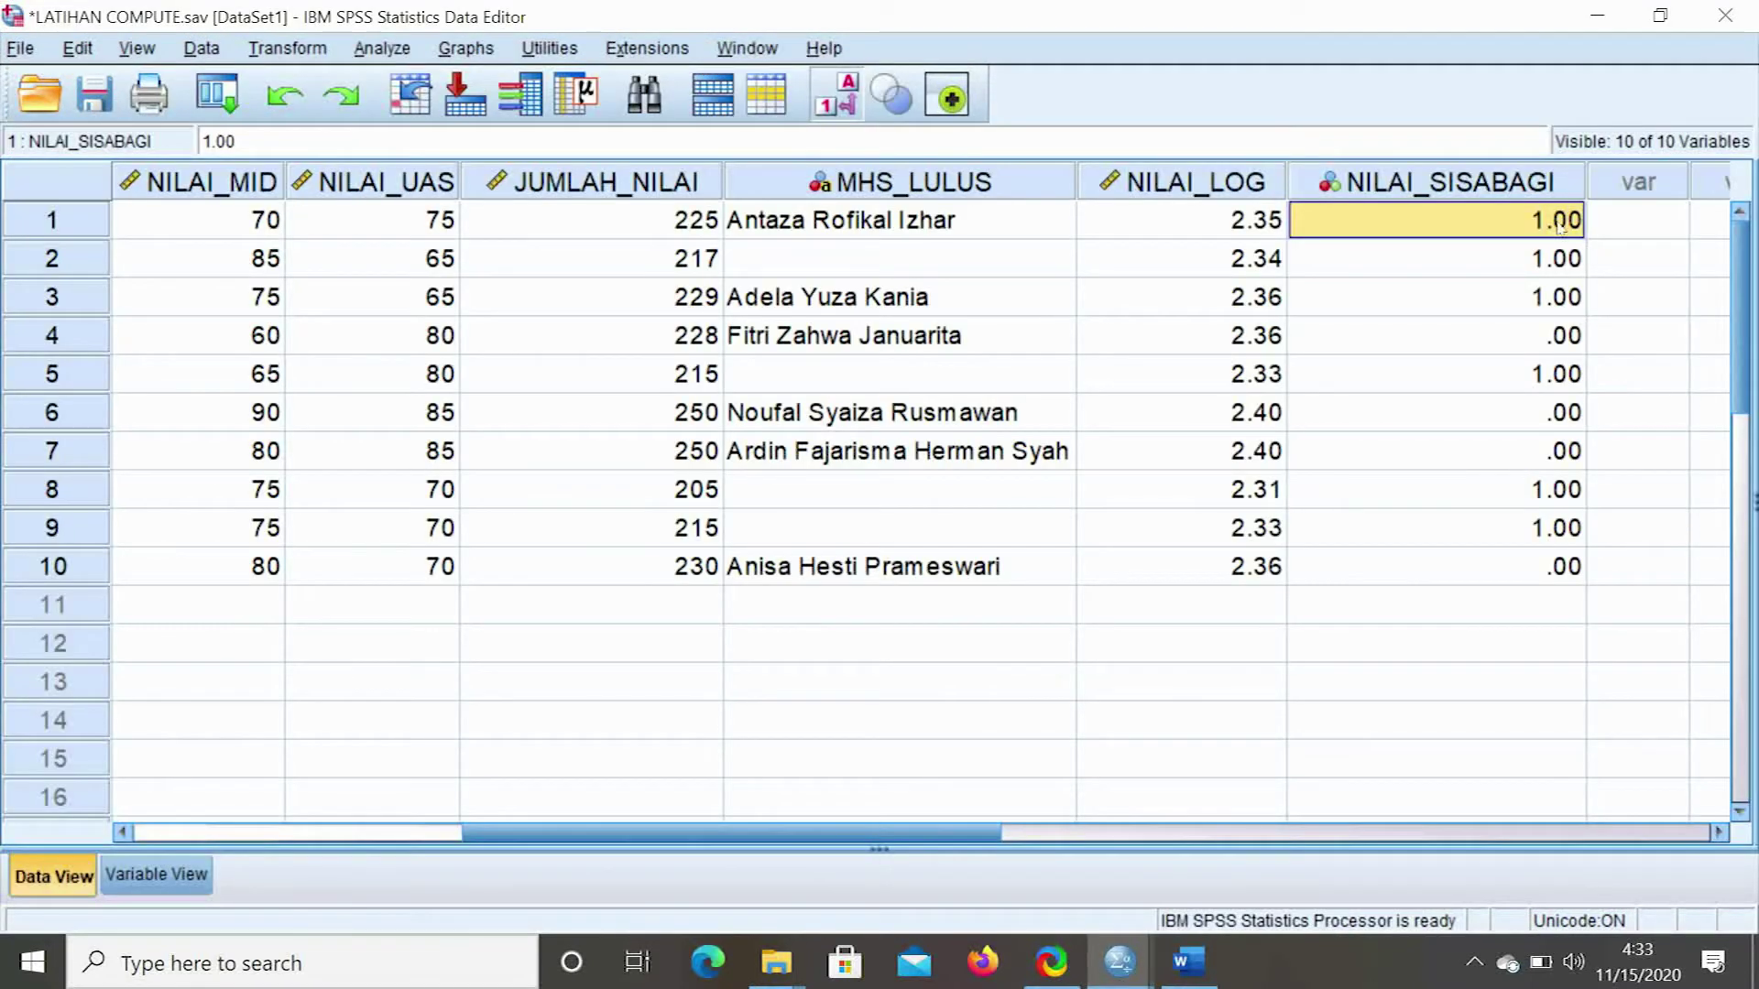
Narrow the NILAI_SISABAGI column slightly and check its remainders in rows 4 and 1
drag(1586, 184, 1568, 187)
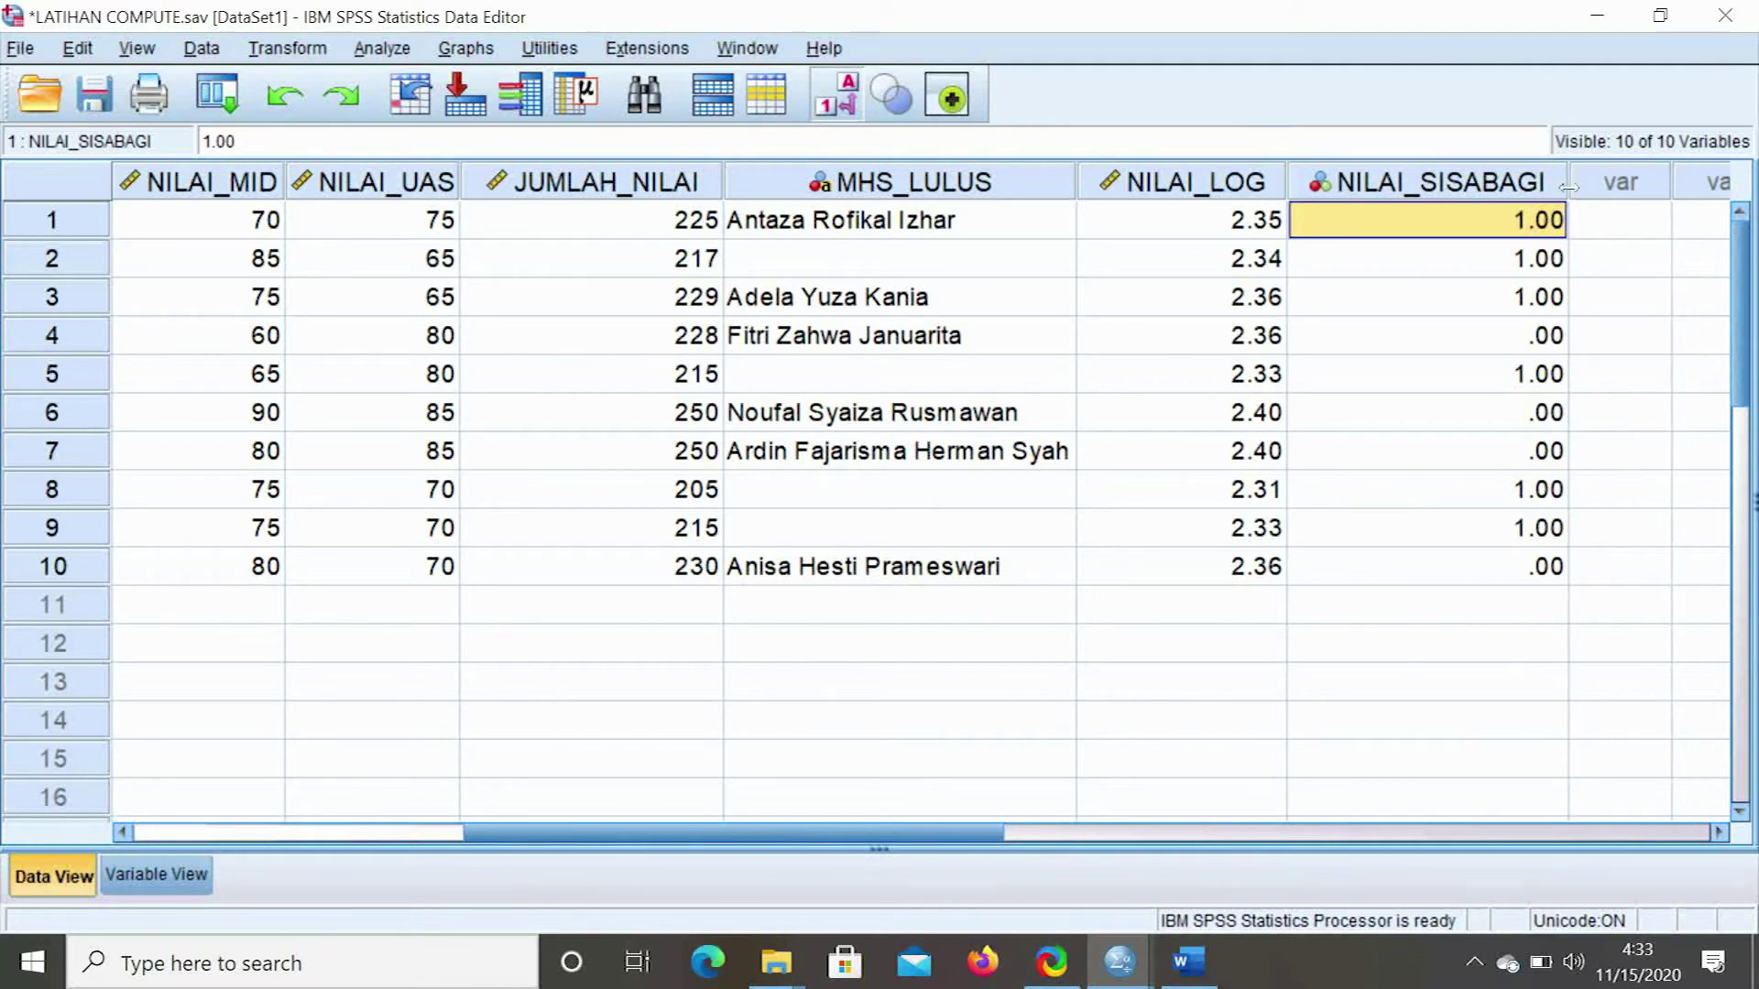
click(1521, 337)
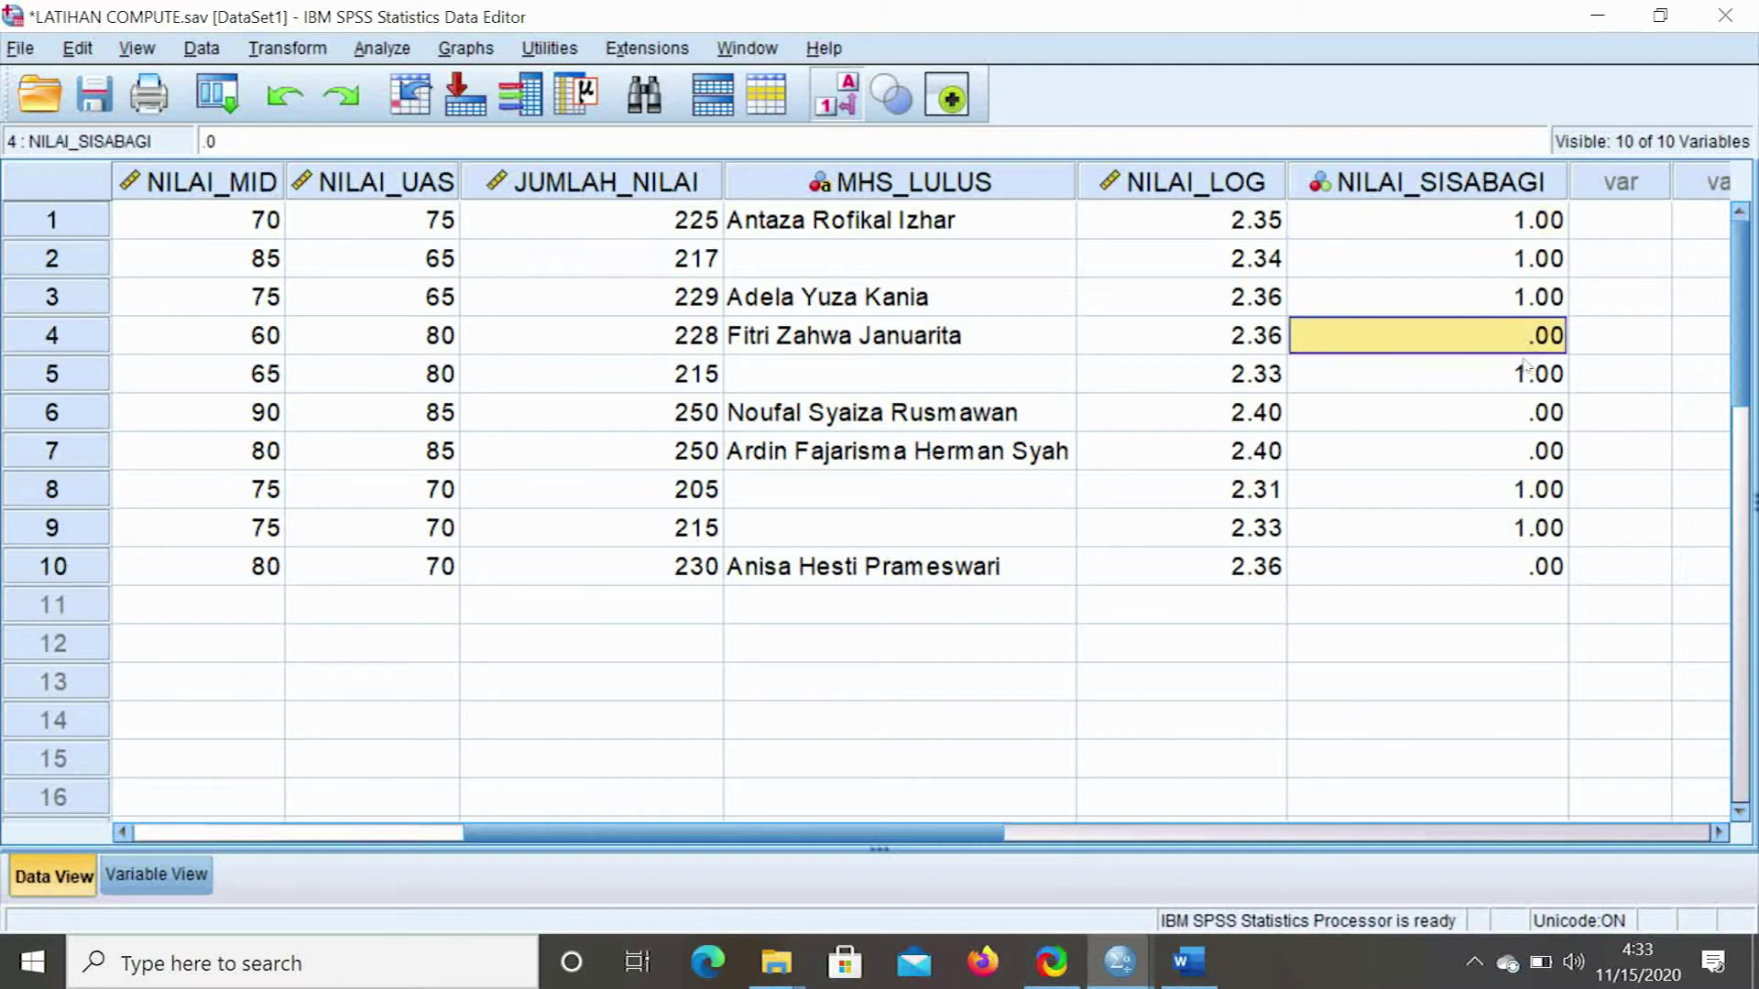
click(1428, 229)
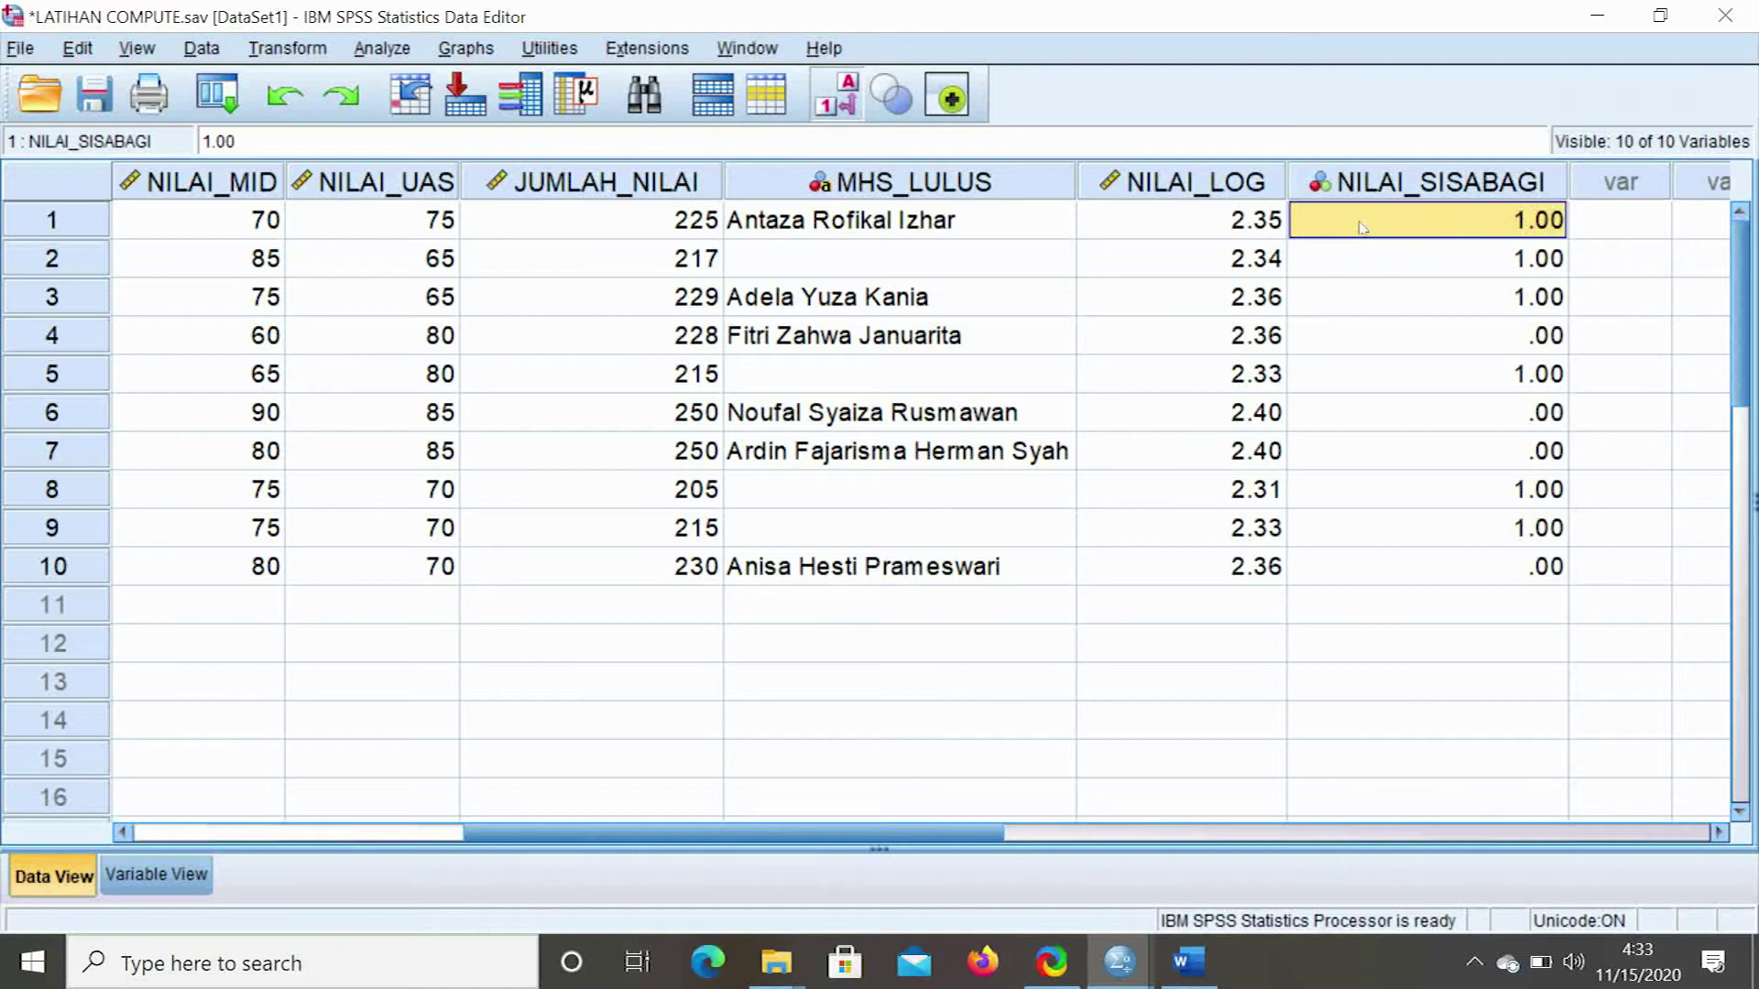
Set the decimals of NILAI_SISABAGI to 0 in the variable definitions, and narrow its column further in the data
click(203, 885)
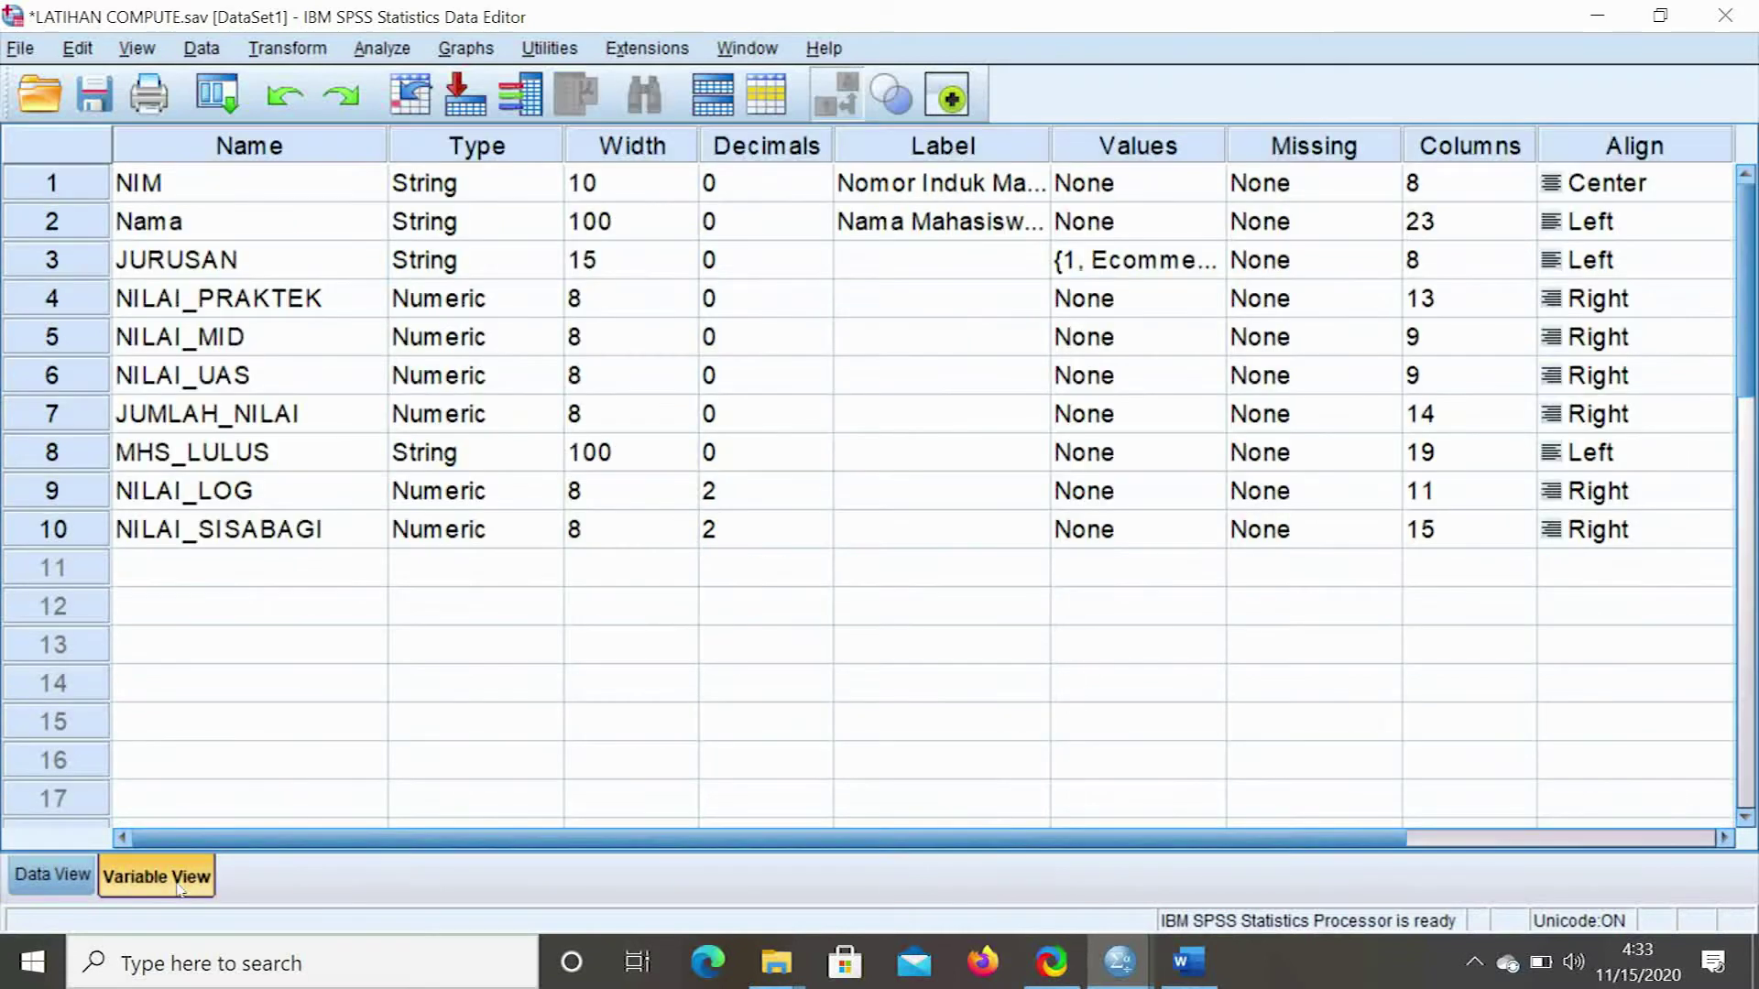
click(820, 538)
click(821, 540)
click(821, 540)
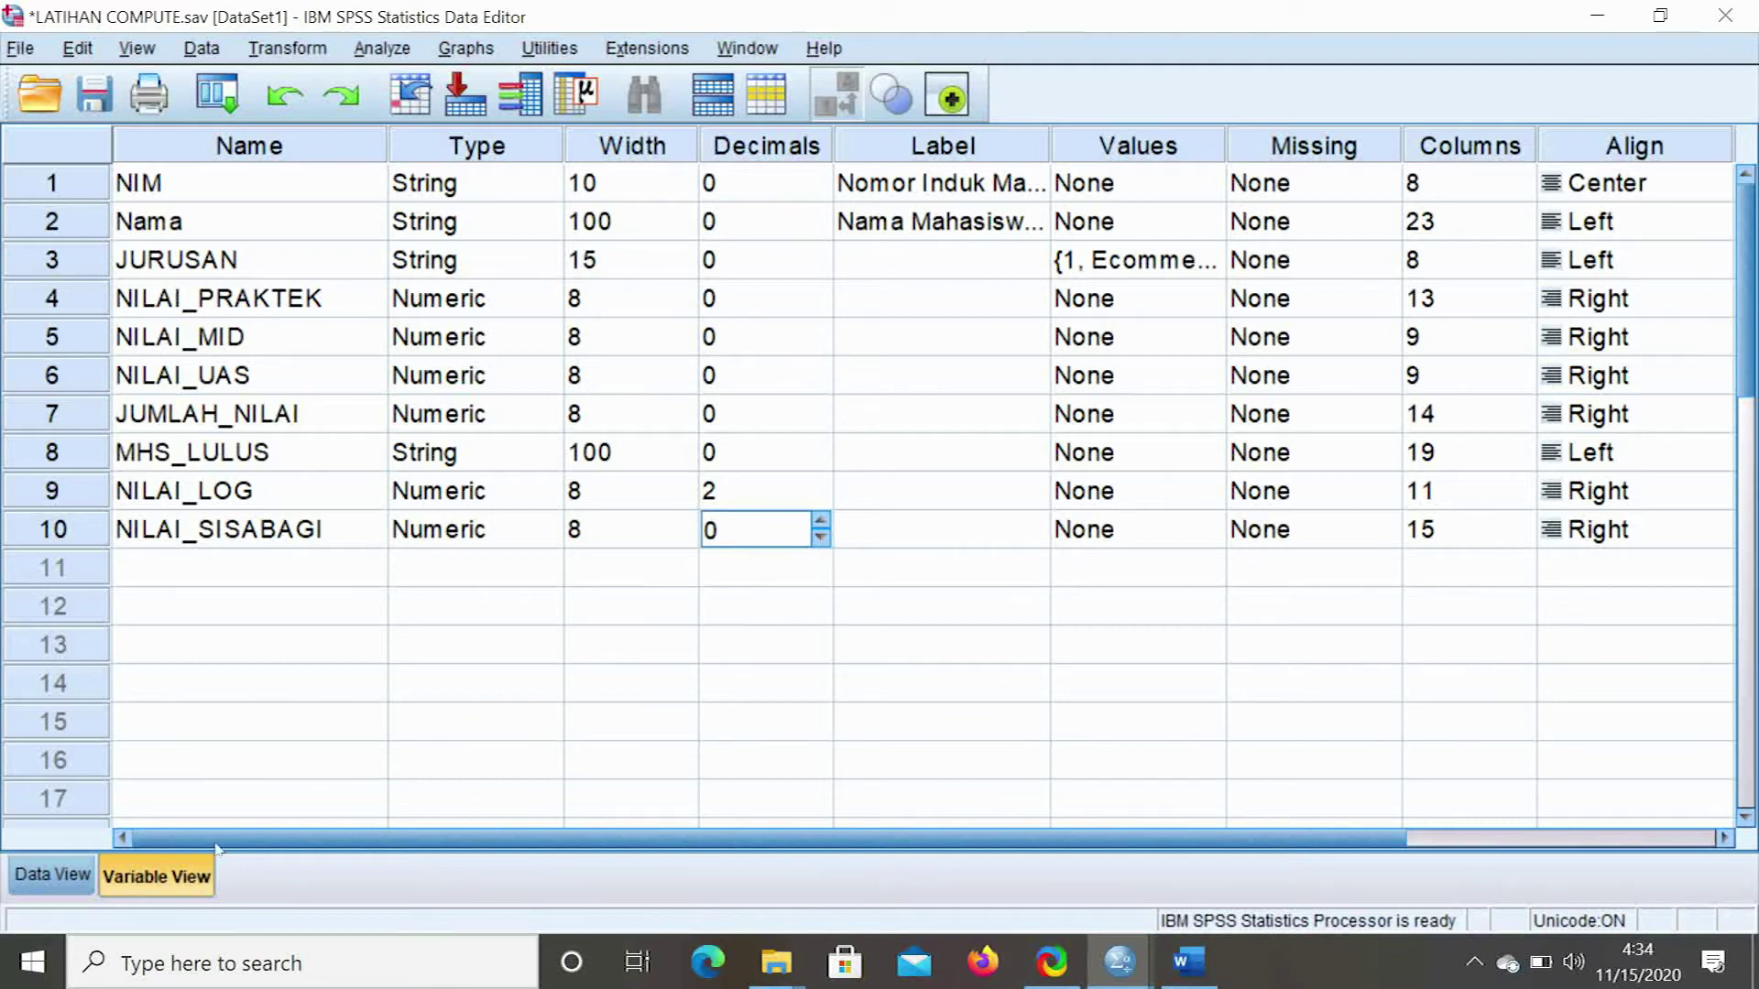
click(71, 882)
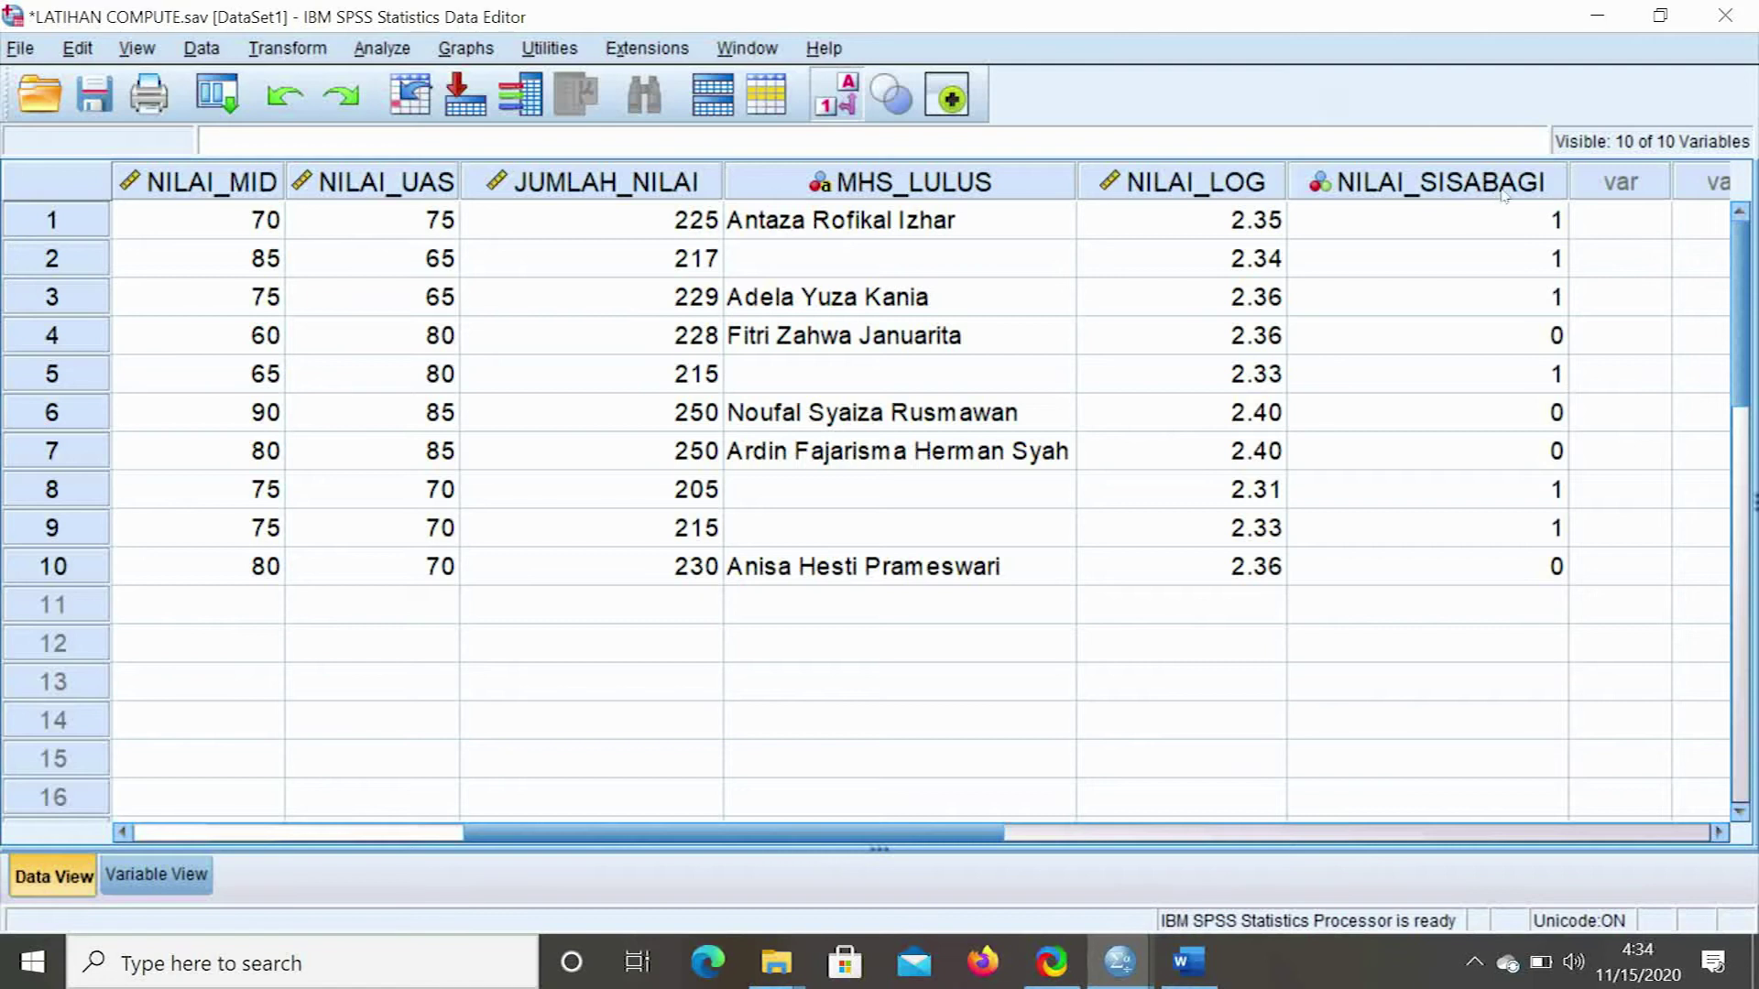
click(1505, 188)
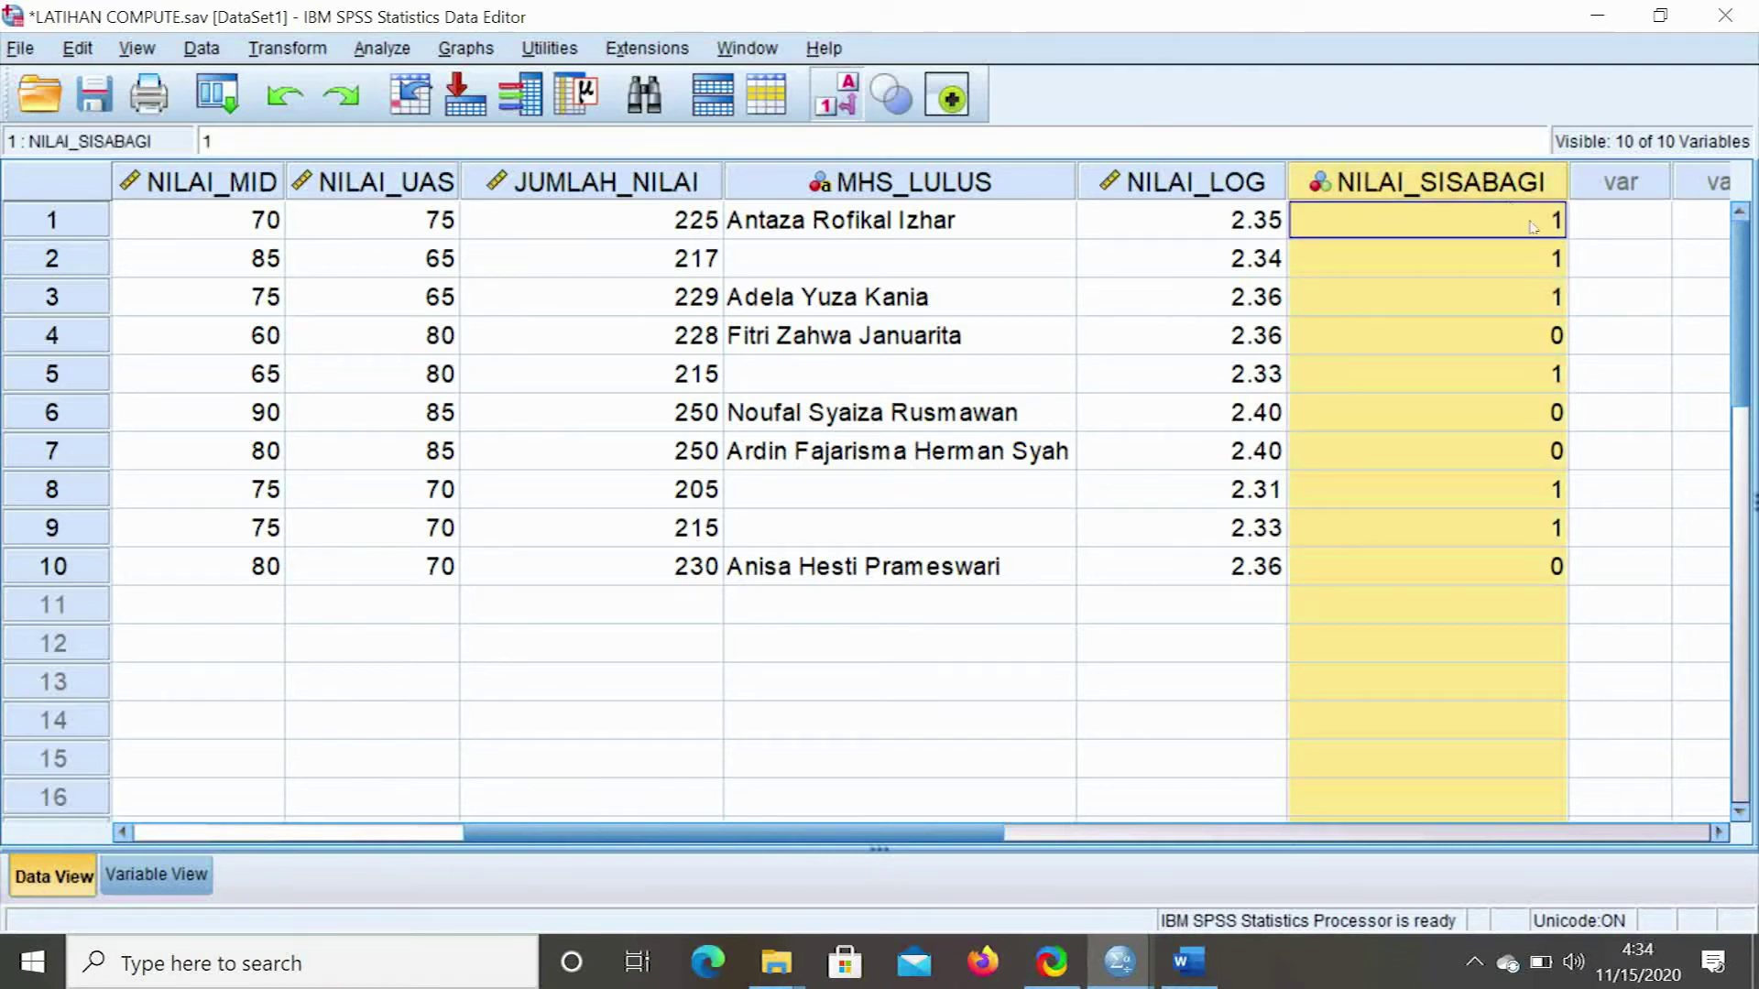
drag(1567, 174, 1550, 174)
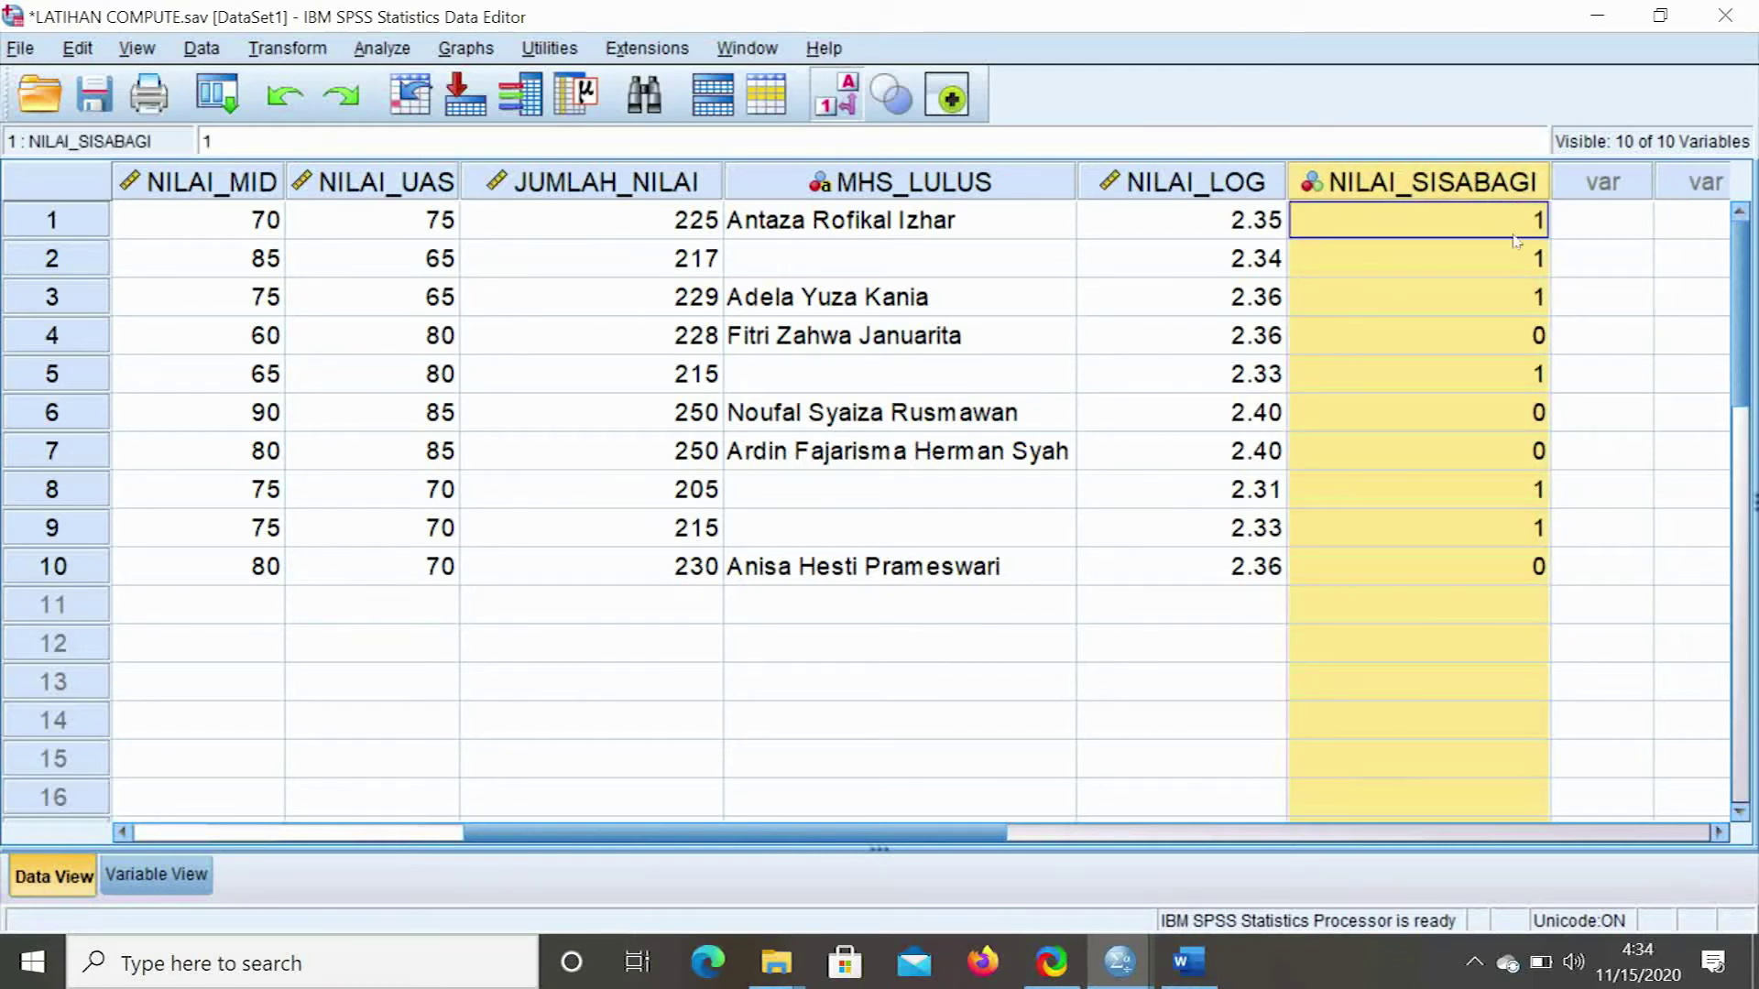
Compare the NILAI_SISABAGI remainders with the JUMLAH_NILAI values in several rows, ending on the first empty column's top cell
click(1503, 349)
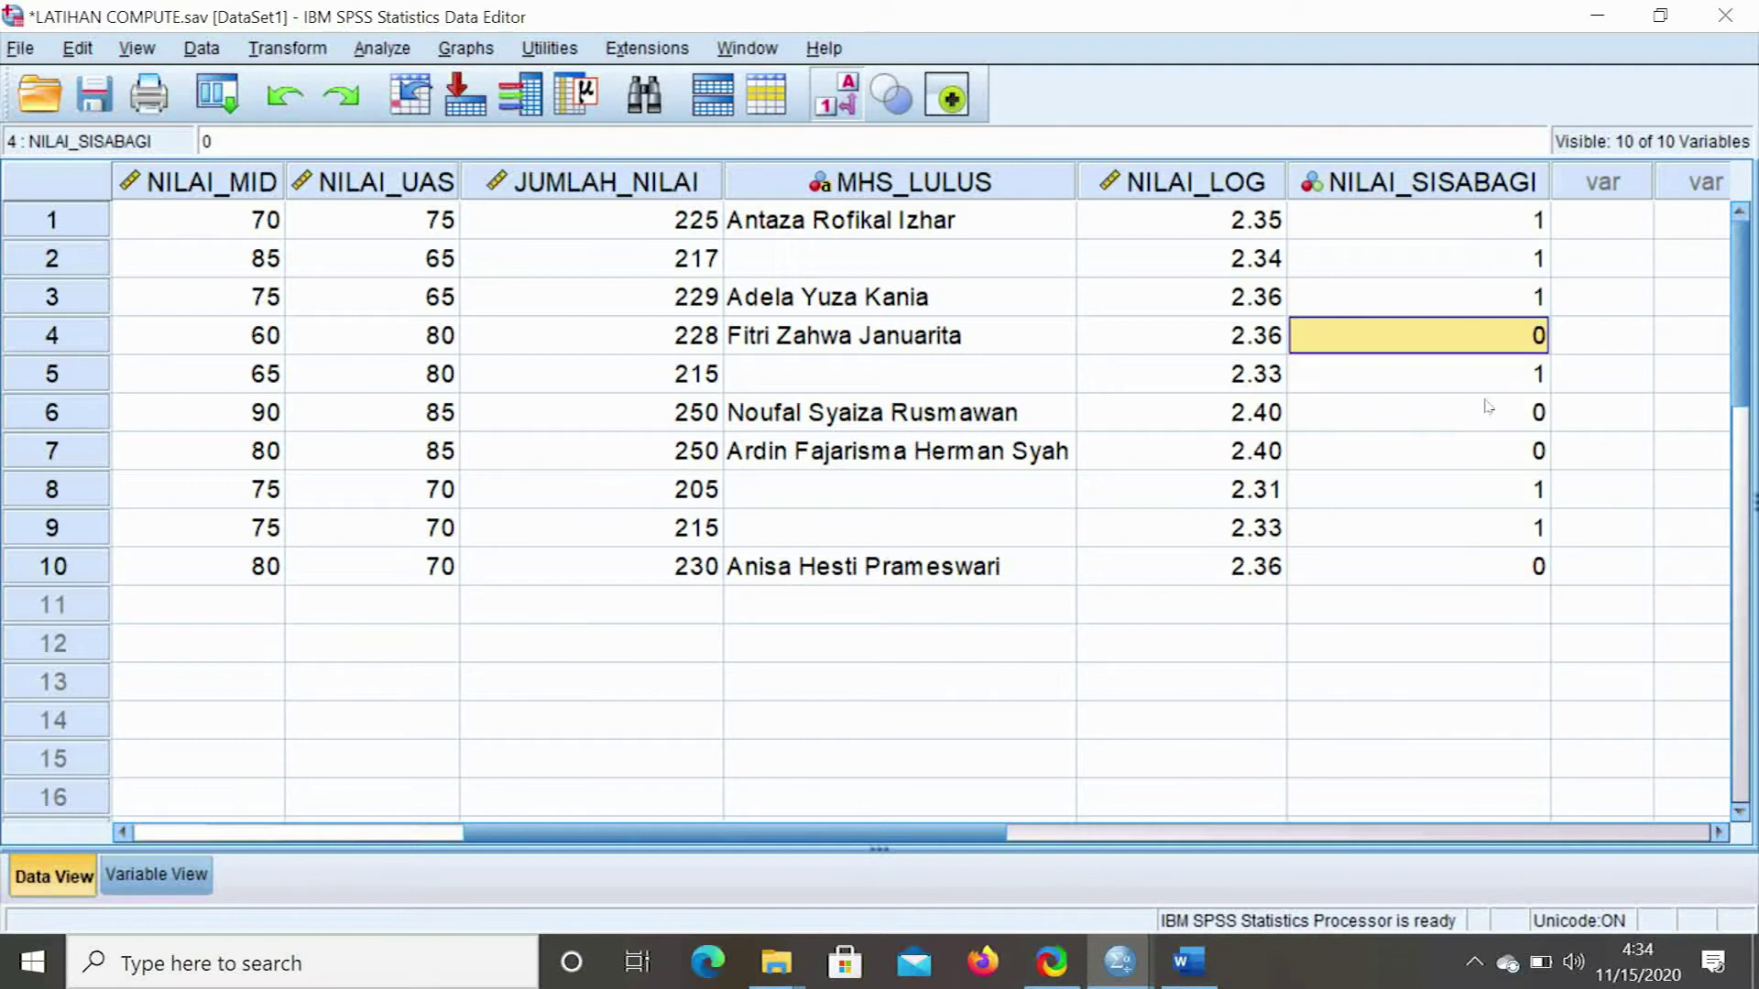
click(1456, 575)
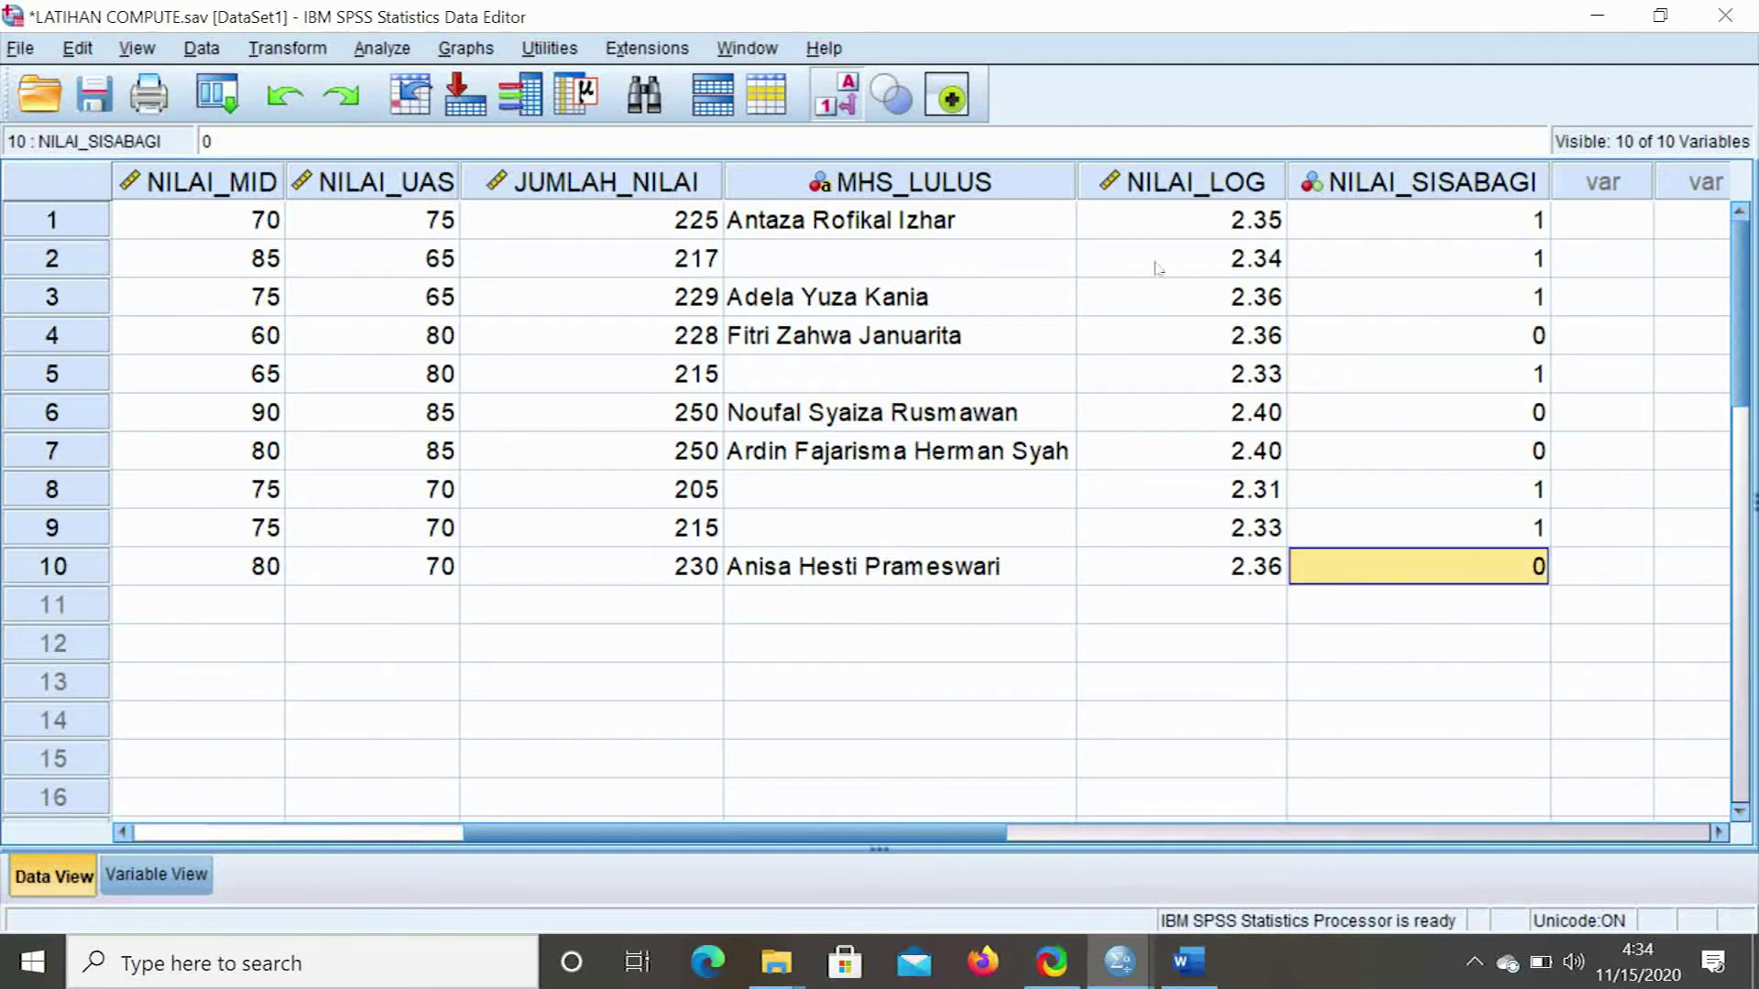
click(663, 229)
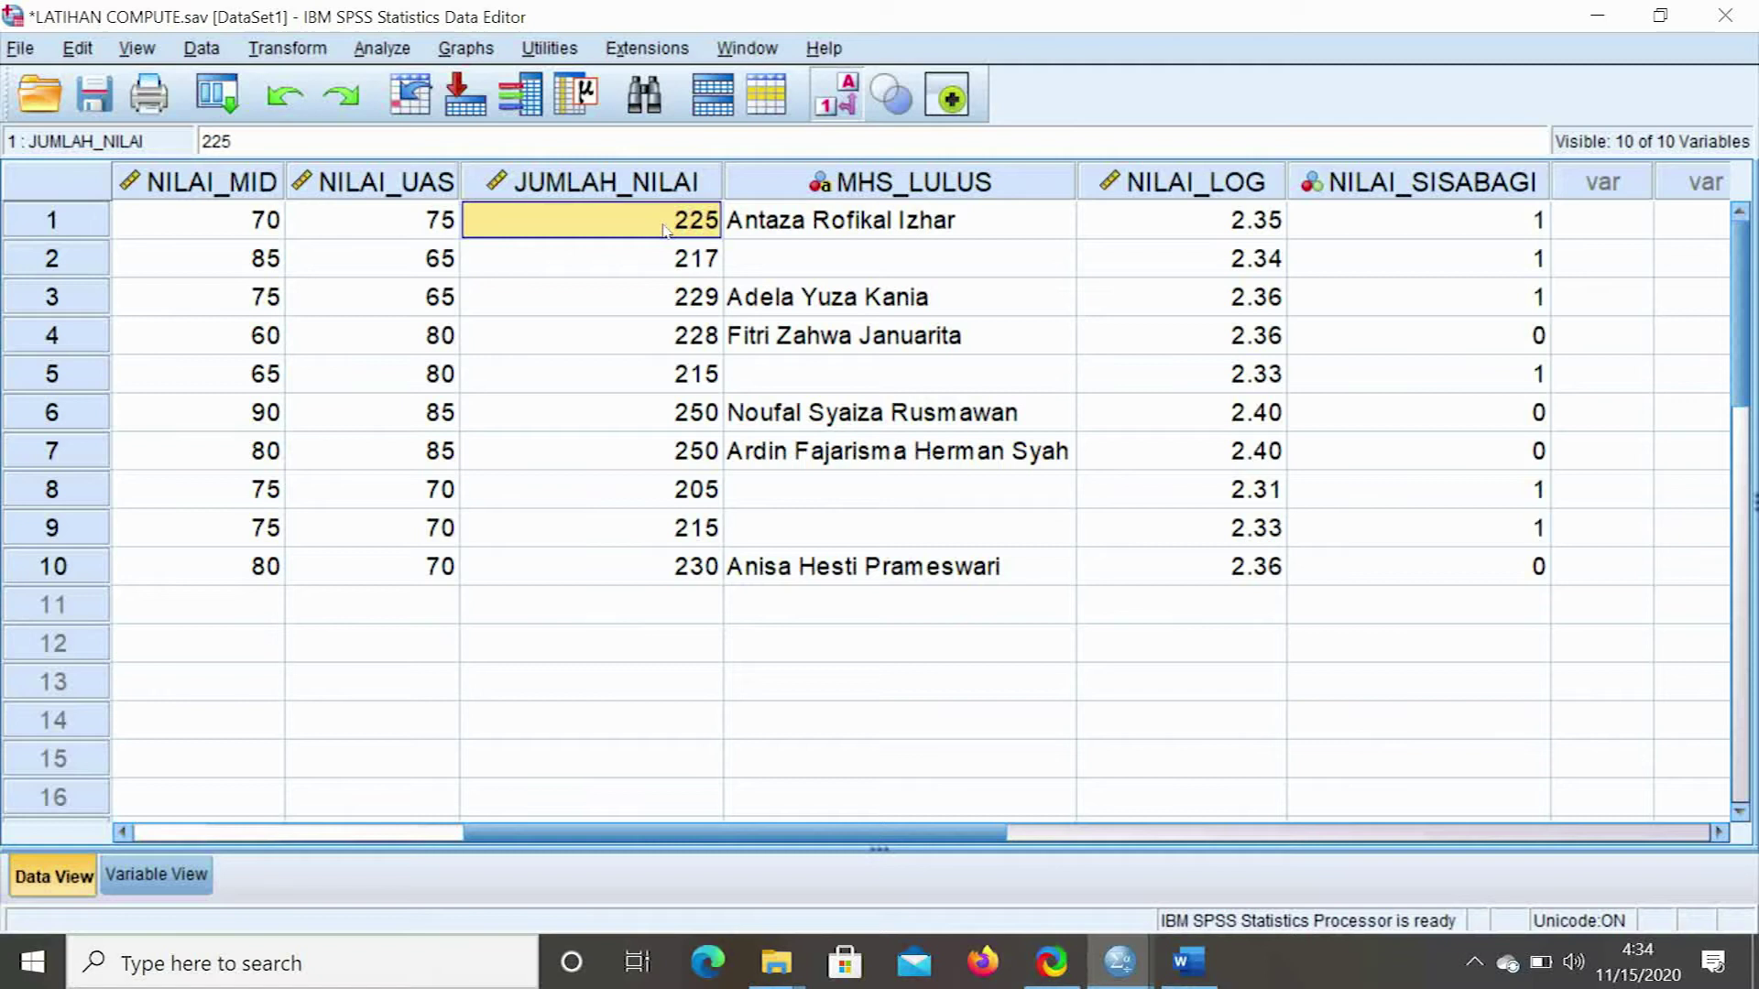
click(1479, 224)
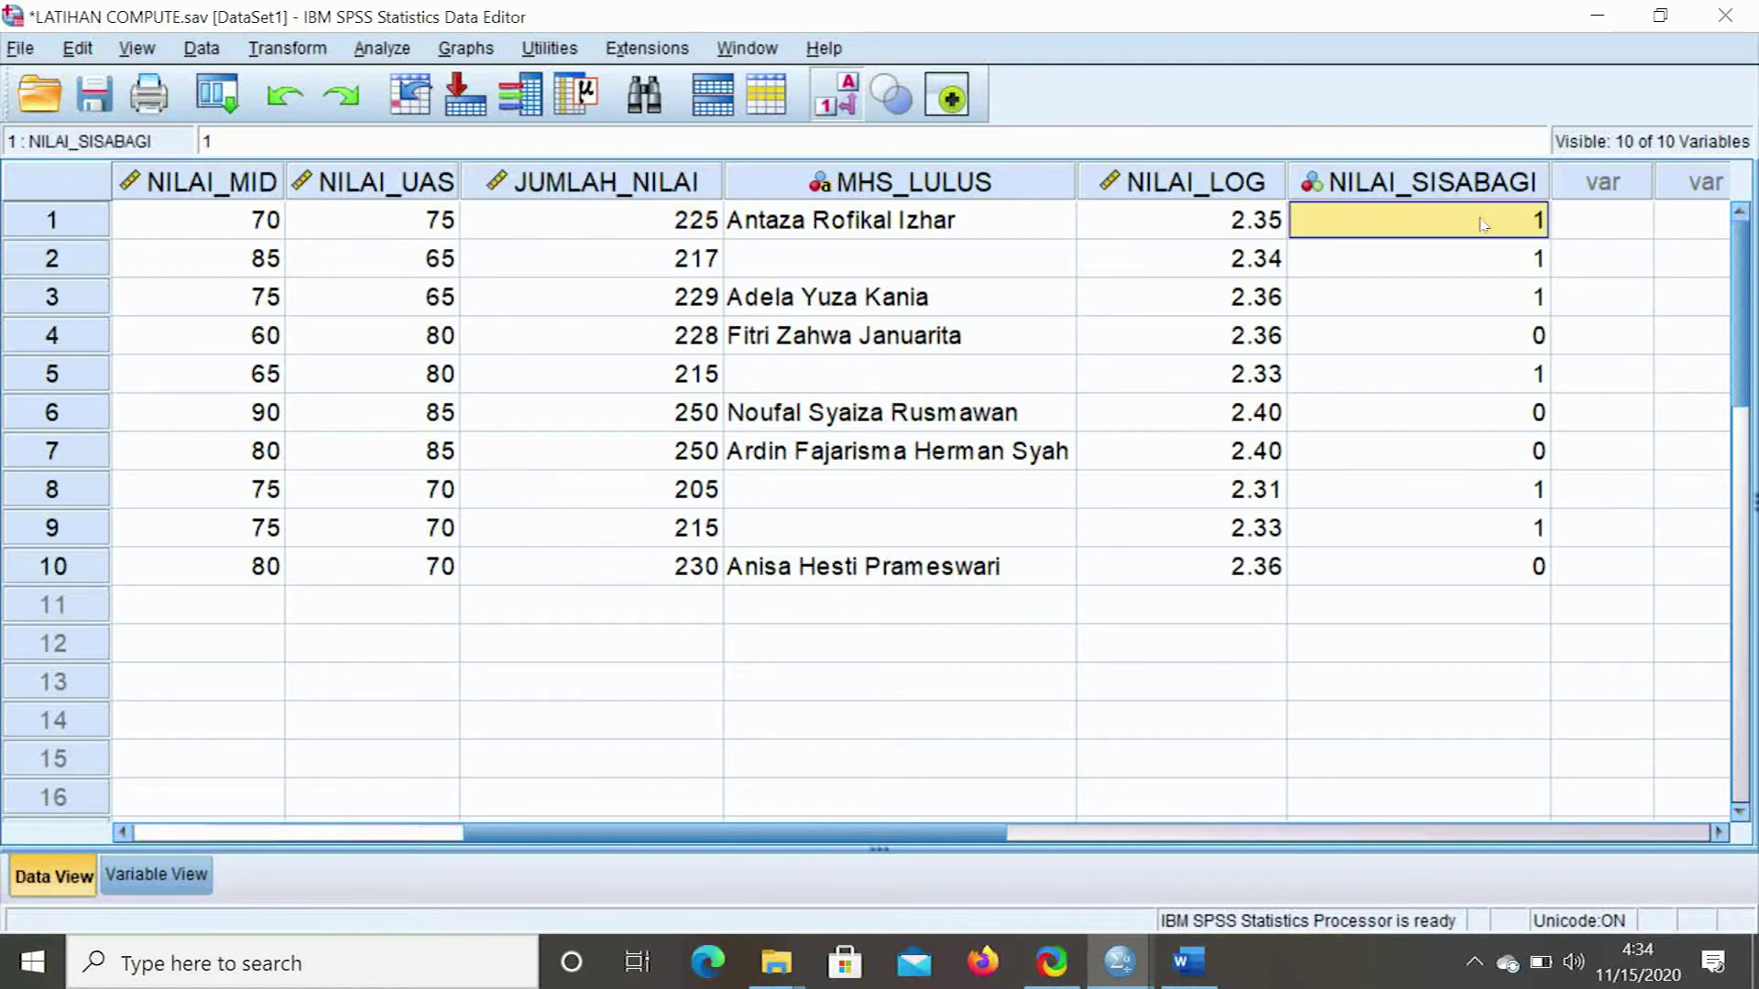
click(620, 336)
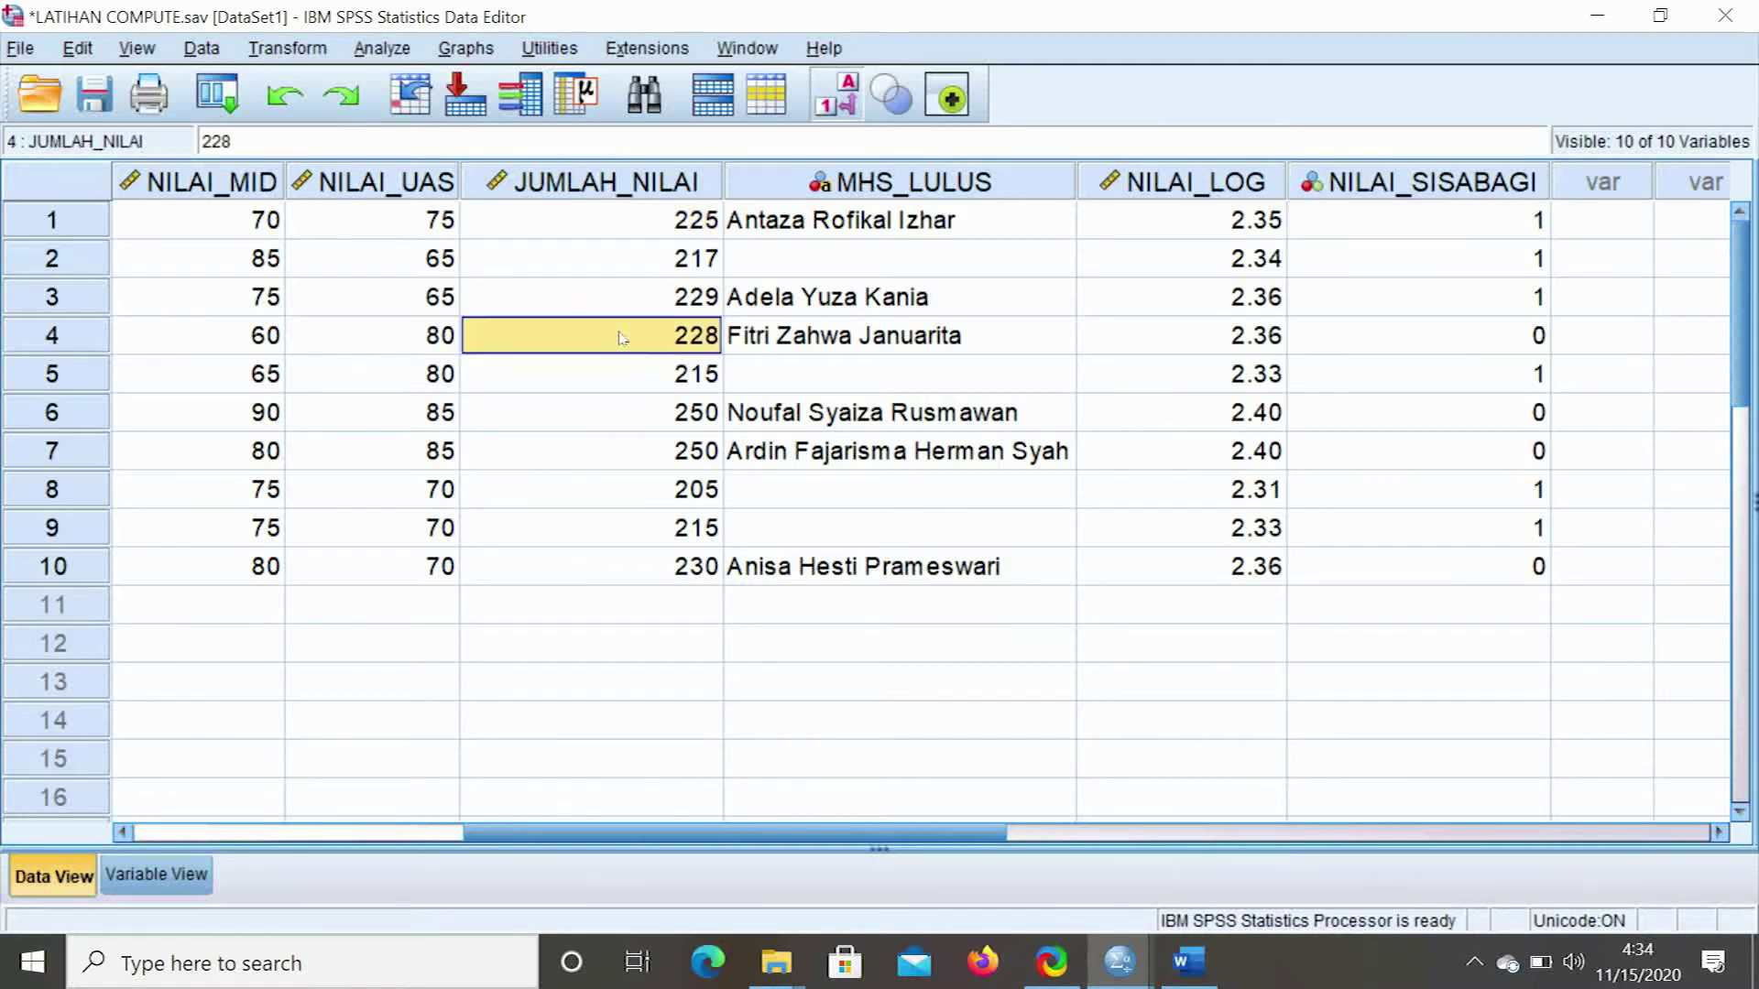
click(637, 427)
click(1381, 429)
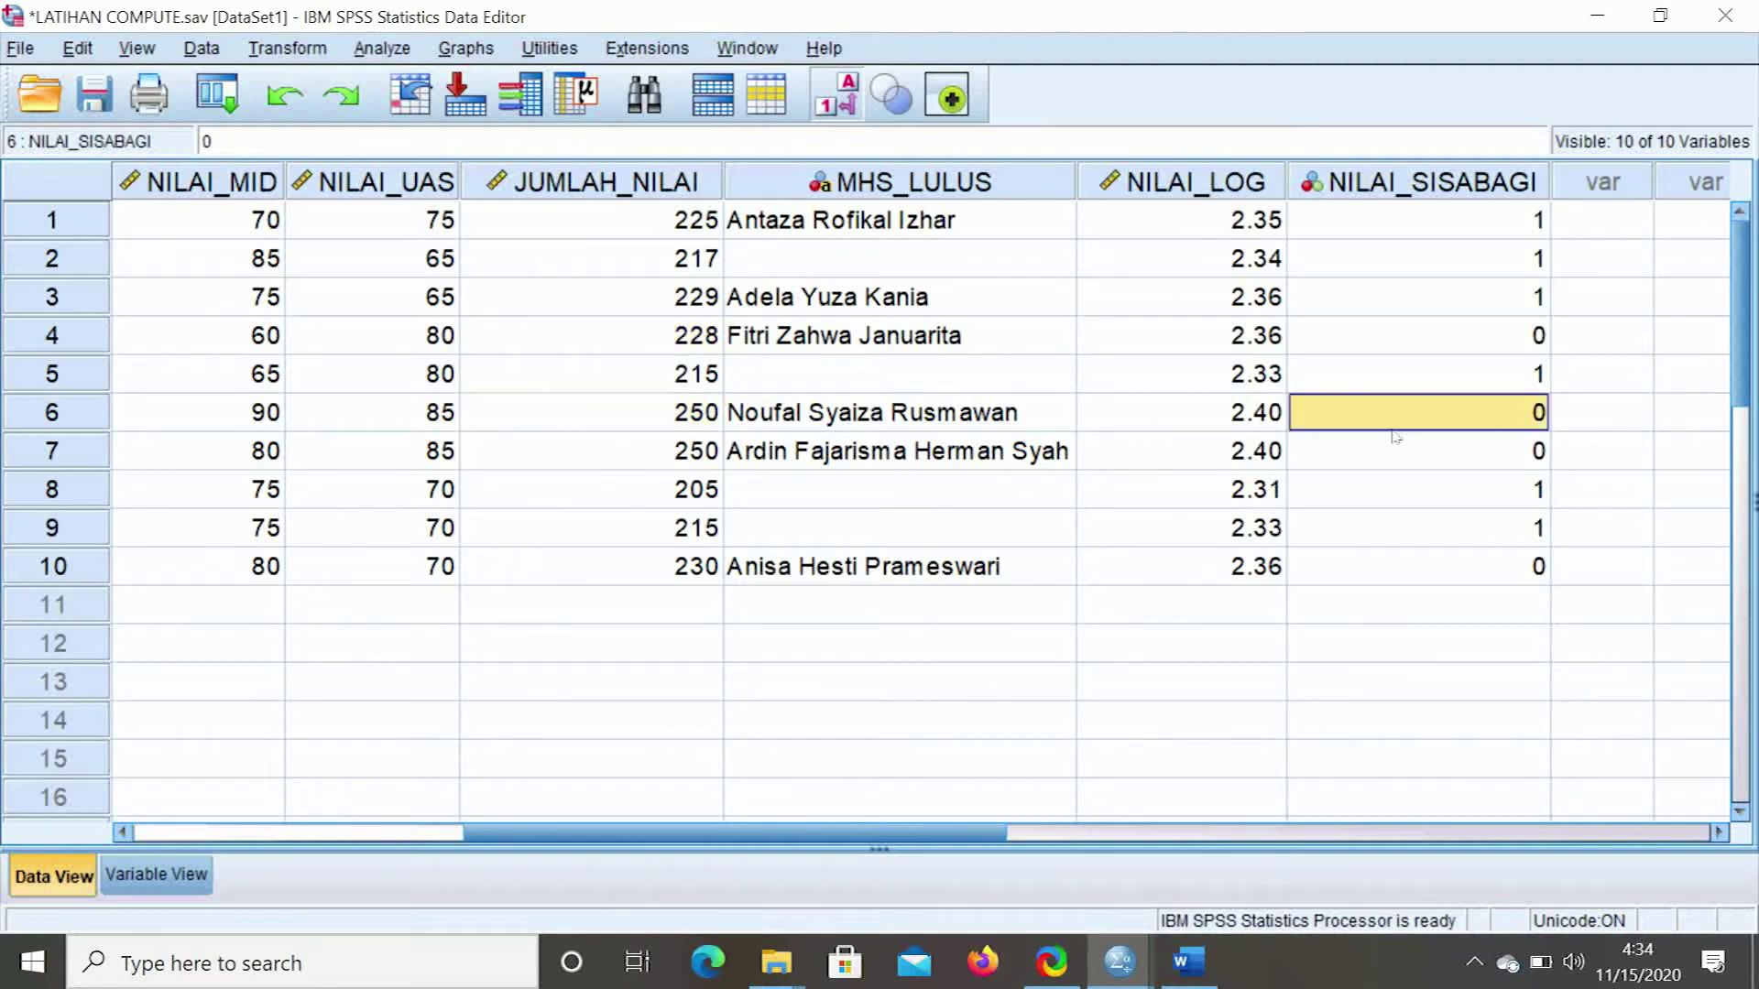
click(1603, 221)
Switch to Word to highlight exercise 2c on the maximum and minimum of the three scores, and return to the SPSS data
click(1191, 964)
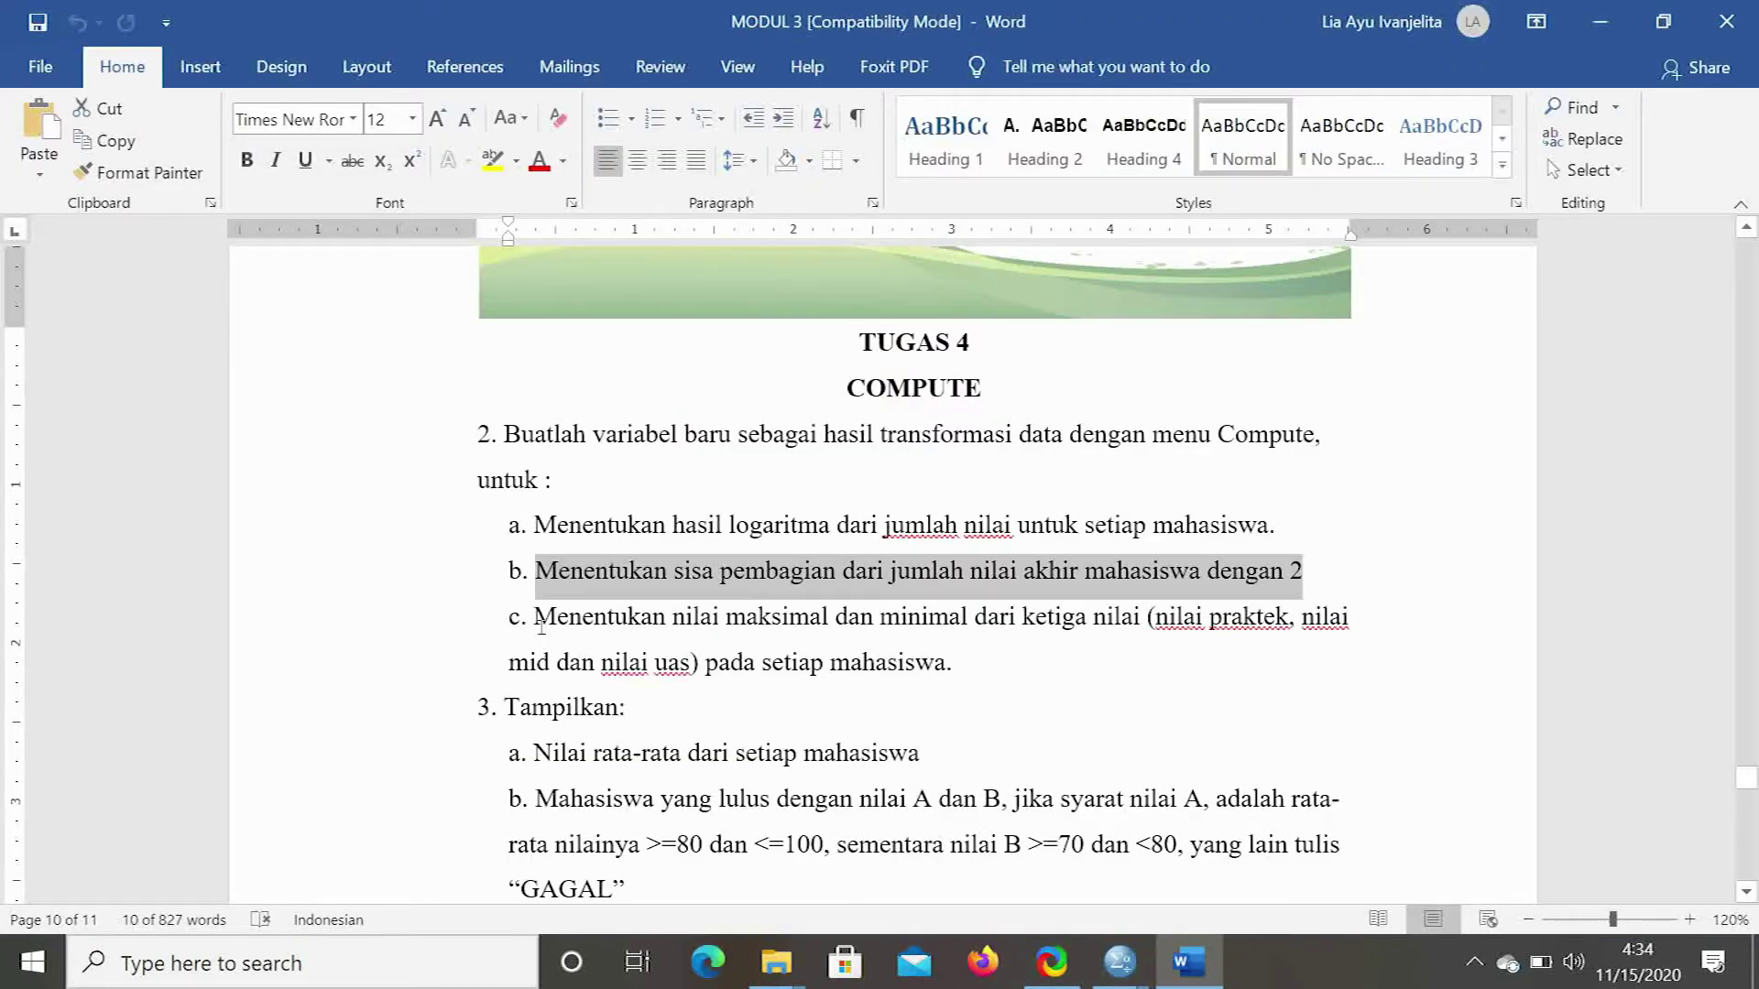
drag(537, 625, 976, 661)
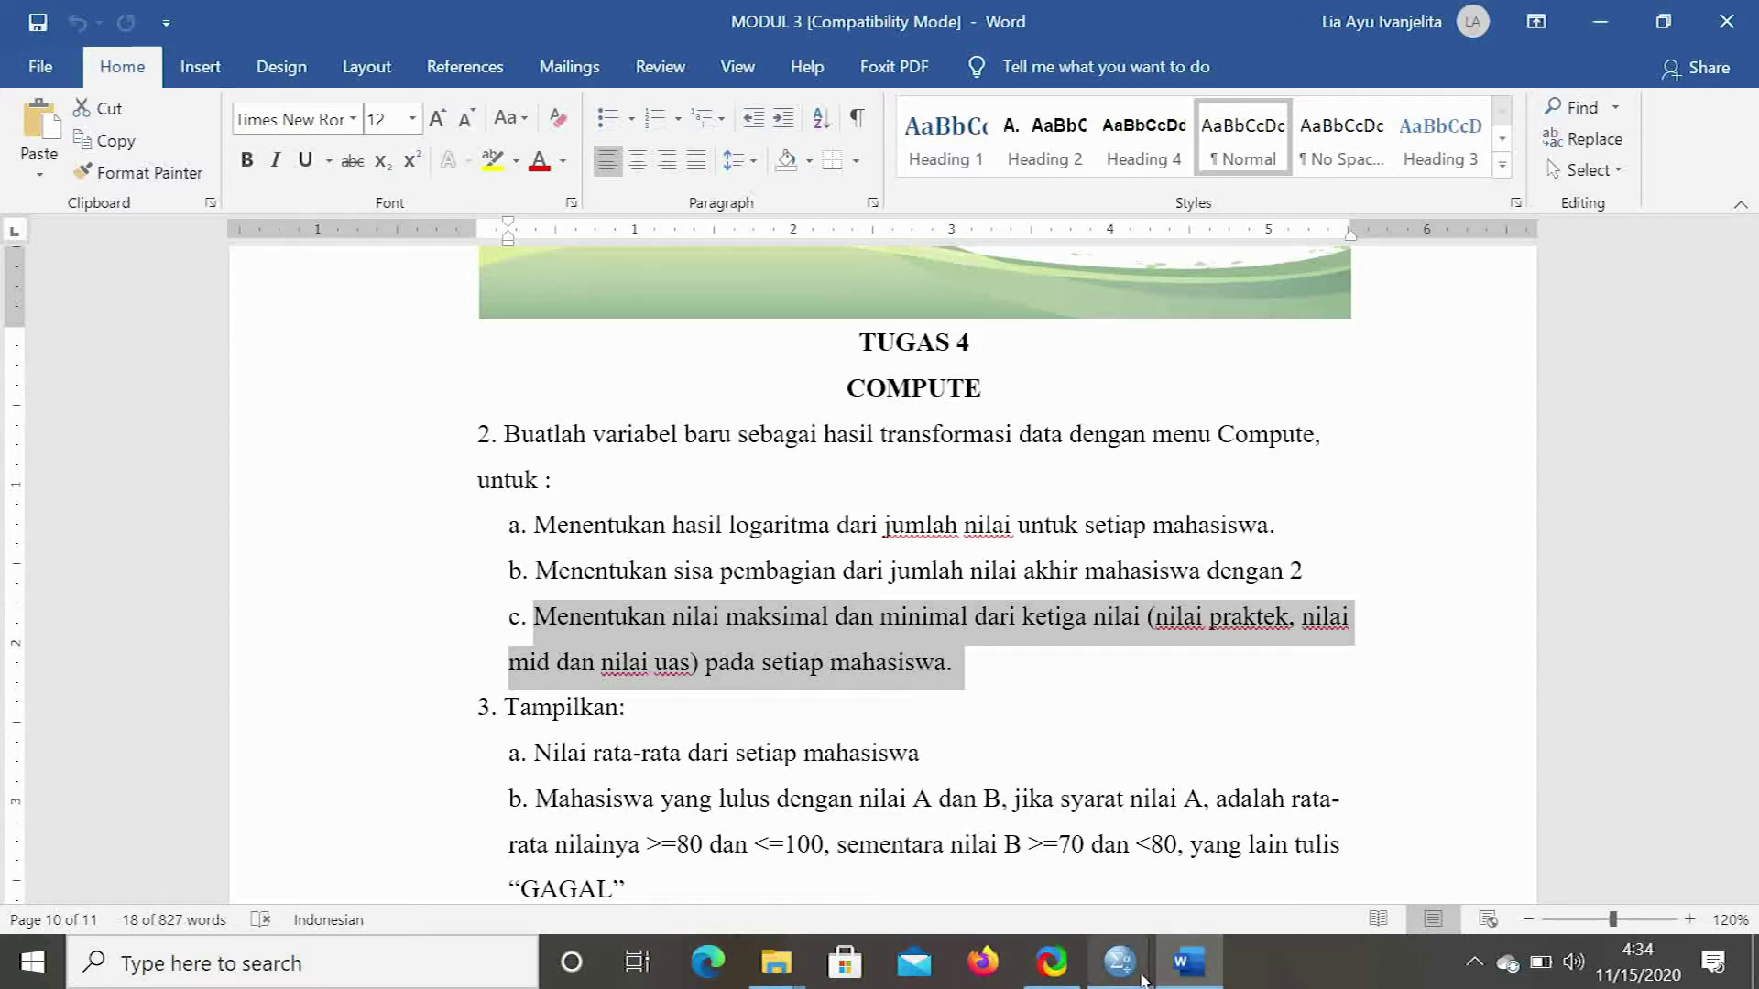
mouse_move(1143, 980)
click(1223, 874)
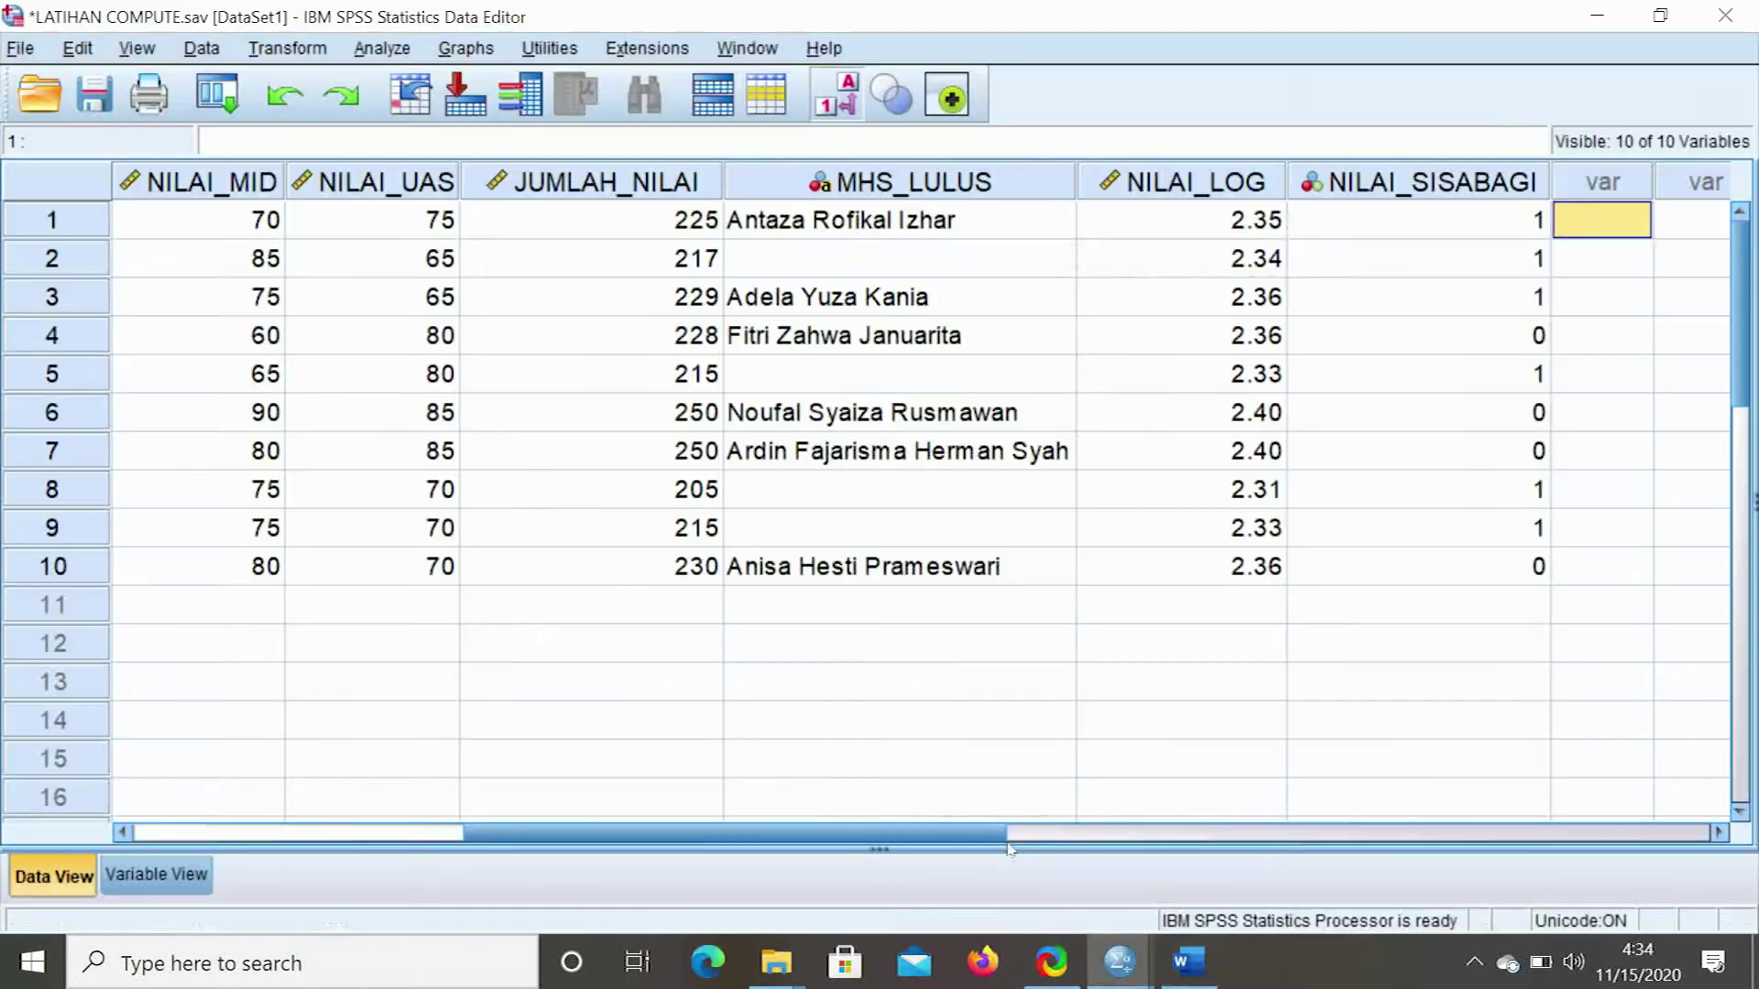
Select the NILAI_PRAKTEK, NILAI_MID and NILAI_UAS values in row 1 to examine the three scores
drag(919, 835, 638, 831)
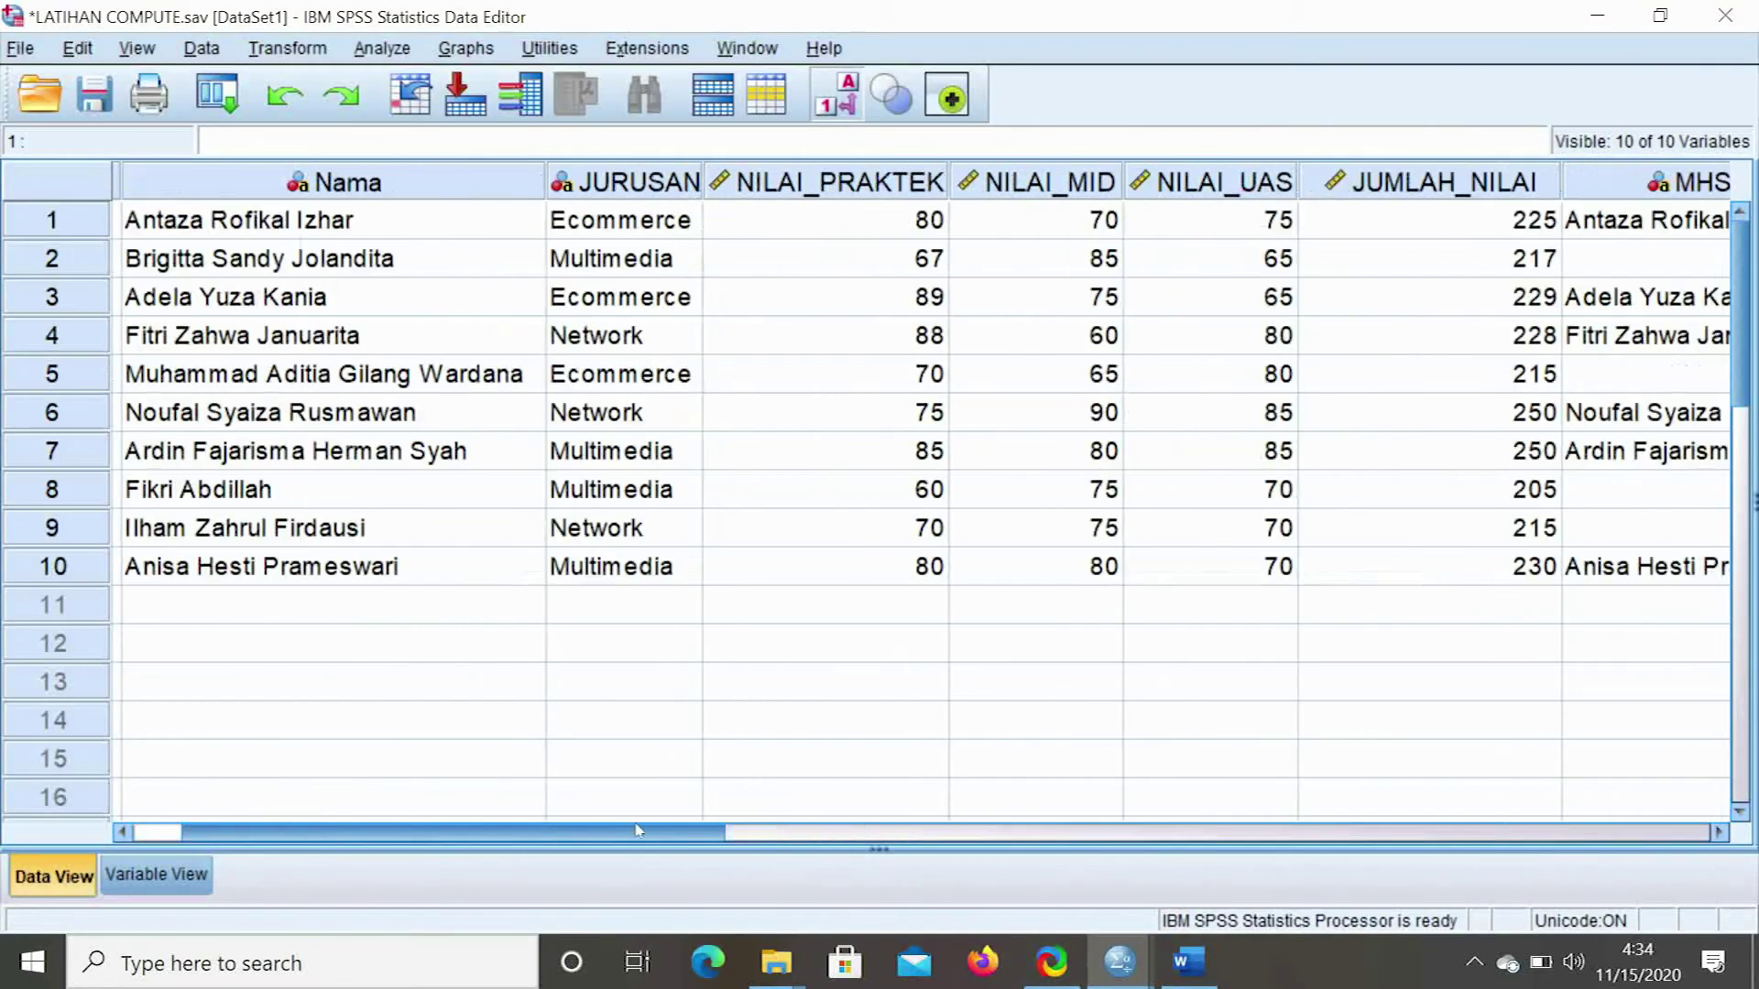
click(871, 232)
drag(872, 233, 1200, 234)
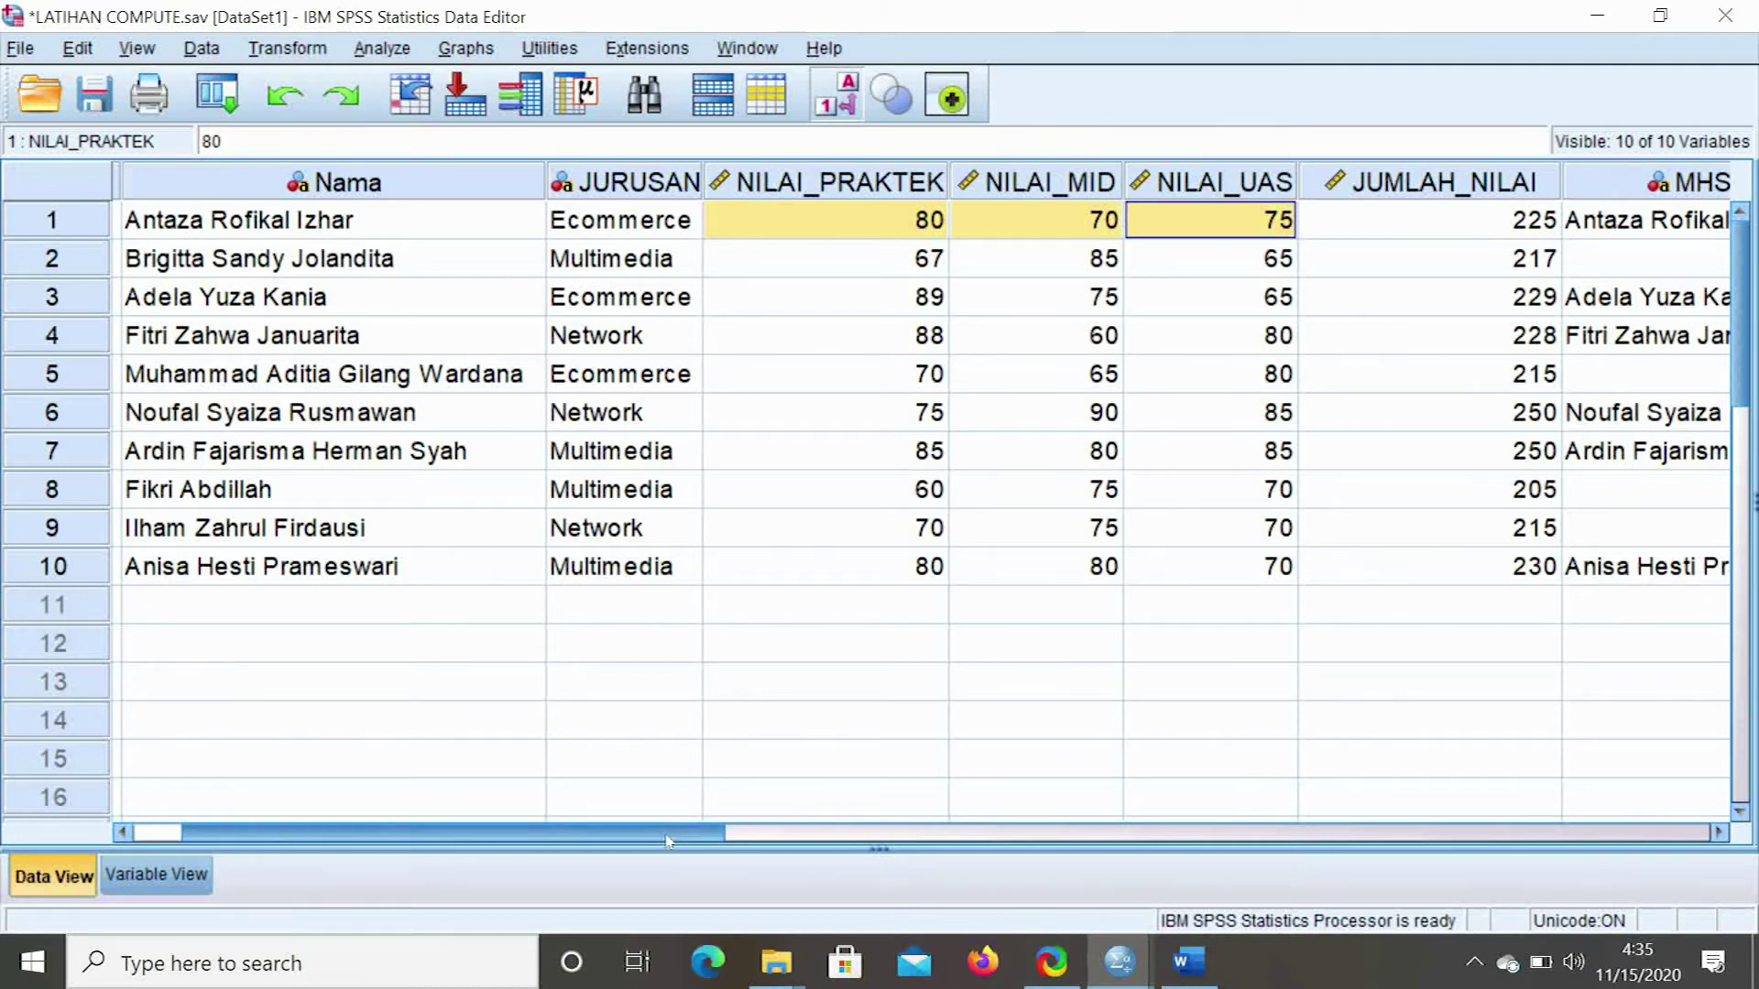
Start a new Compute Variable operation from the first empty column with cleared settings, naming the target variable NILAI_MAX
drag(679, 830, 1347, 861)
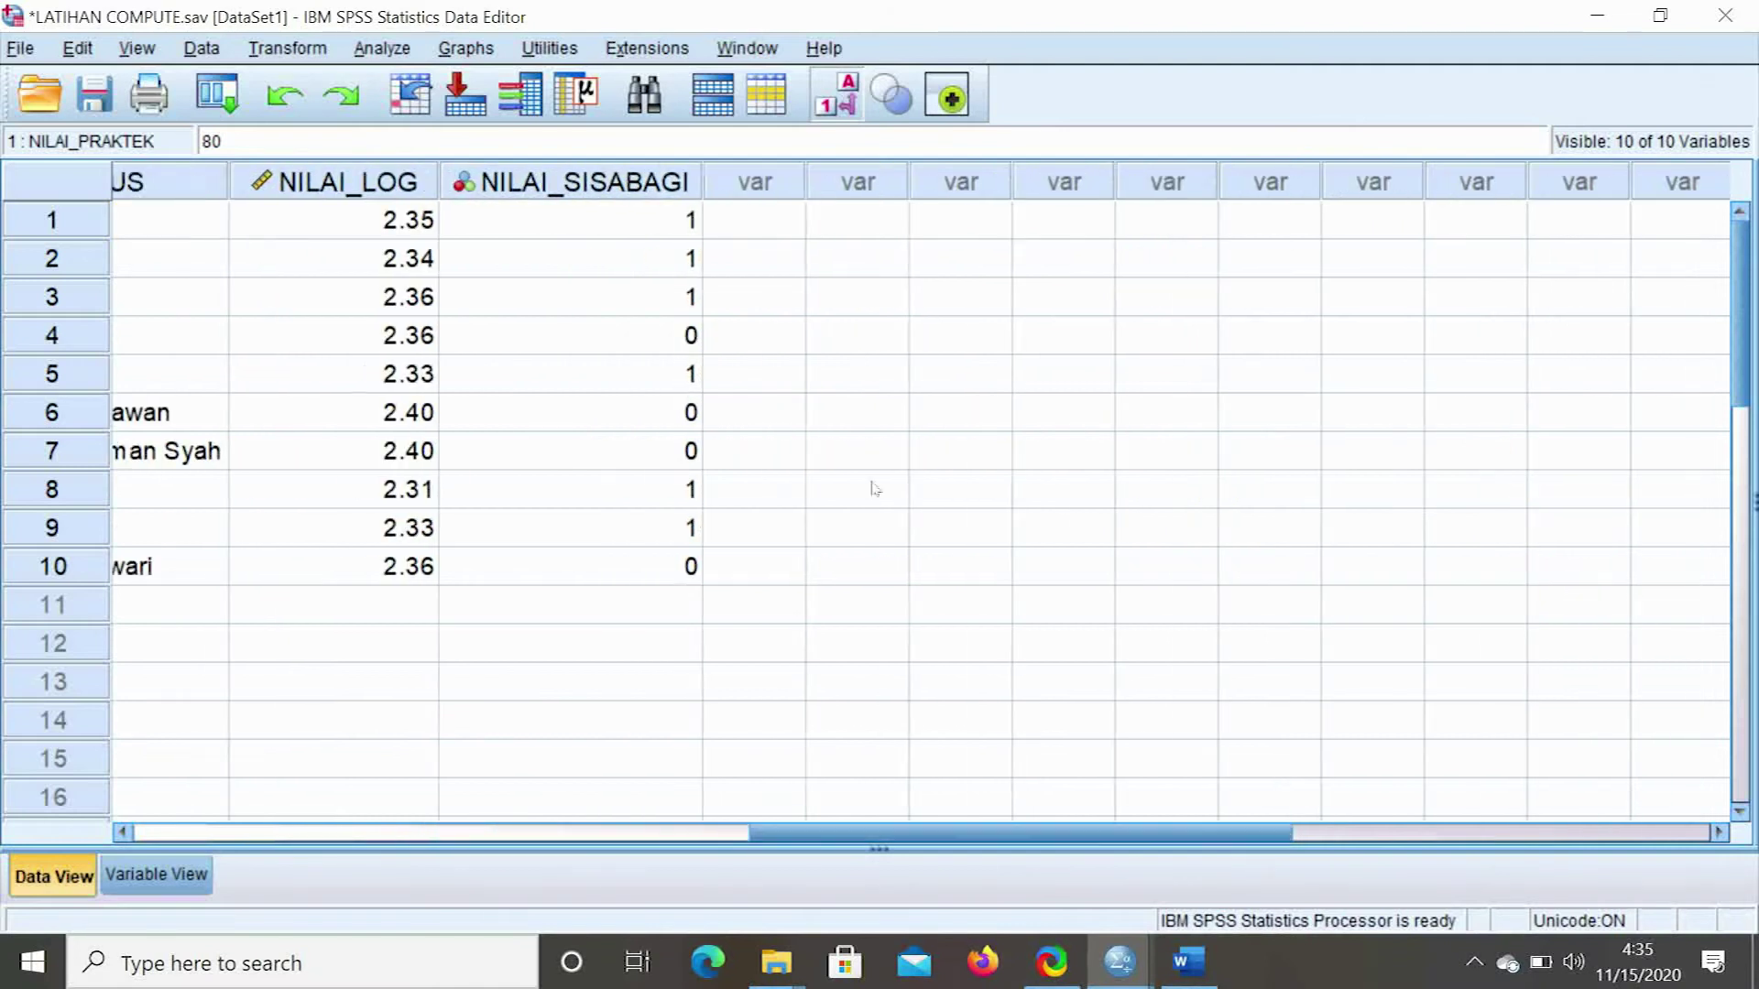
click(794, 231)
click(323, 51)
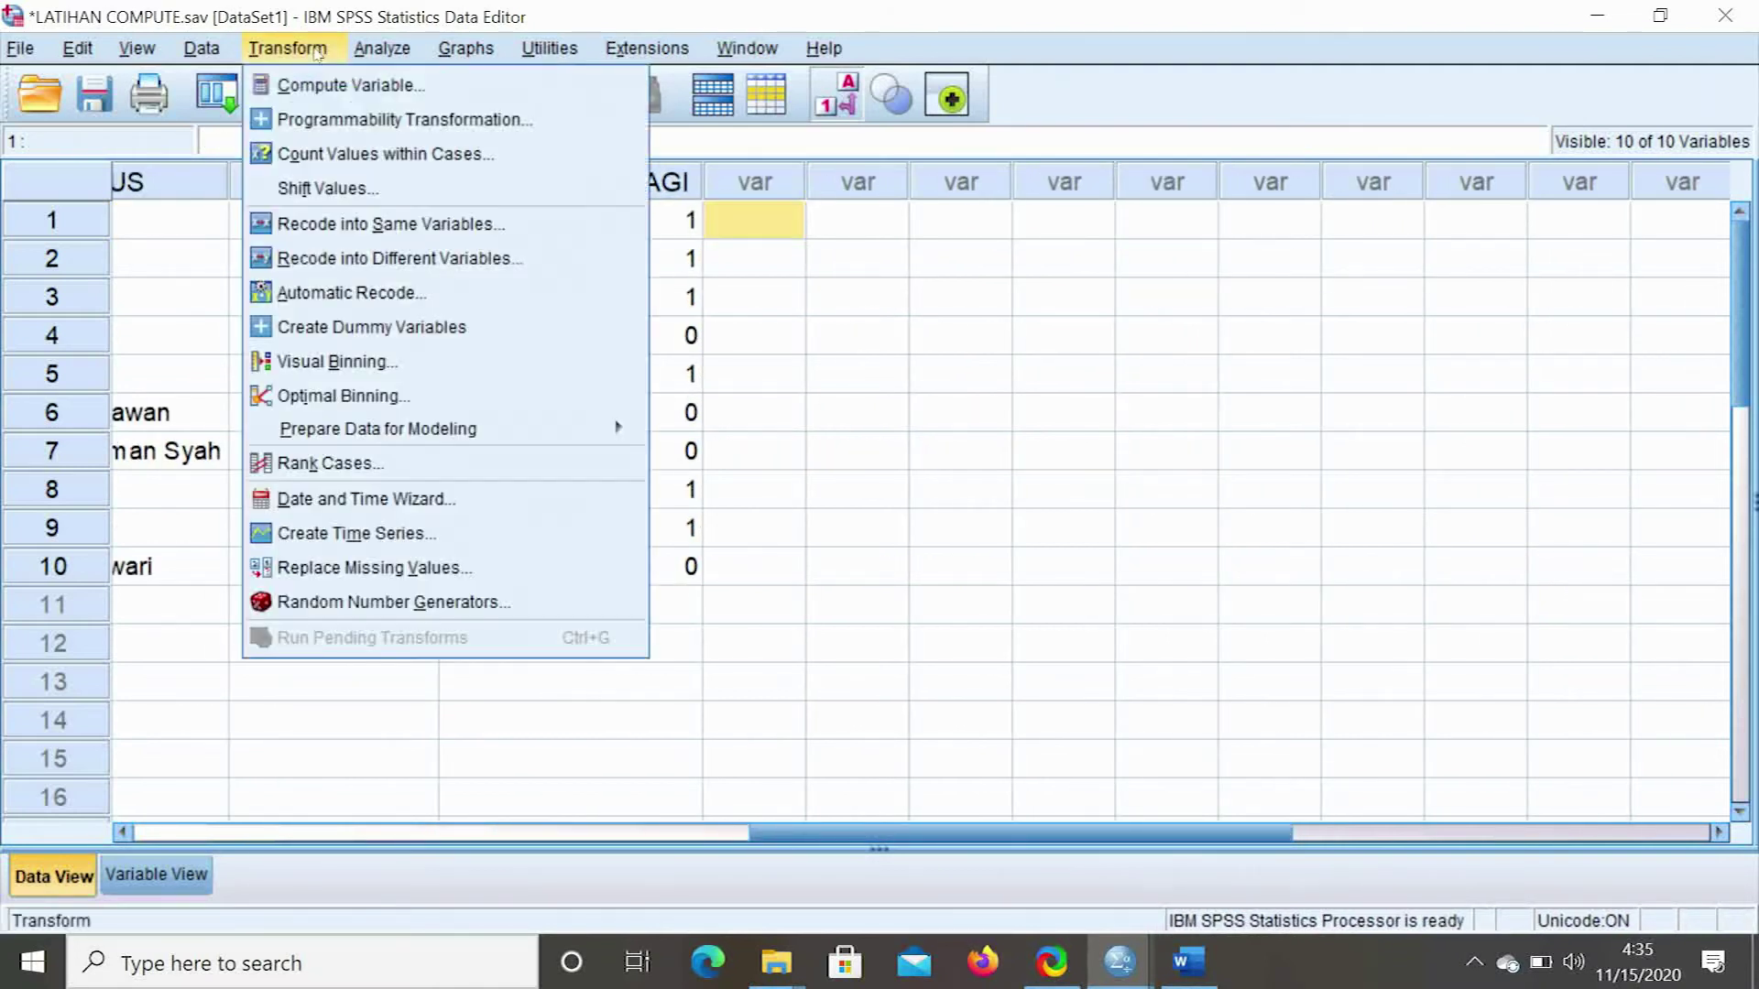
click(323, 99)
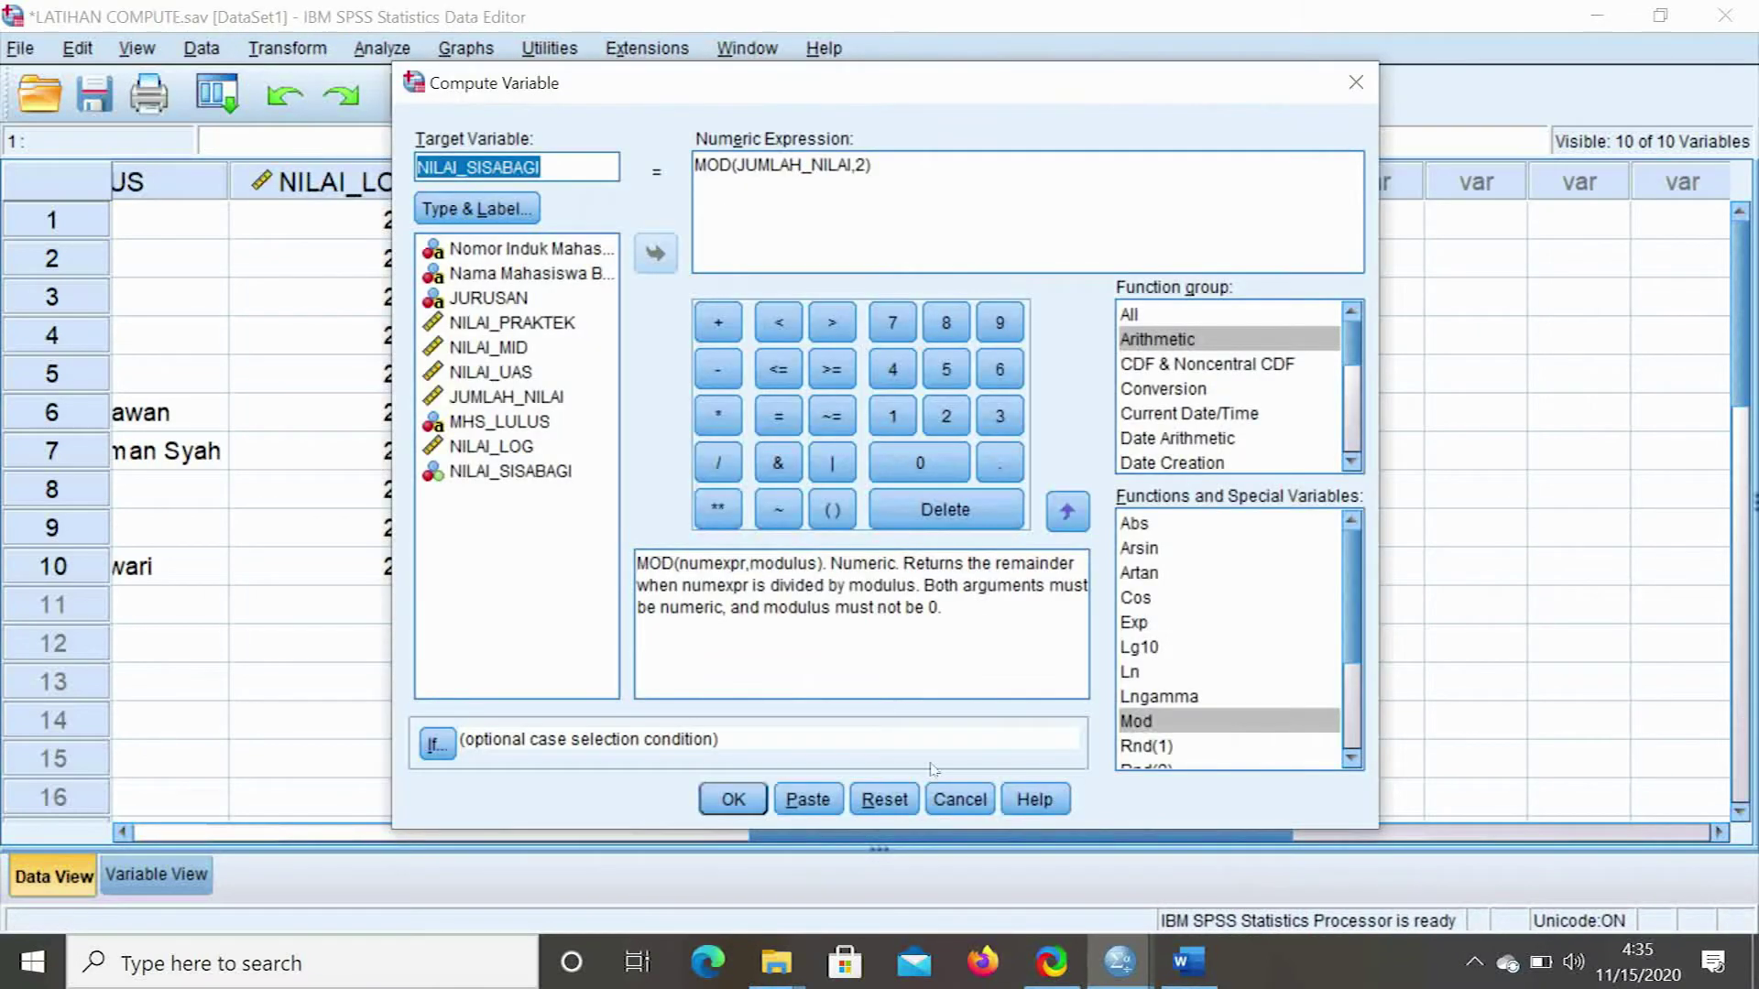
click(885, 801)
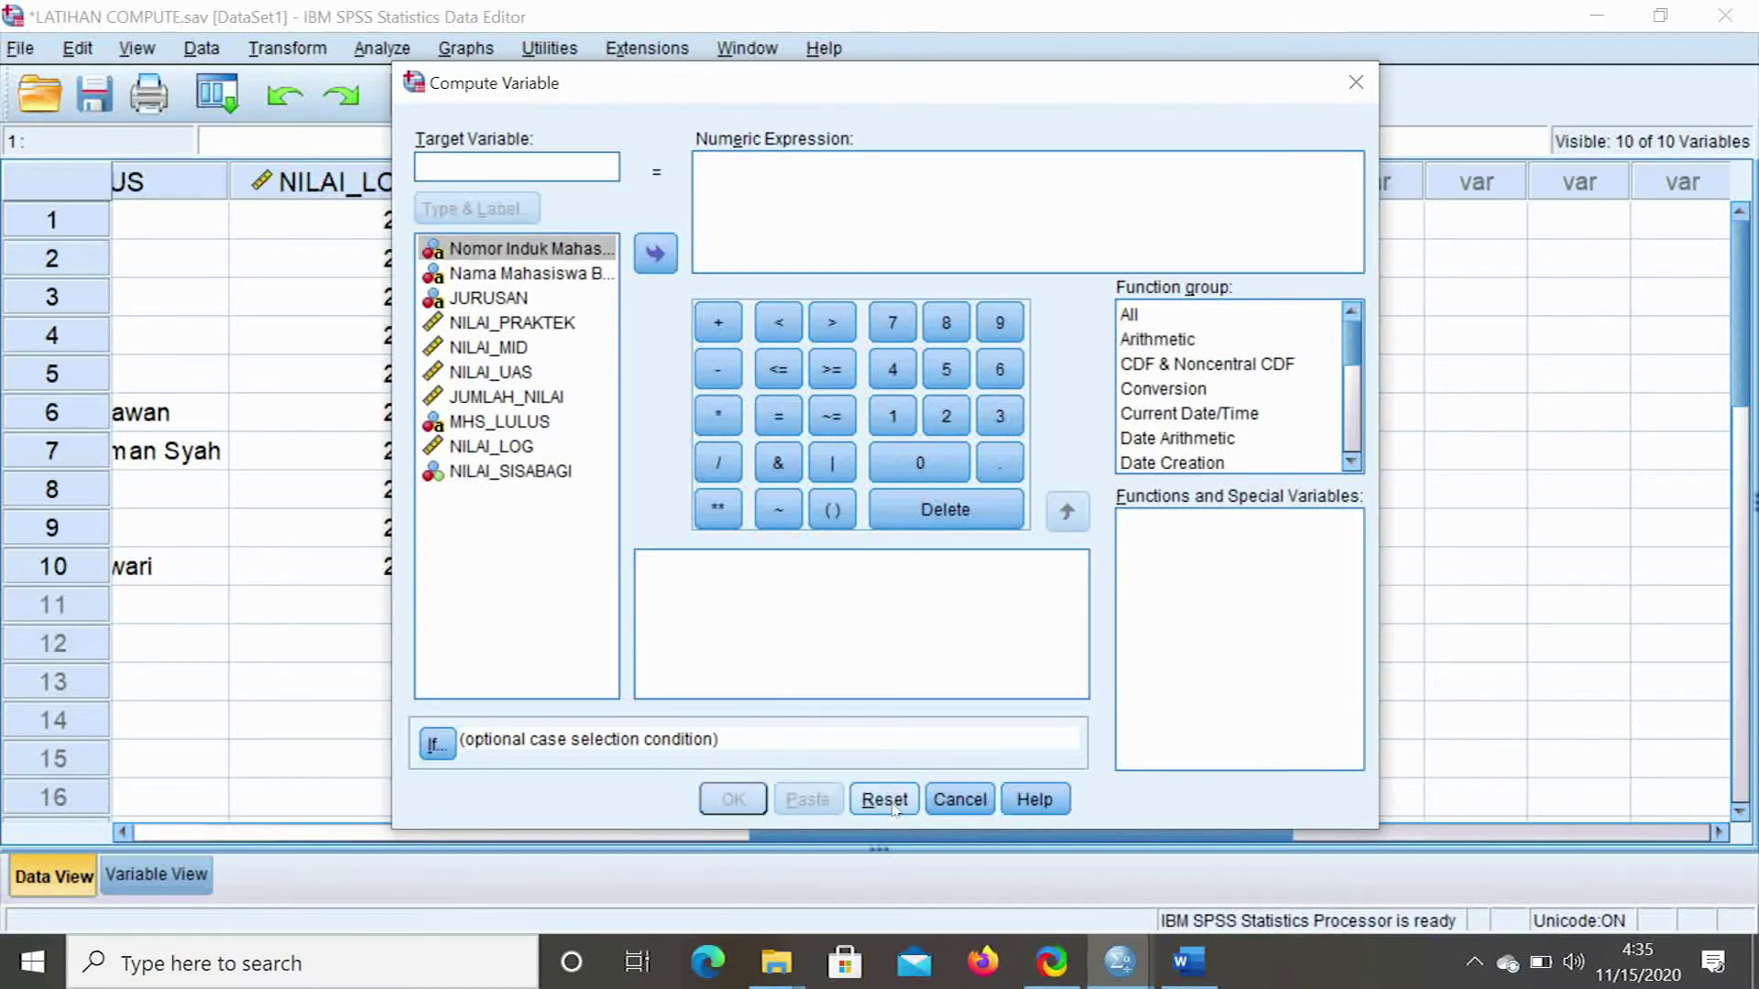
text(NILAI_MAX)
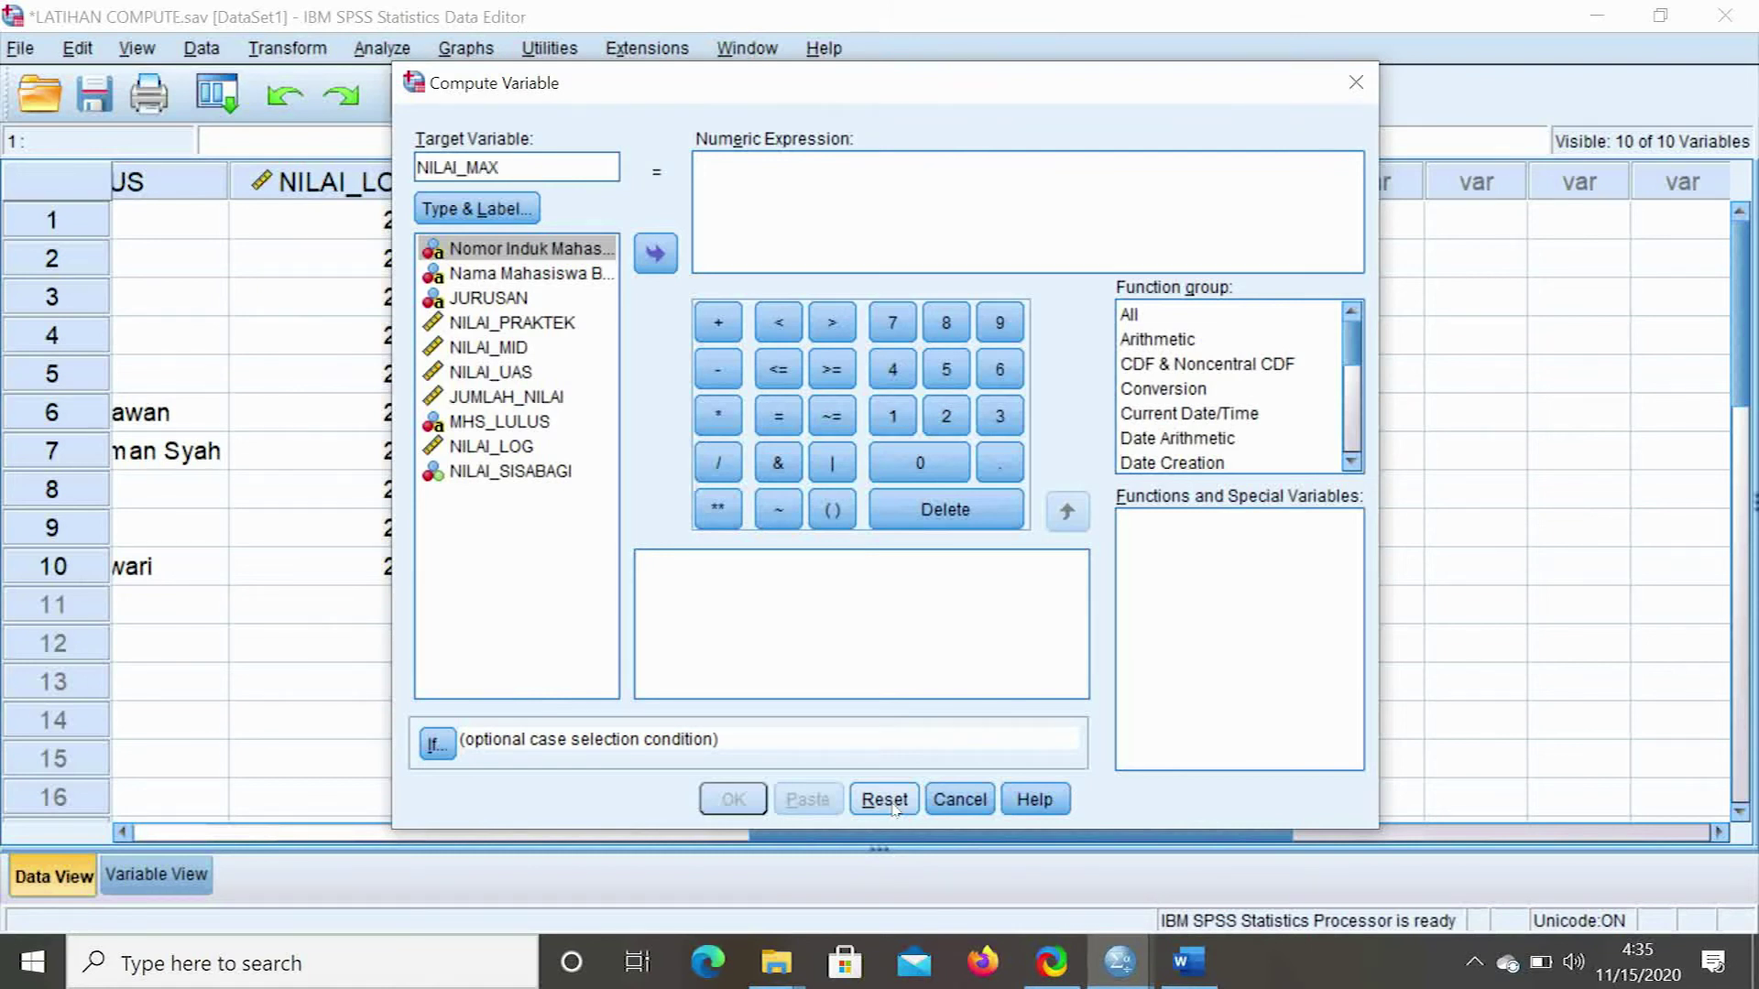
Insert the statistical function Max into the numeric expression
click(696, 168)
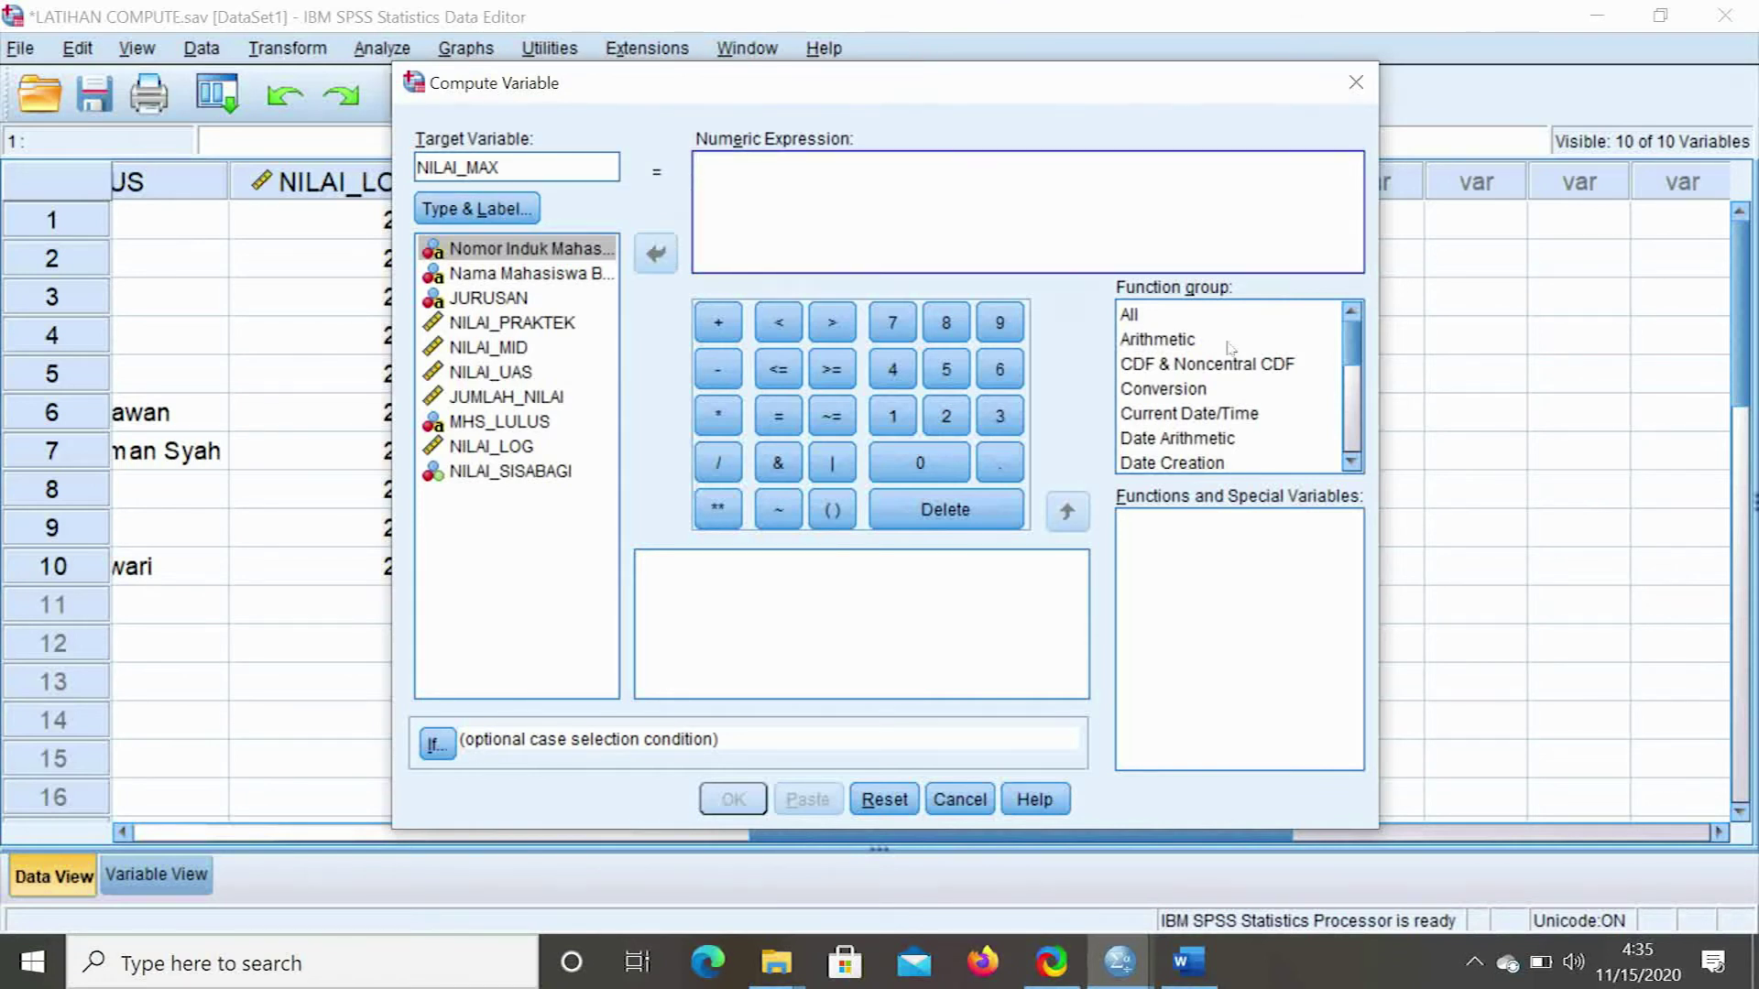
drag(1354, 357, 1353, 431)
click(1160, 365)
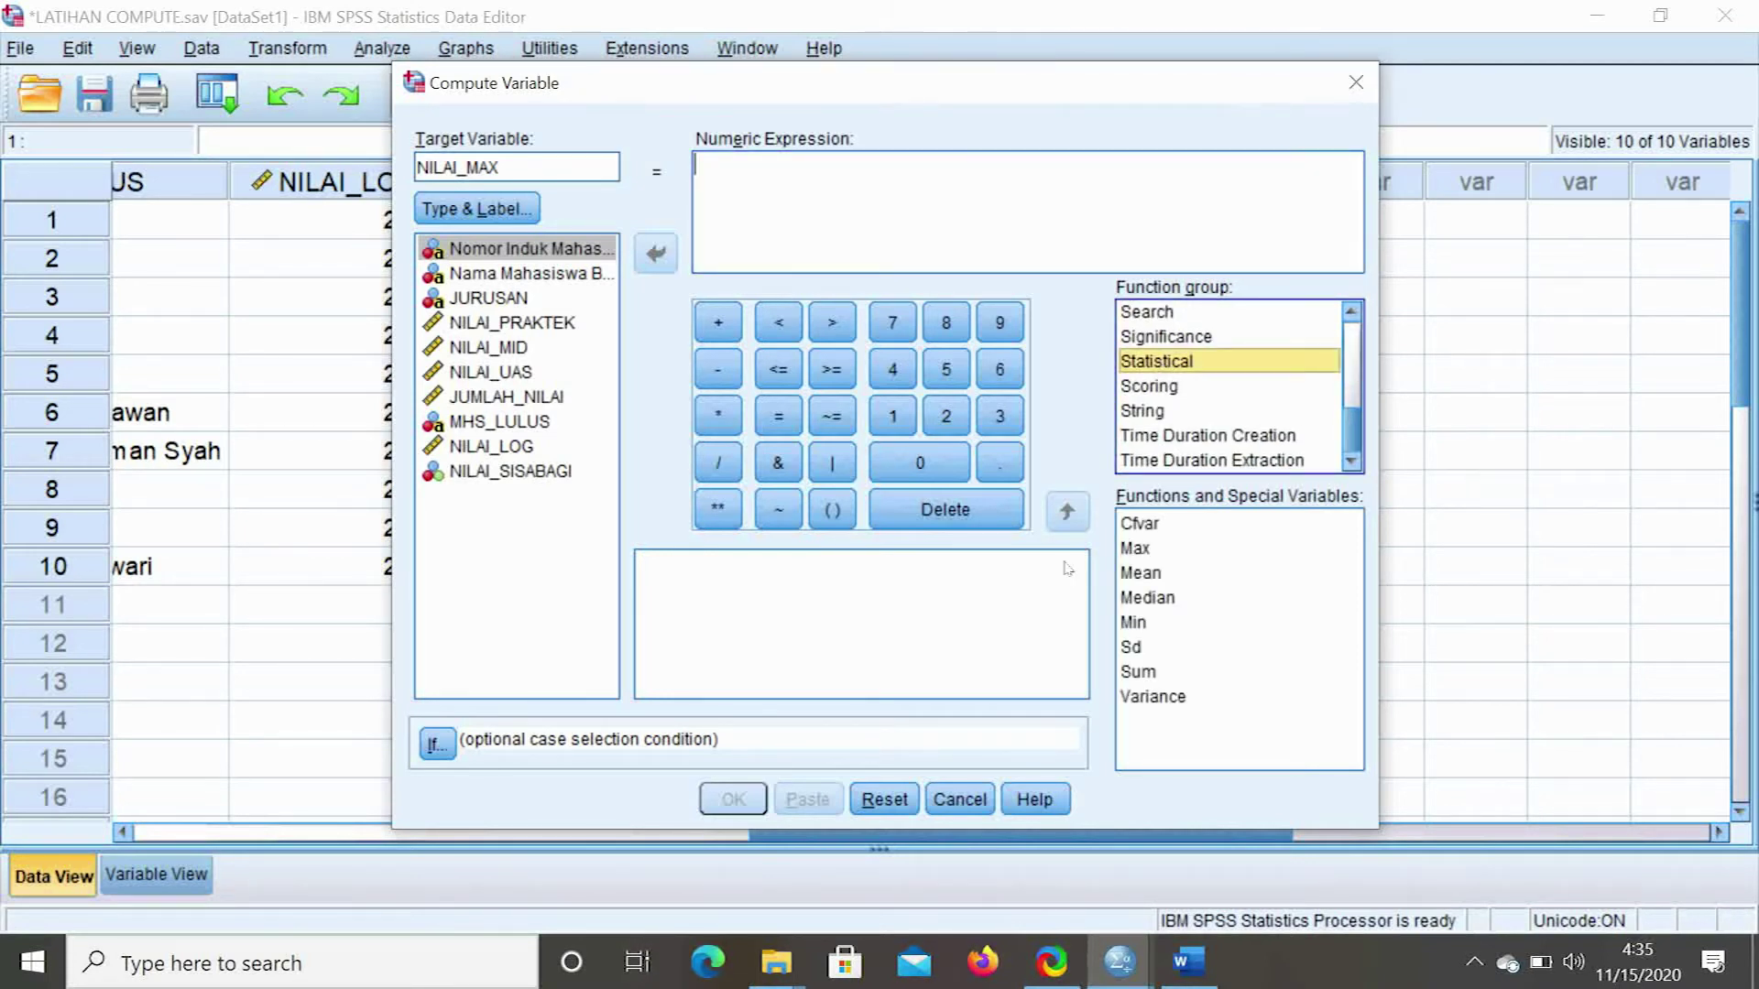
double_click(1136, 548)
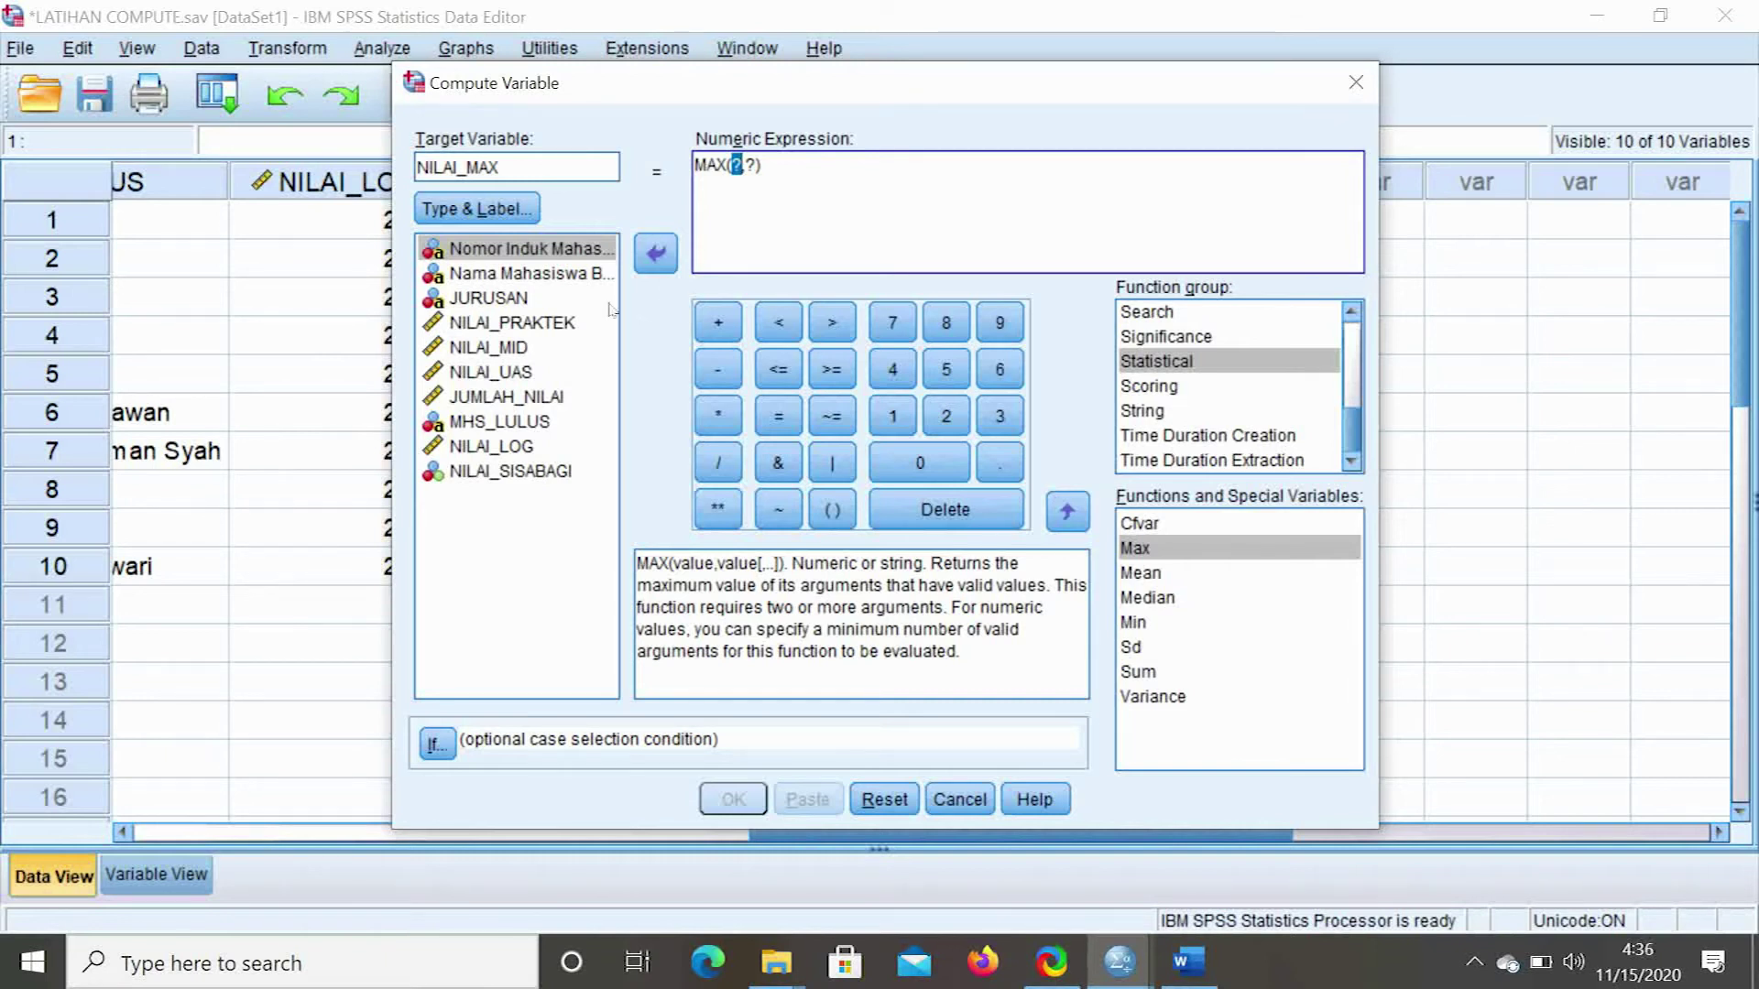
Fill the Max function's arguments with NILAI_PRAKTEK, NILAI_MID and NILAI_UAS, replacing the placeholders and separating them with commas
double_click(549, 325)
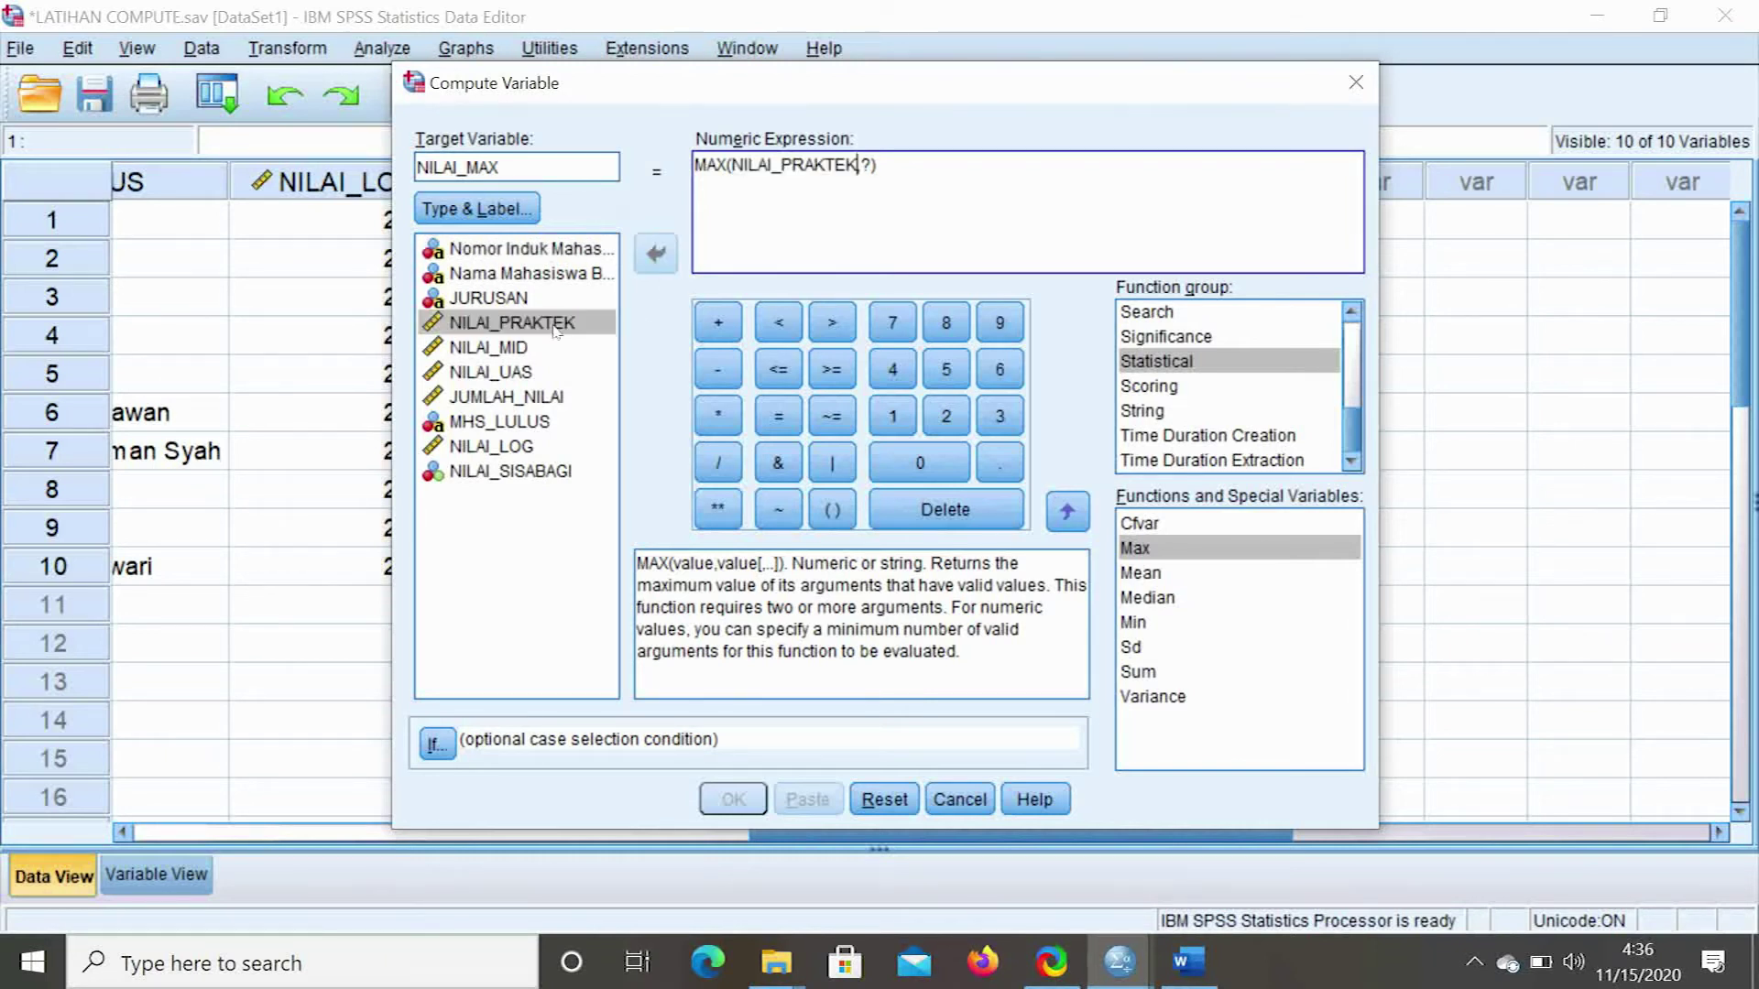
click(871, 166)
key(BackSpace)
key(BackSpace)
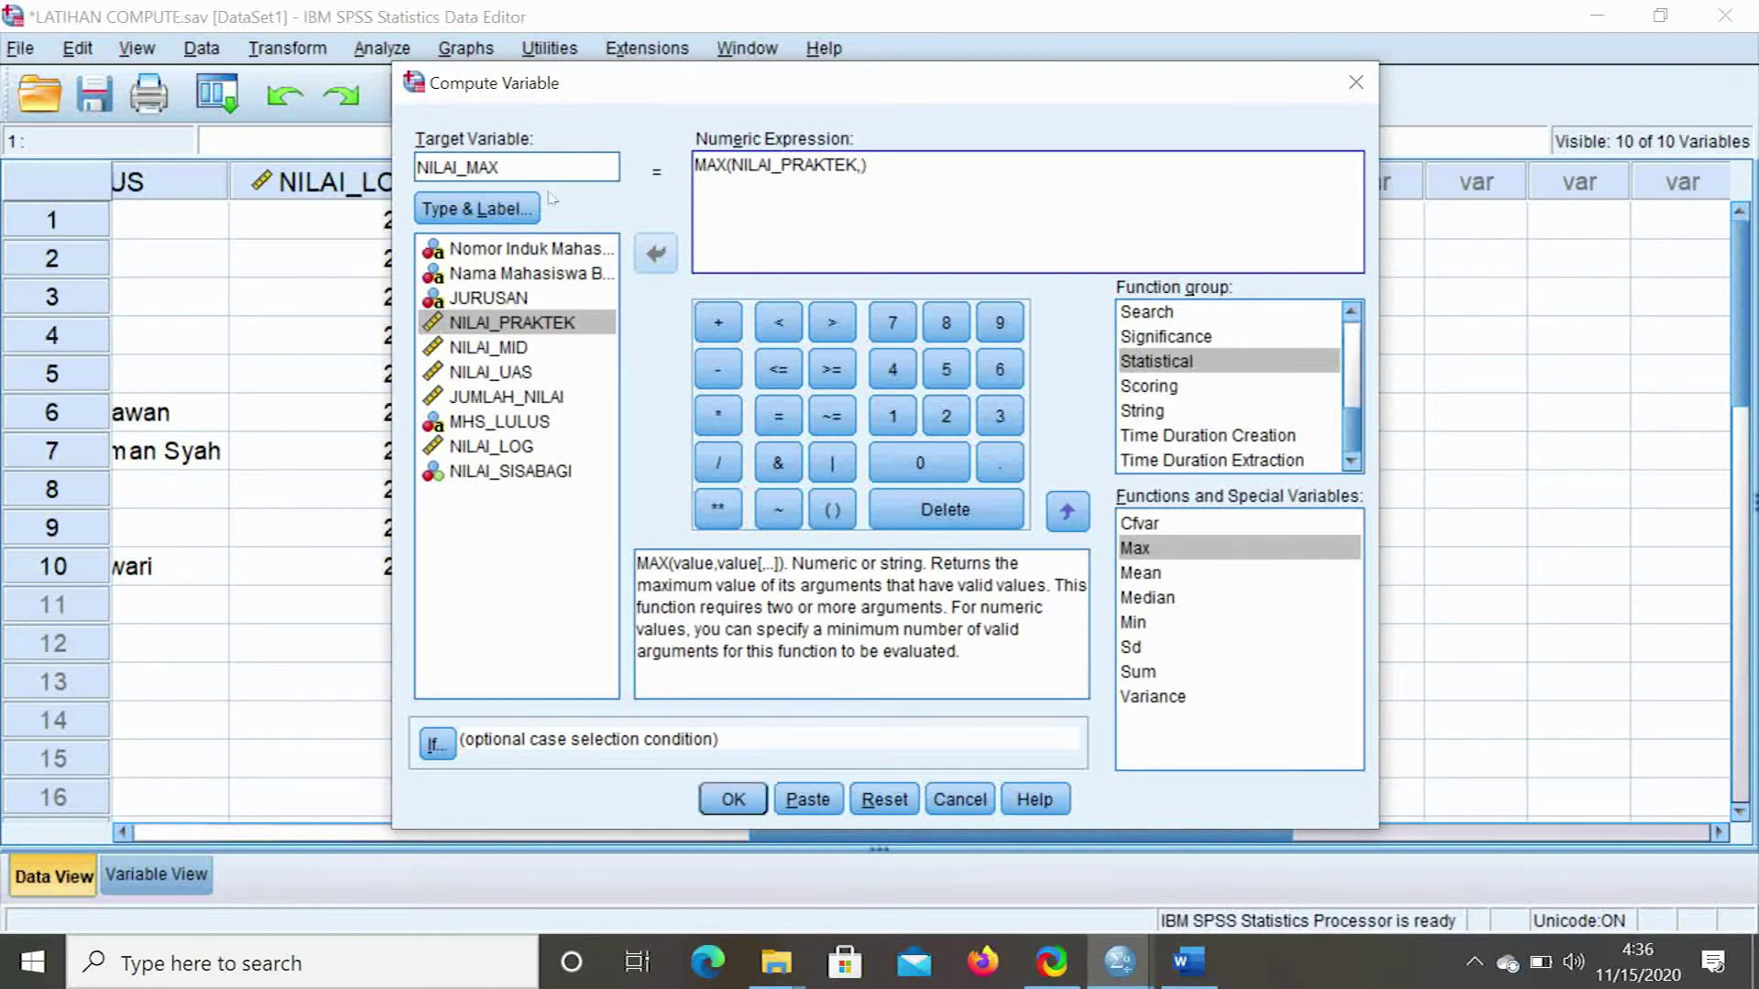
click(478, 356)
double_click(479, 355)
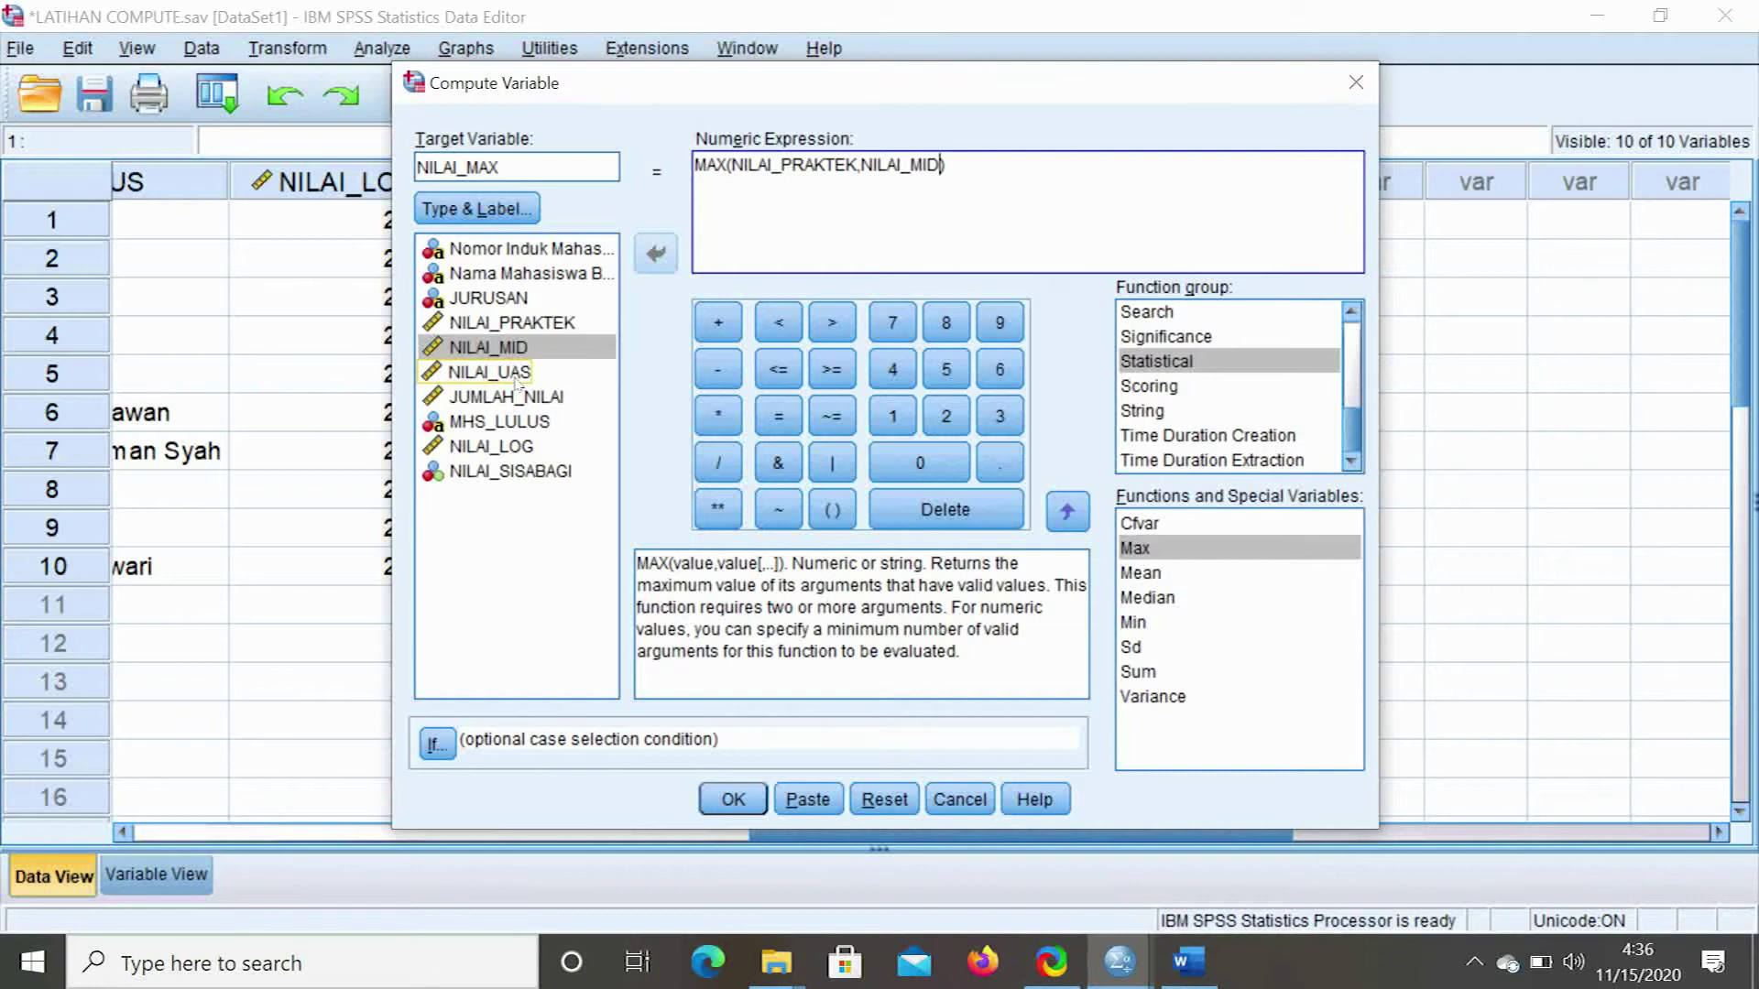
text(,)
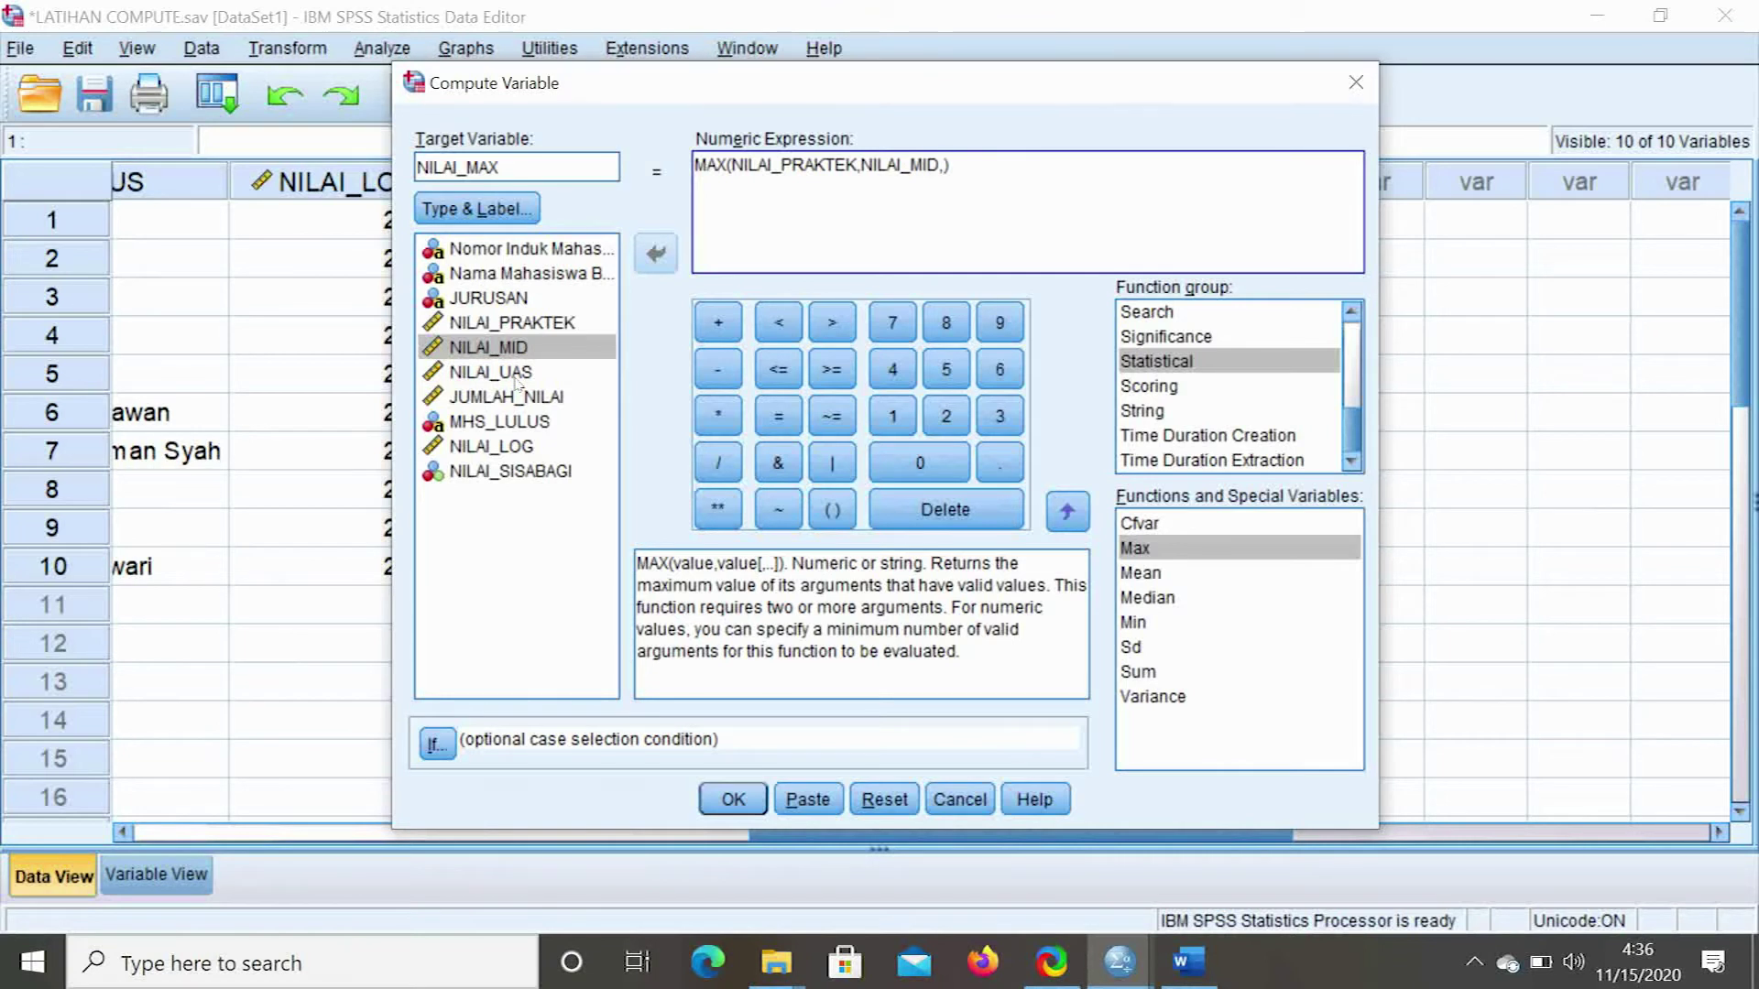
double_click(516, 374)
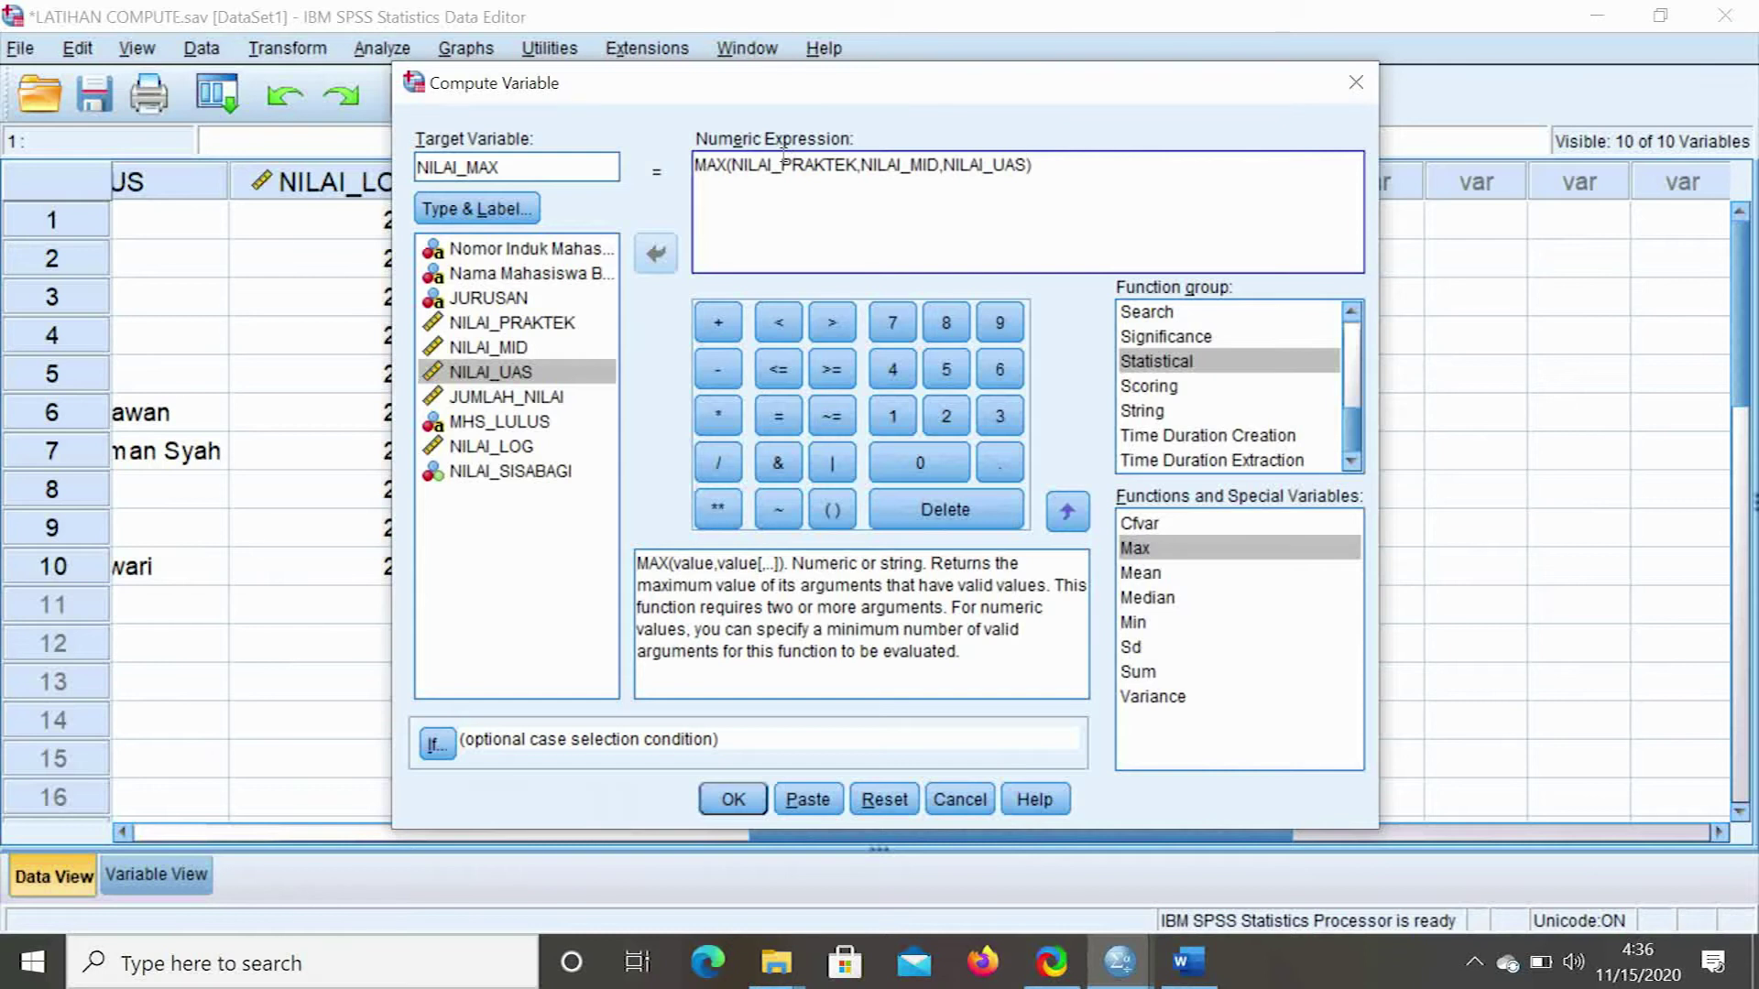
Run the NILAI_MAX computation and return to the data window to show the new variable
click(734, 800)
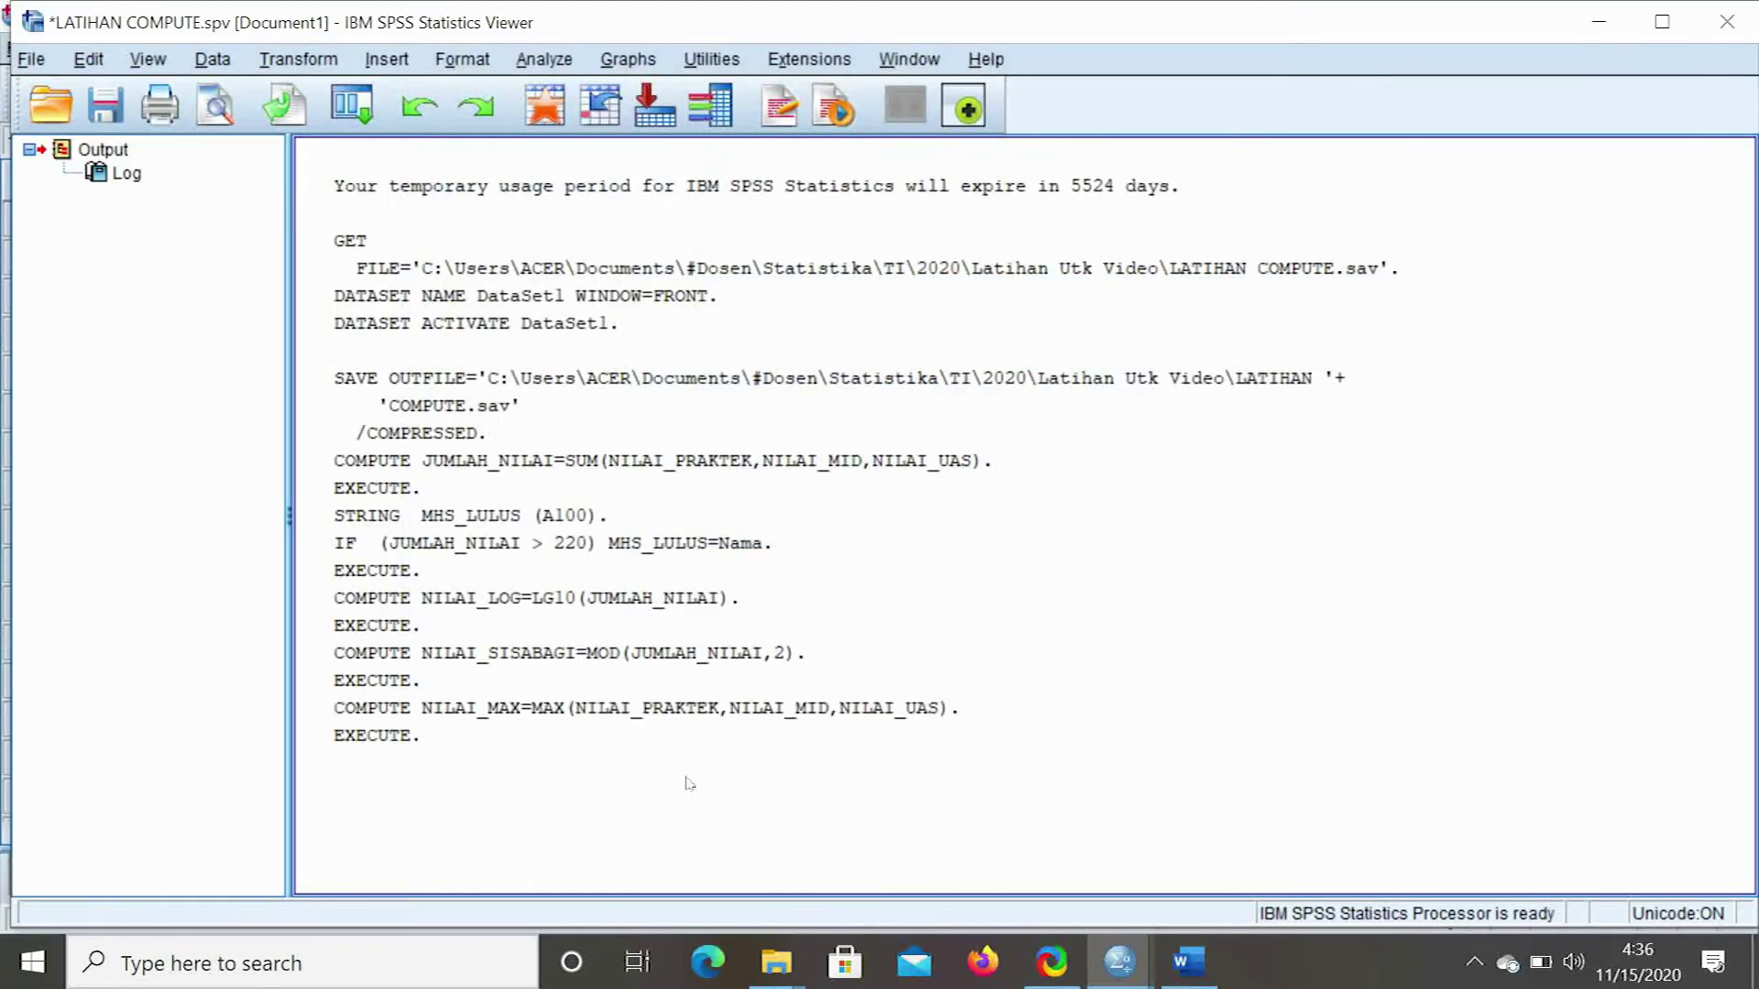
mouse_move(1120, 961)
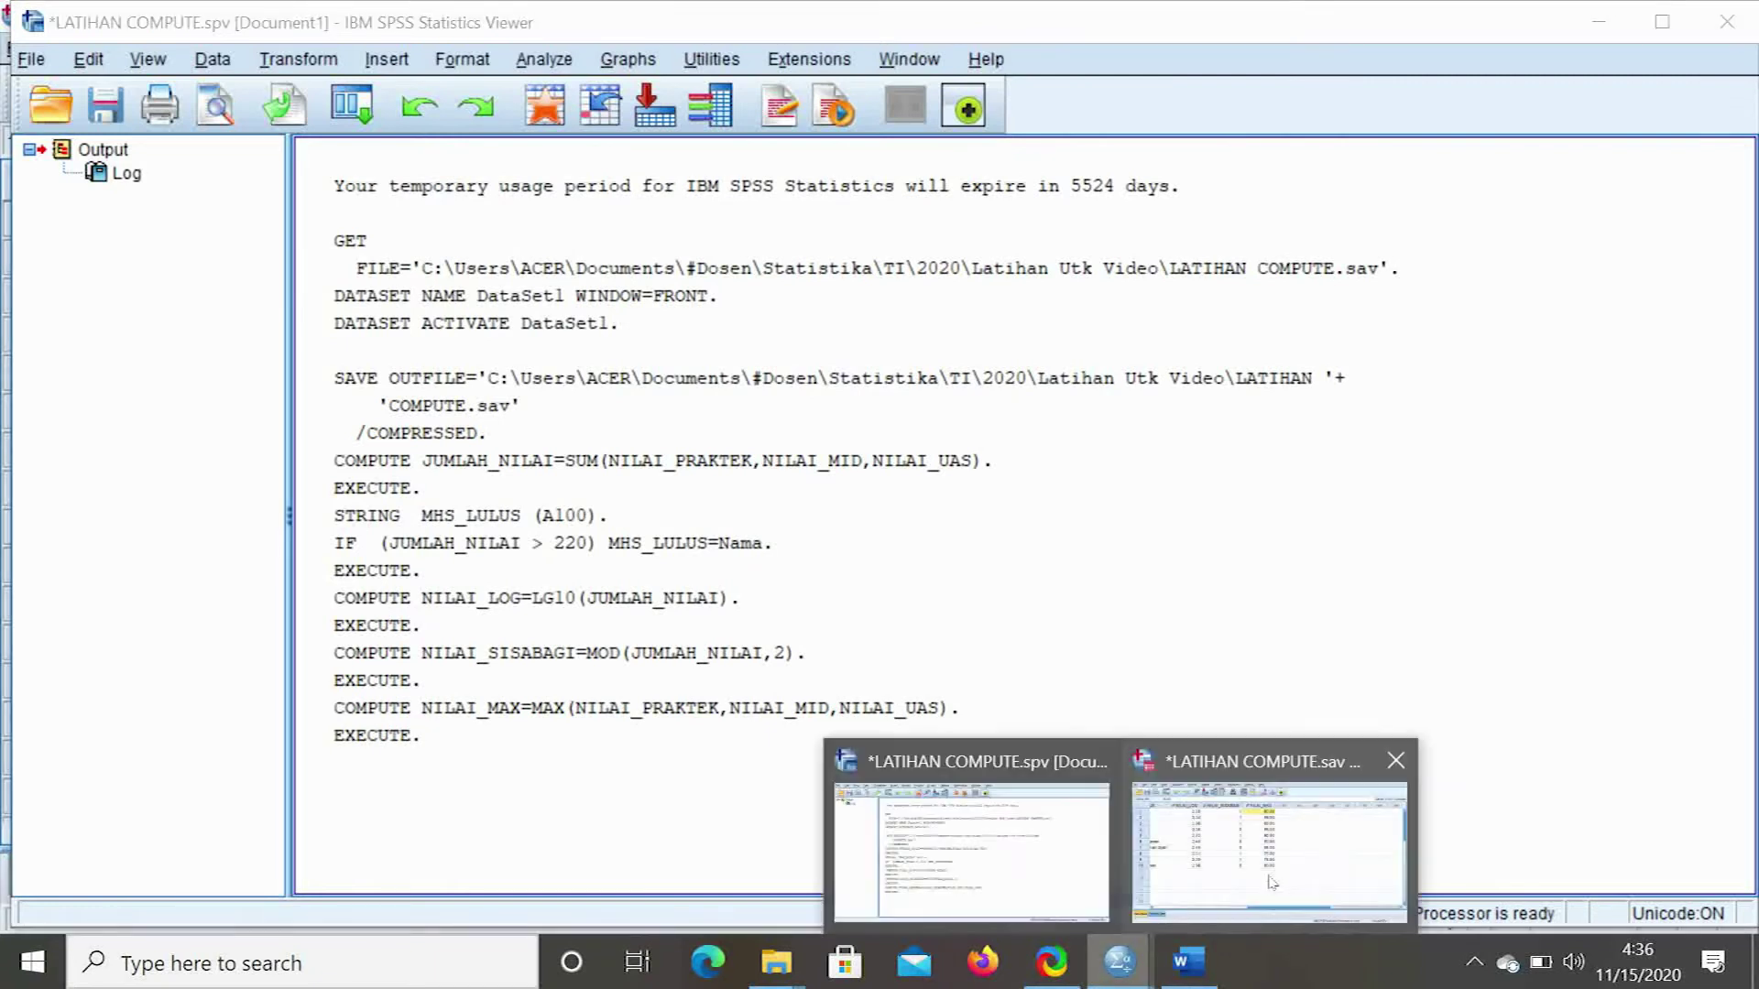
click(1273, 881)
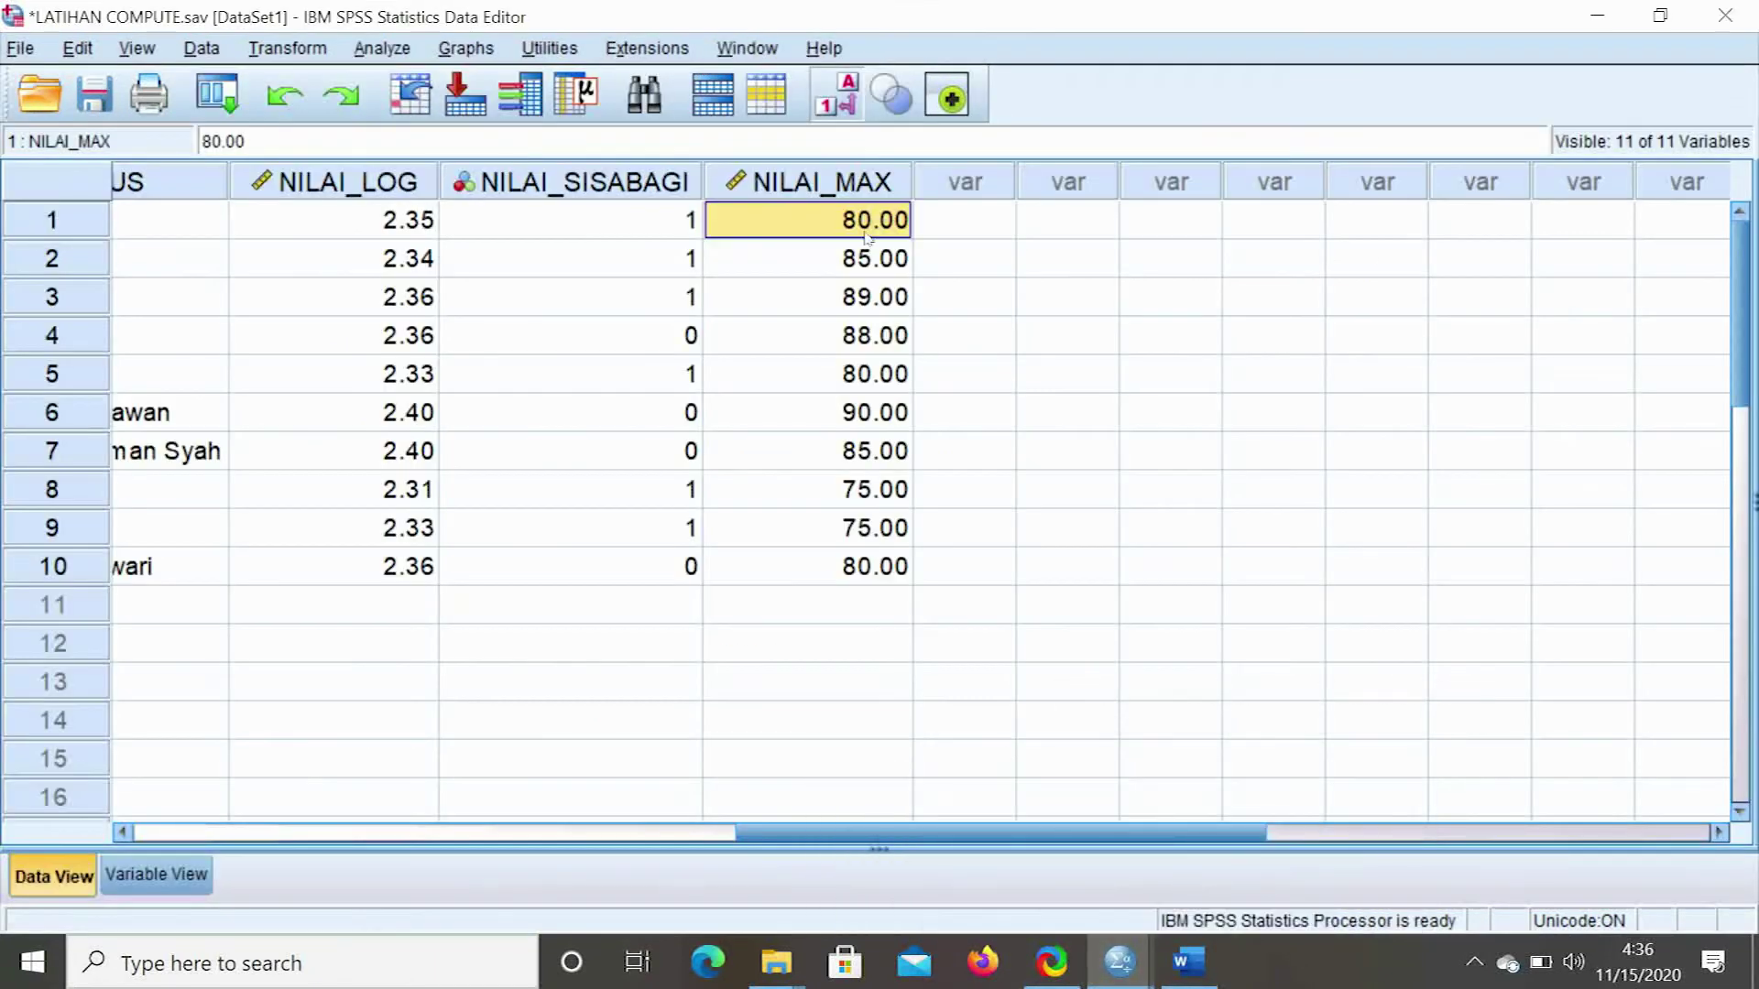
Start a new Compute Variable operation from the next empty column with cleared settings, naming the target variable NILAI_MIN
click(988, 216)
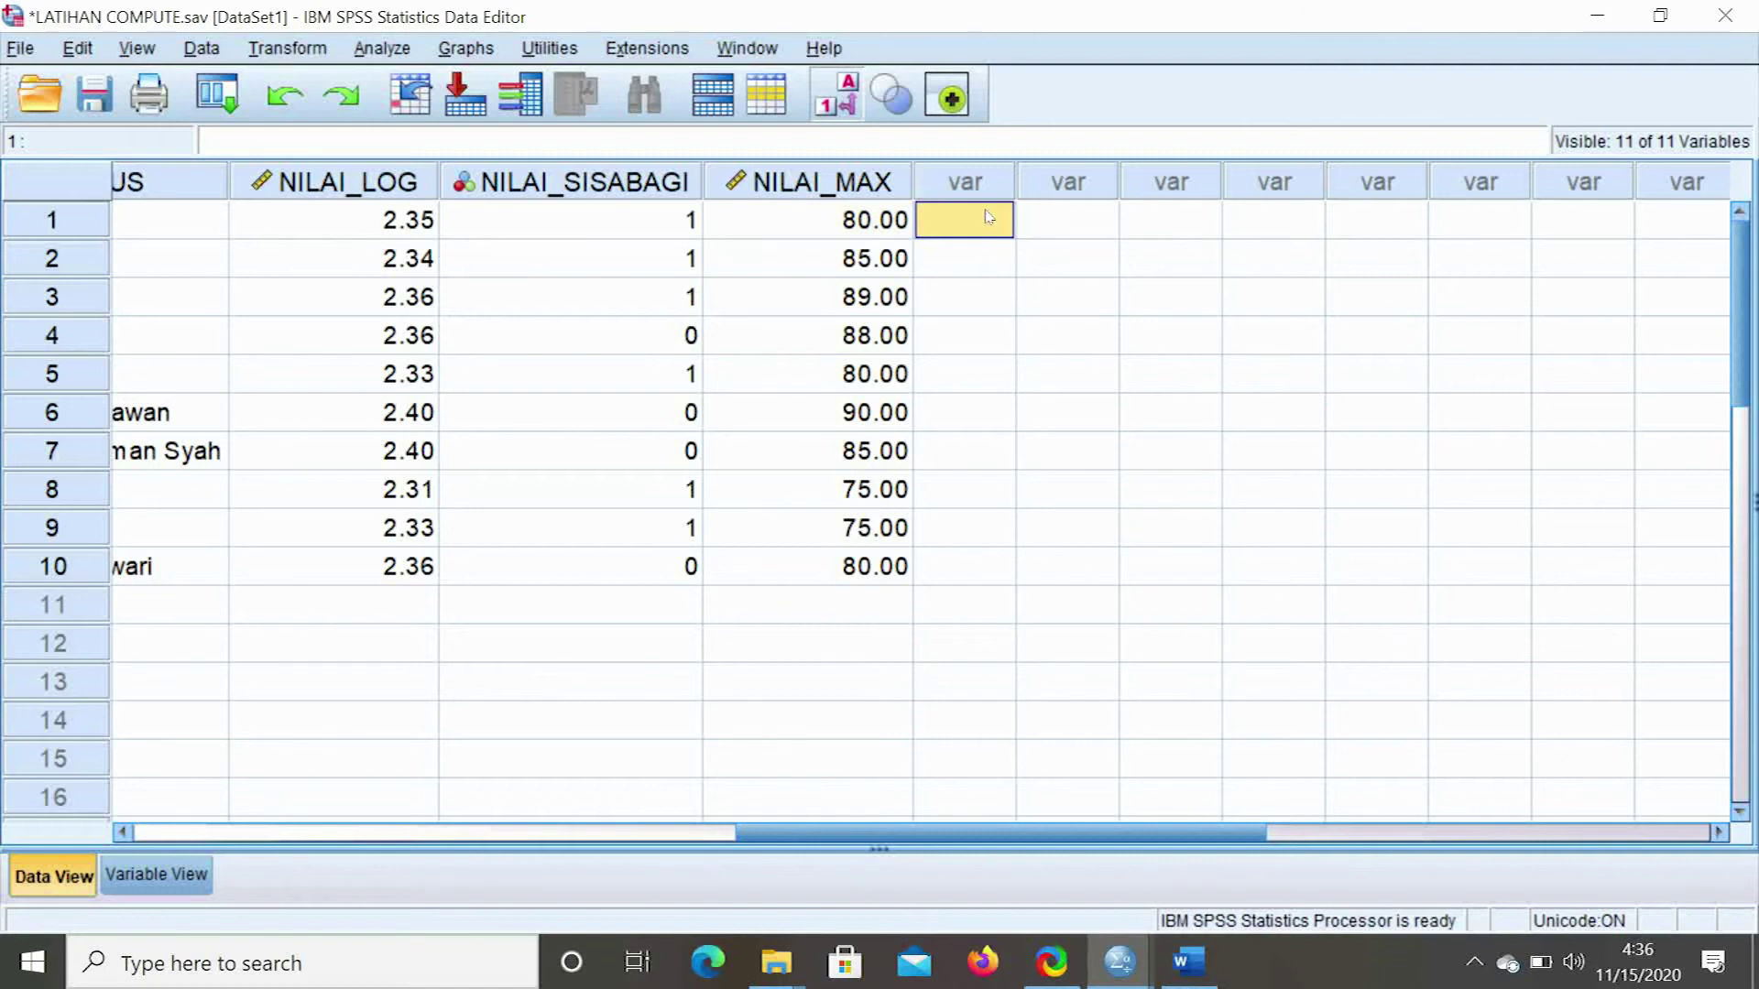
click(785, 222)
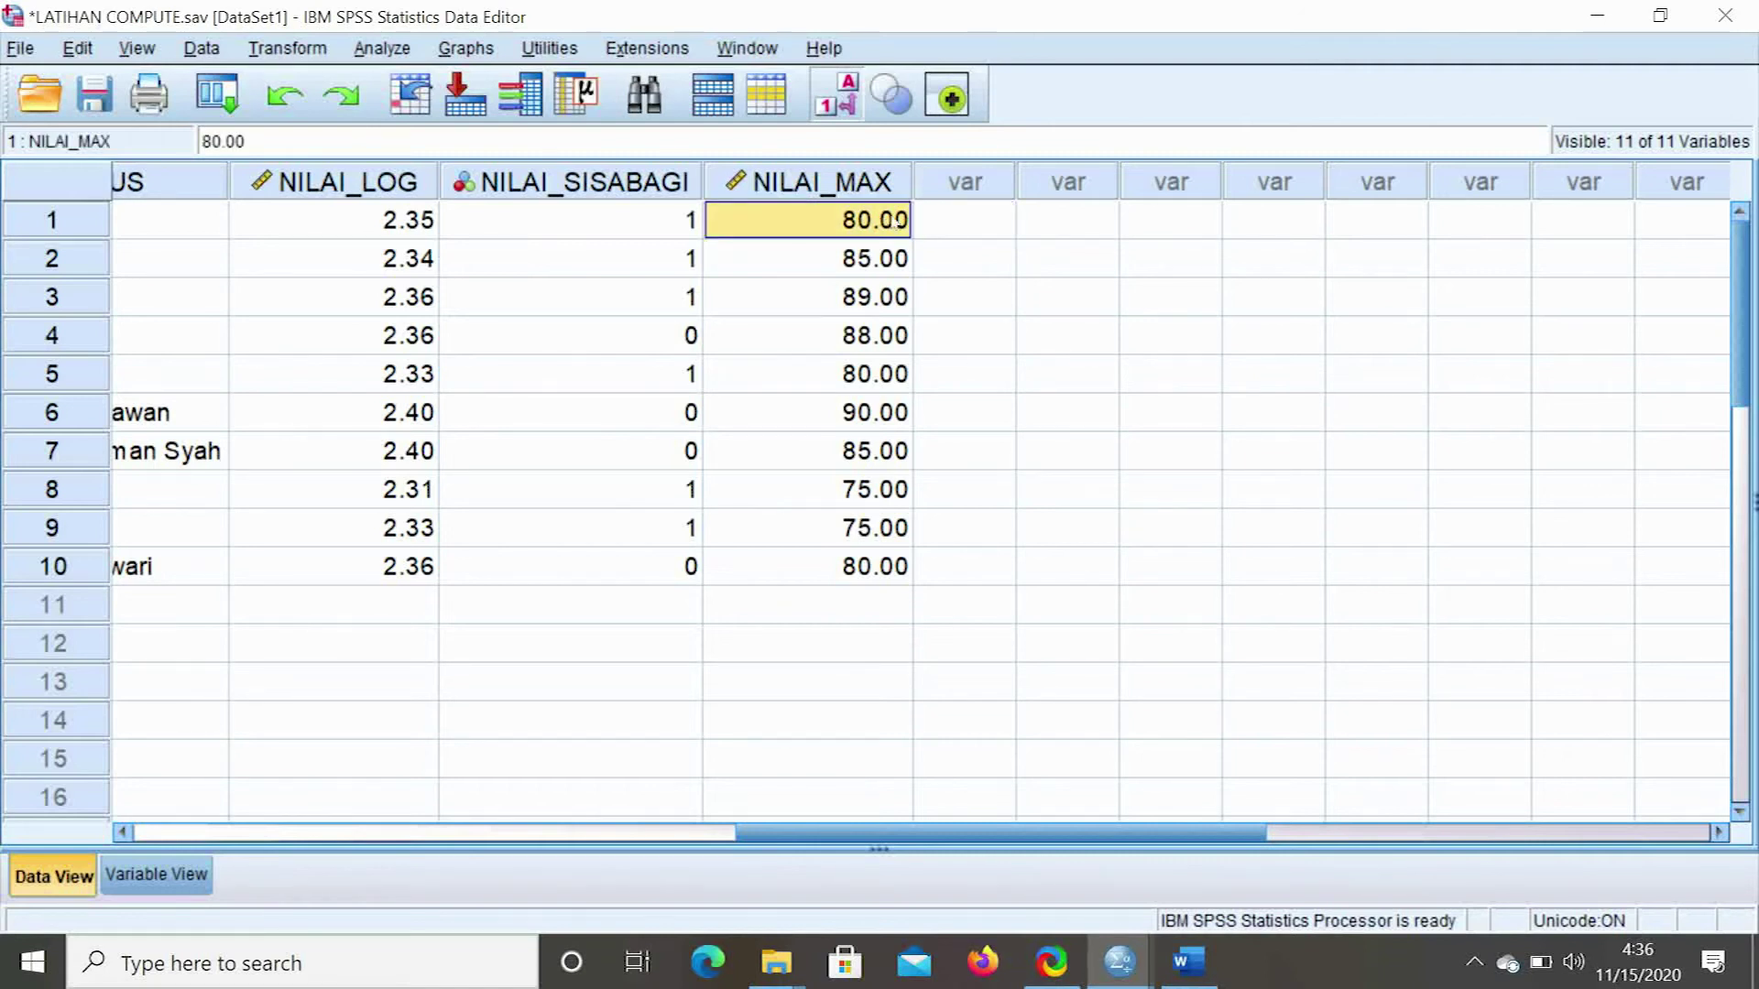
click(1001, 223)
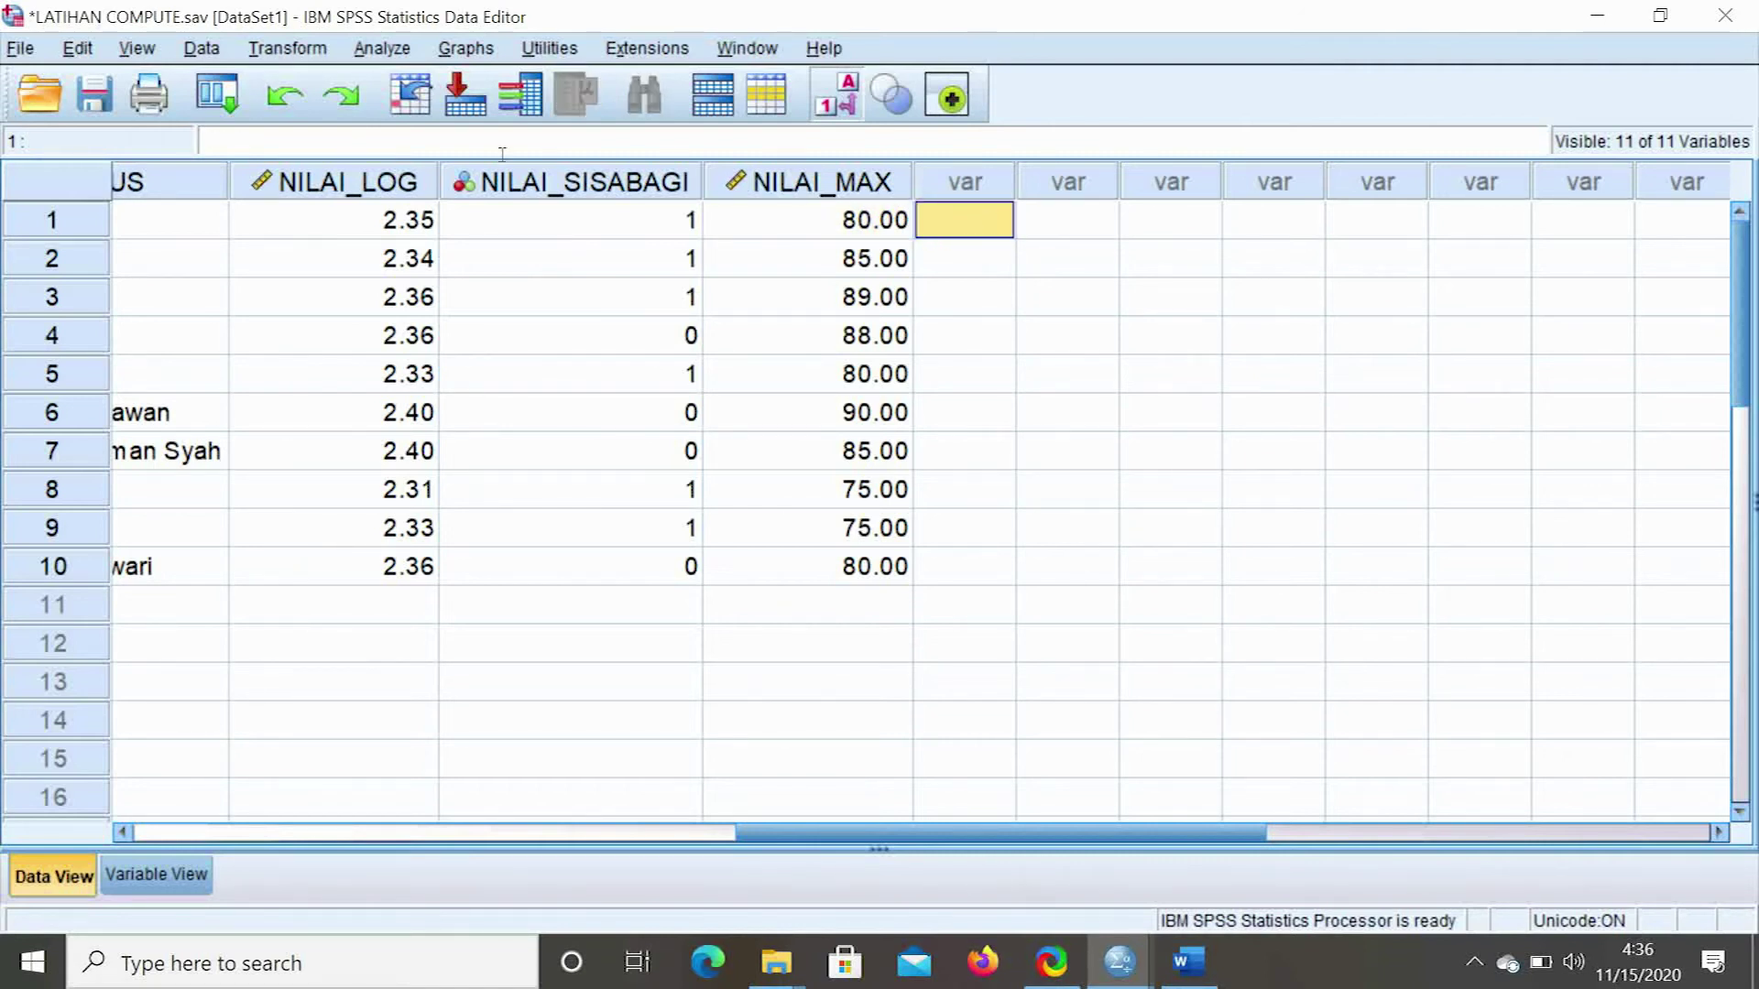
click(287, 48)
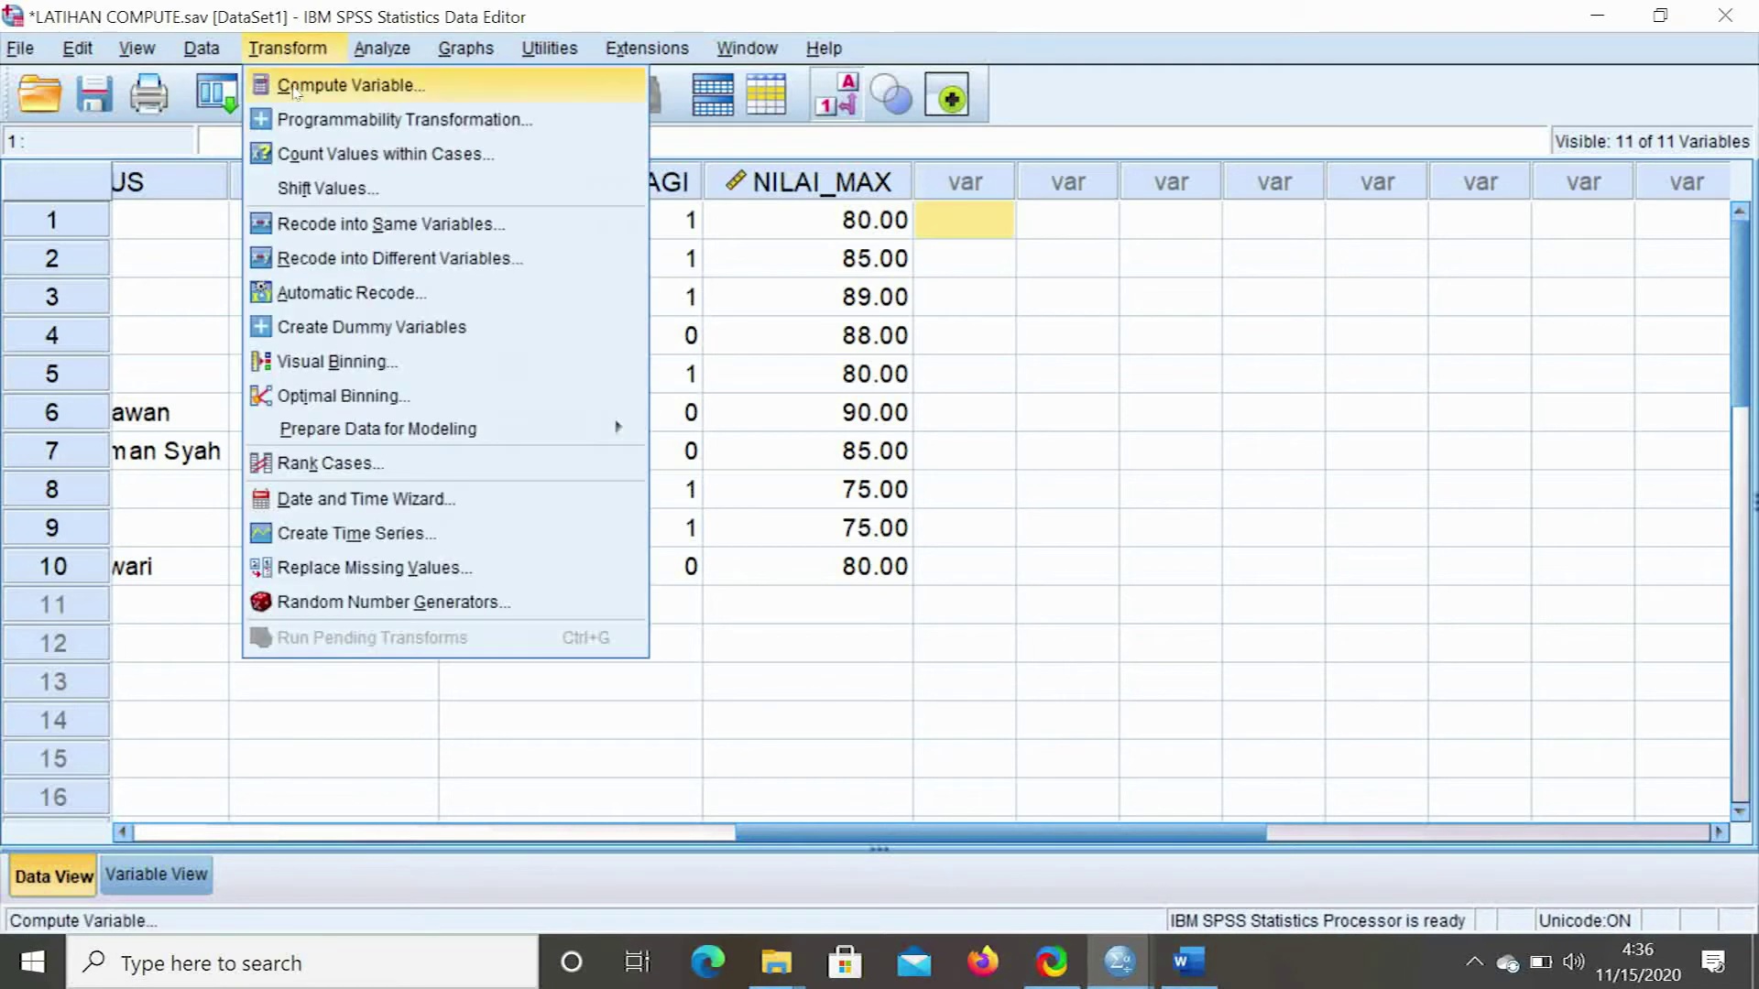
click(295, 86)
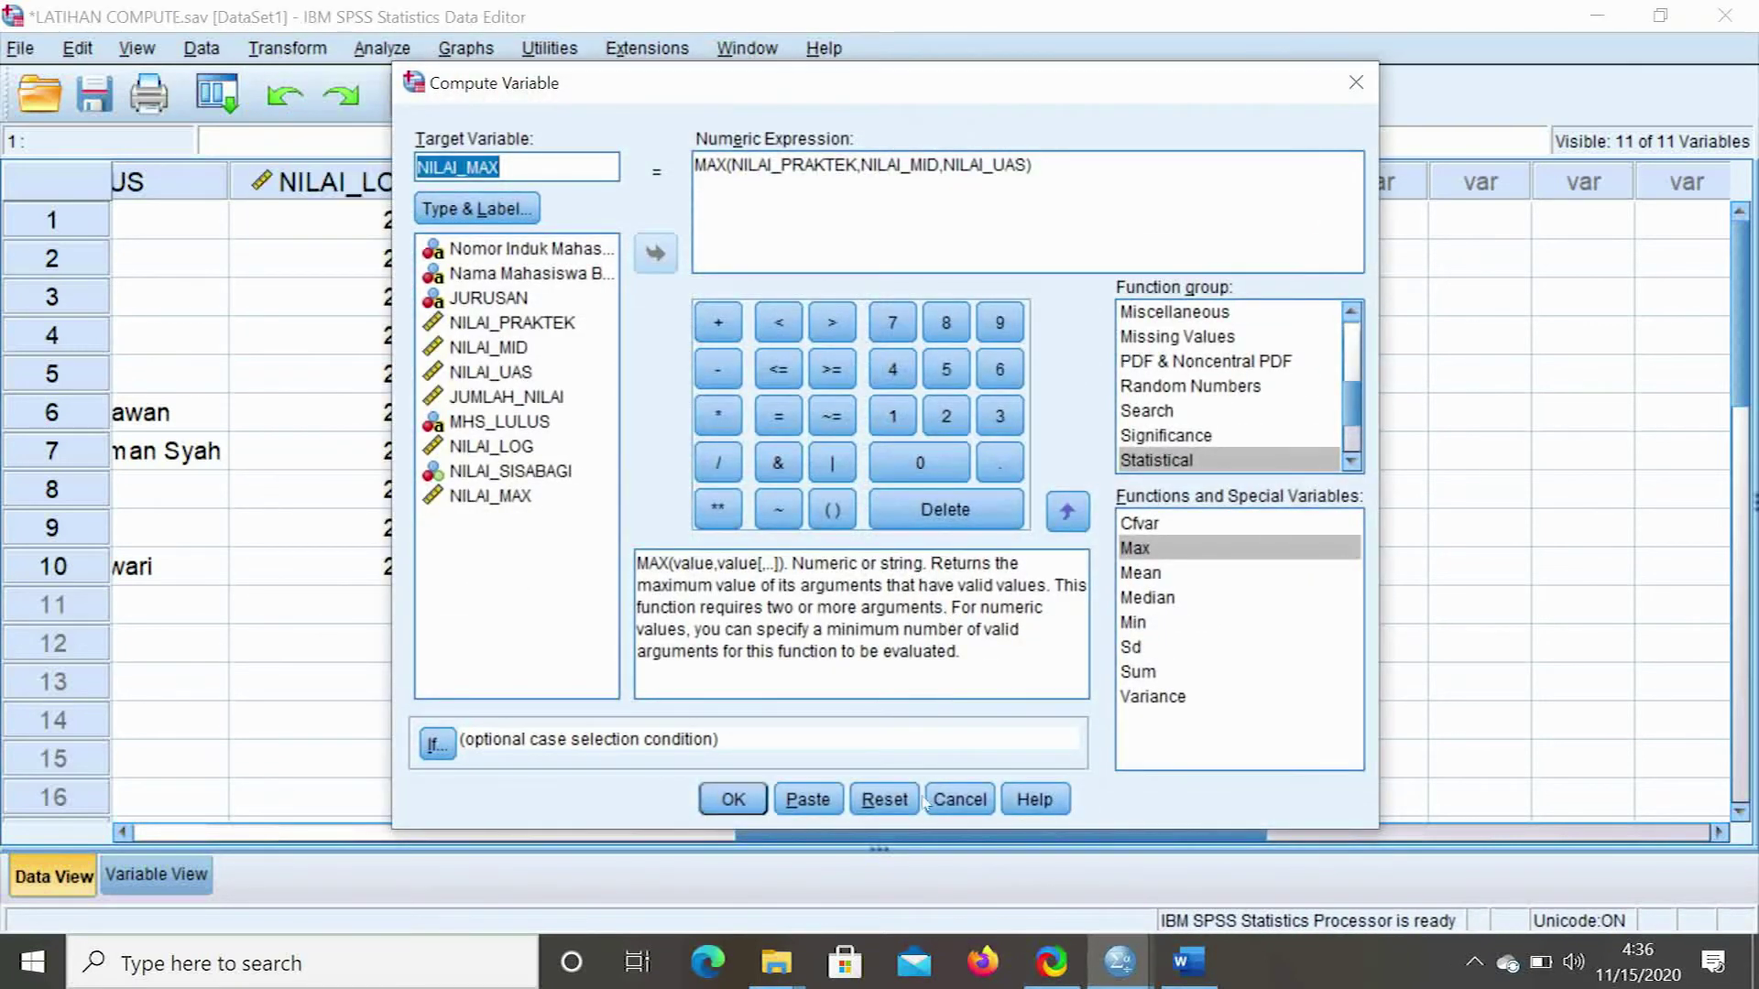
click(907, 800)
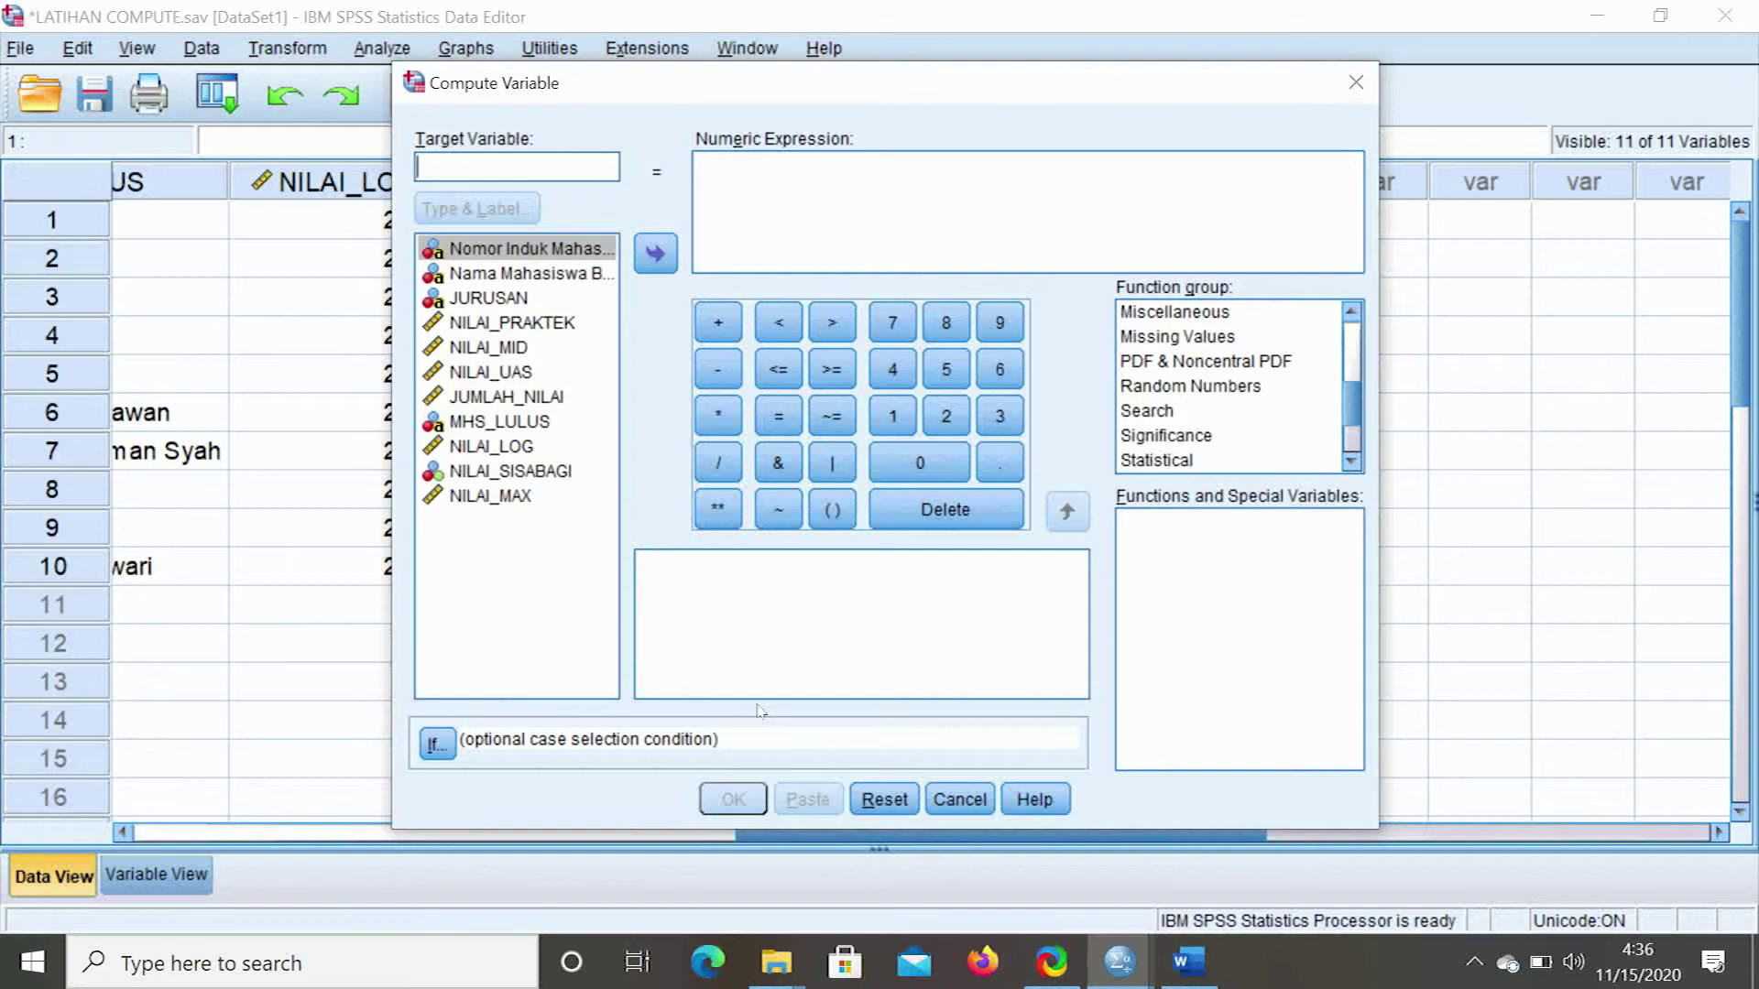
text(NILAI)
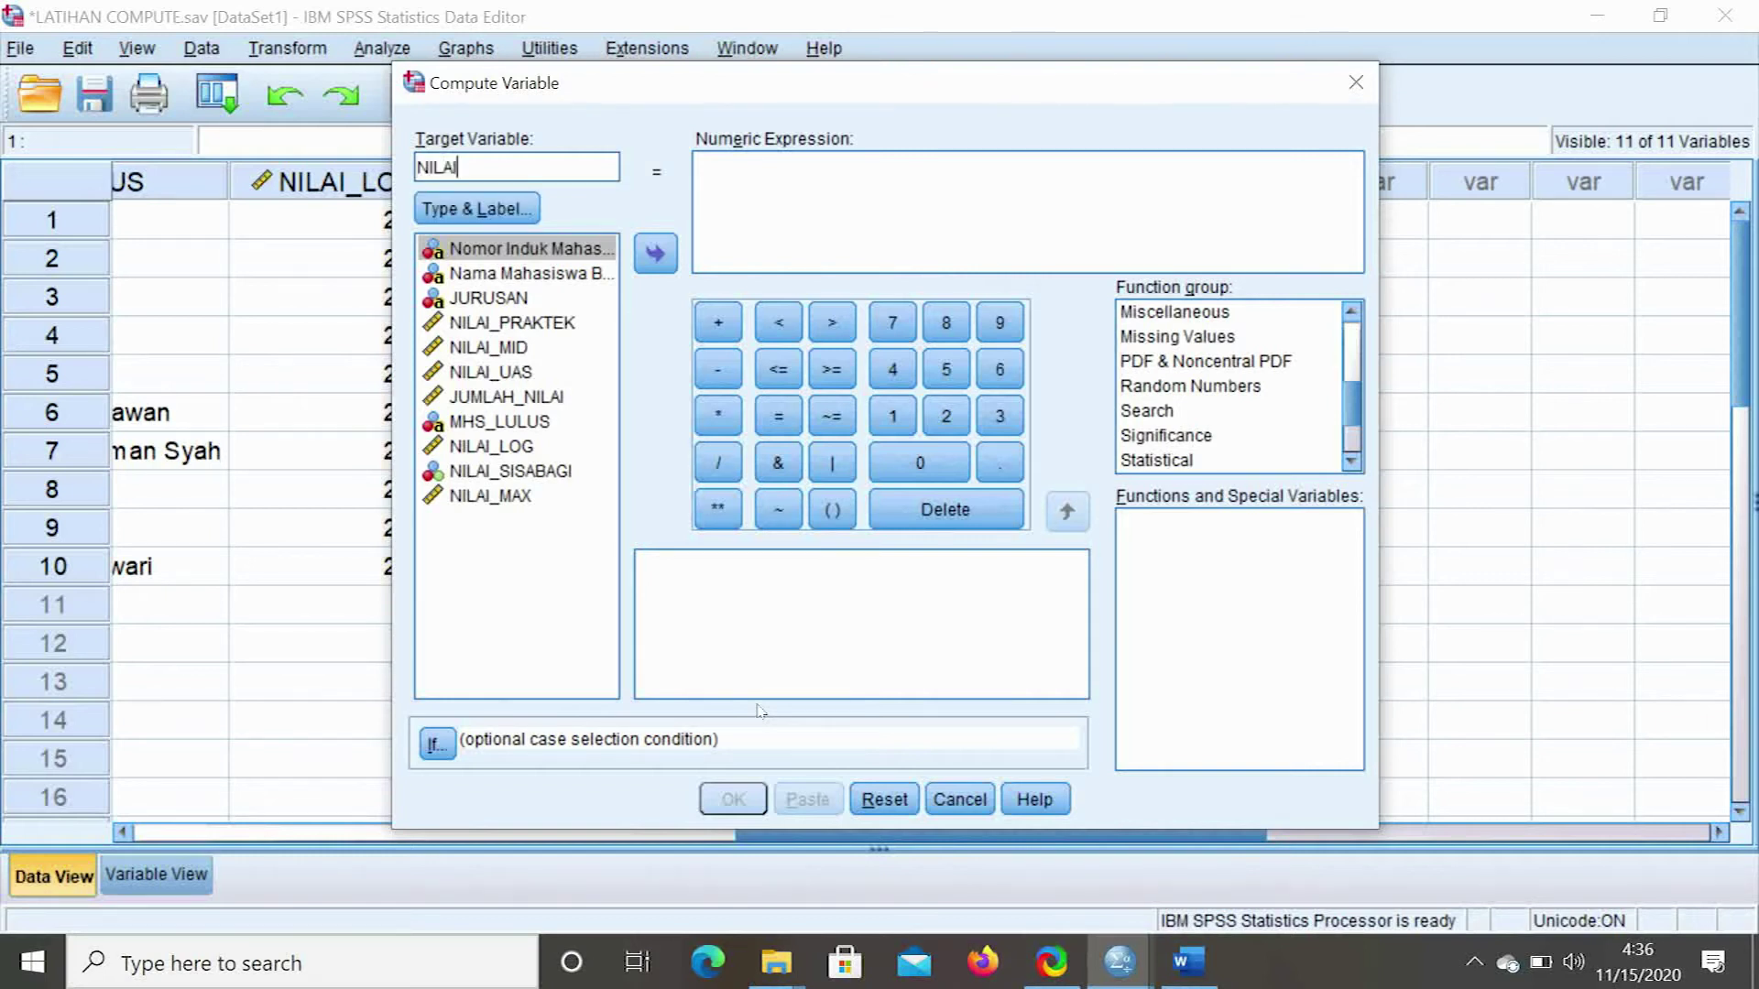
text(_MIN)
Insert the statistical function Min into the numeric expression
click(694, 179)
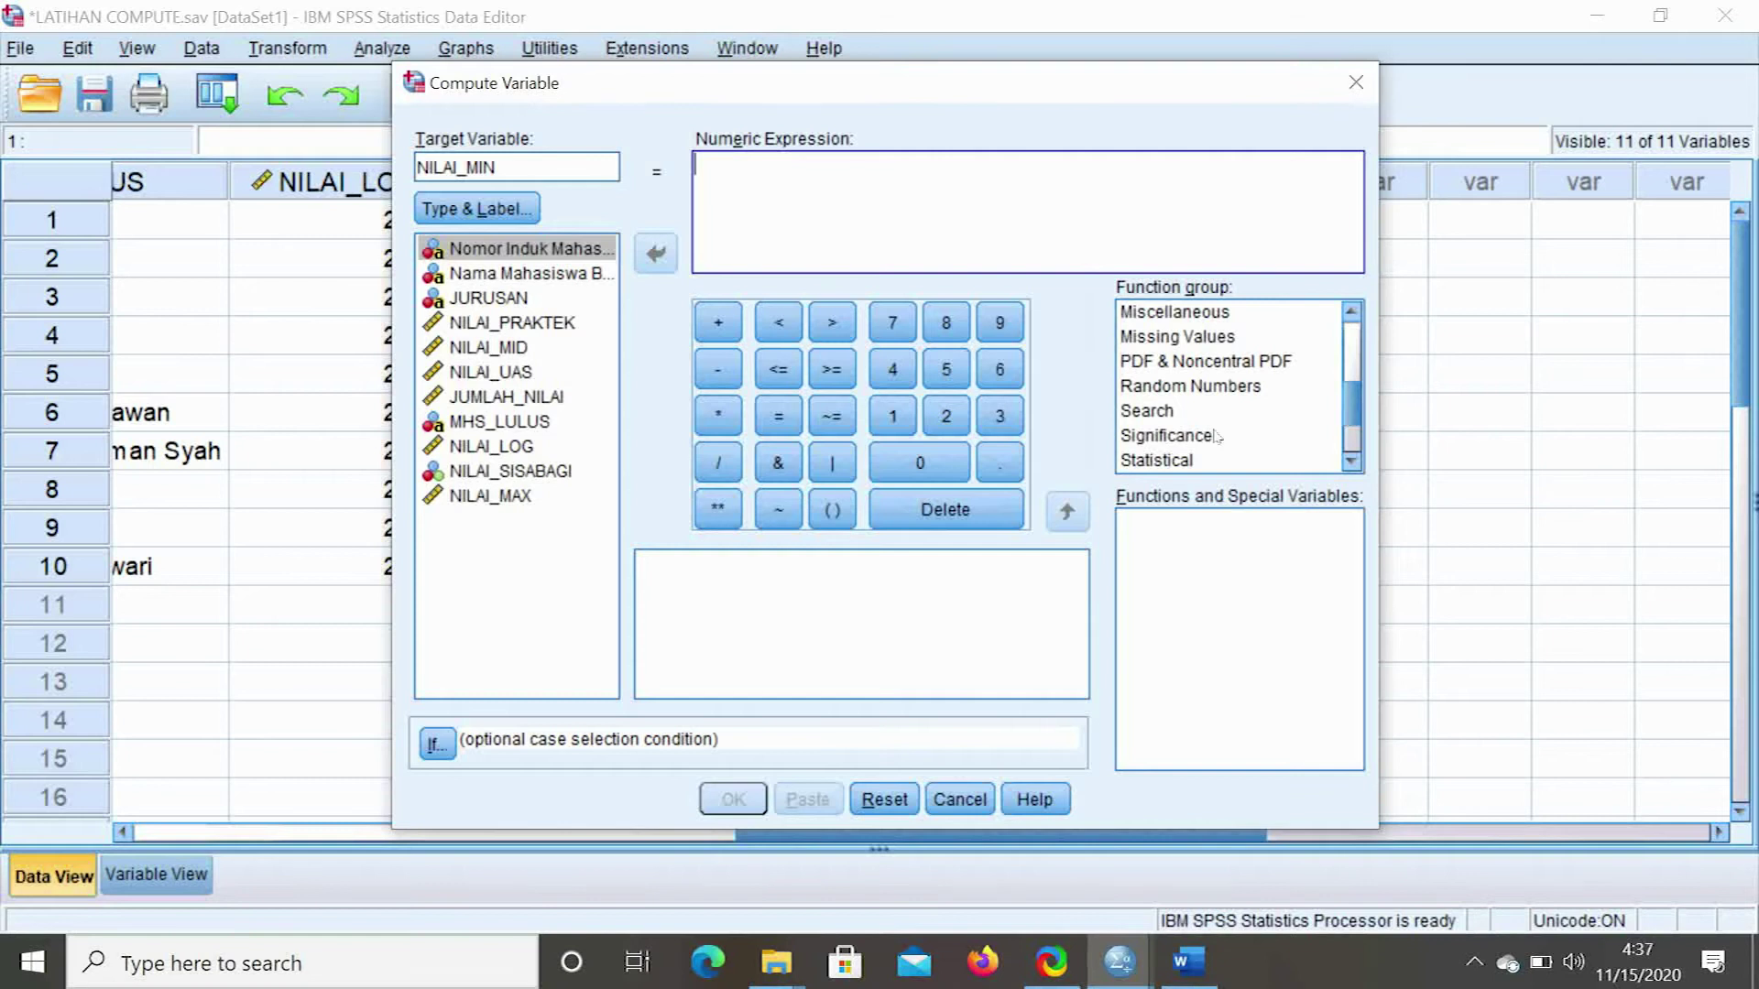
click(1182, 461)
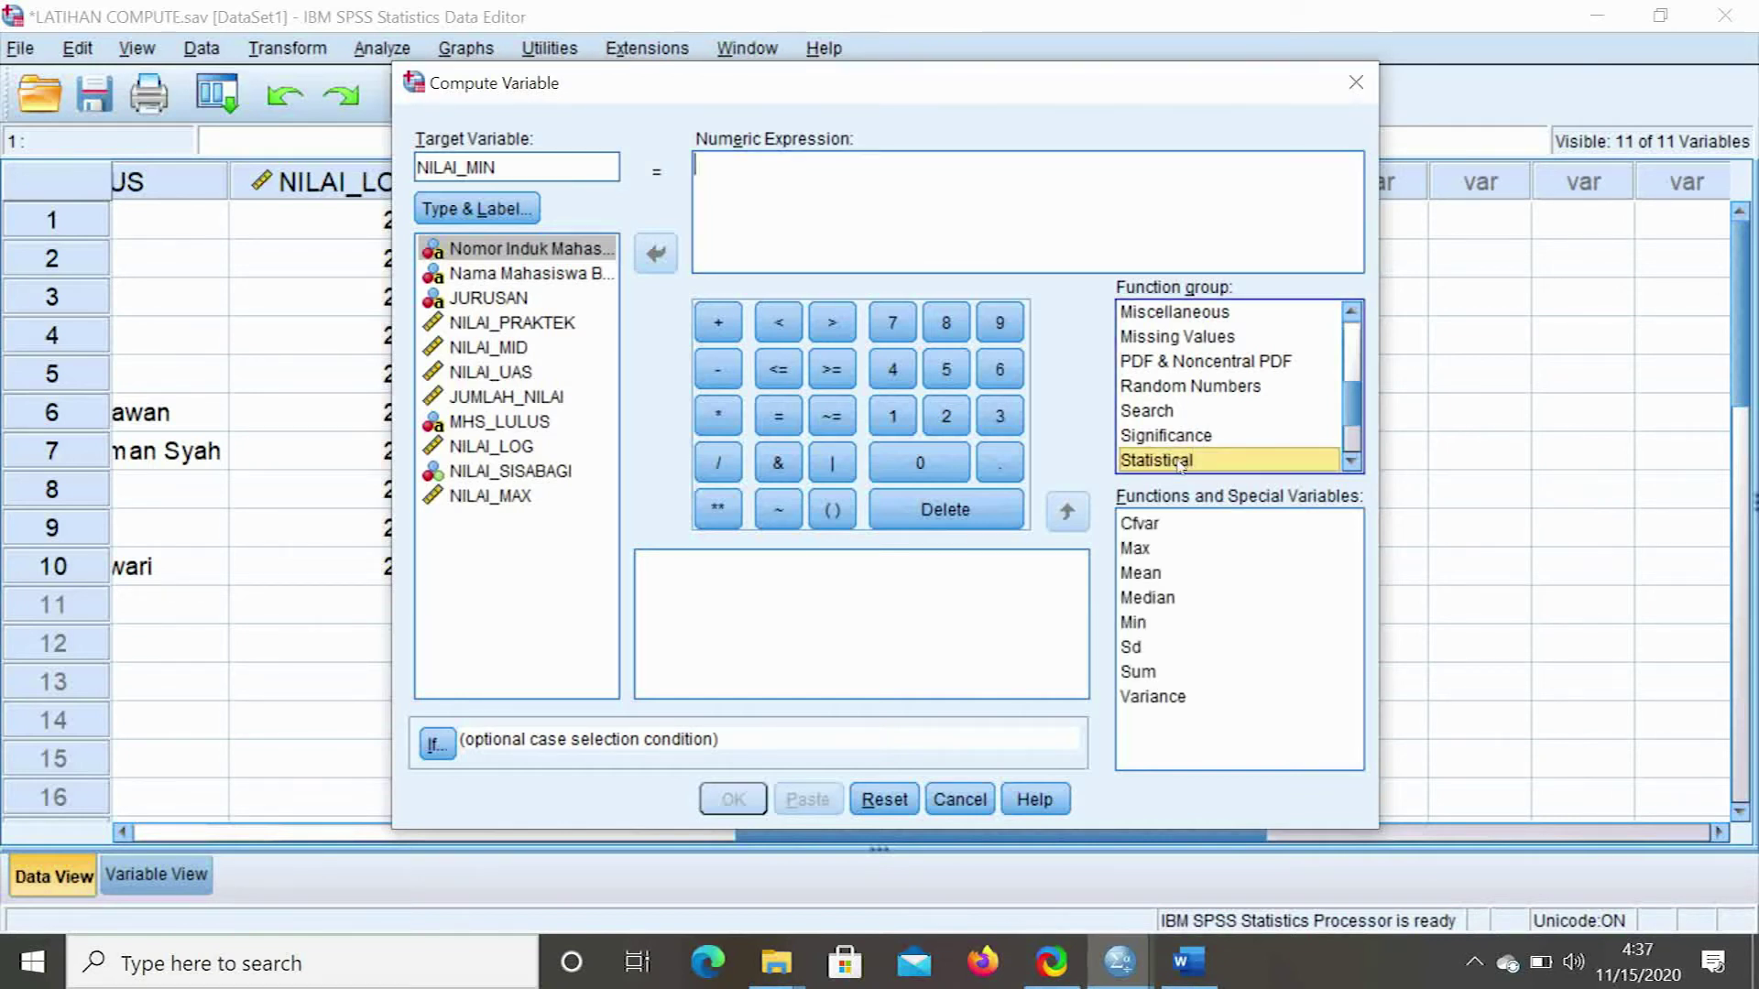
click(1136, 624)
double_click(1134, 623)
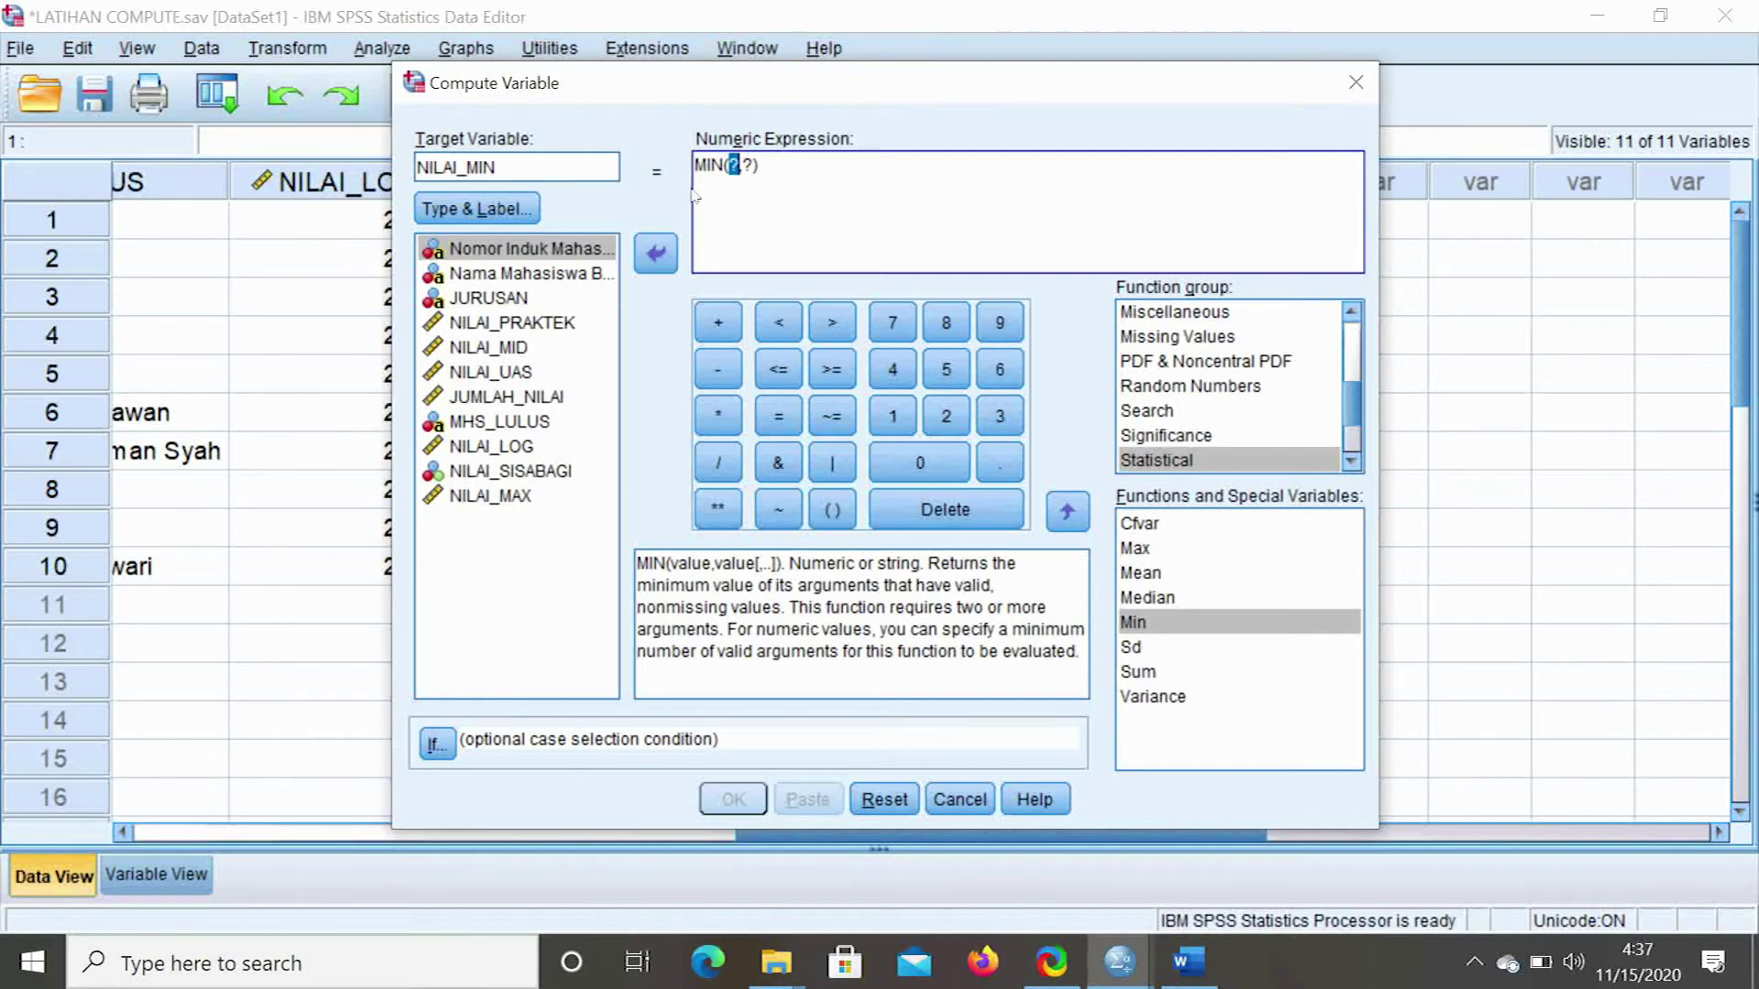
Fill the Min function's arguments with NILAI_PRAKTEK, NILAI_MID and NILAI_UAS, replacing the placeholders and separating them with commas
click(512, 323)
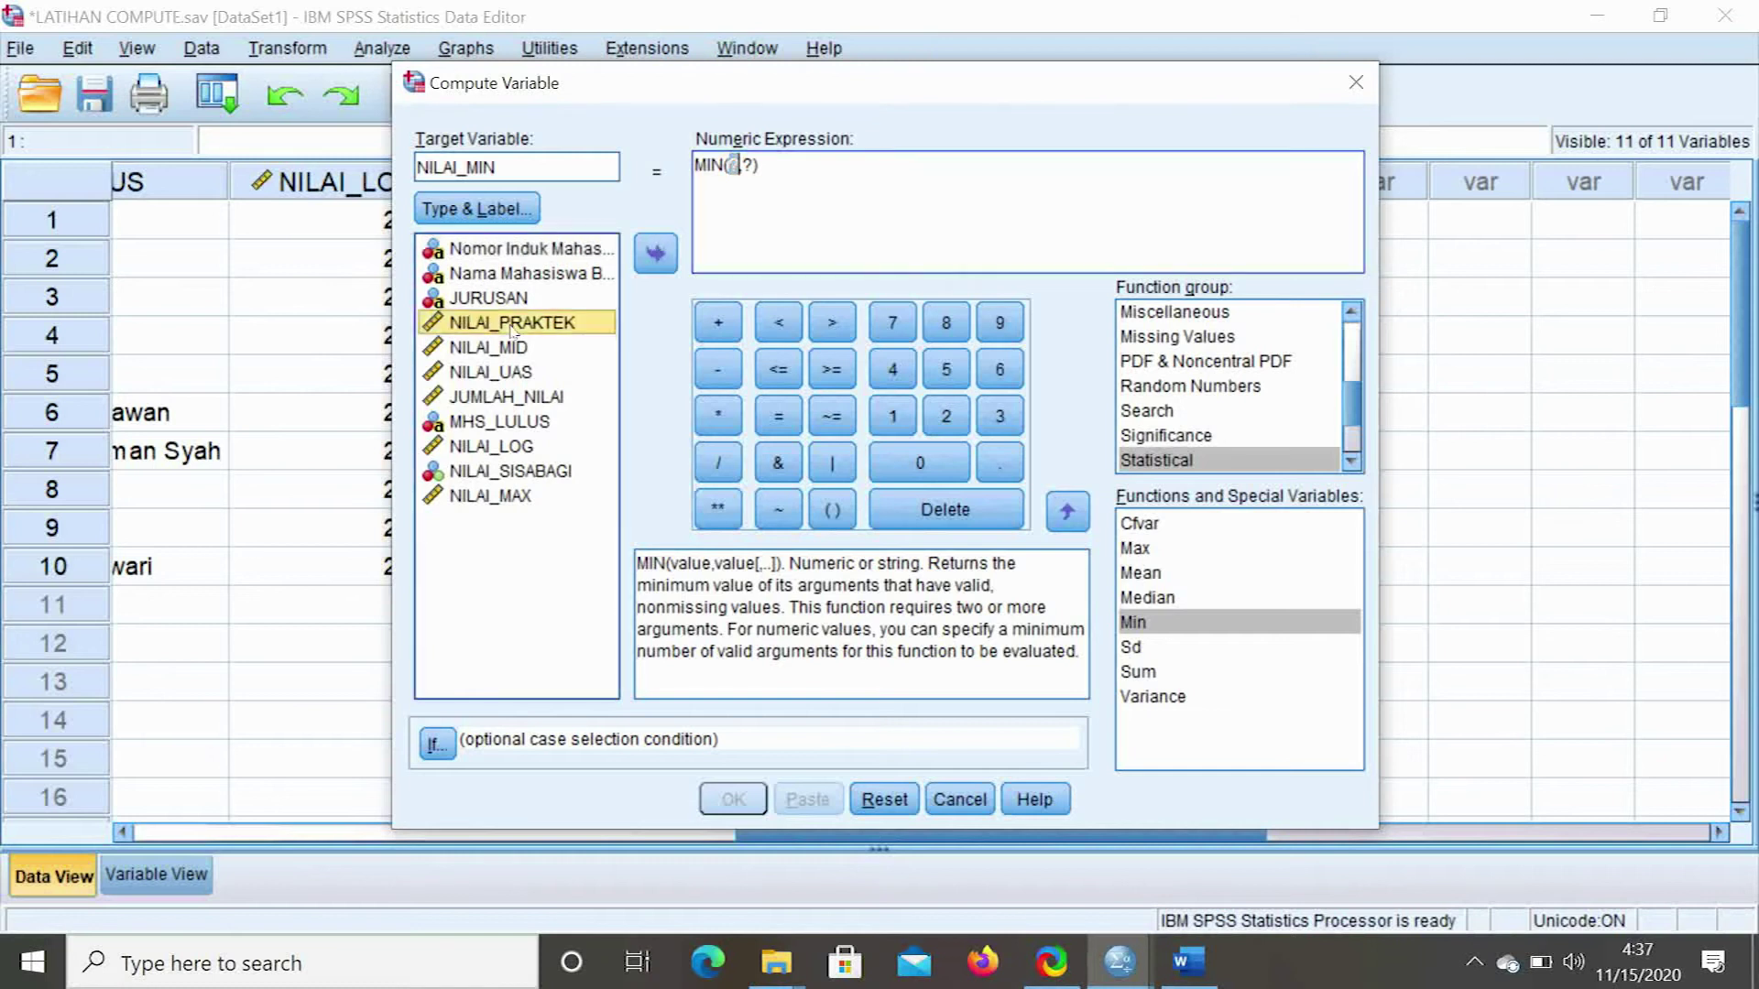
double_click(511, 323)
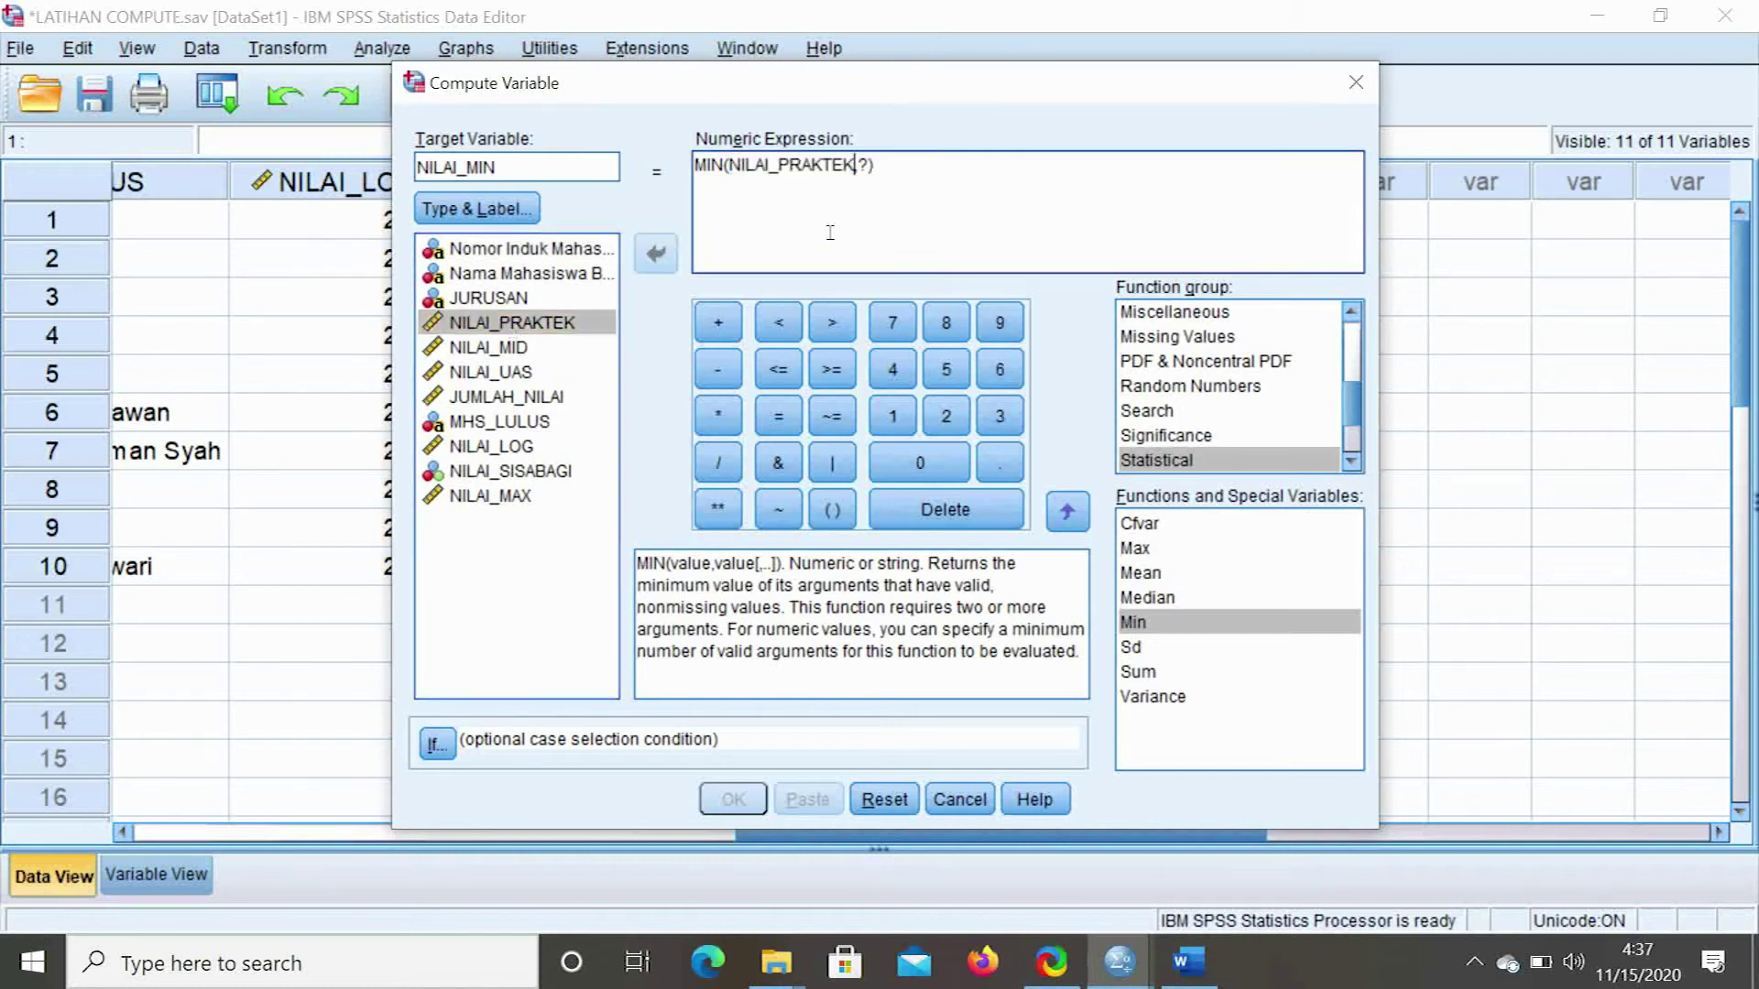
double_click(865, 163)
key(BackSpace)
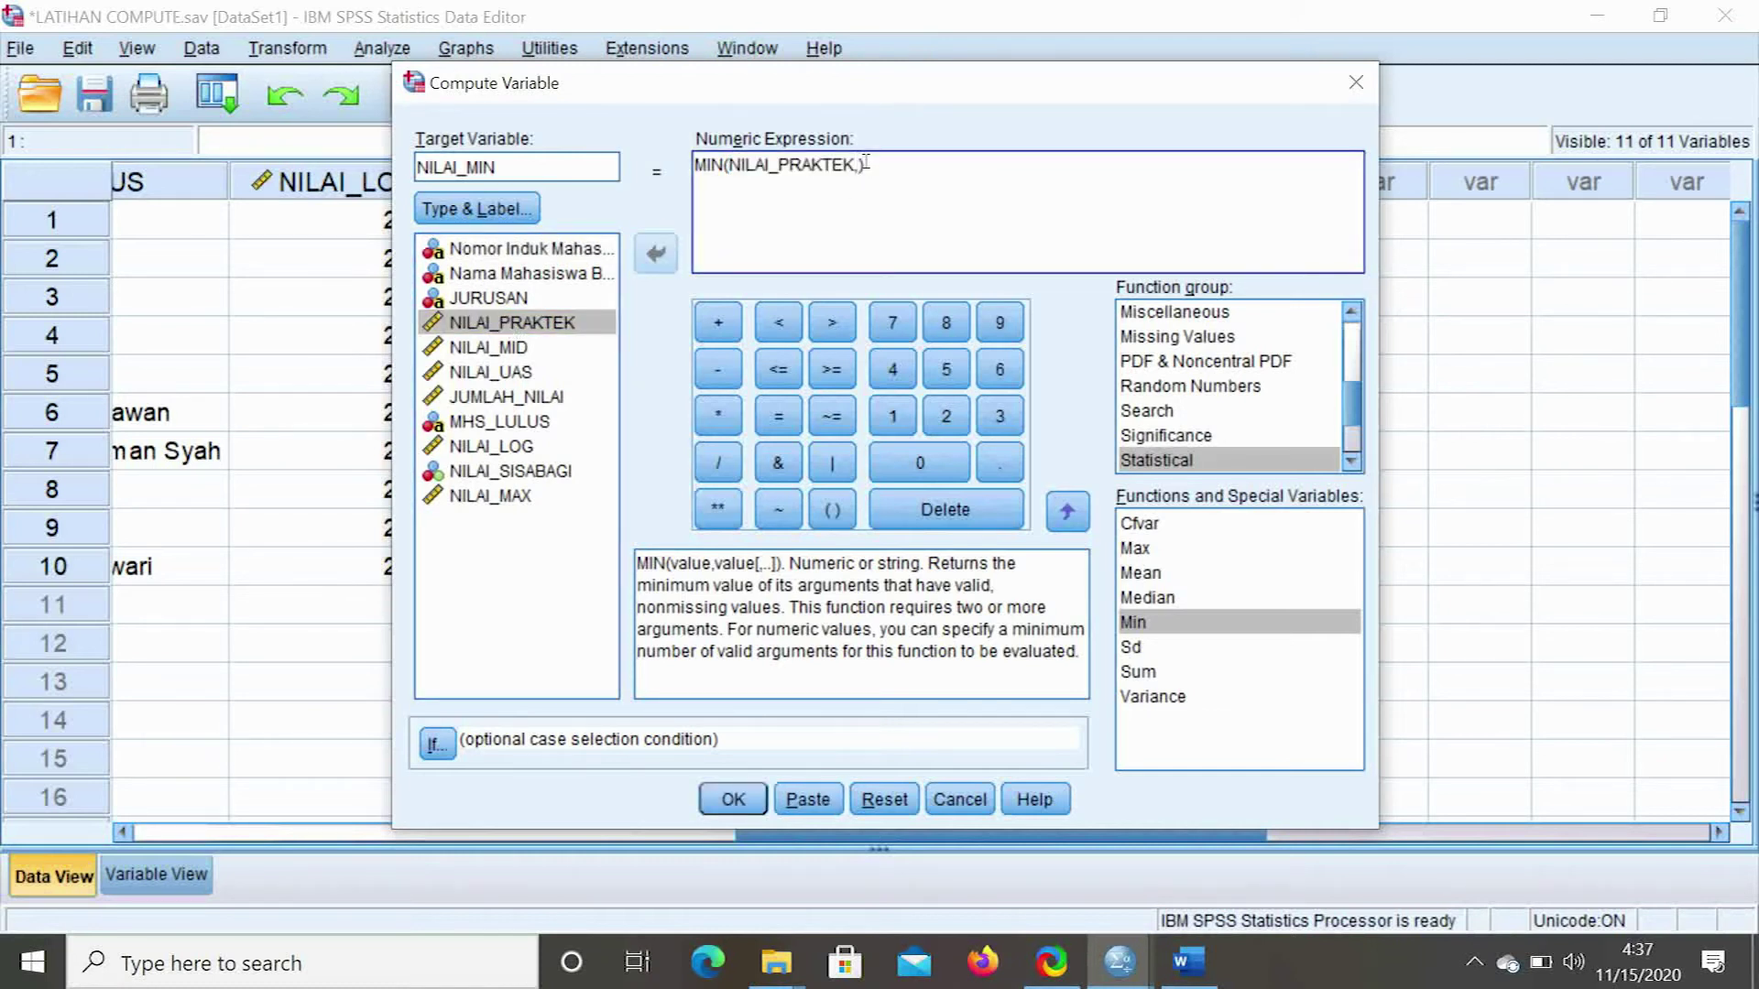
double_click(507, 348)
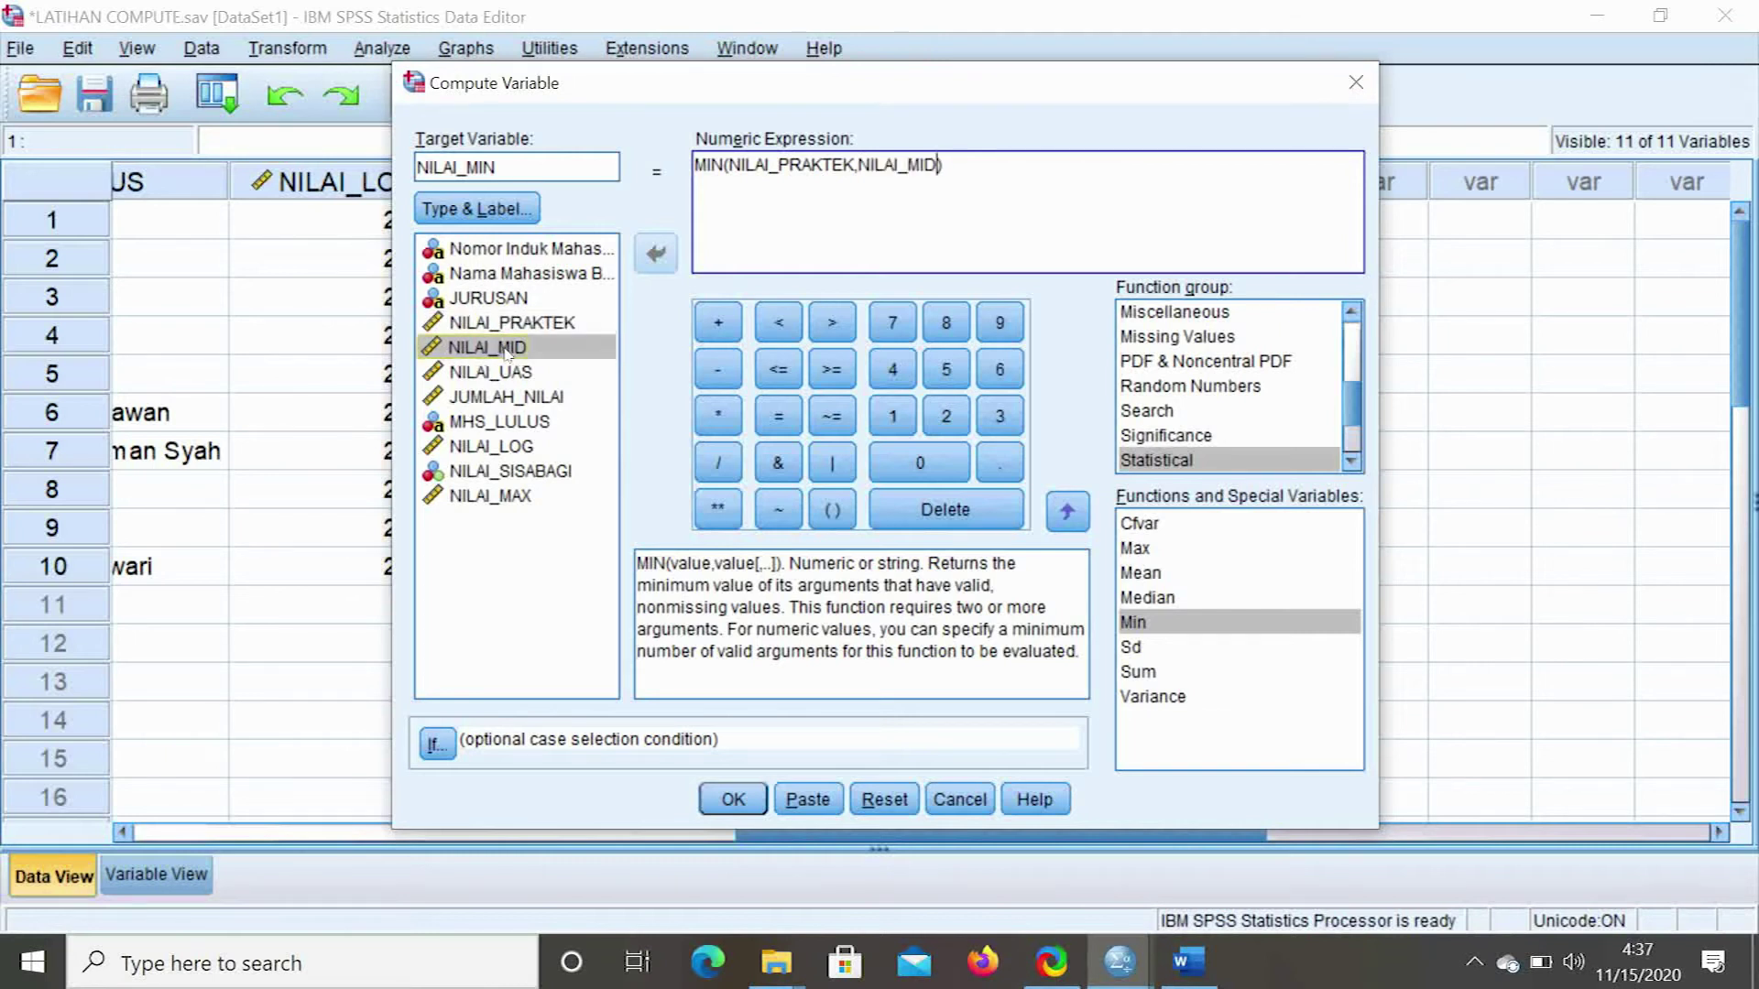
text(,)
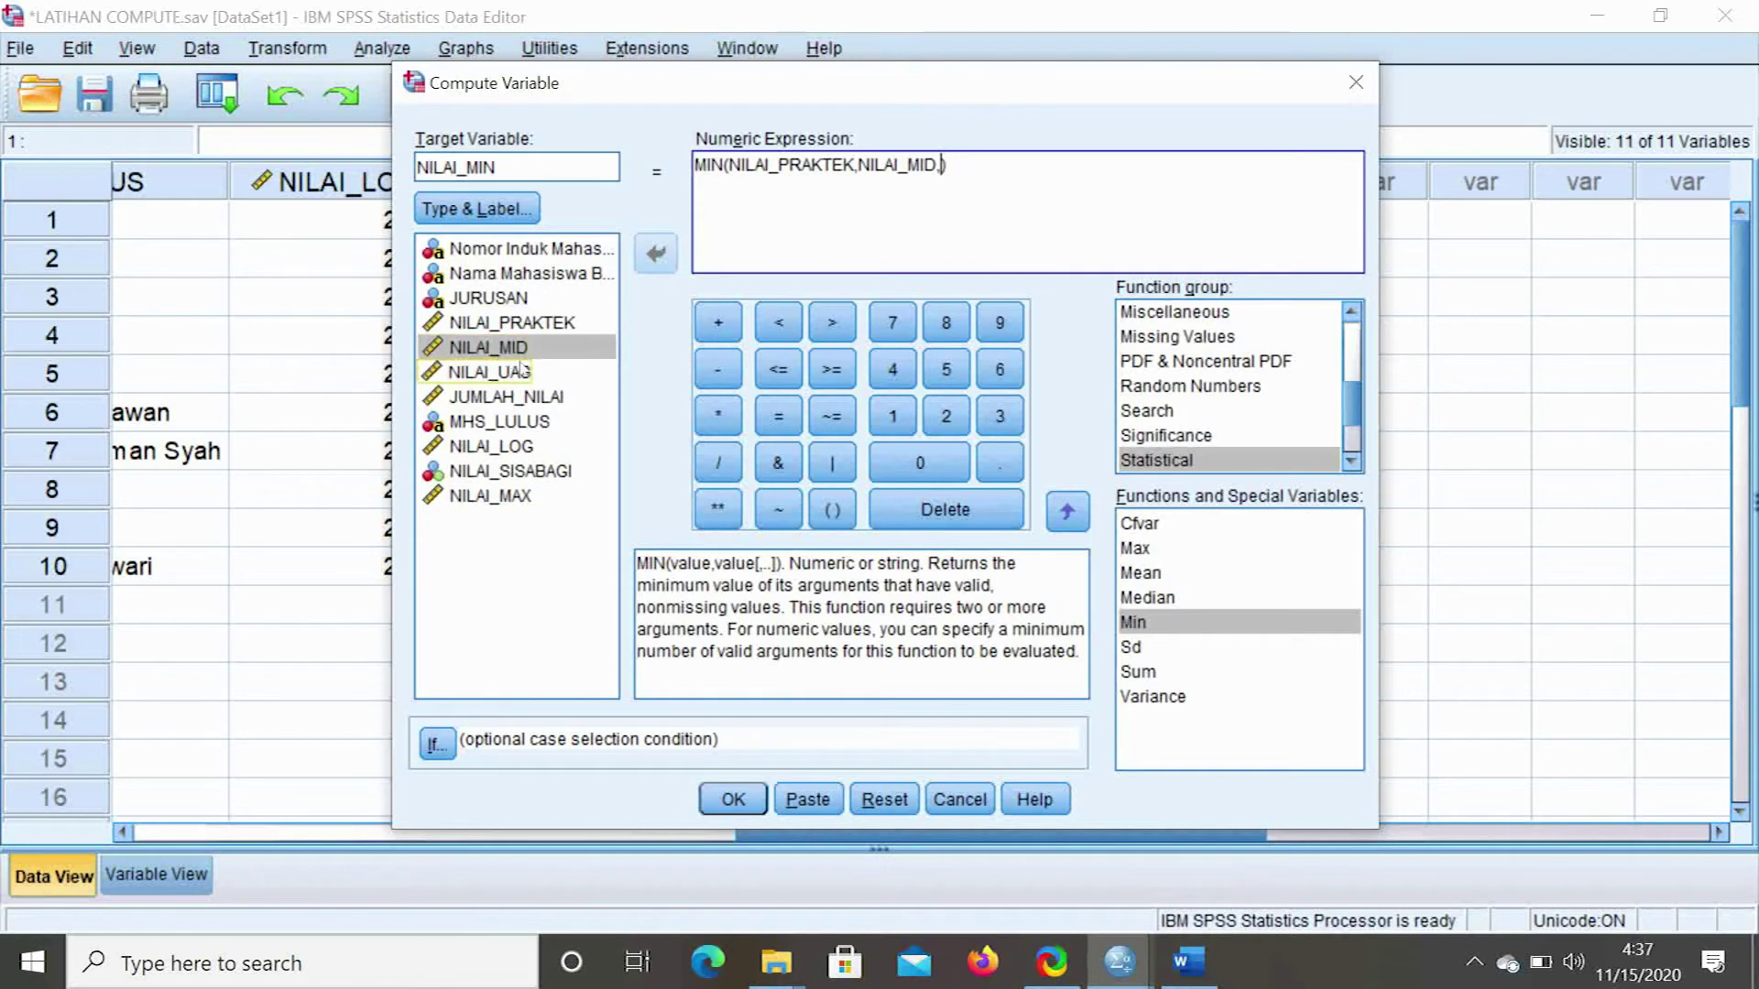
double_click(506, 372)
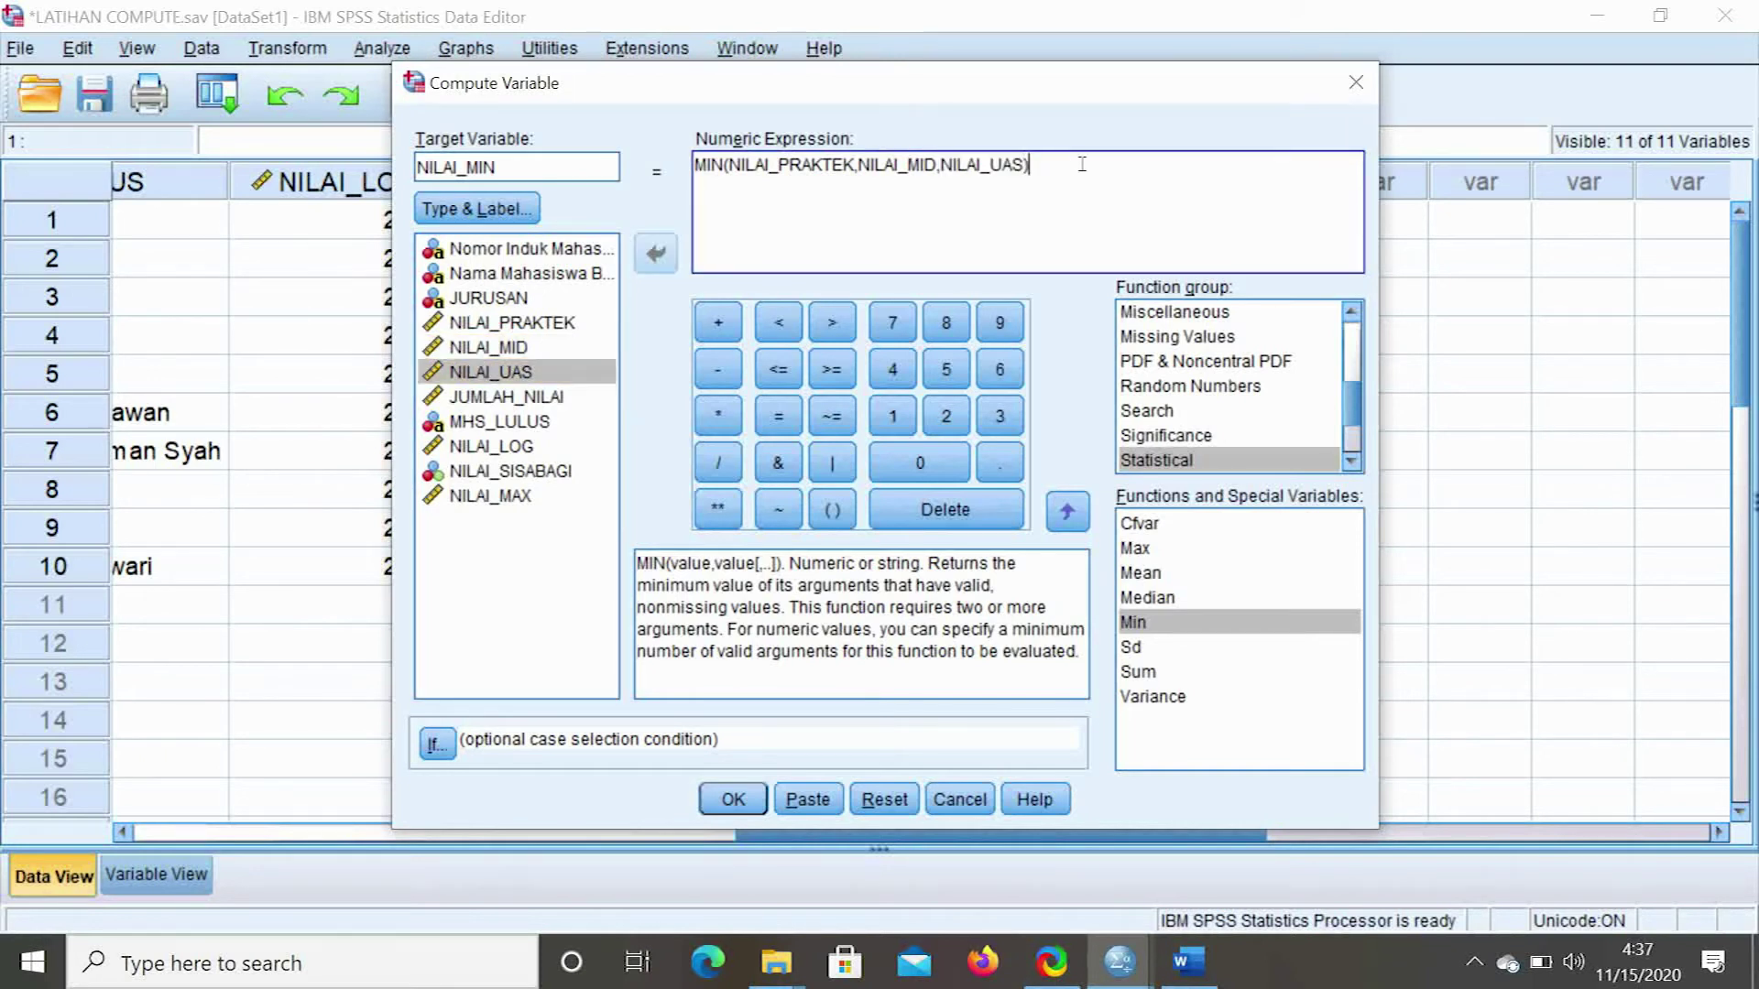
Run the NILAI_MIN computation, return to the data window and select the first empty column beside the new variable
click(732, 800)
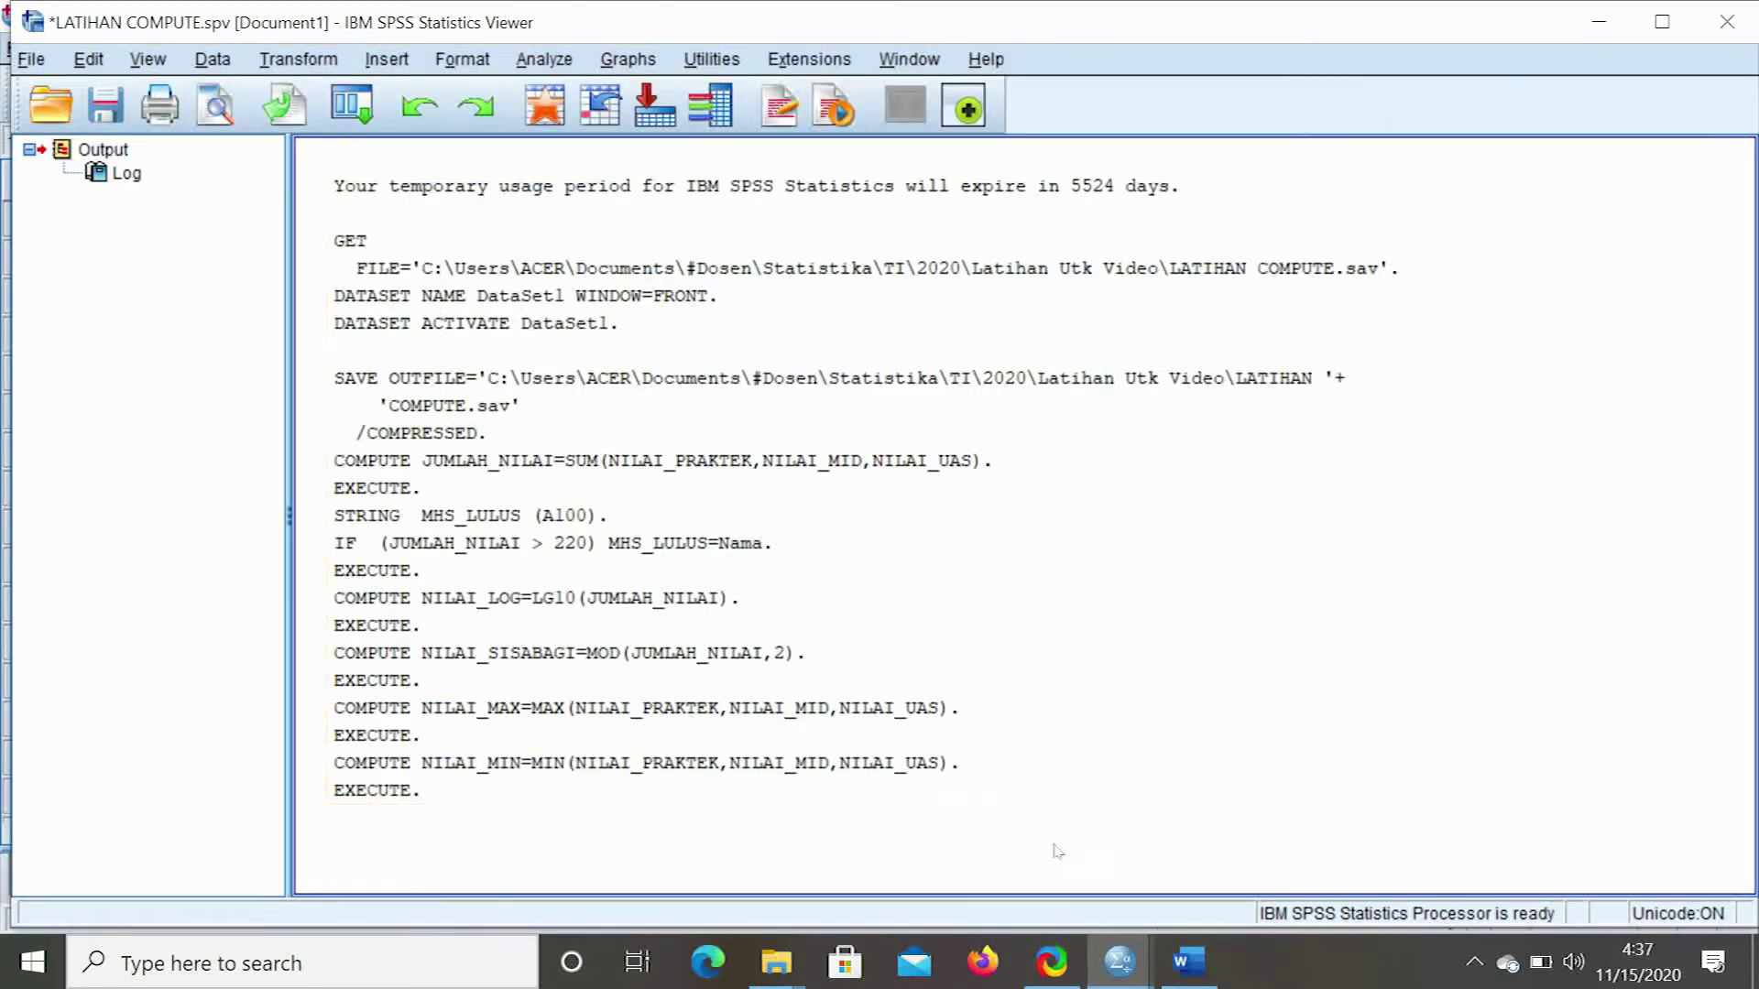
click(1119, 962)
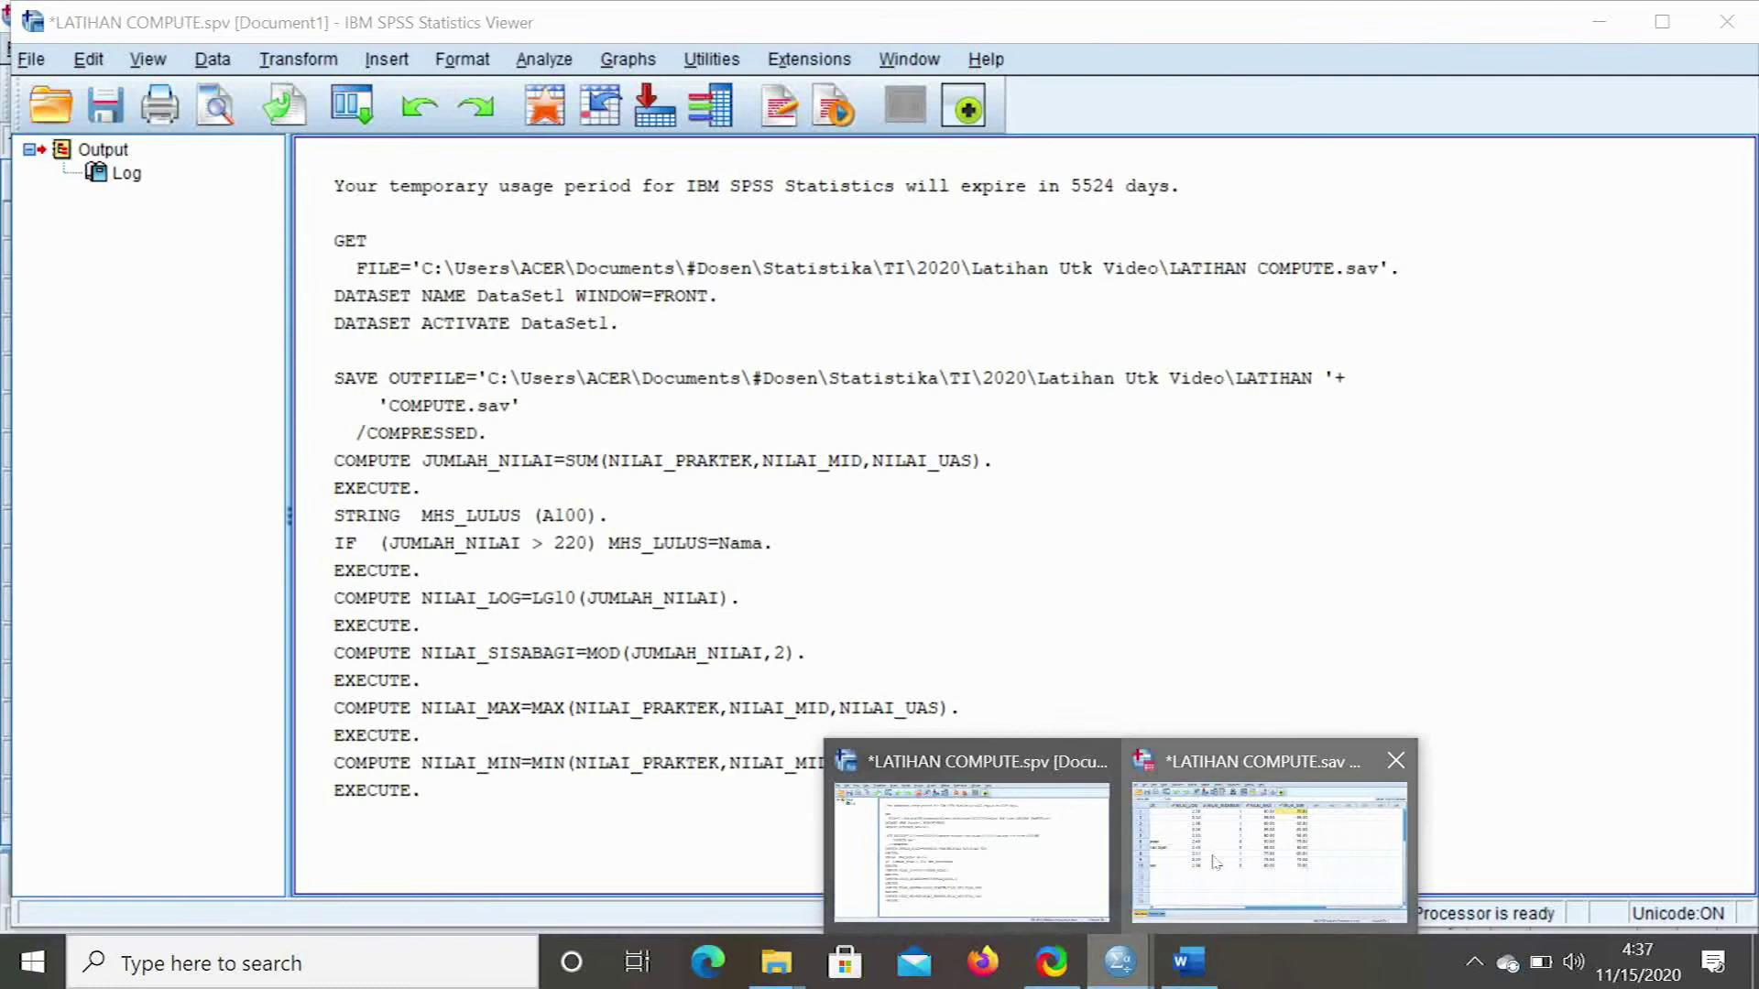
click(1215, 861)
click(1146, 221)
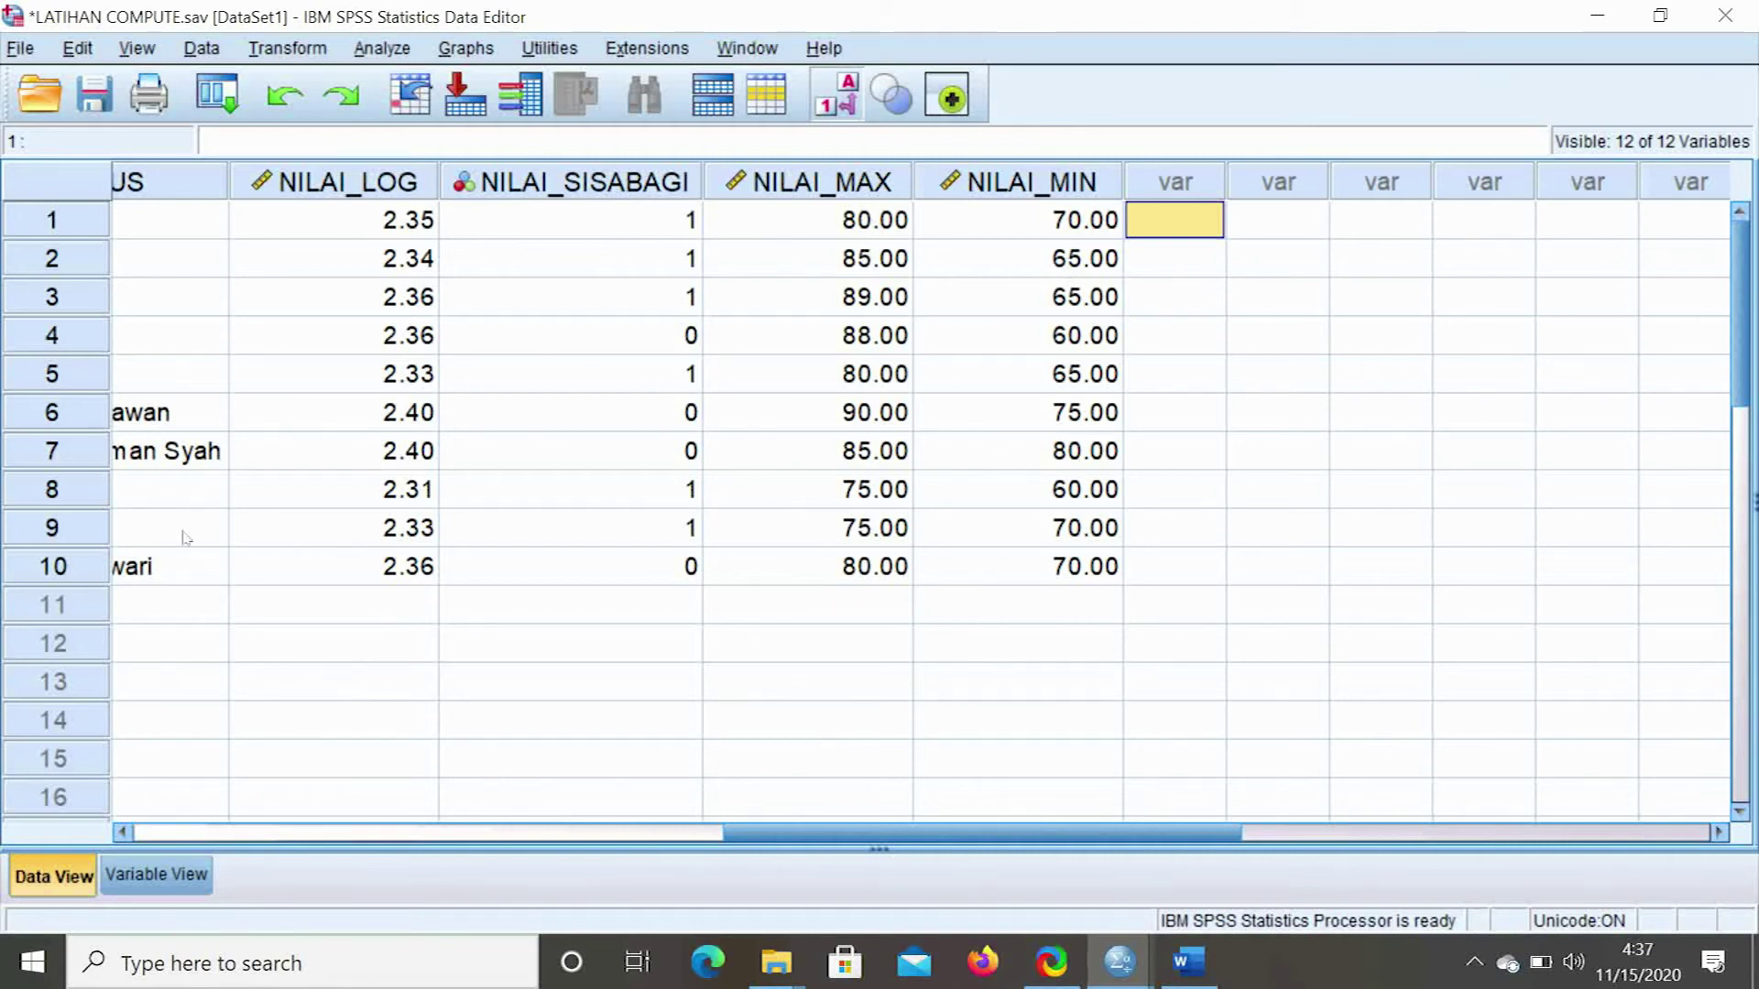
Set the decimals of NILAI_MAX and NILAI_MIN to 0 in the variable definitions, and return to the first empty data column
click(157, 876)
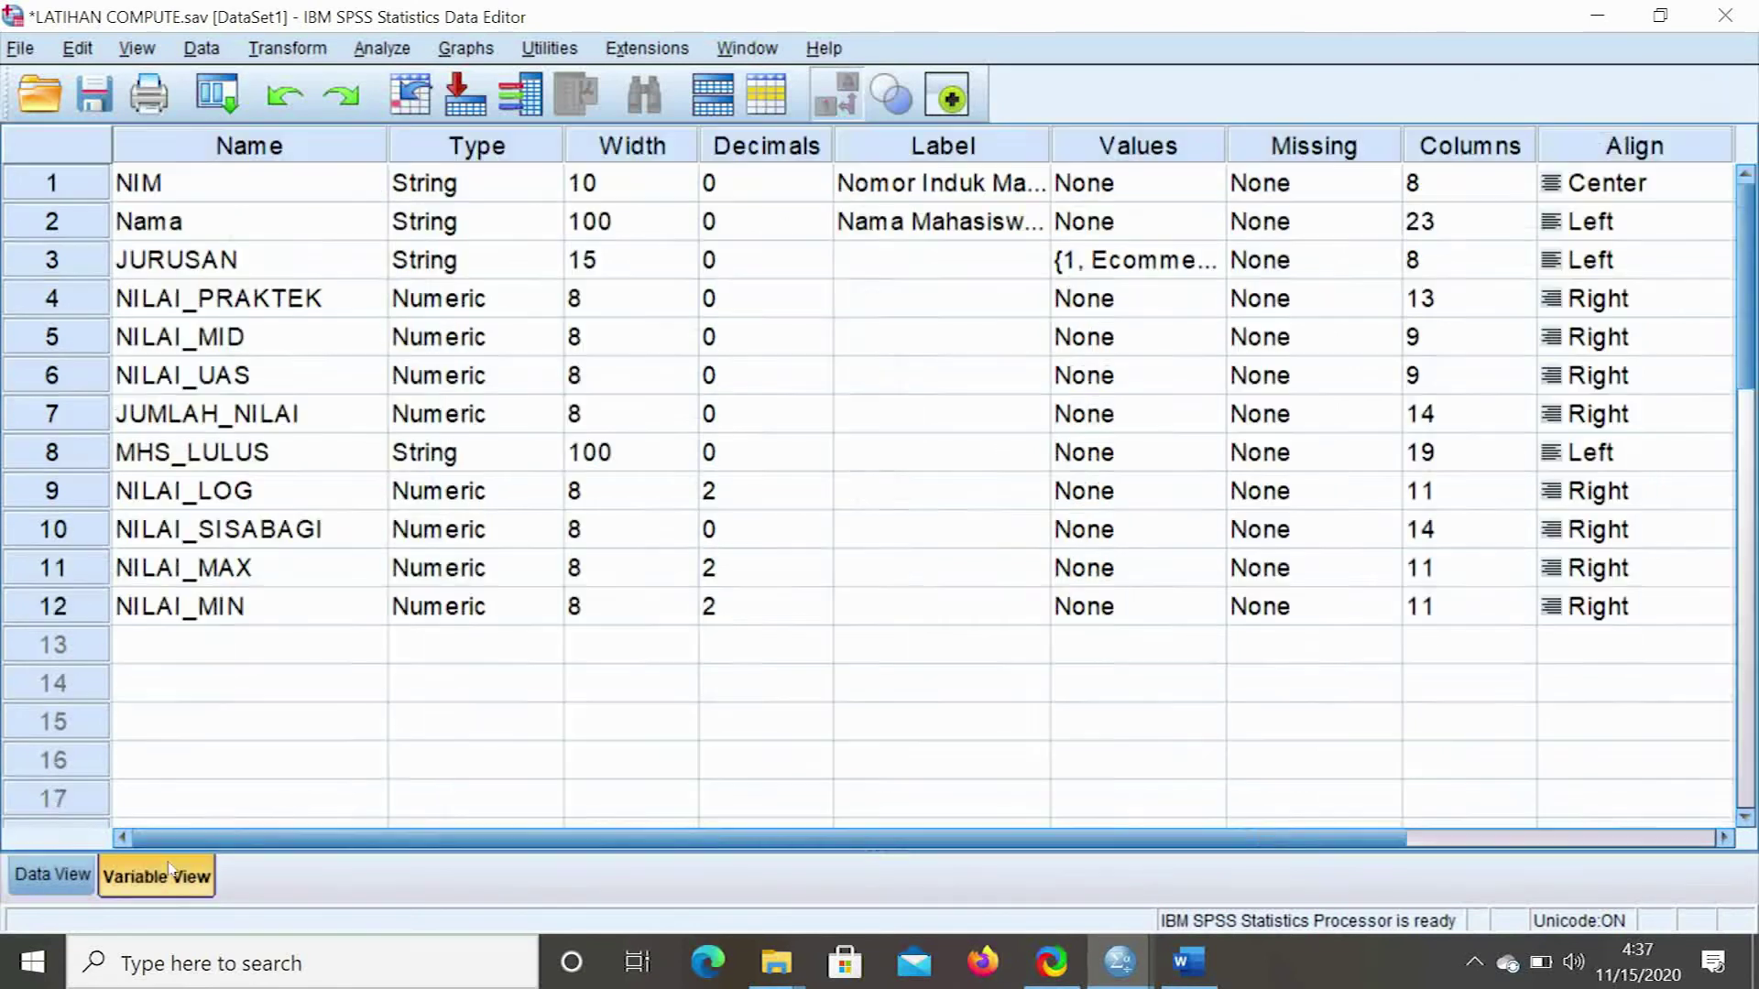
click(825, 577)
click(825, 579)
click(825, 579)
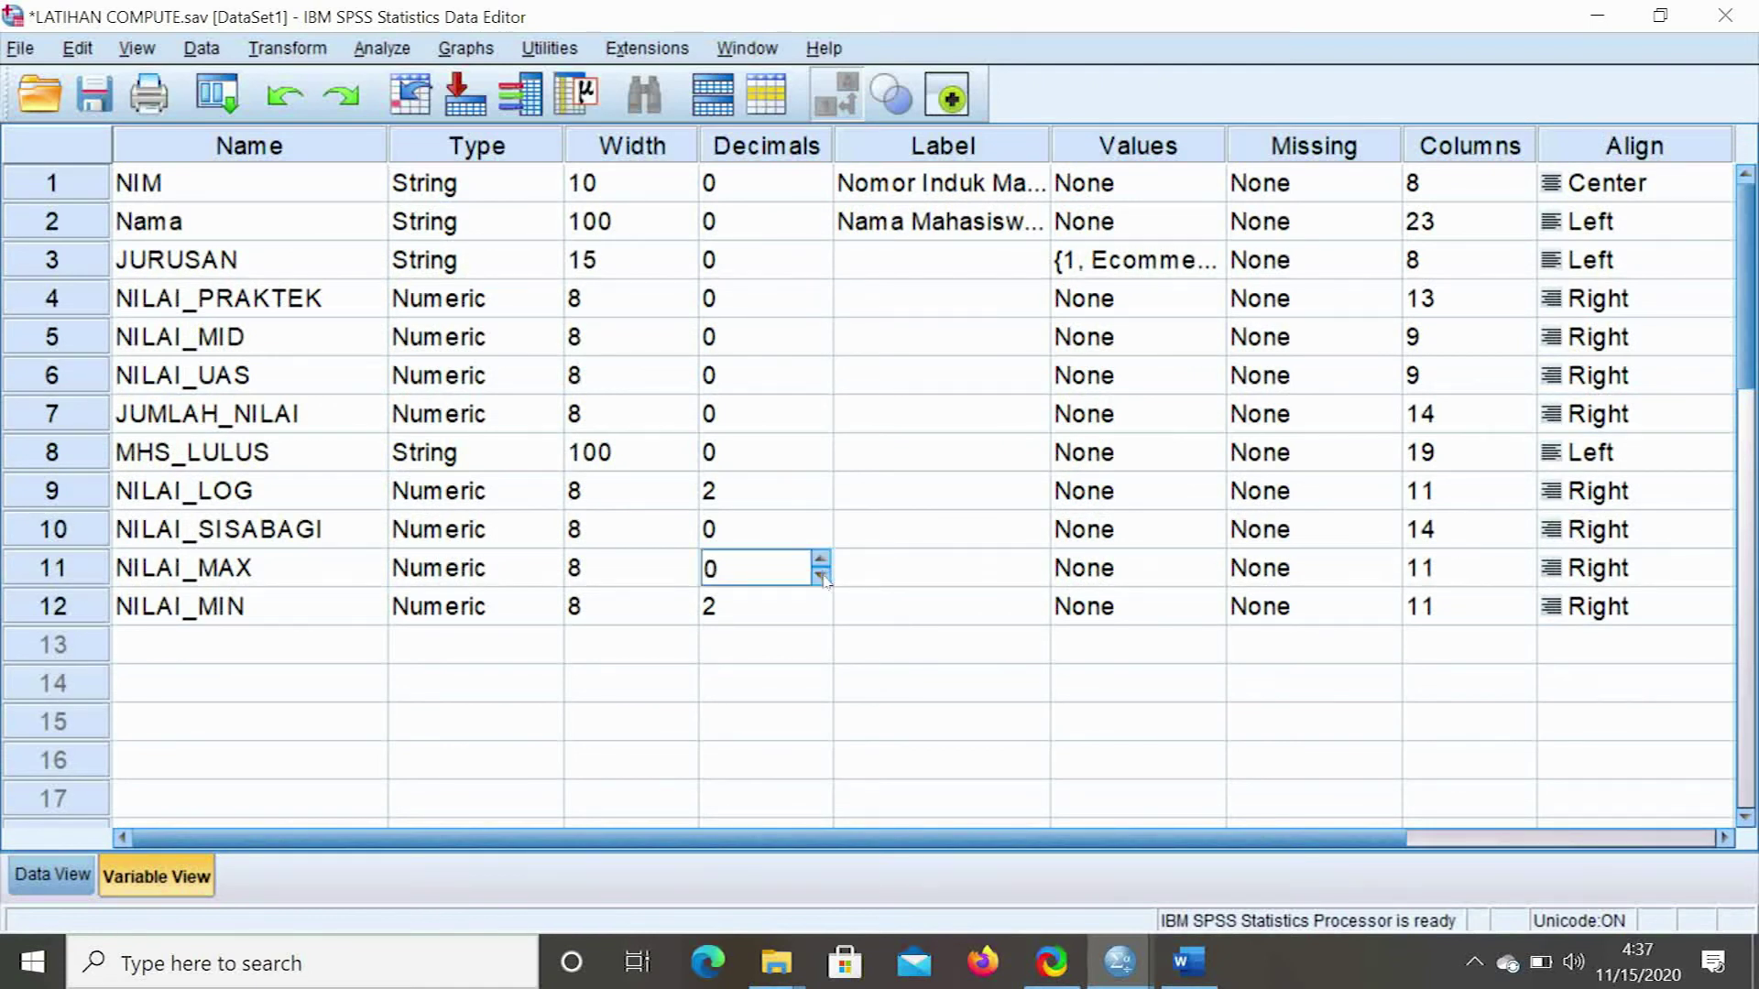
click(825, 610)
click(824, 611)
click(825, 612)
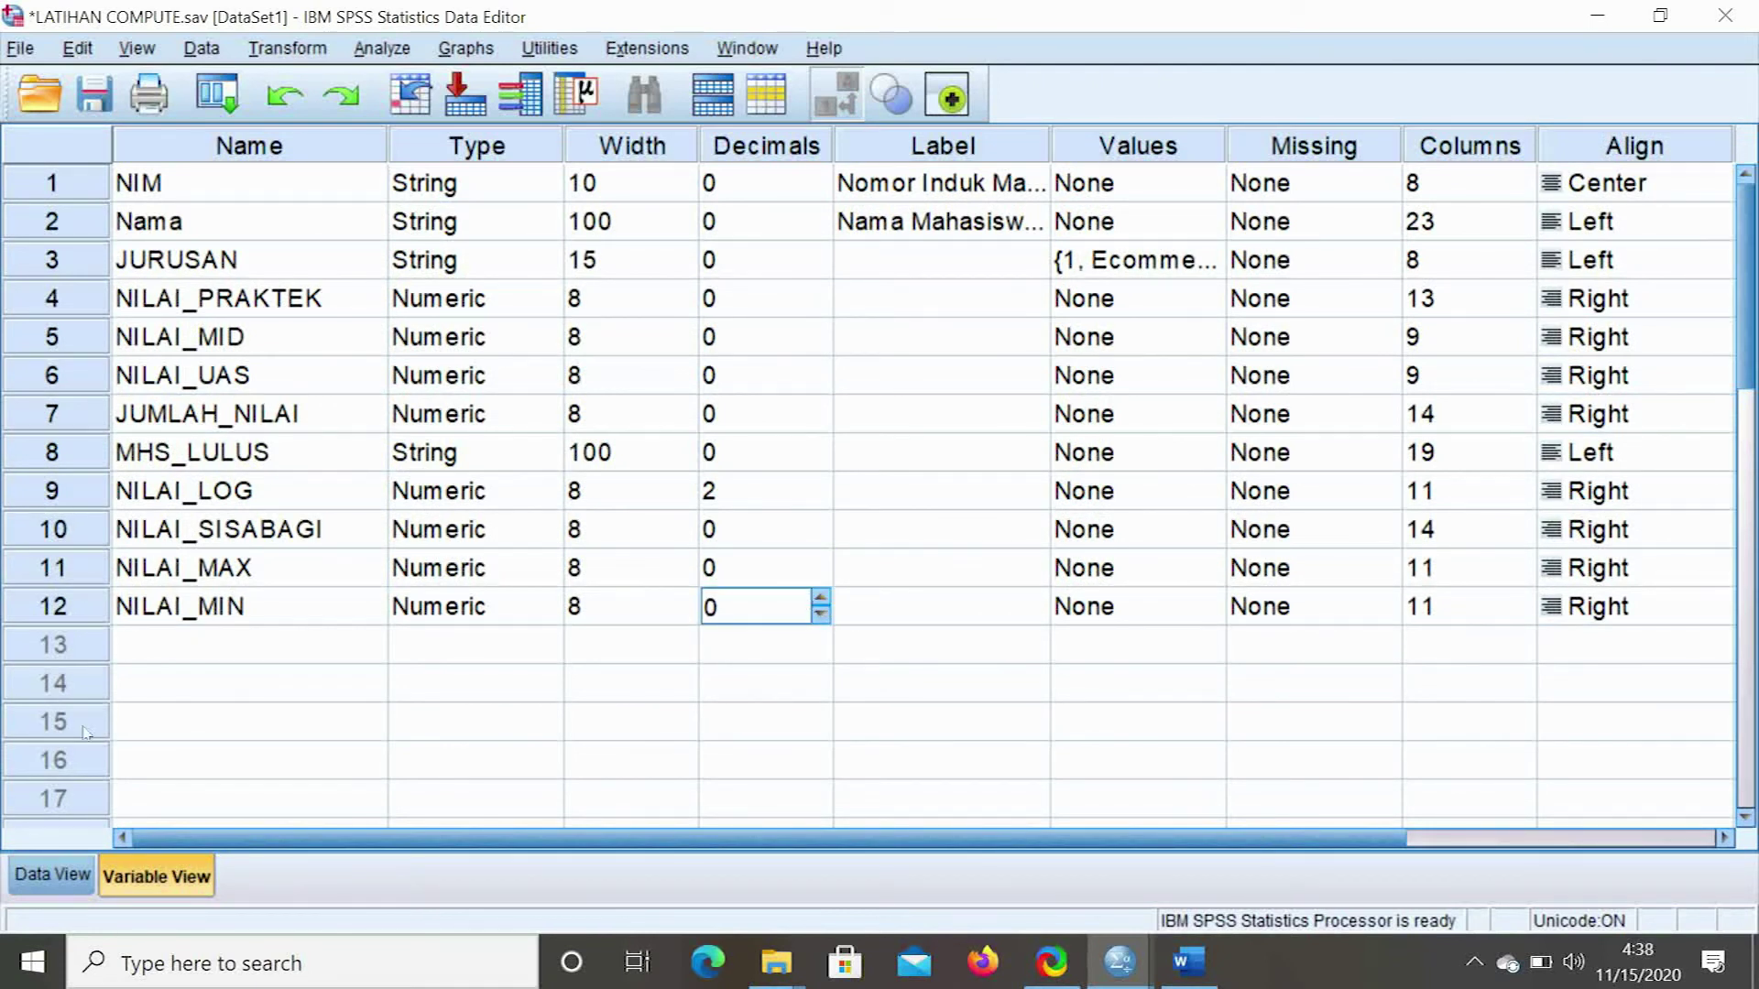
click(53, 876)
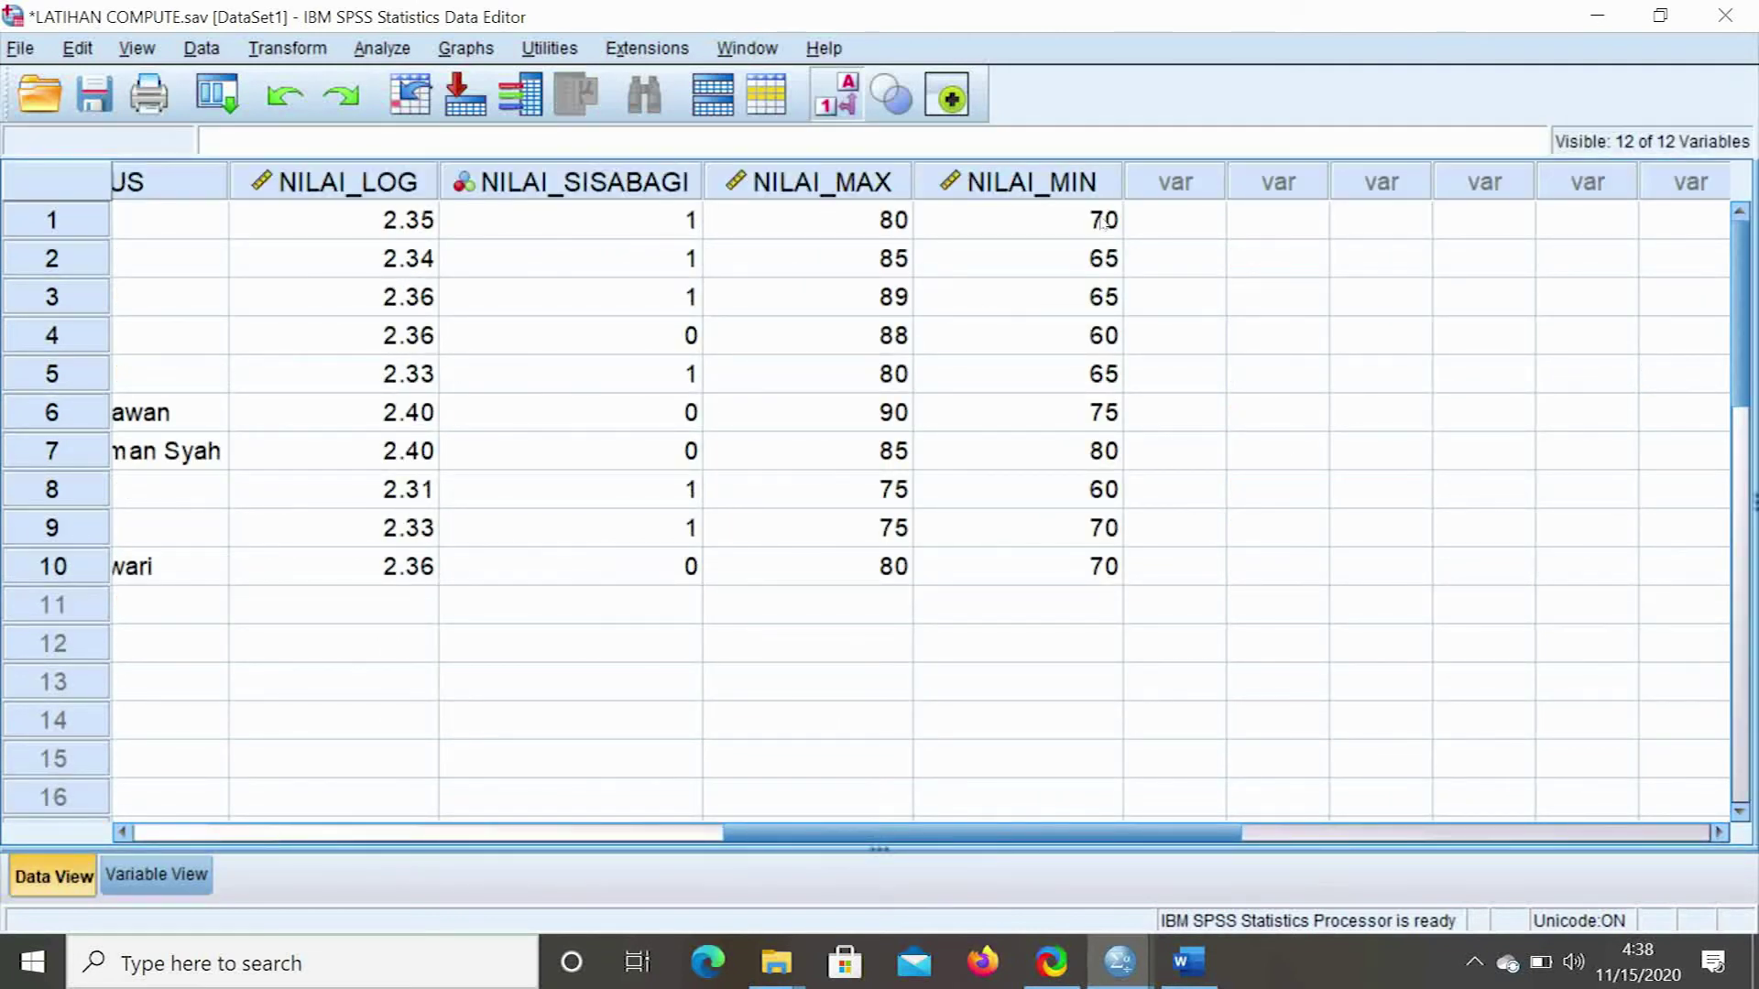
click(1189, 229)
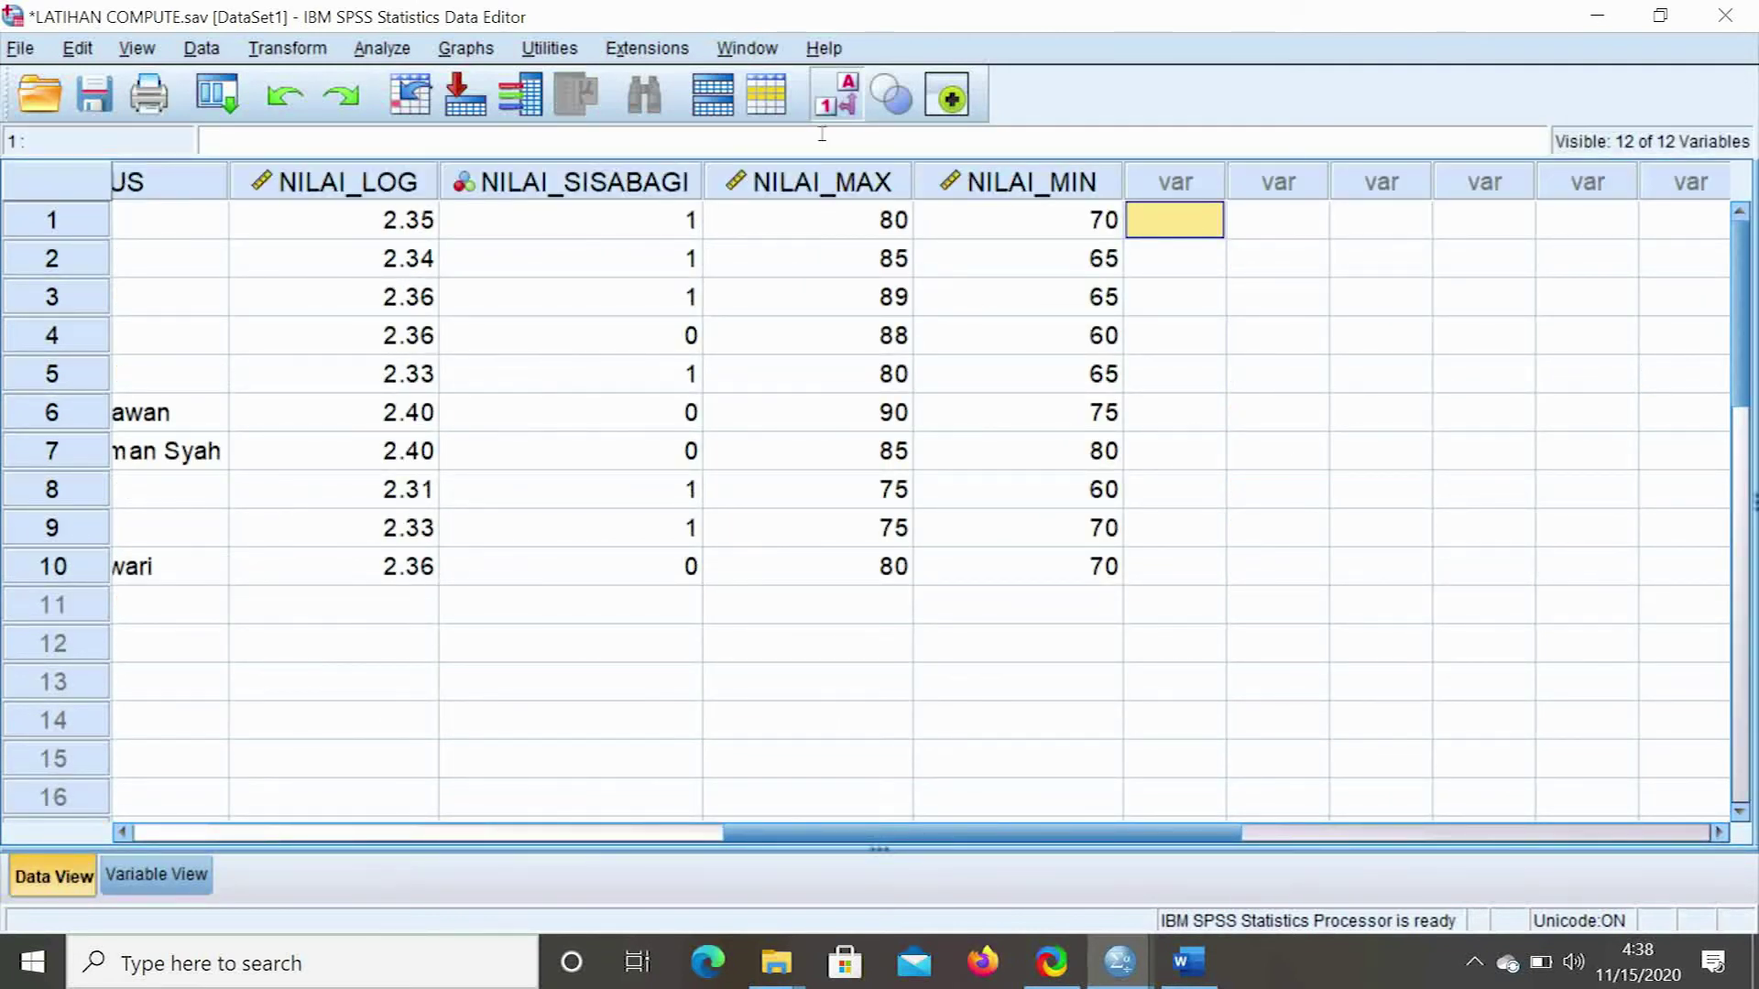
Switch to the MODUL 3 document in Word and read the Tugas 4 tasks, highlighting item 3a about each student's average score
click(1017, 867)
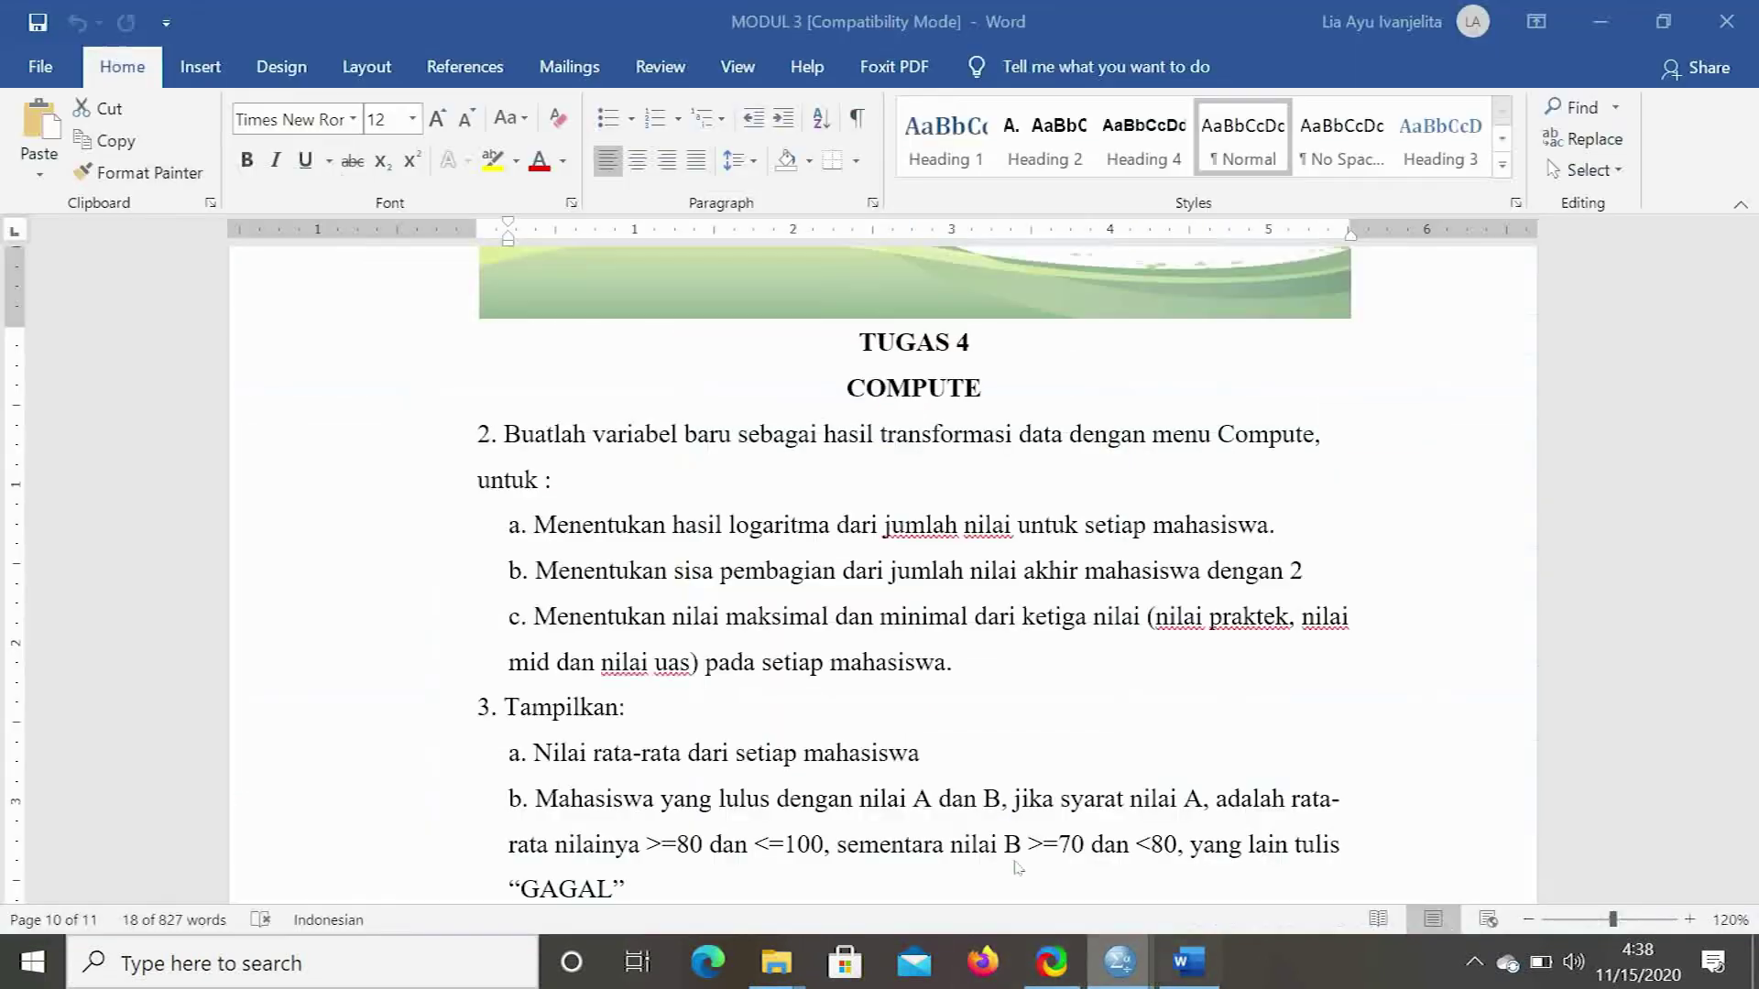
drag(962, 661, 534, 615)
scroll(660, 714, down, 2)
scroll(648, 710, up, 1)
click(538, 676)
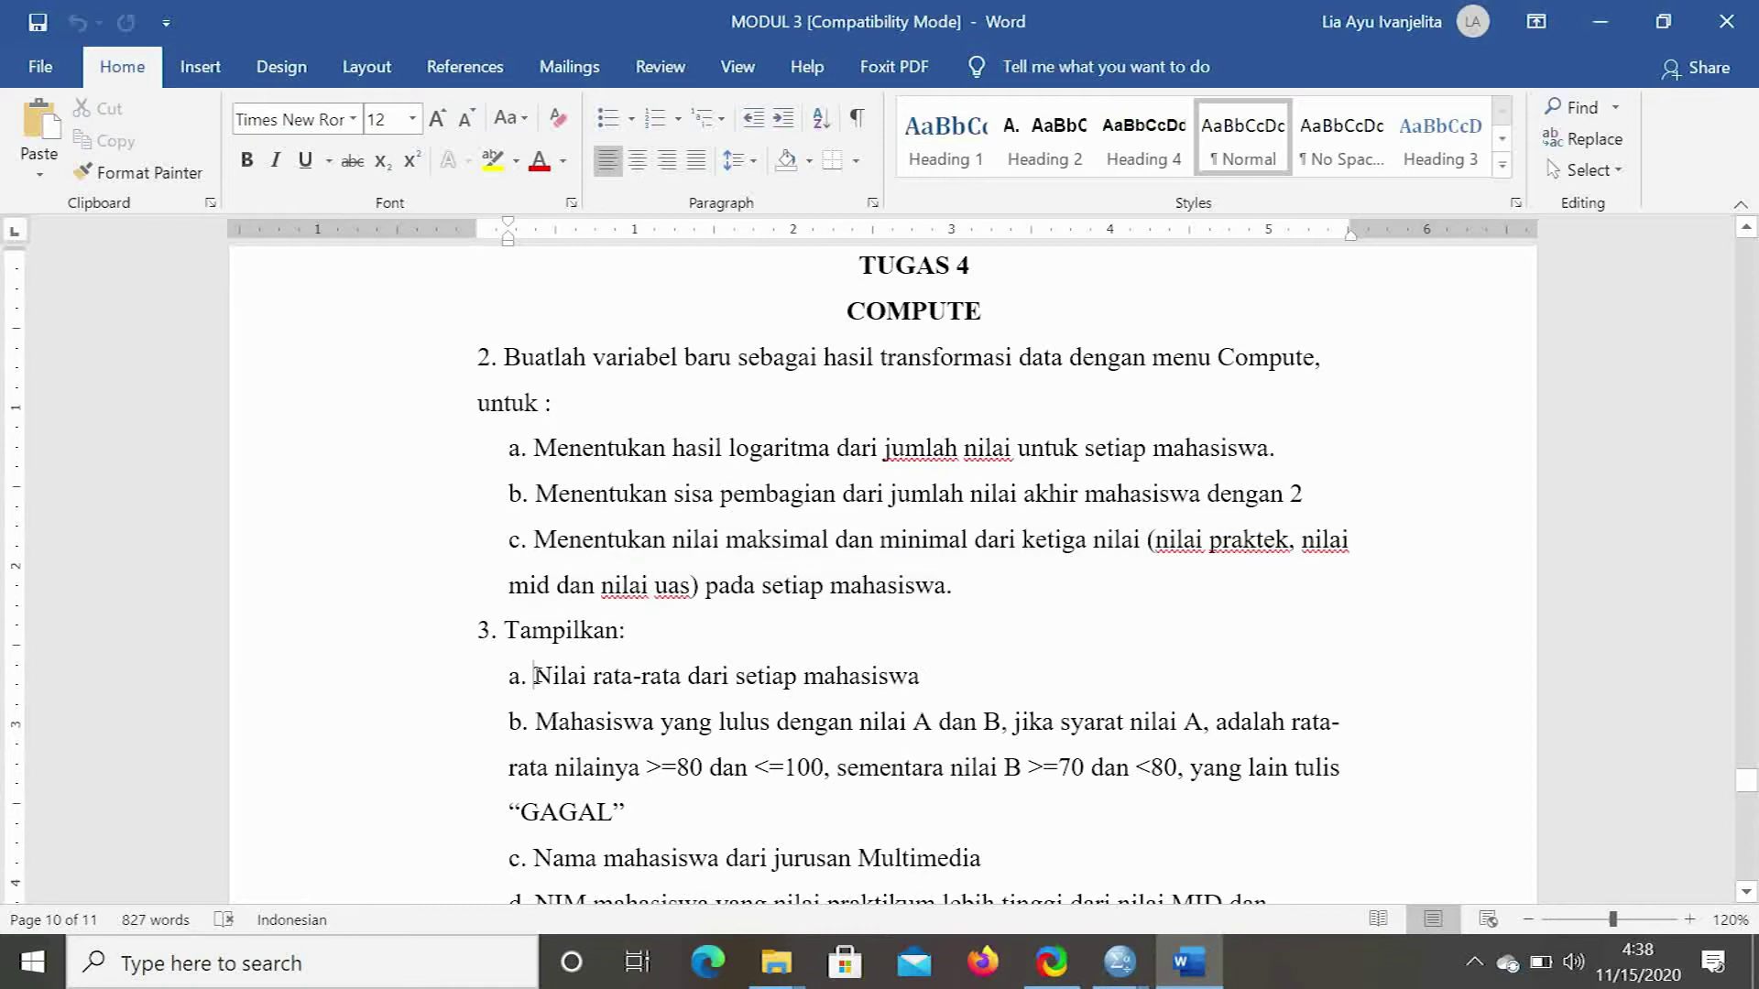
drag(539, 676, 953, 672)
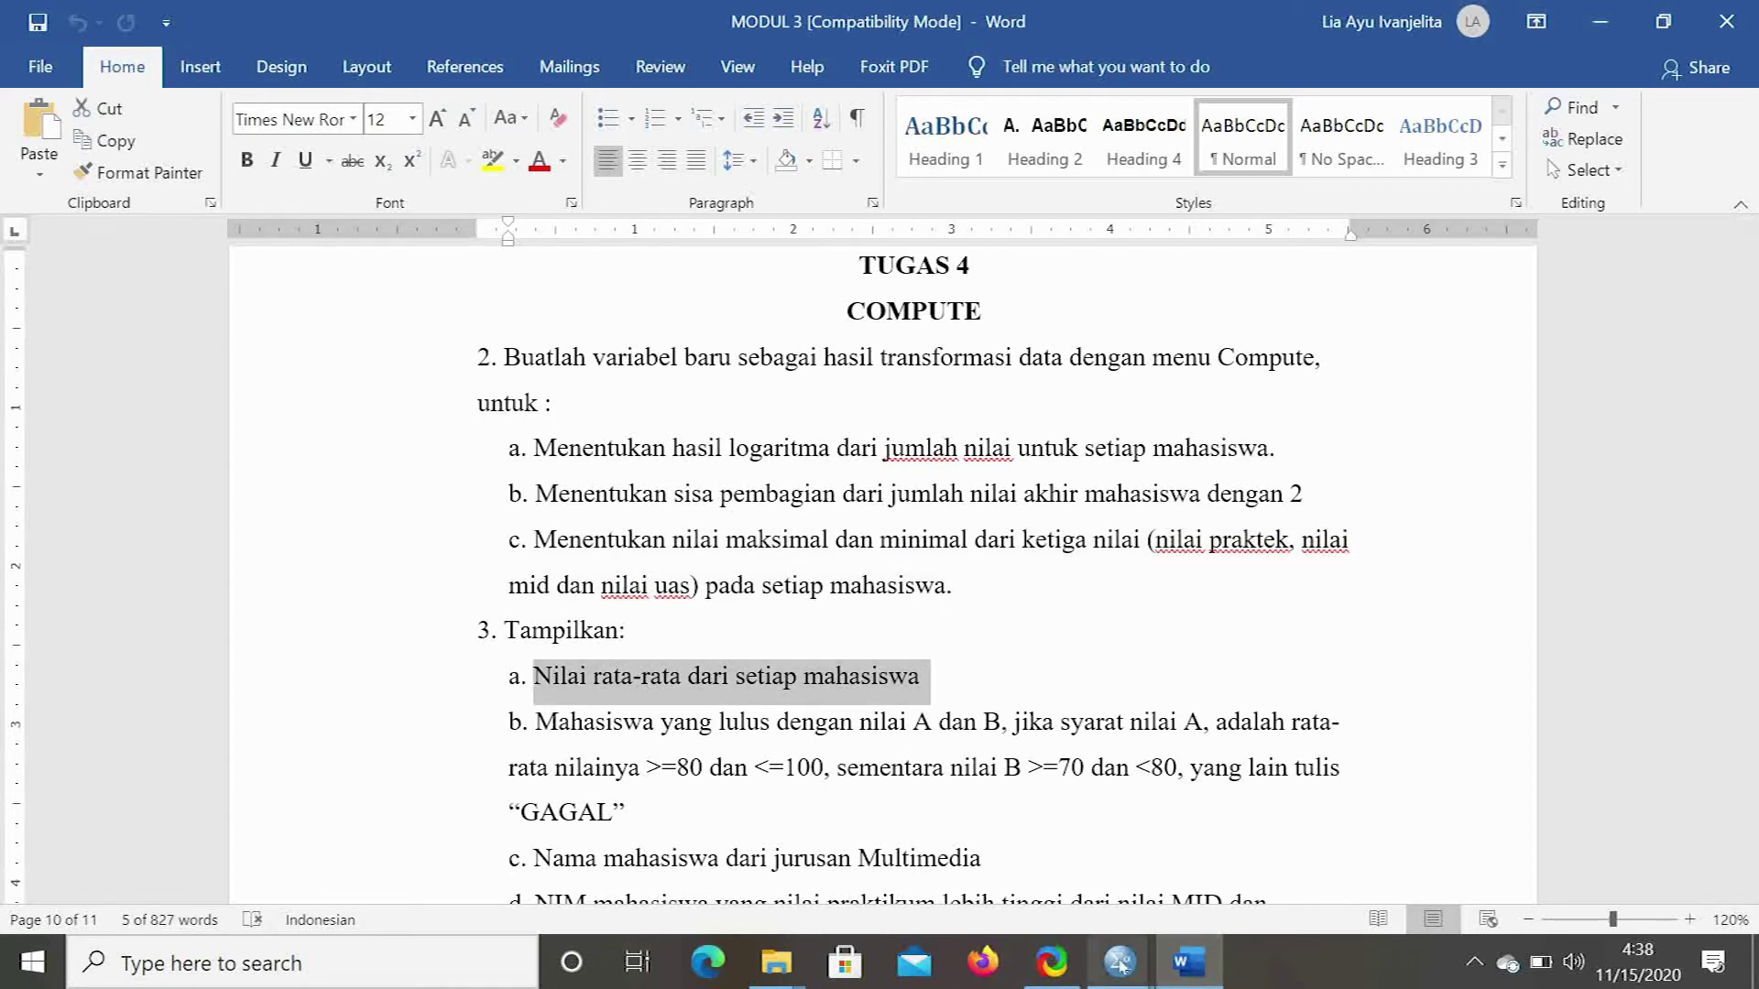
Switch back to the SPSS data window and start a cleared Compute Variable operation with the target variable NILAI_RATA1
click(1120, 955)
click(1194, 882)
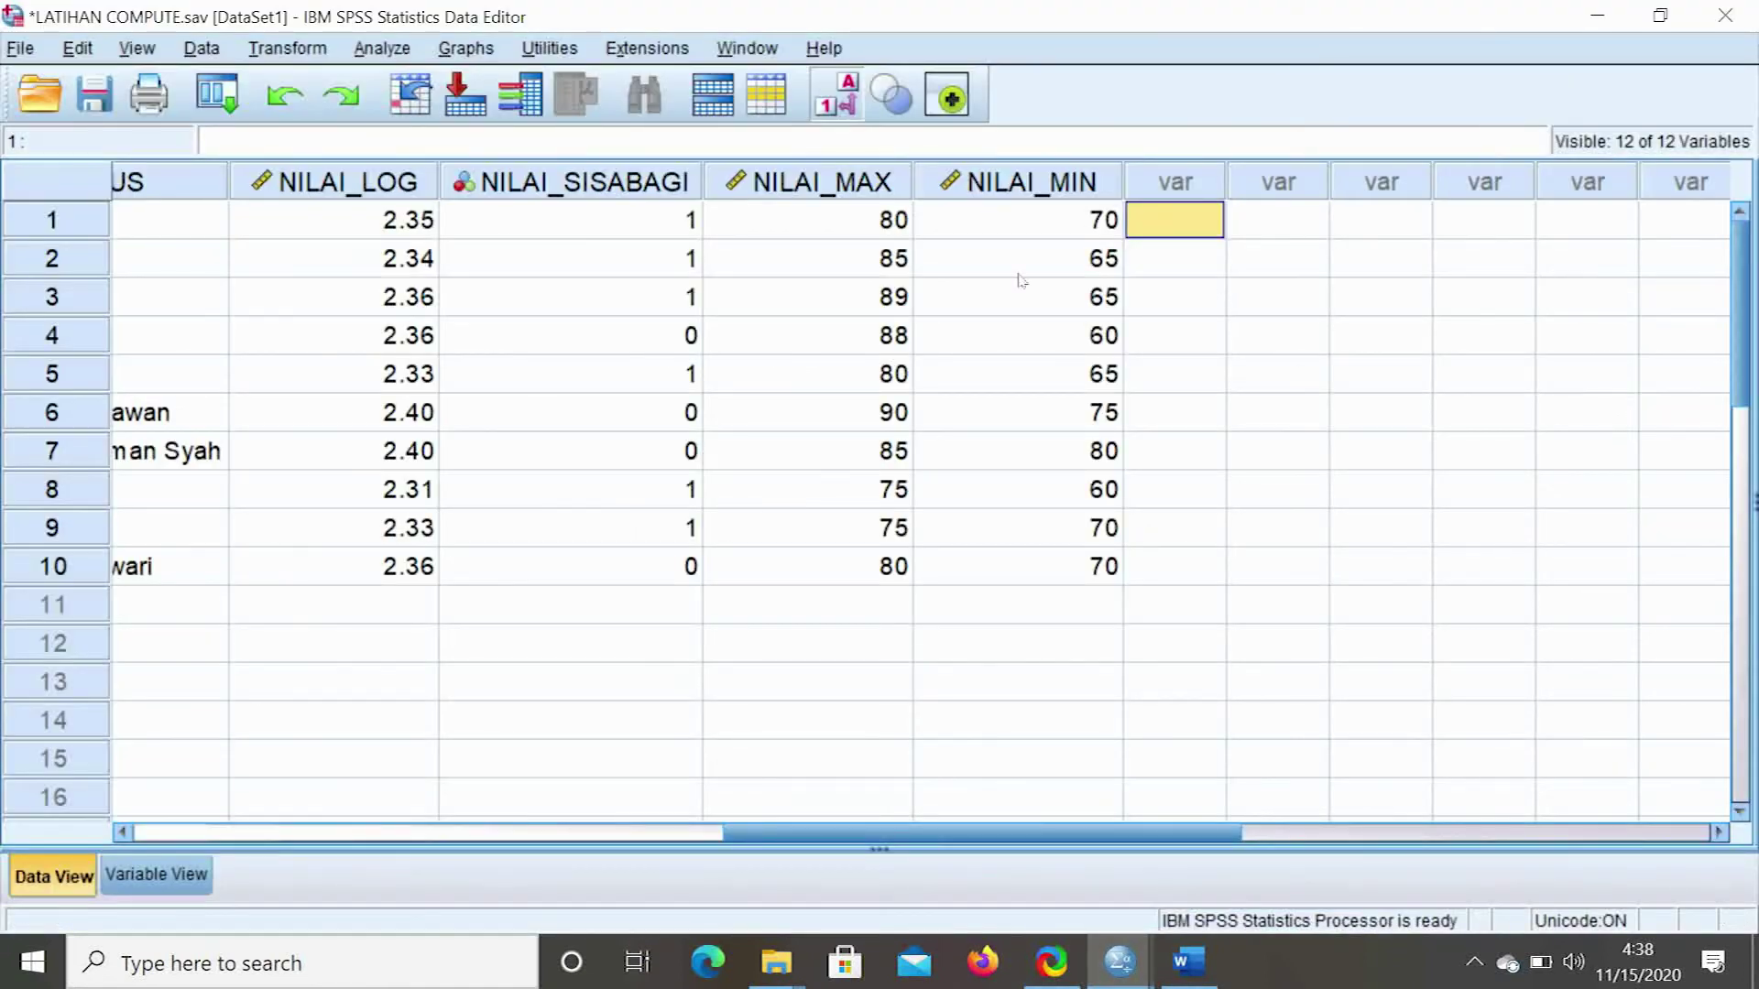
click(287, 47)
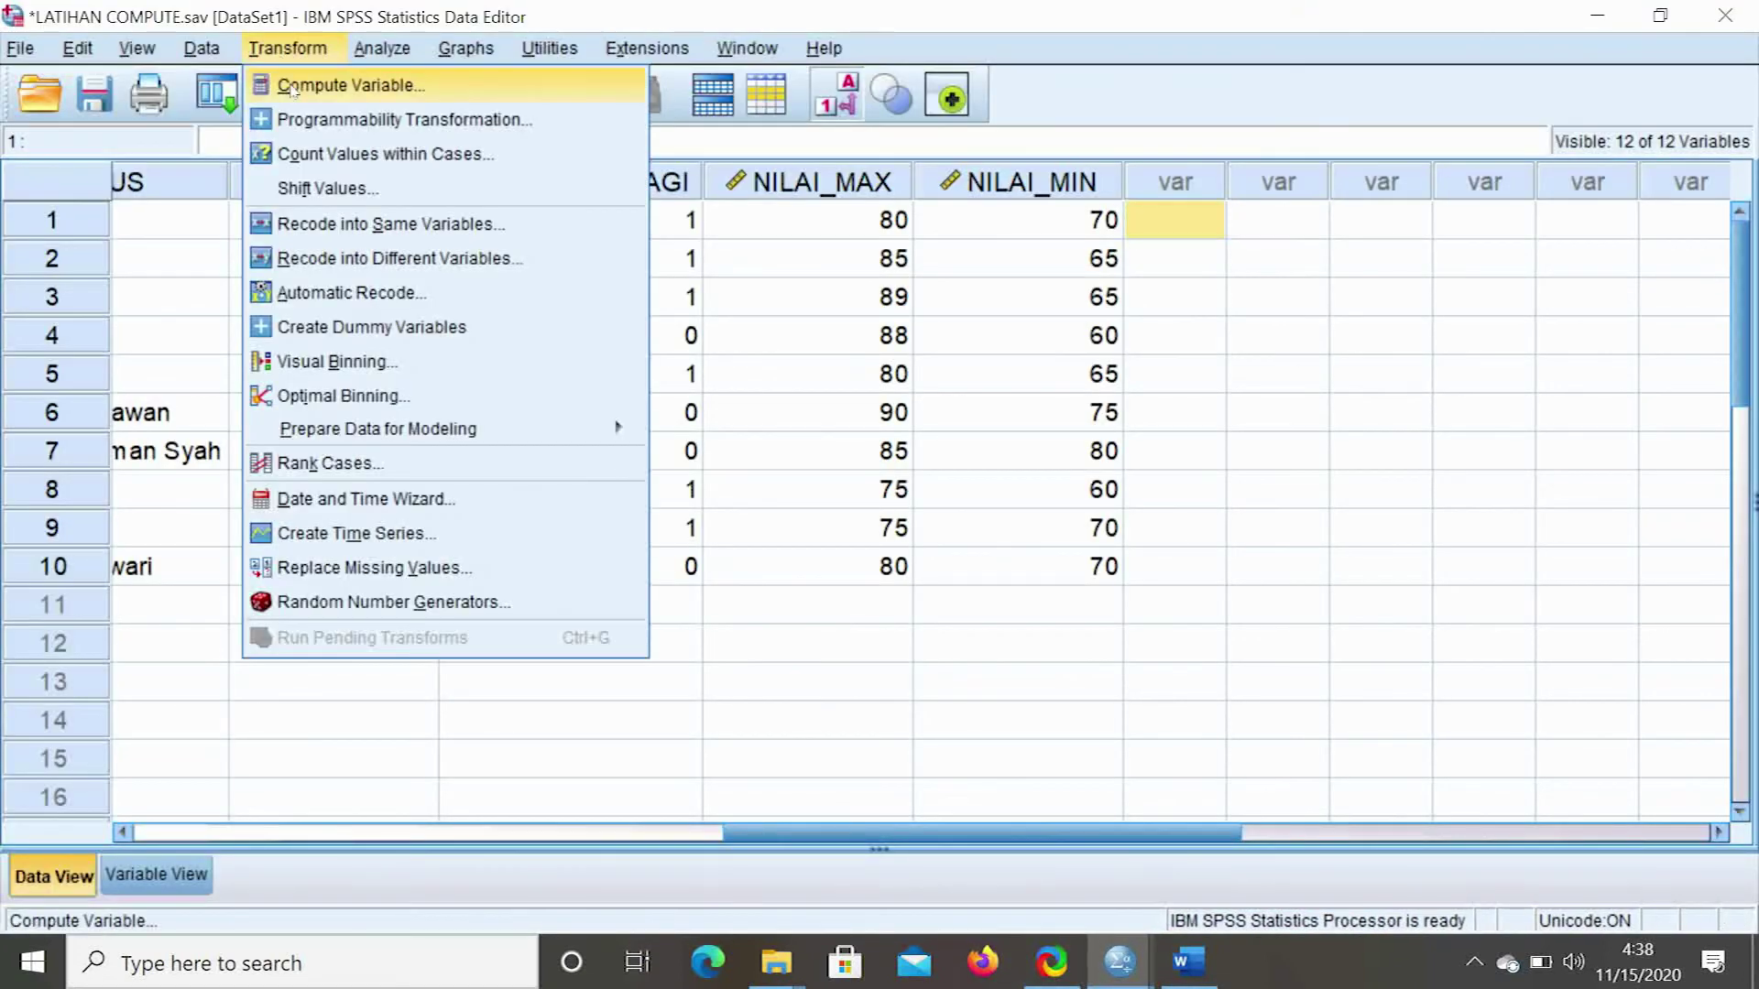
click(316, 79)
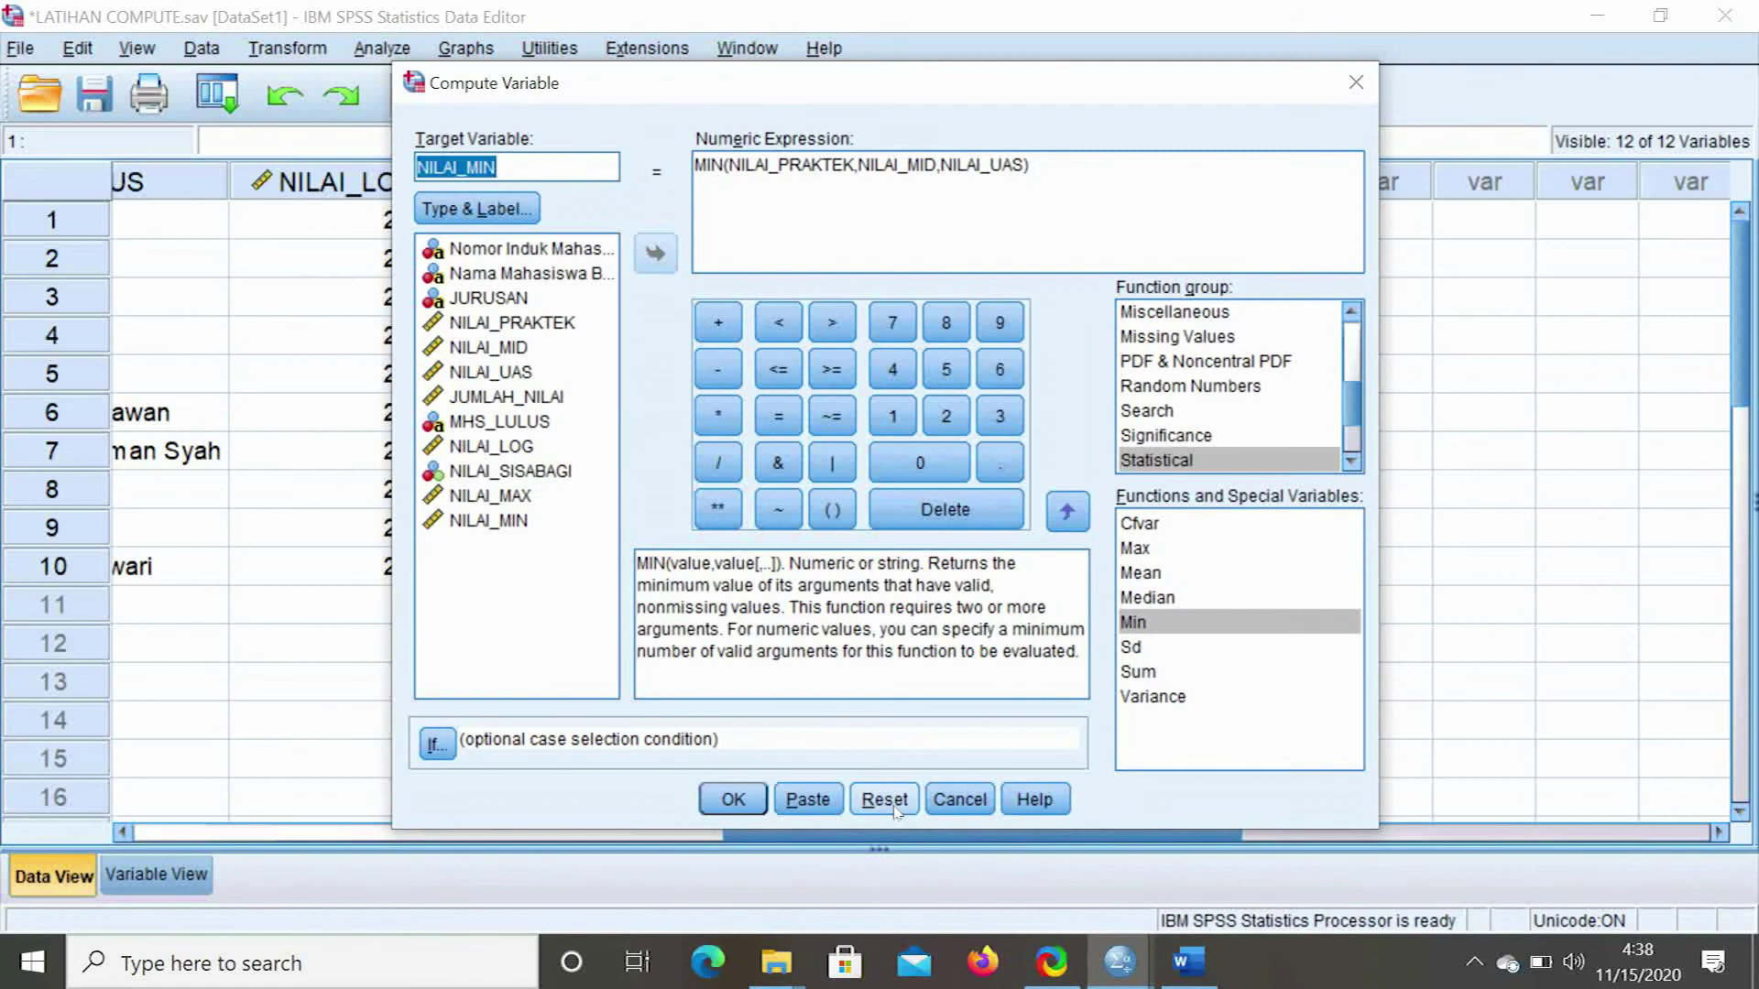
click(885, 800)
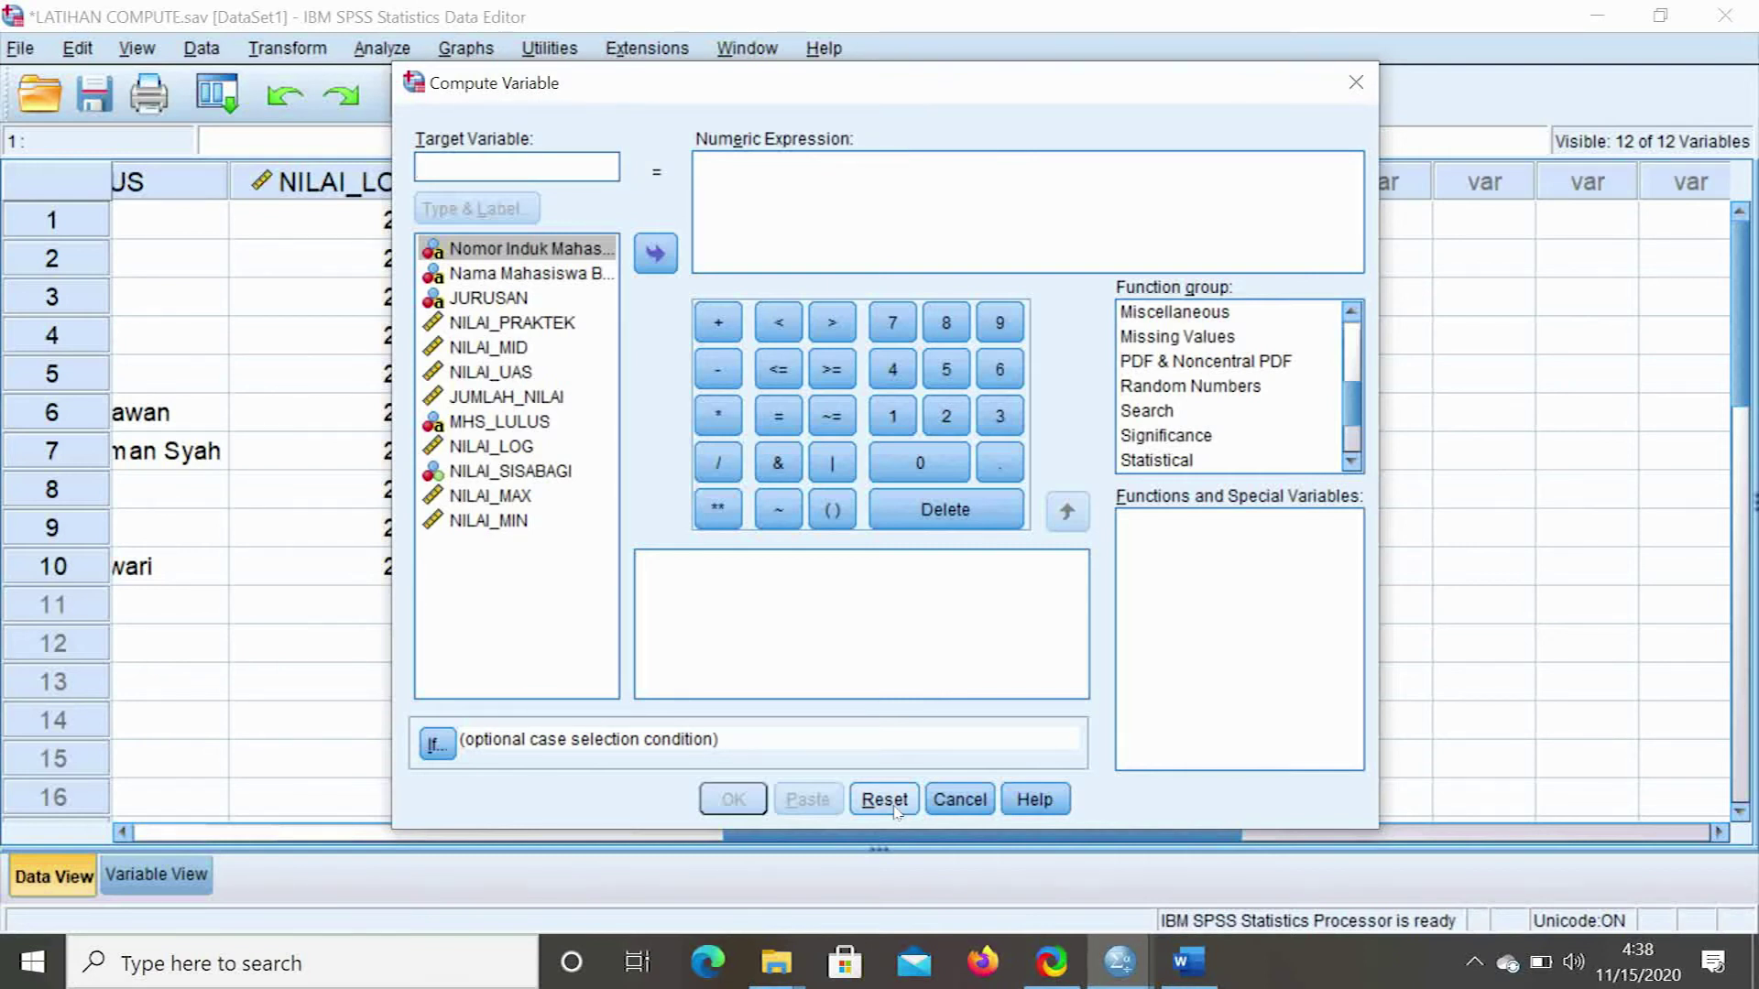
text(NILAI)
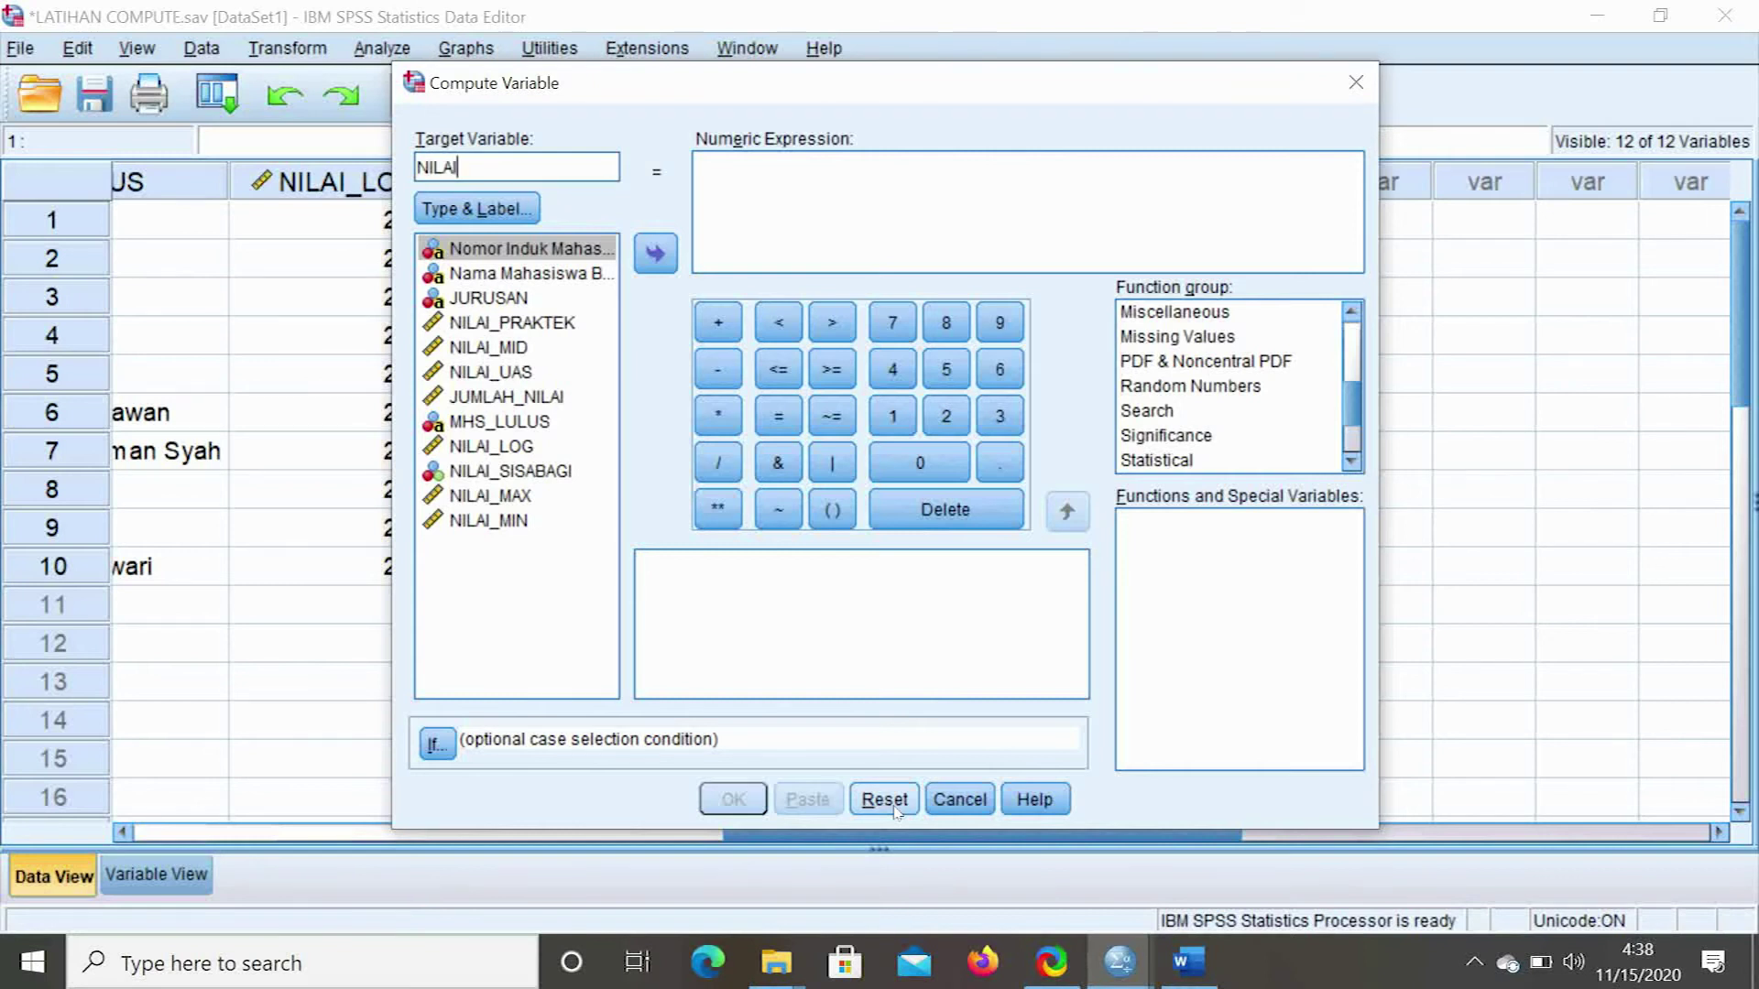
text(_RATA)
key(BackSpace)
key(BackSpace)
text(RATA1)
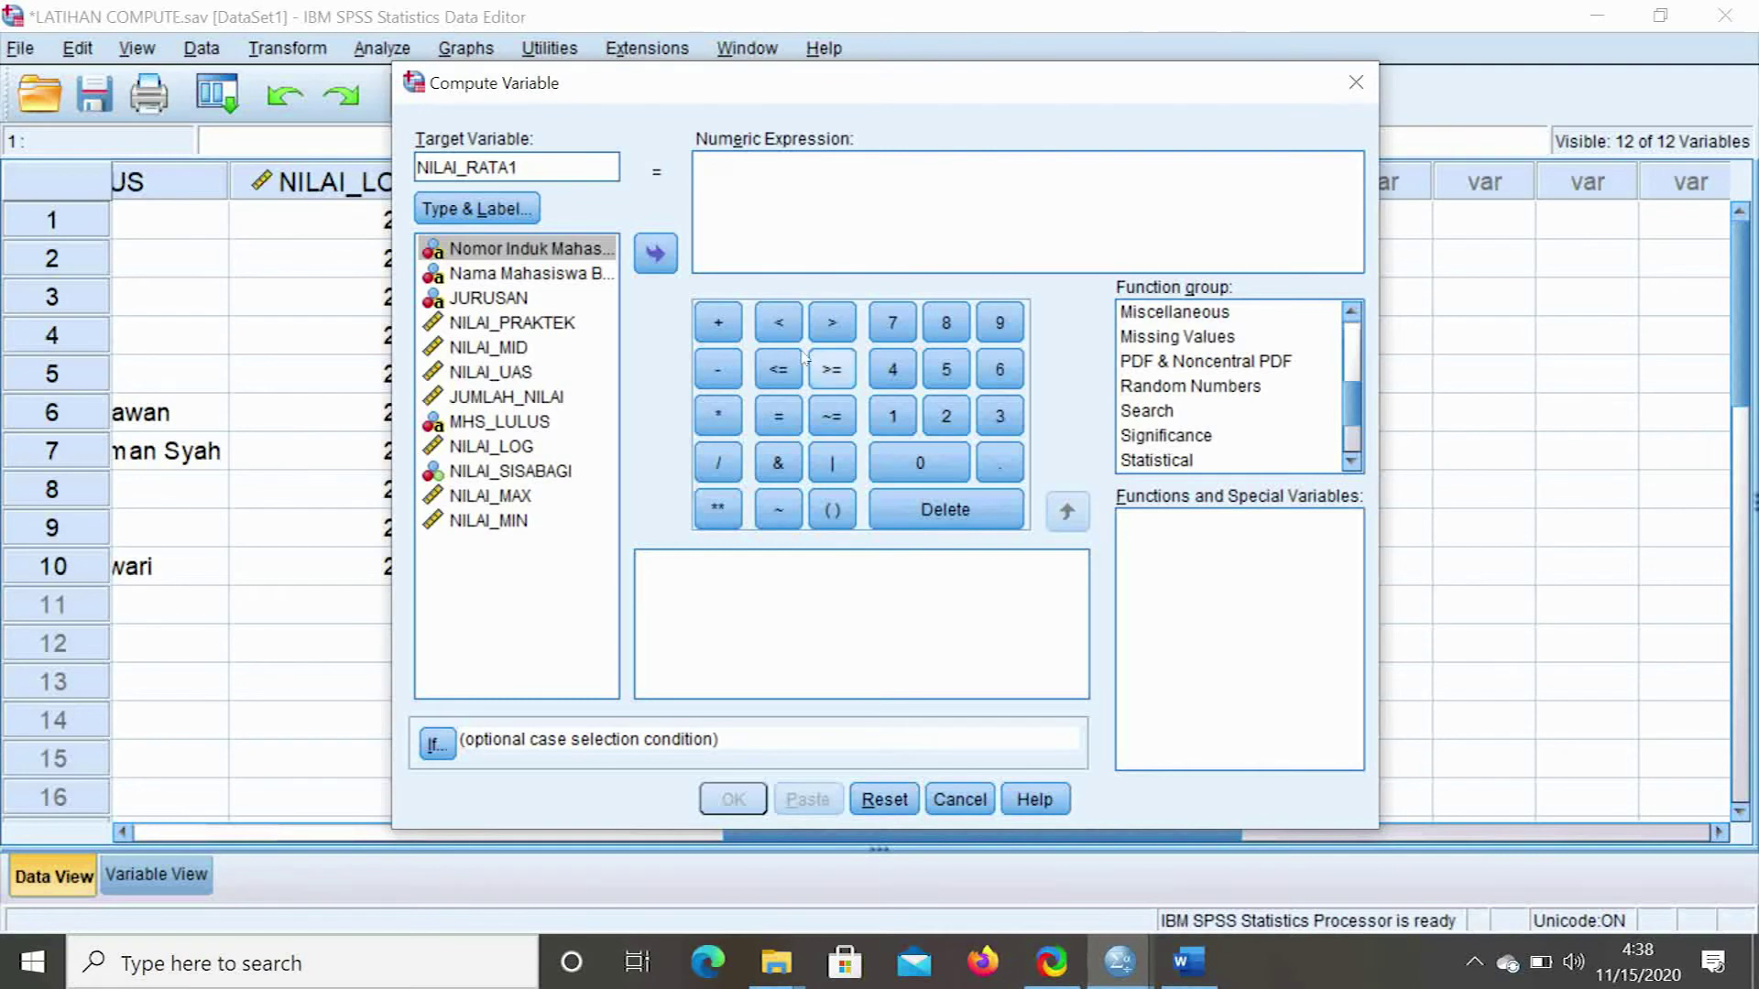
Build the numeric expression MEAN(NILAI_PRAKTEK,NILAI_MID,NILAI_UAS) for NILAI_RATA1 using the Mean function from the Statistical group
click(697, 163)
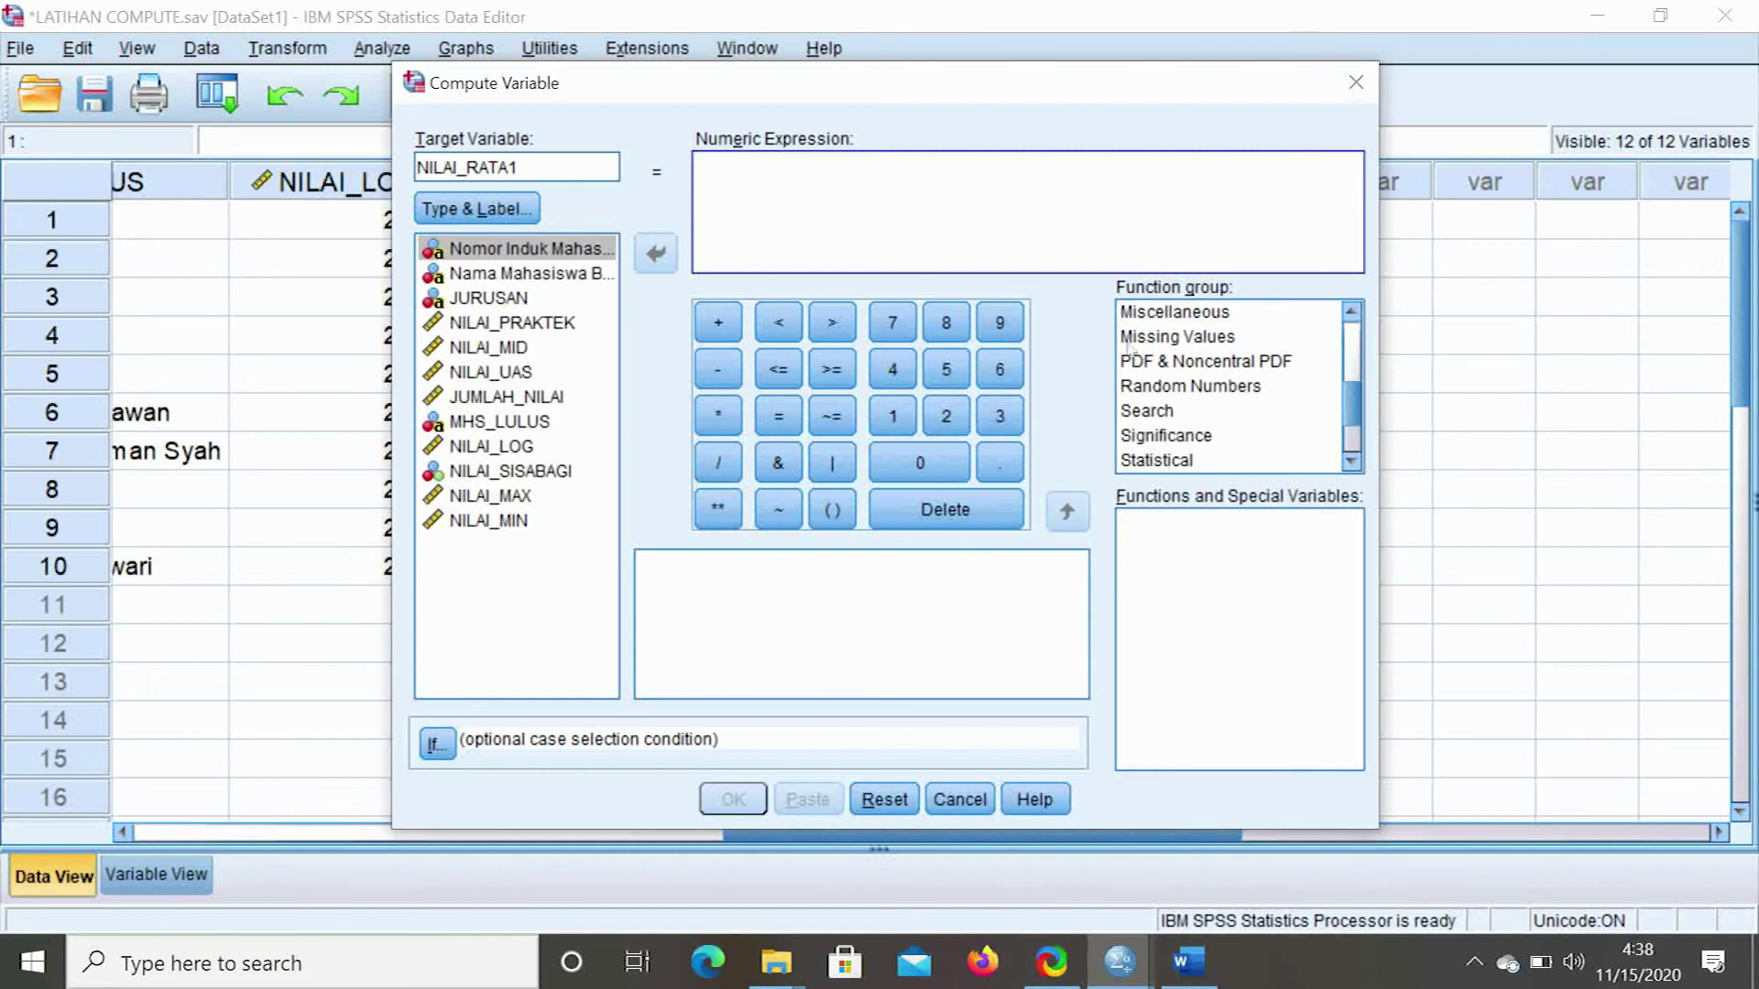
click(1179, 462)
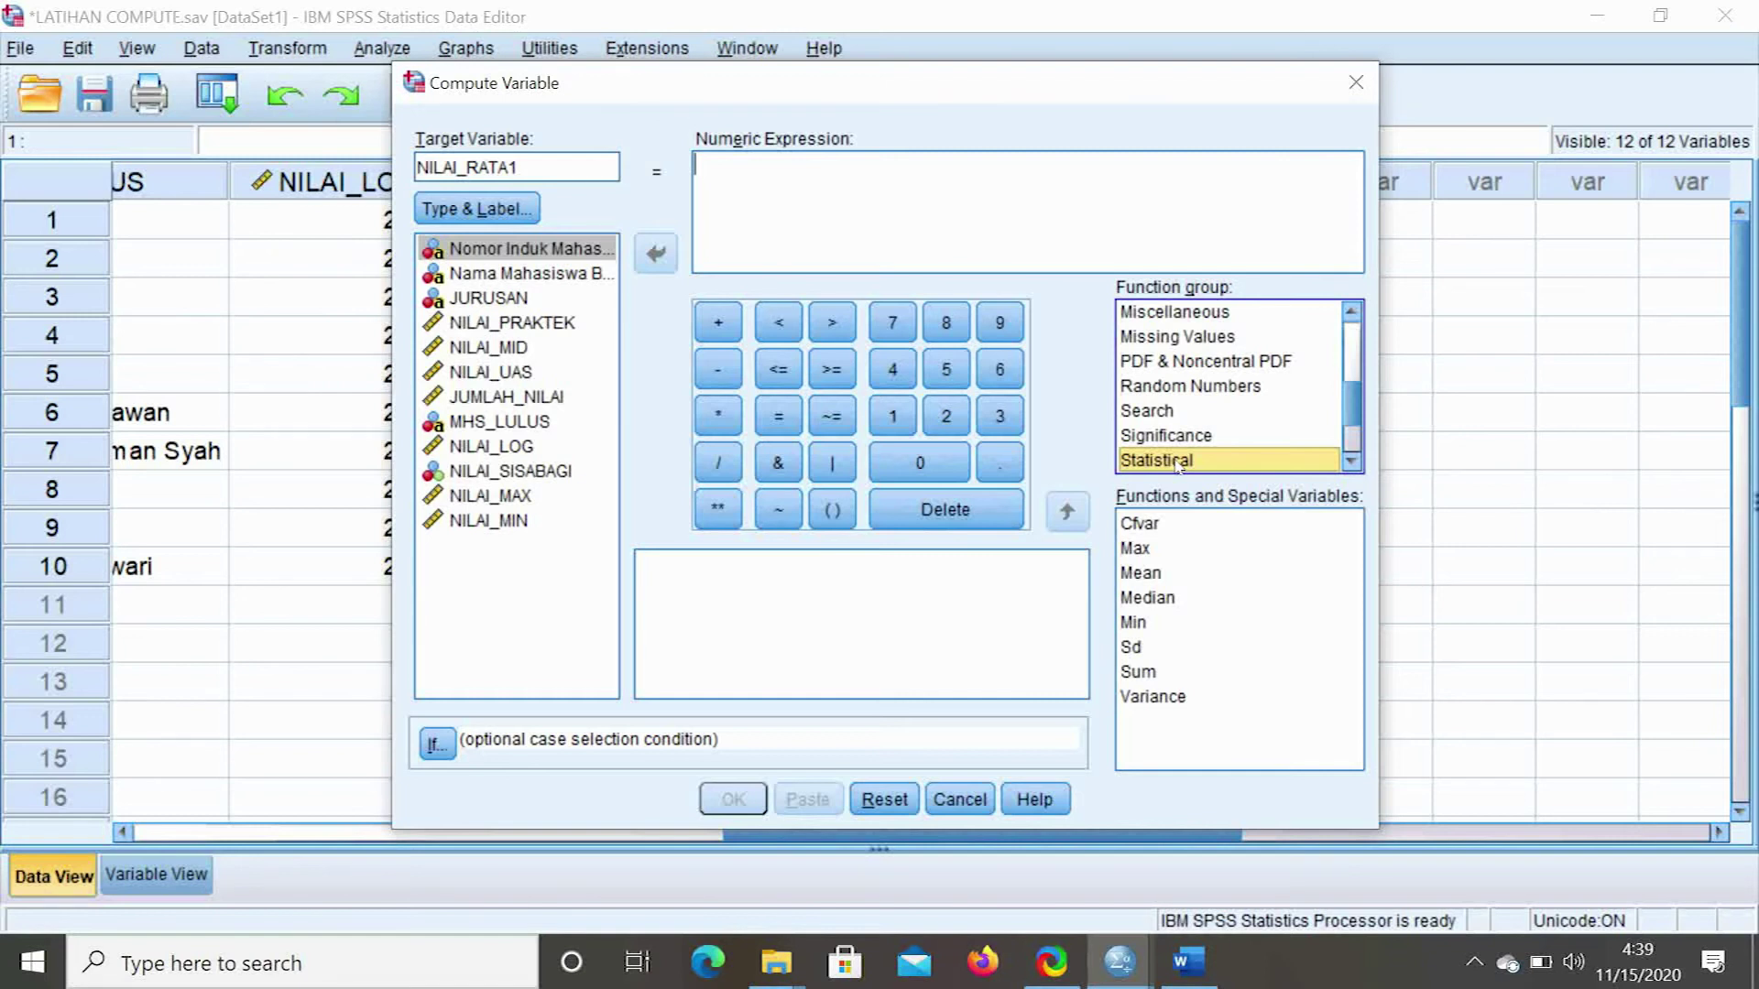
click(1150, 575)
double_click(1150, 576)
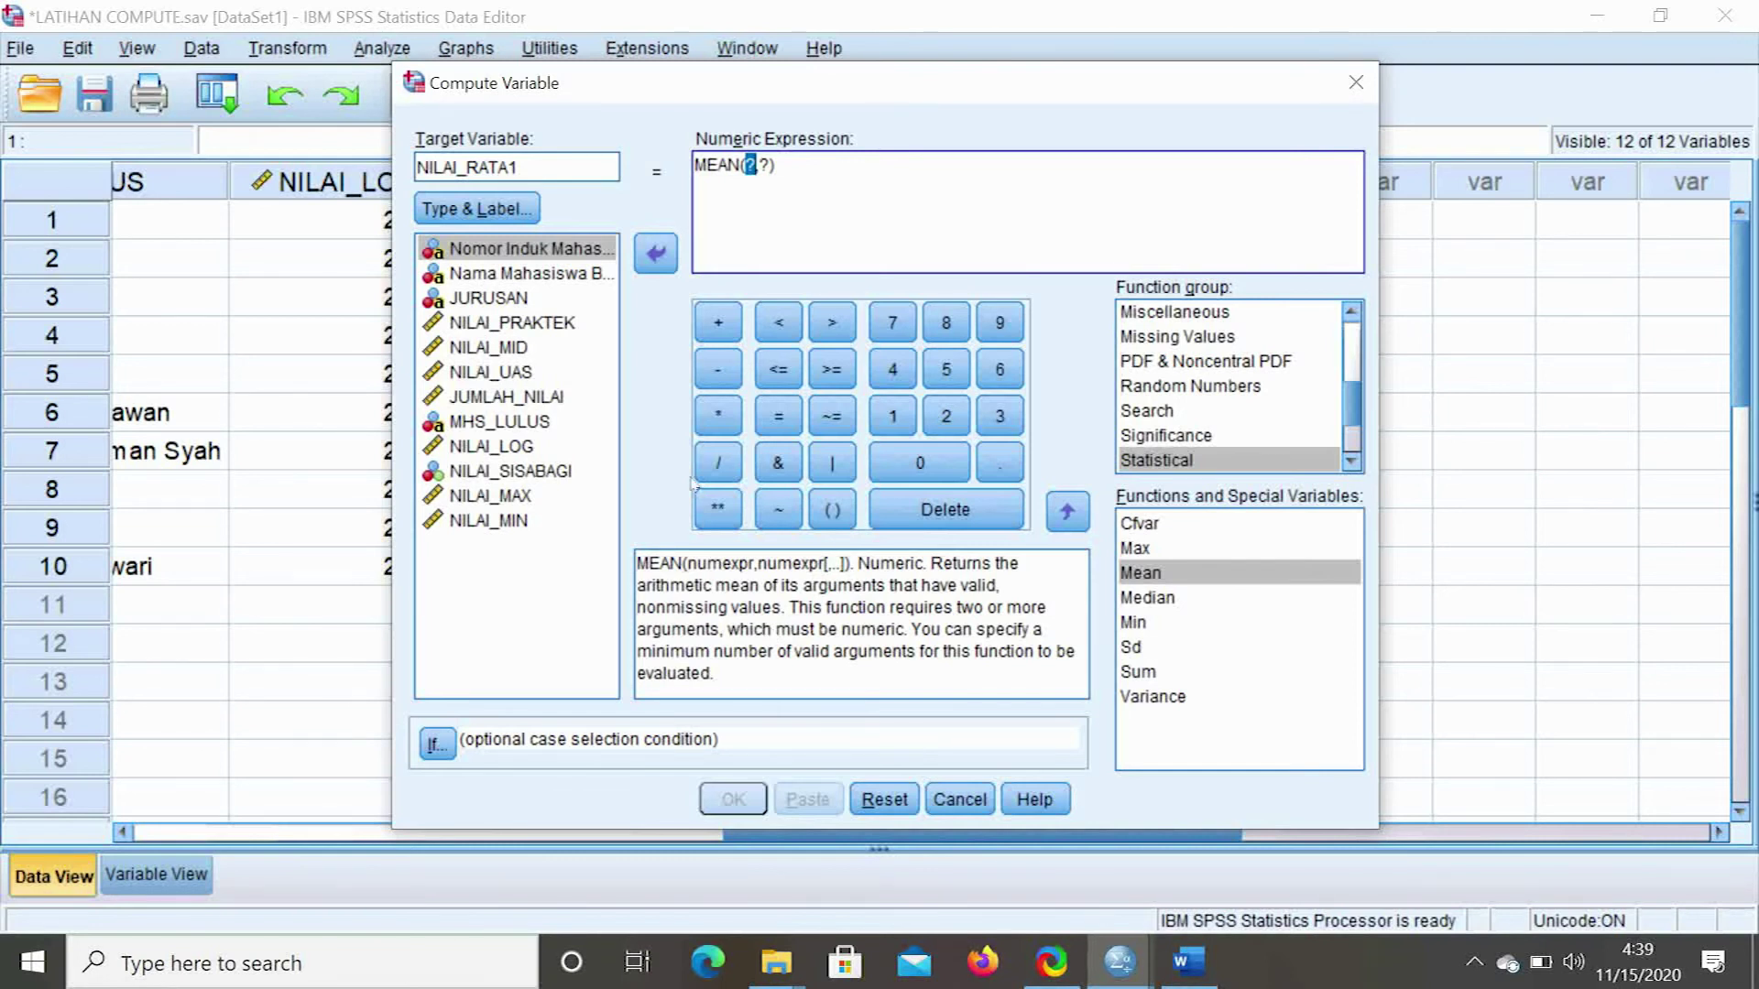
double_click(540, 330)
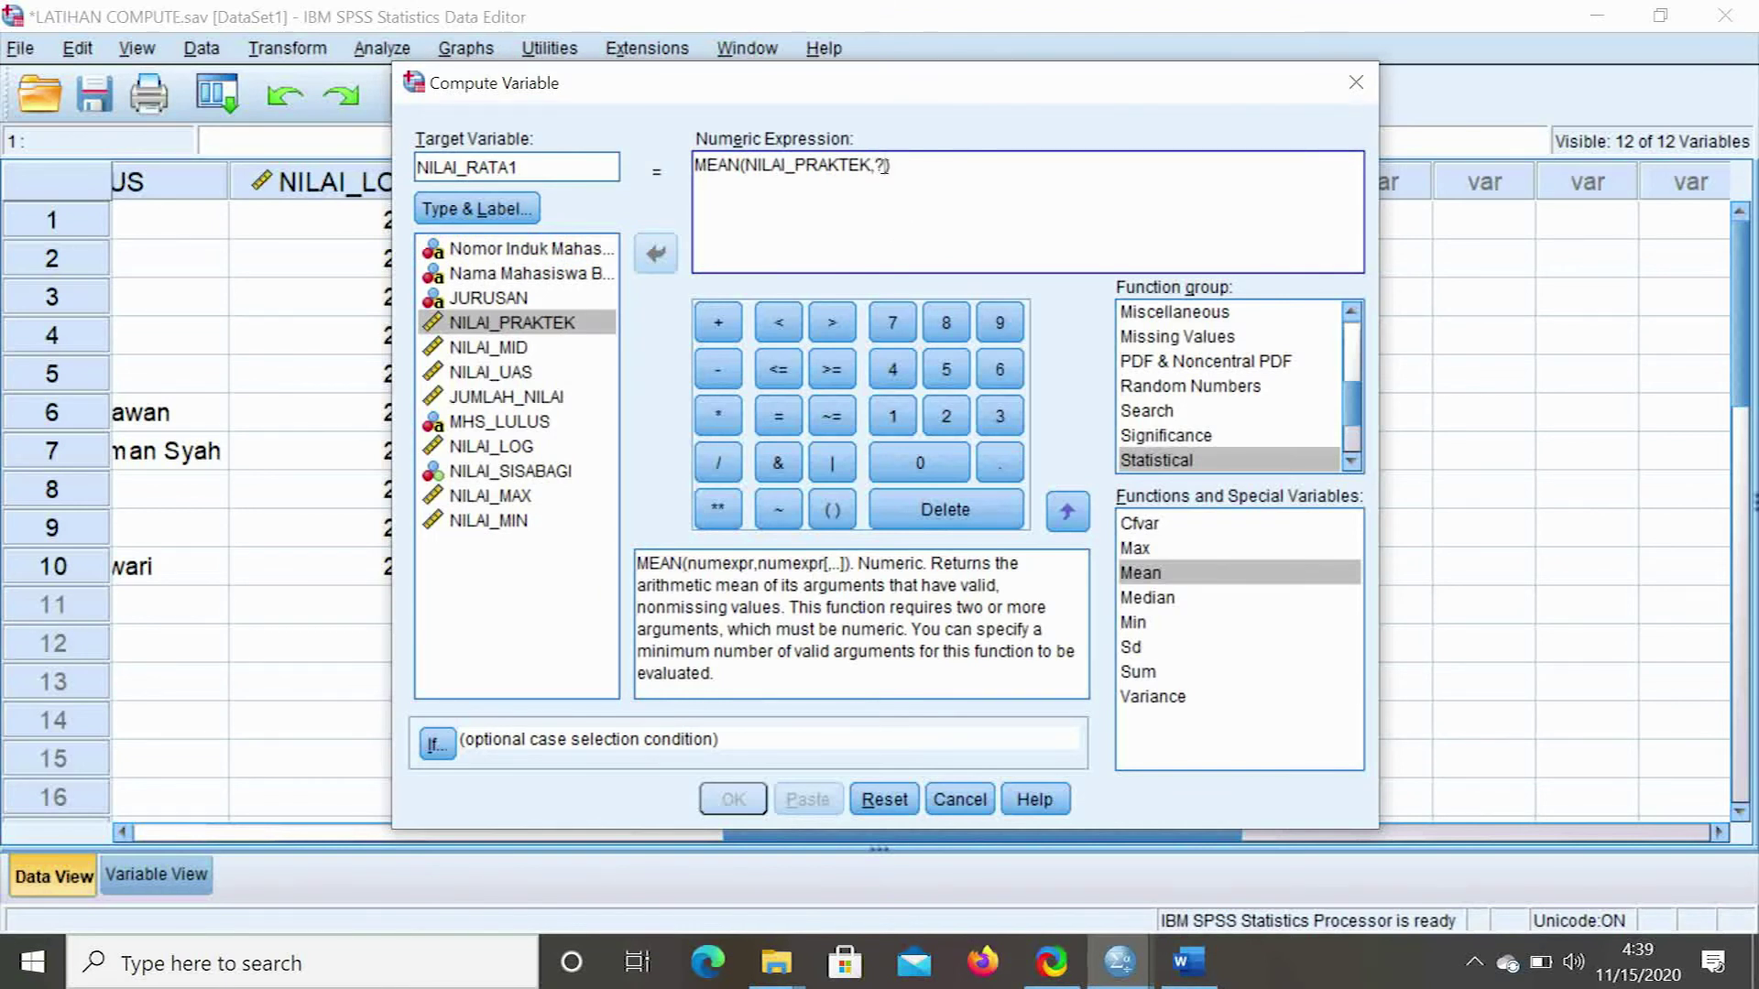
key(Delete)
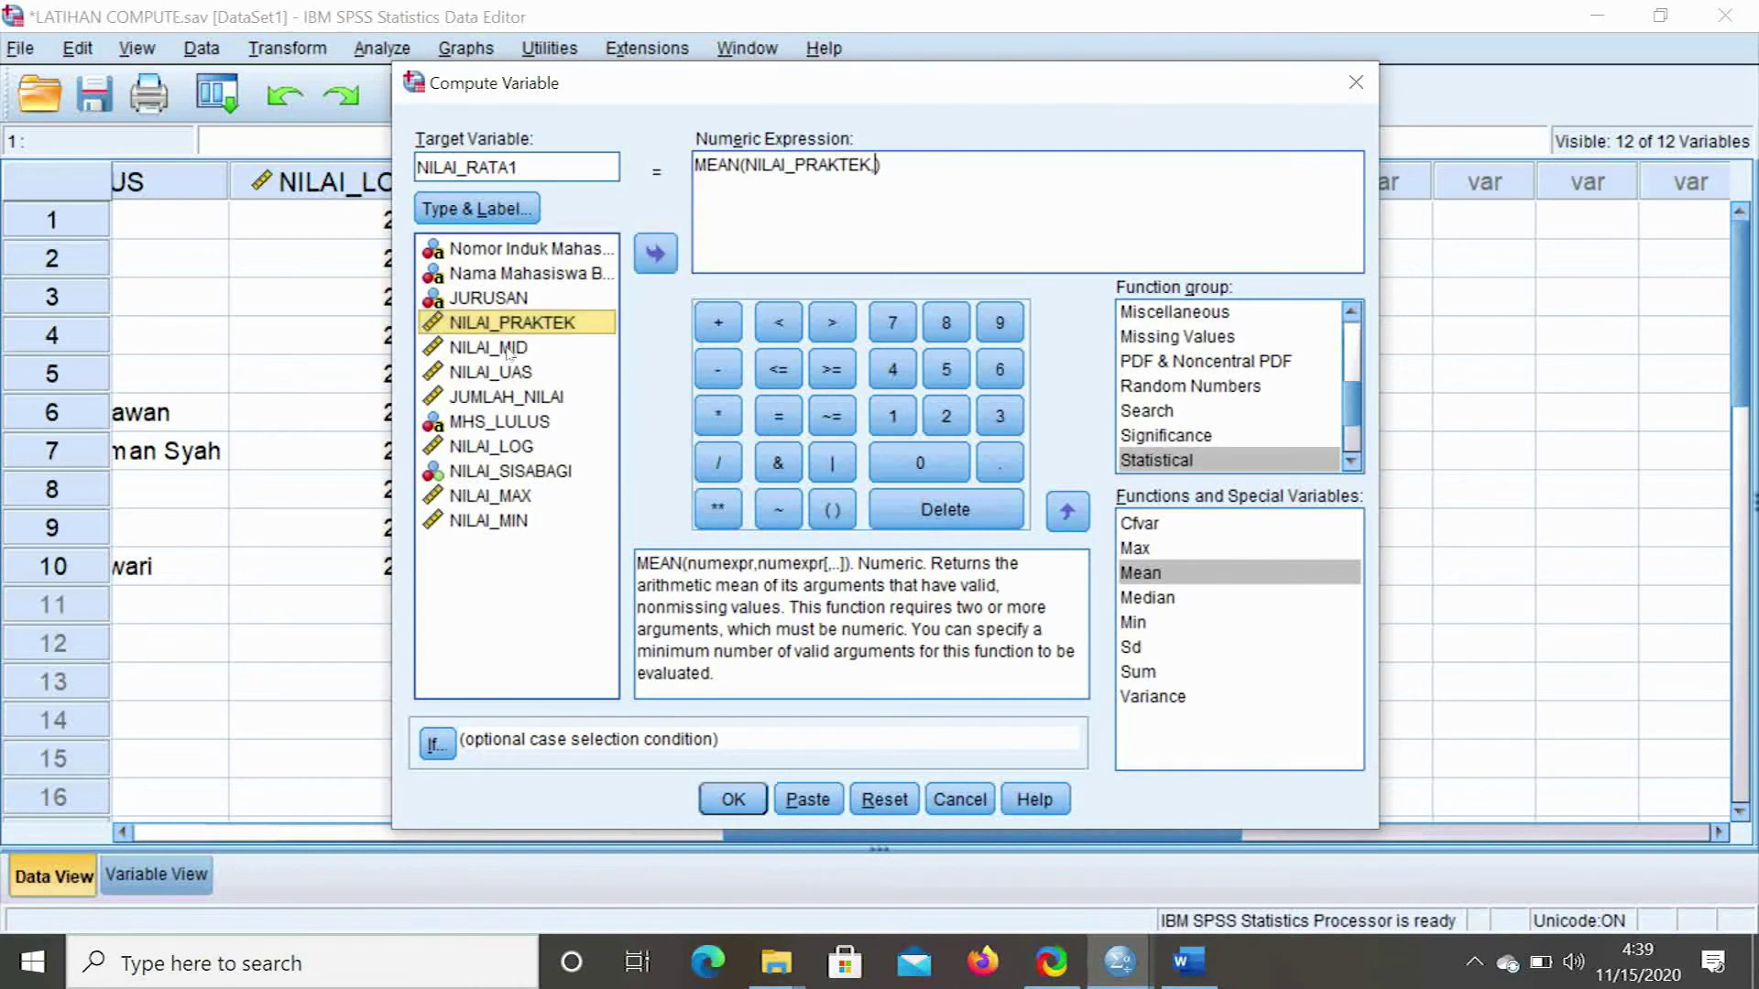
double_click(511, 347)
text(,)
double_click(490, 372)
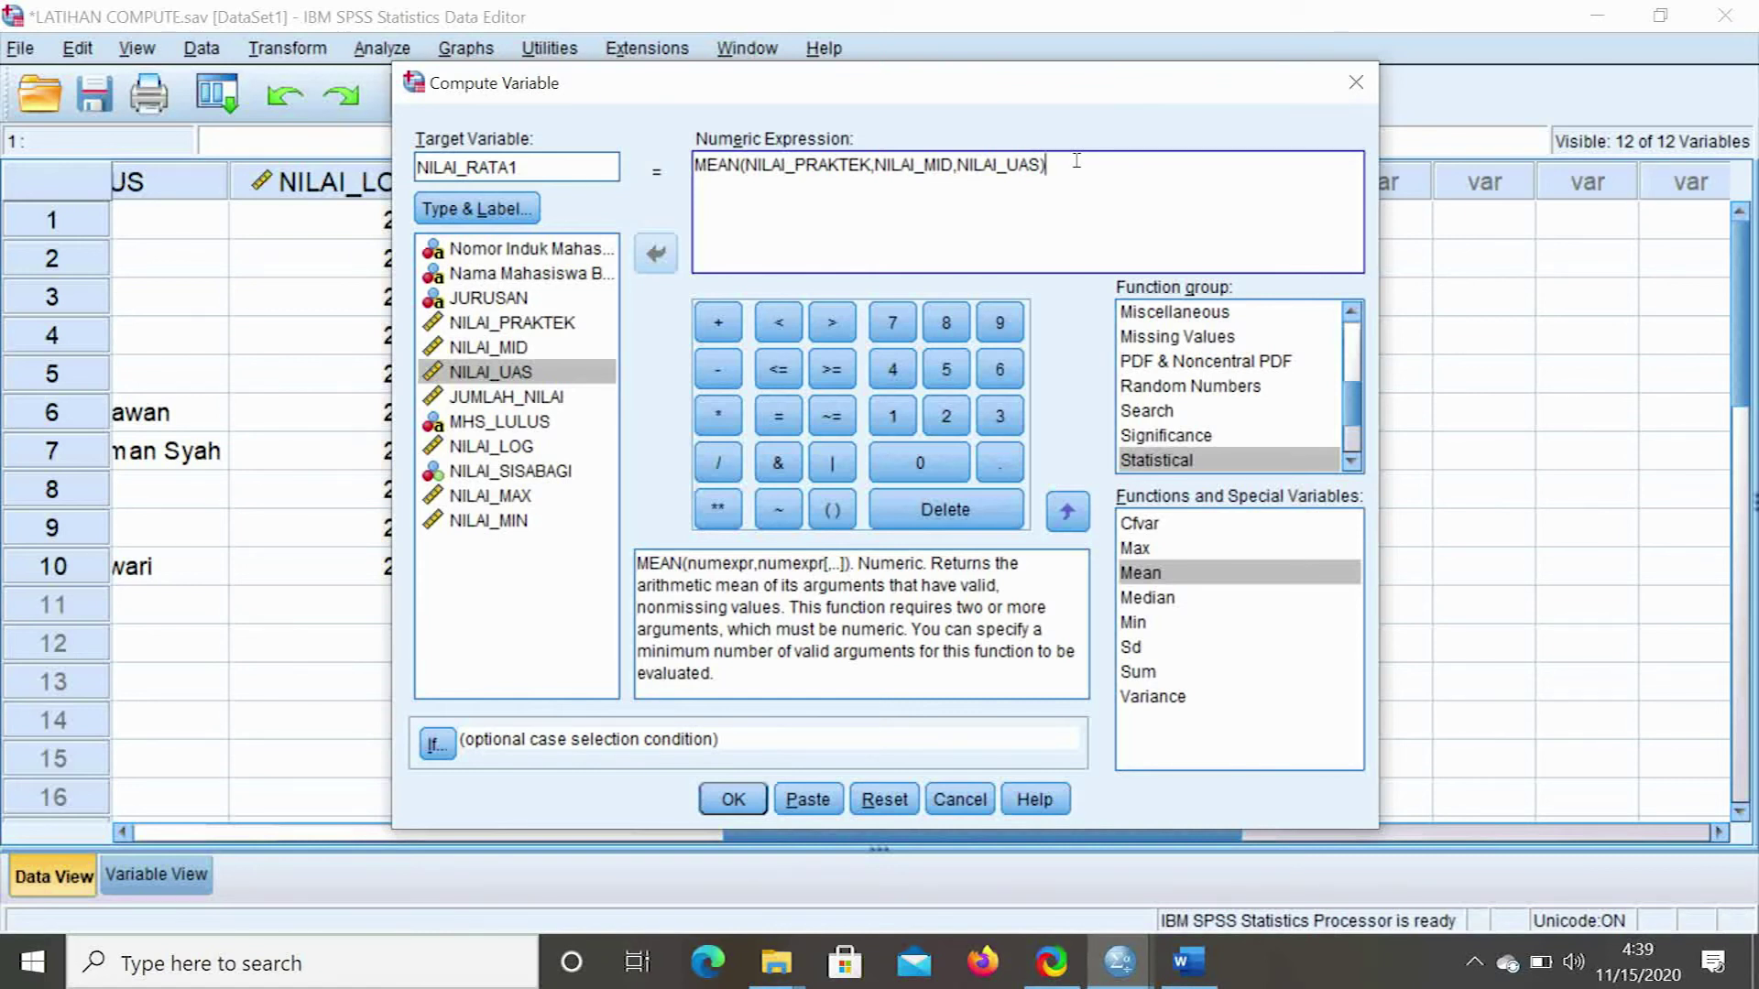
Run the NILAI_RATA1 computation and return to the LATIHAN COMPUTE.sav data window
click(744, 801)
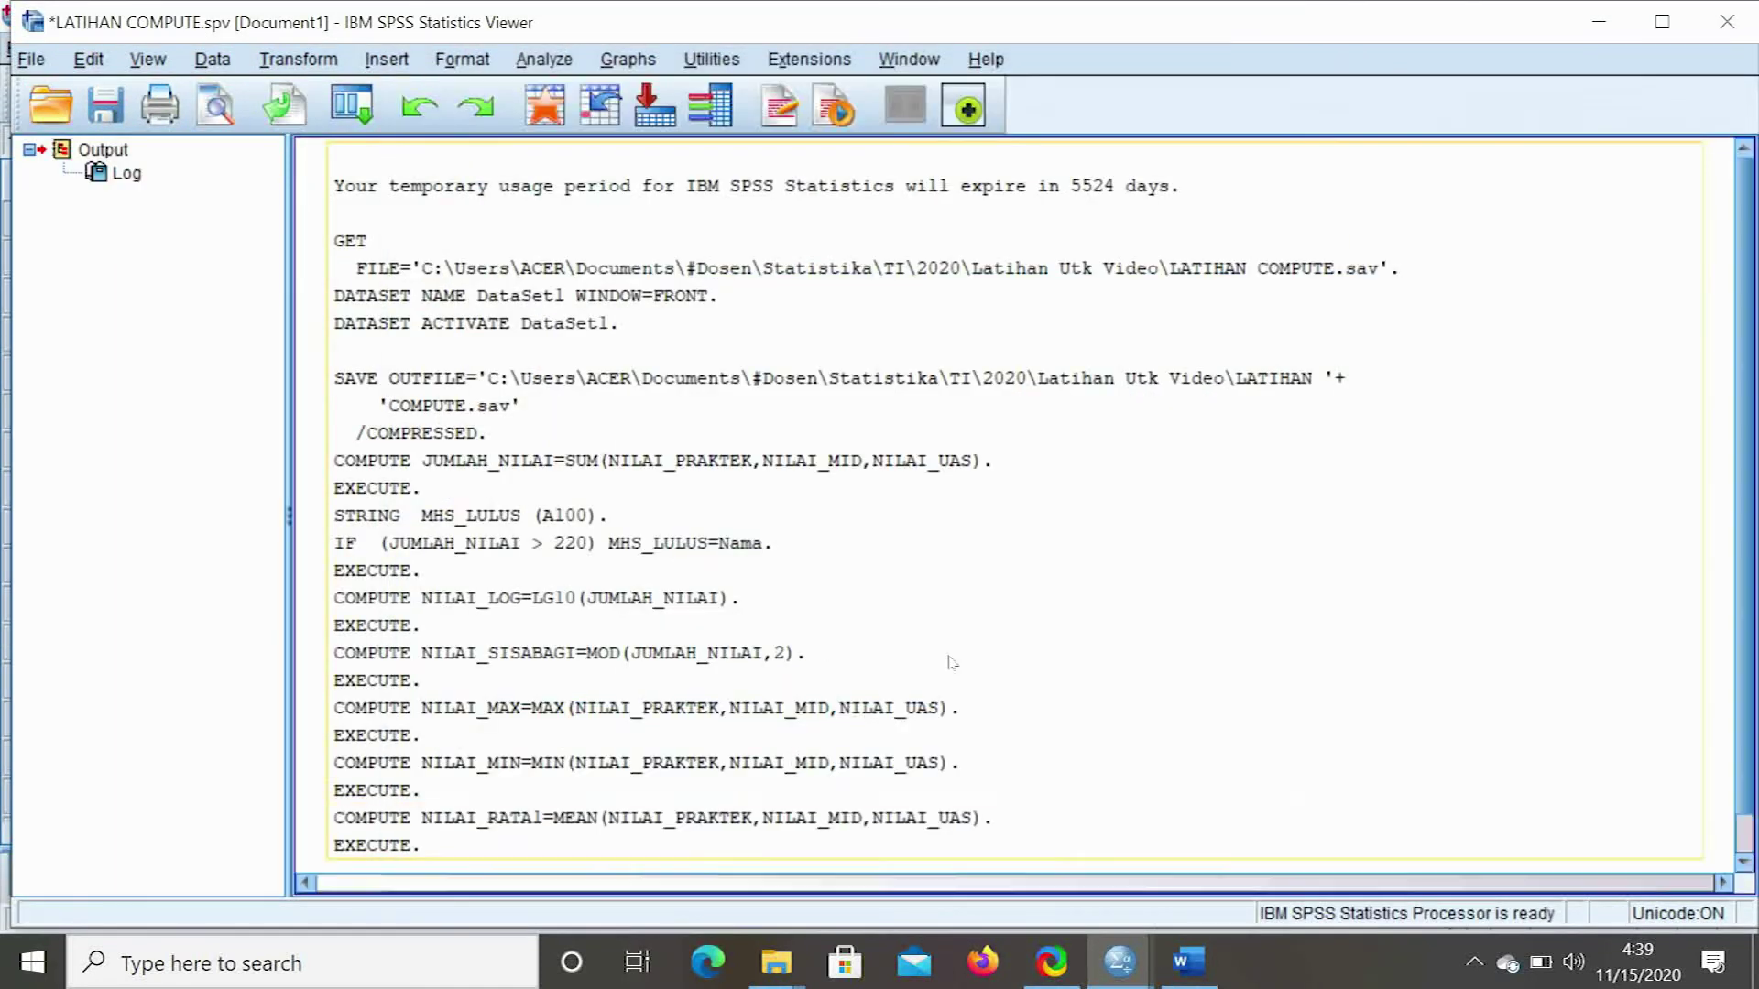
mouse_move(1120, 962)
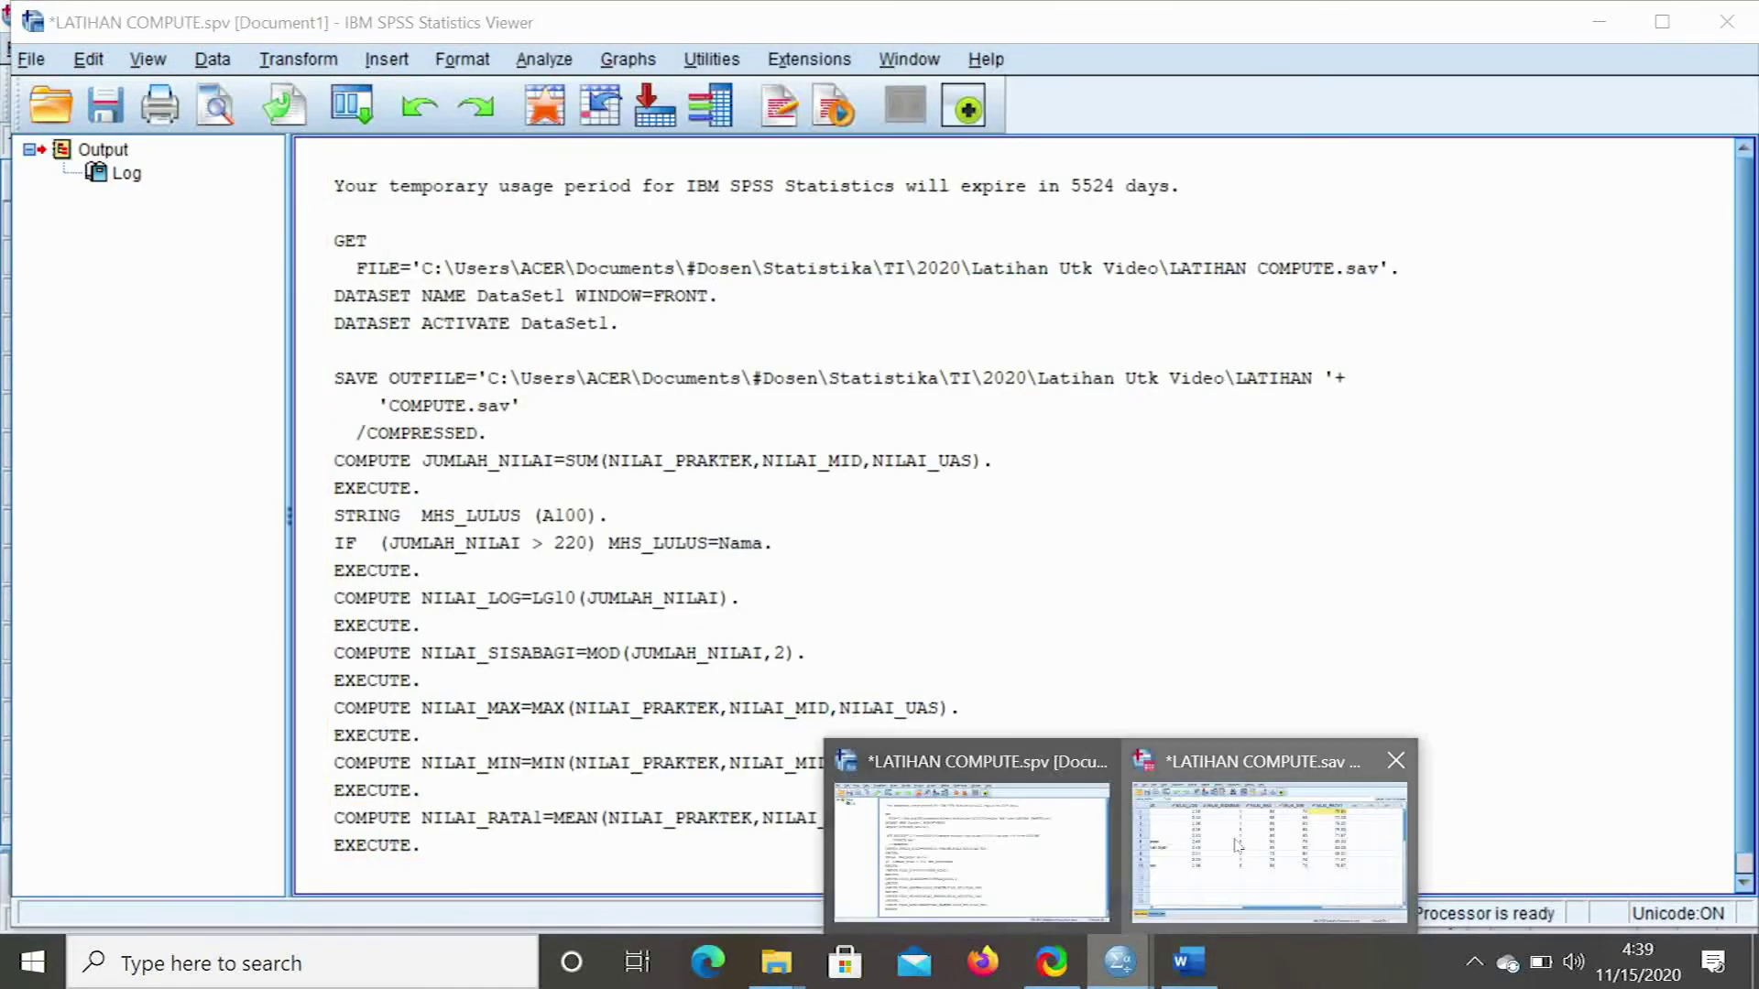
click(1260, 834)
Select the first empty column beside NILAI_RATA1 and start a cleared Compute Variable operation with the target variable NILAI_RATA2
click(1404, 220)
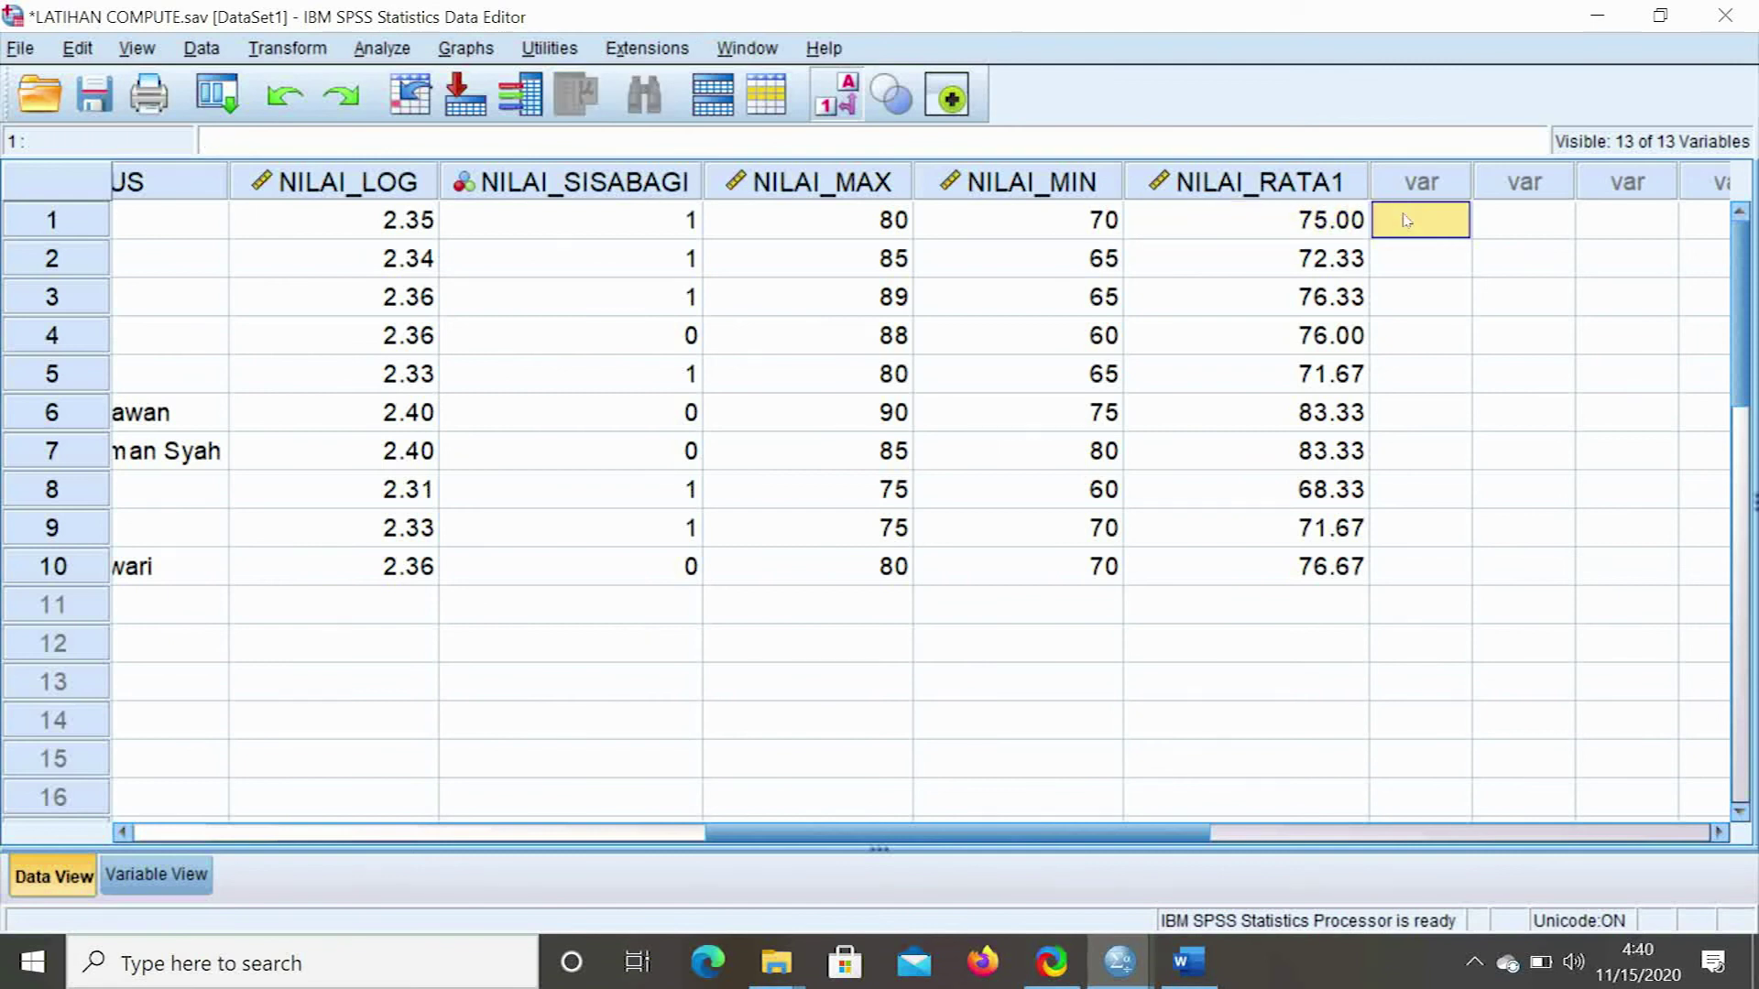
click(288, 50)
click(302, 85)
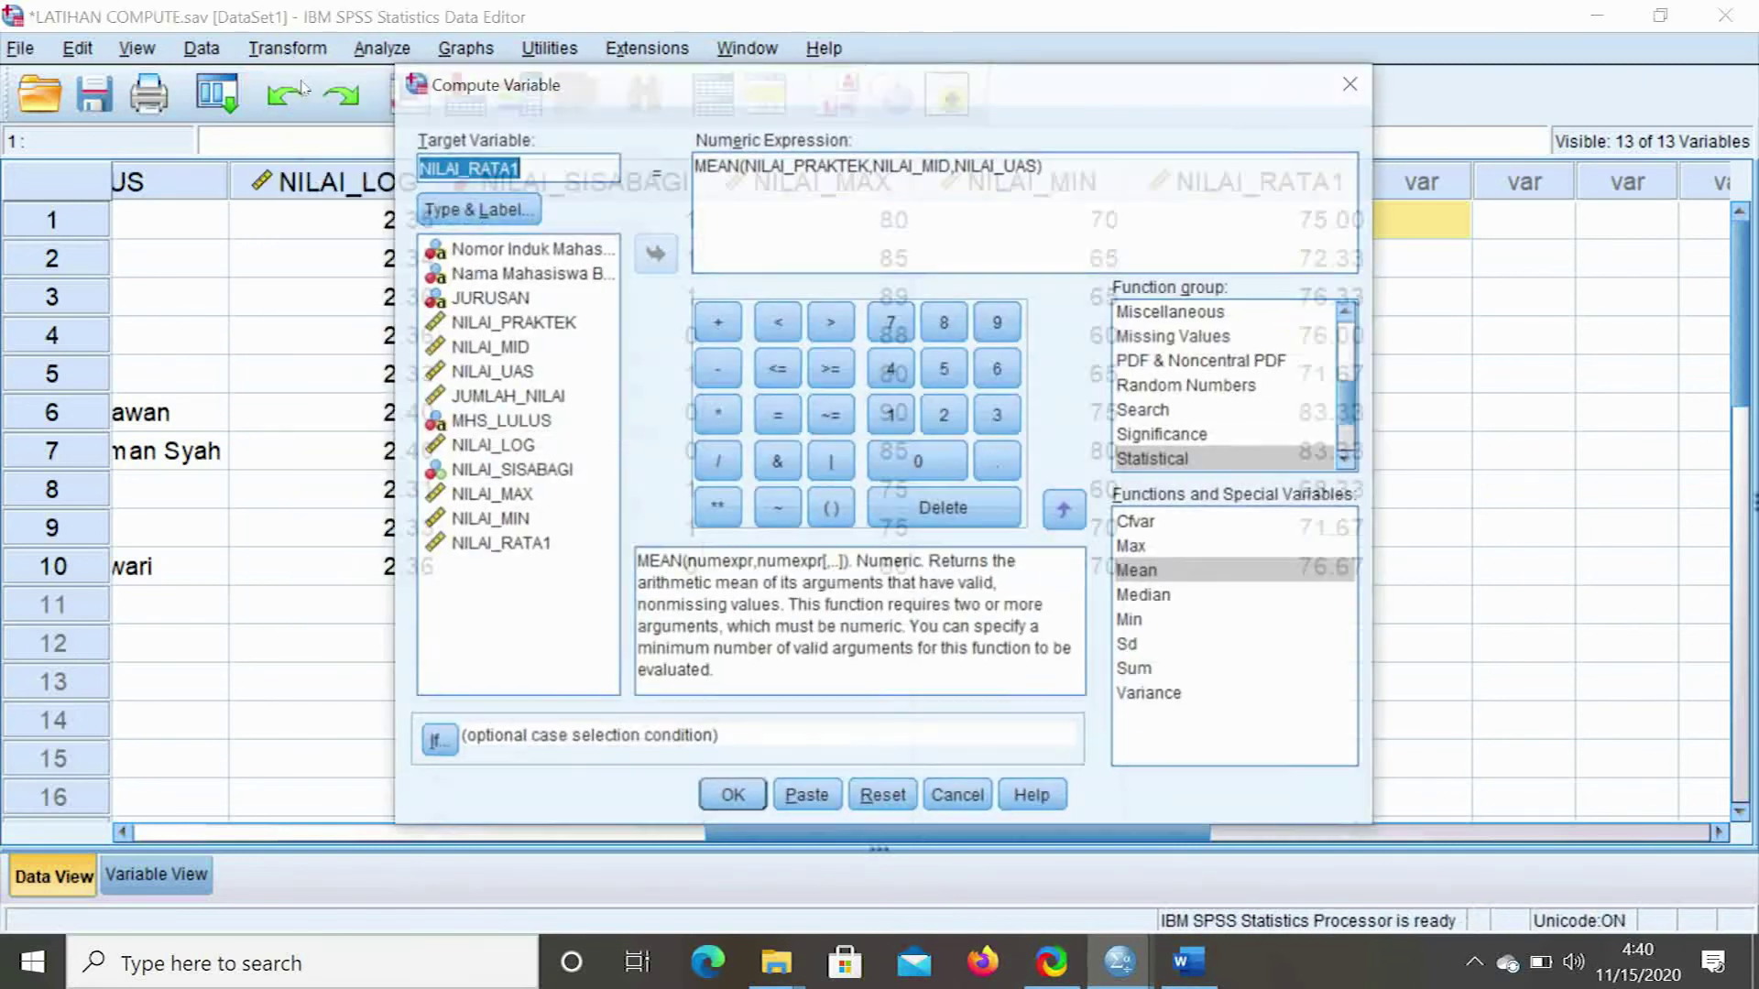
click(884, 800)
text(NI)
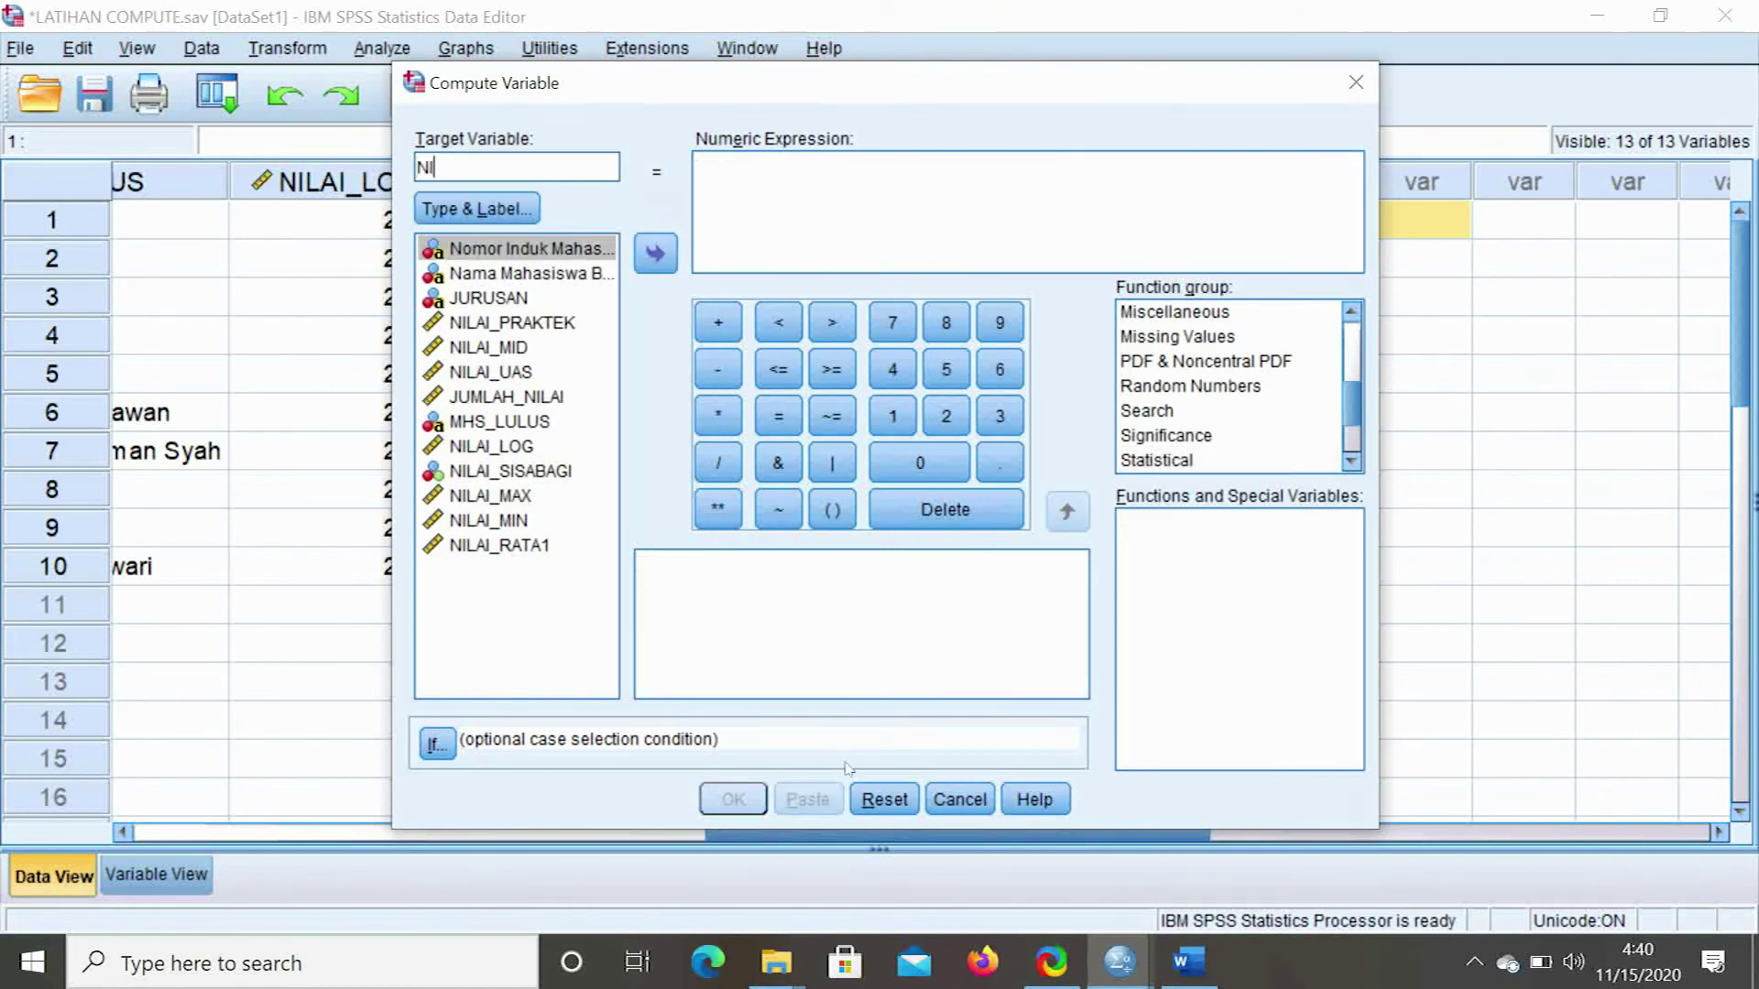
text(LAI_RATA2)
Build the numeric expression (NILAI_PRAKTEK + NILAI_MID + NILAI_UAS) / 3 for NILAI_RATA2
click(830, 519)
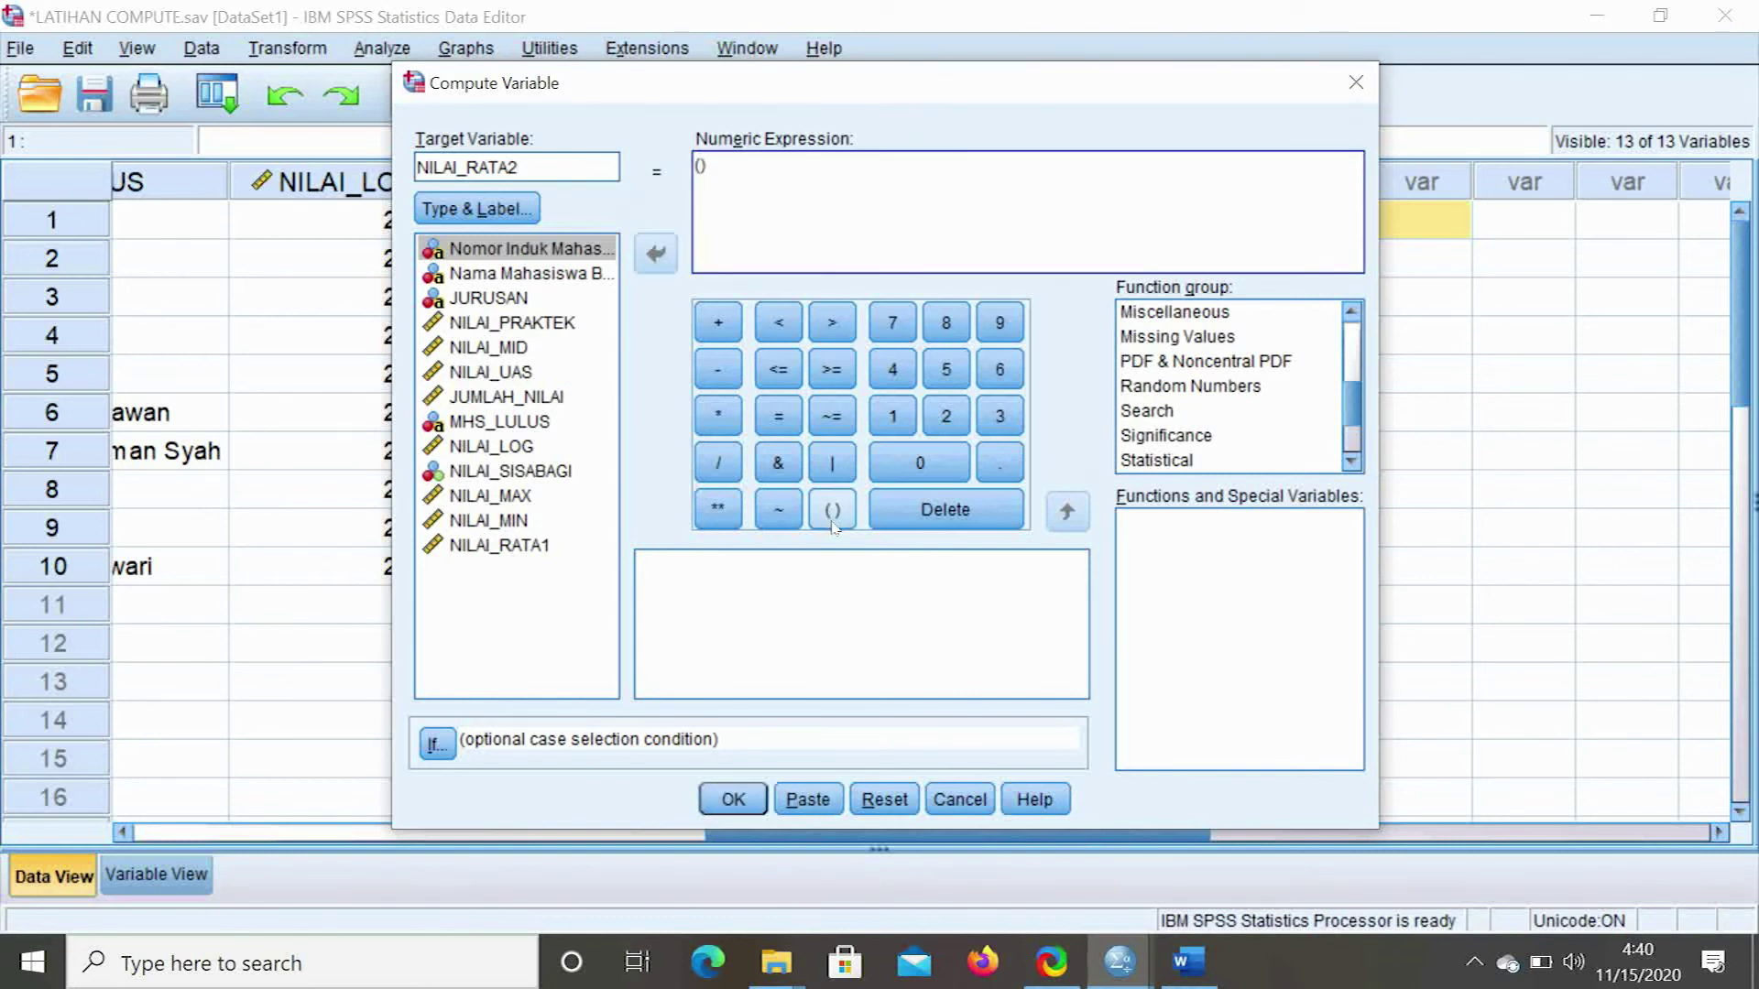
double_click(534, 324)
click(719, 322)
click(499, 353)
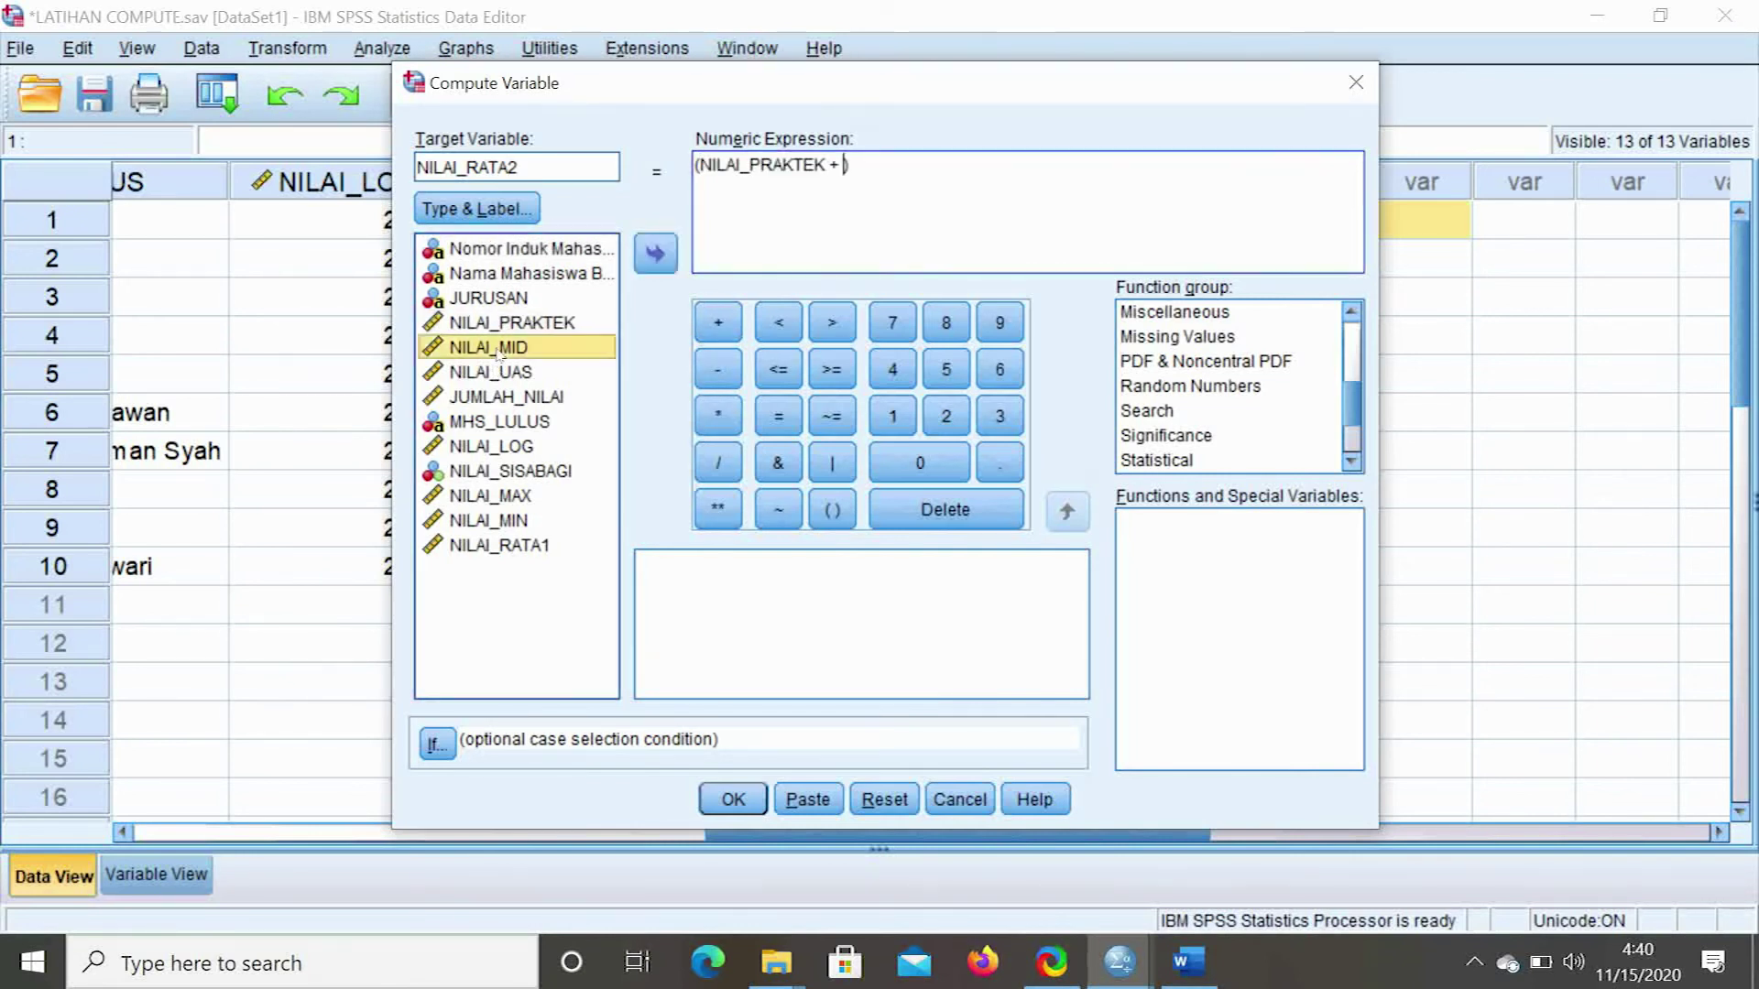
double_click(500, 352)
click(719, 323)
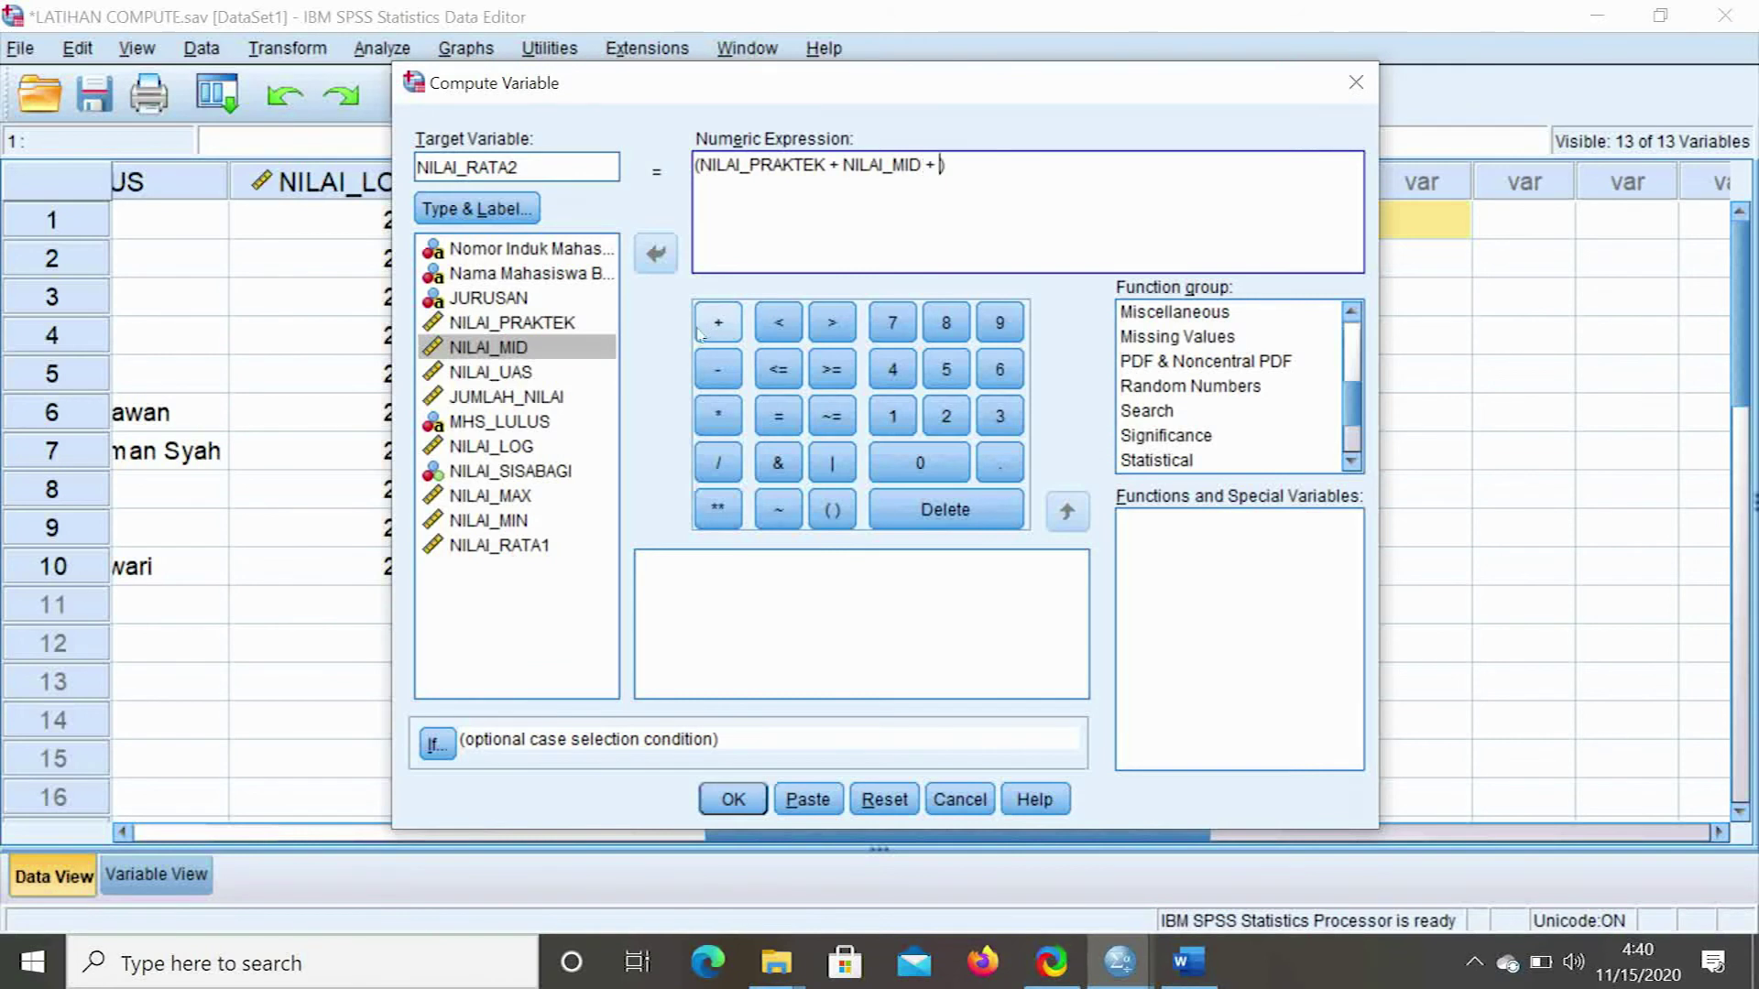
click(532, 374)
double_click(532, 374)
click(1044, 164)
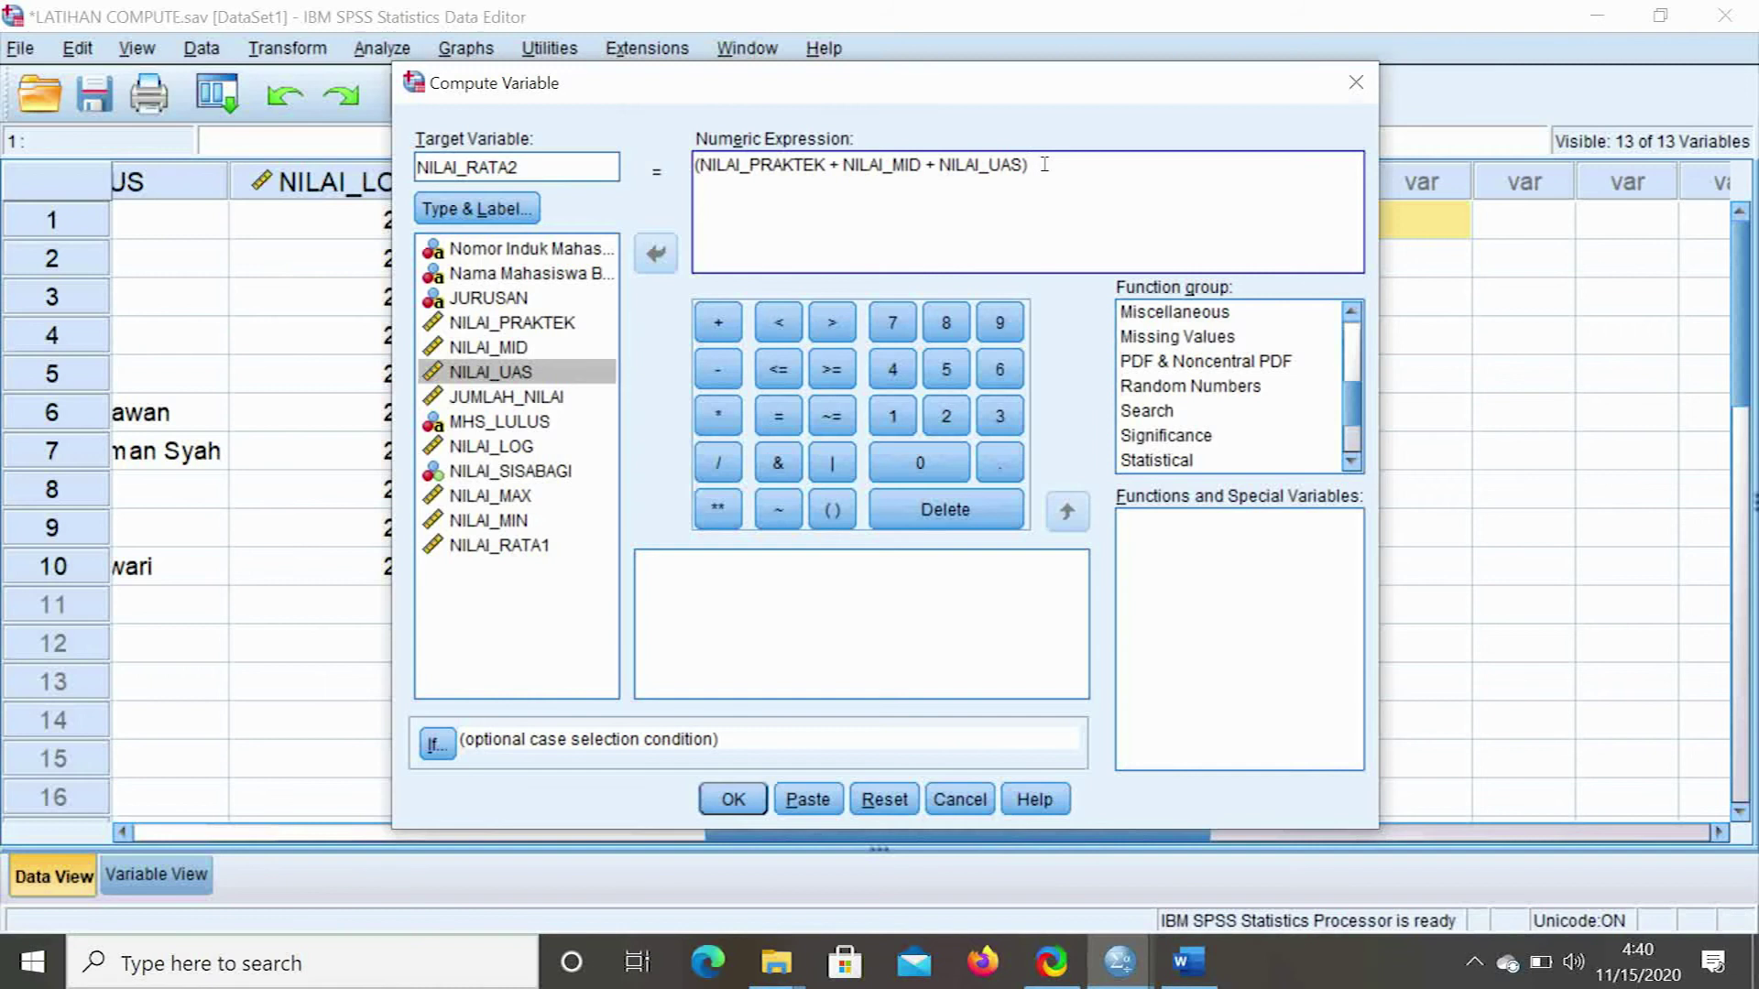
click(719, 464)
click(1000, 417)
Run the NILAI_RATA2 computation and compare the NILAI_RATA1 and NILAI_RATA2 columns in the data window
click(734, 801)
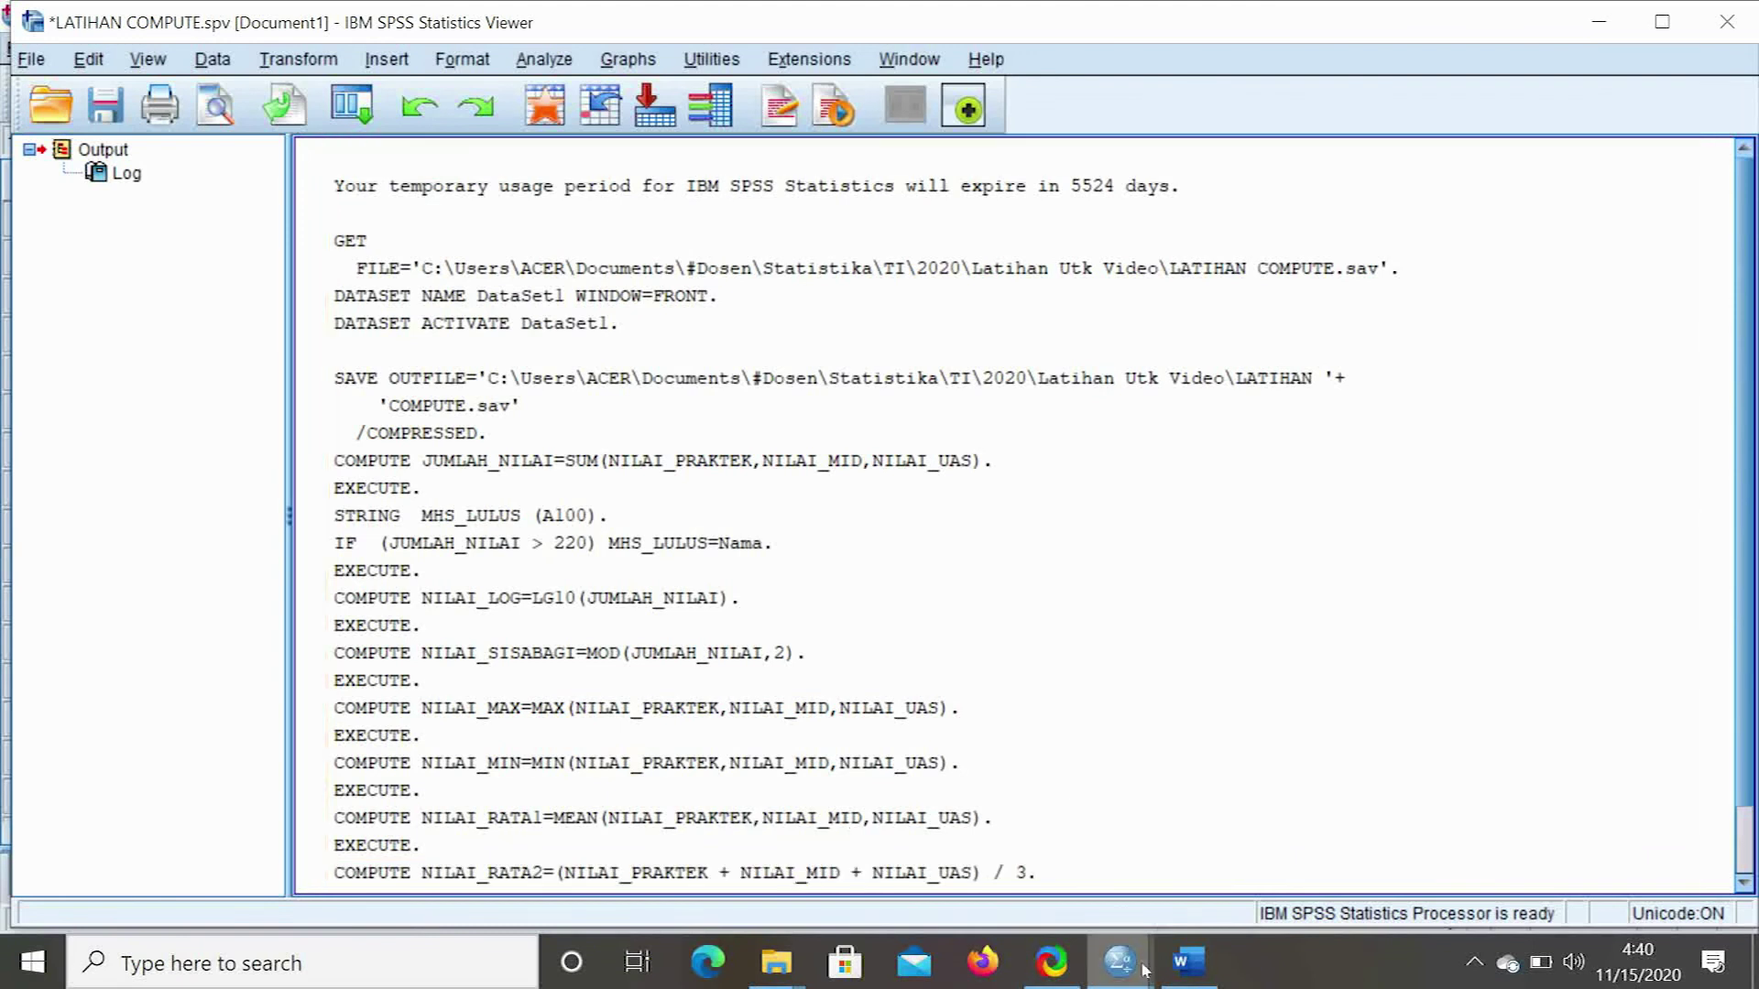
mouse_move(1145, 969)
click(1223, 866)
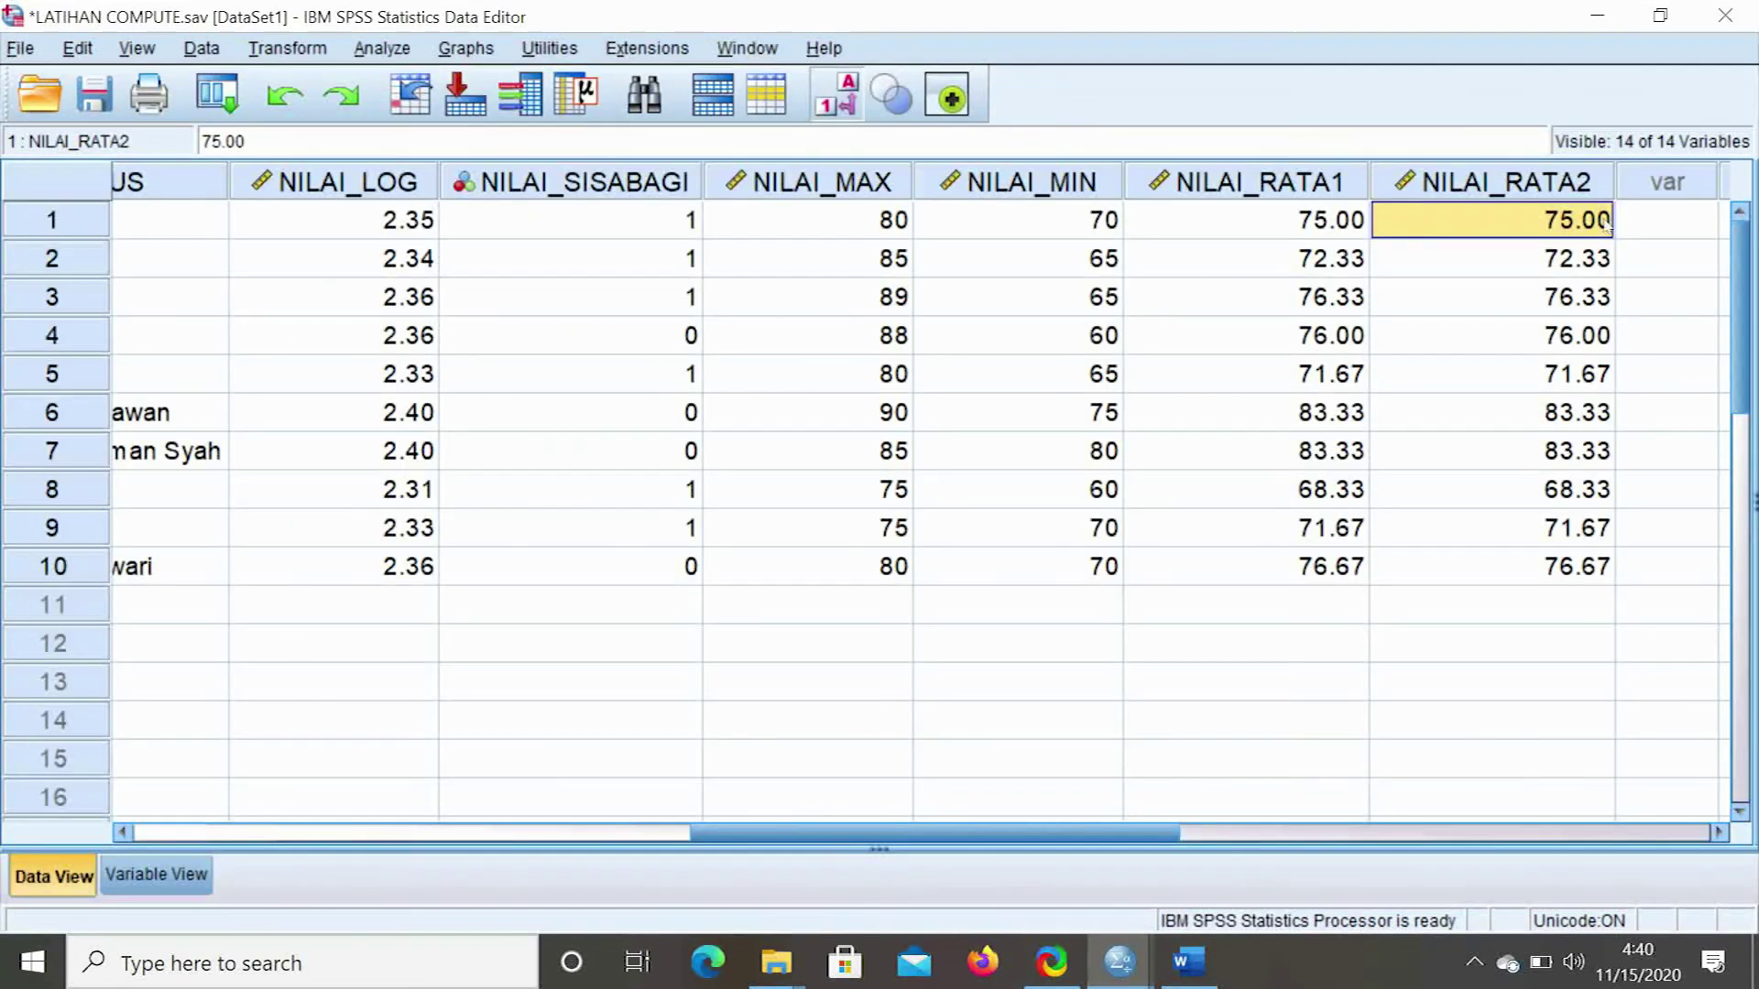
click(1573, 188)
click(1347, 179)
click(1548, 179)
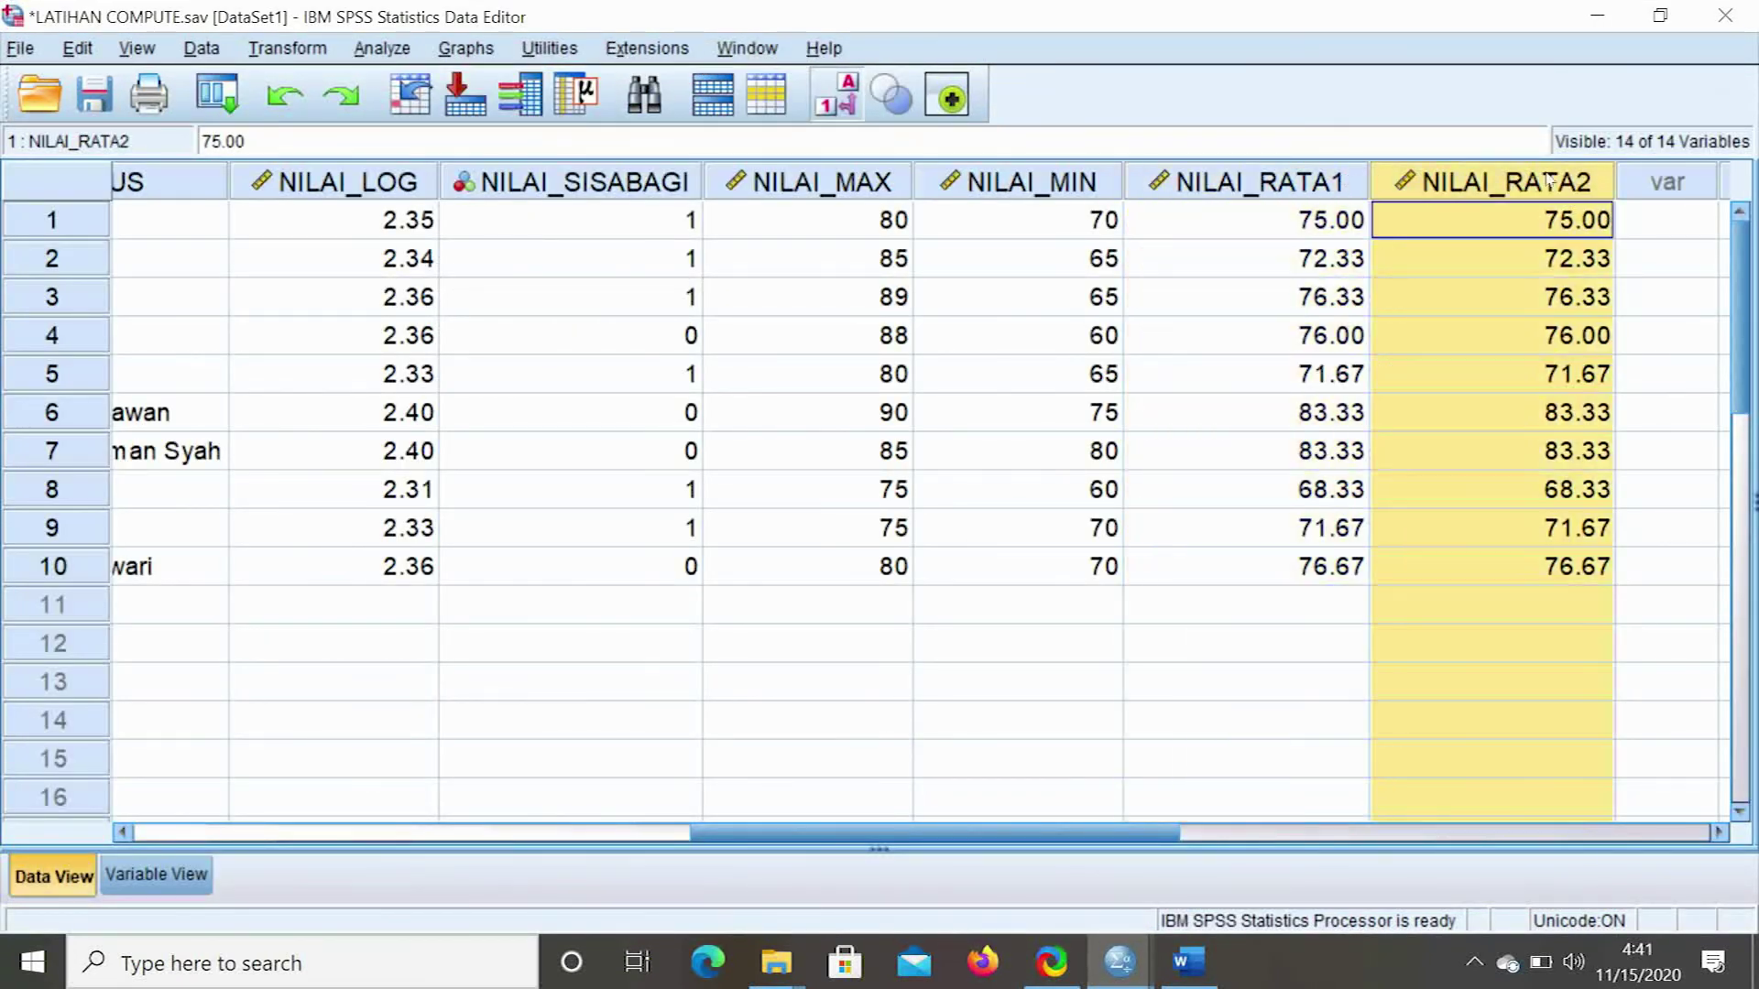
Select the first empty column beside NILAI_RATA2 and start a cleared Compute Variable operation with the target variable NILAI_RATA3
click(1644, 218)
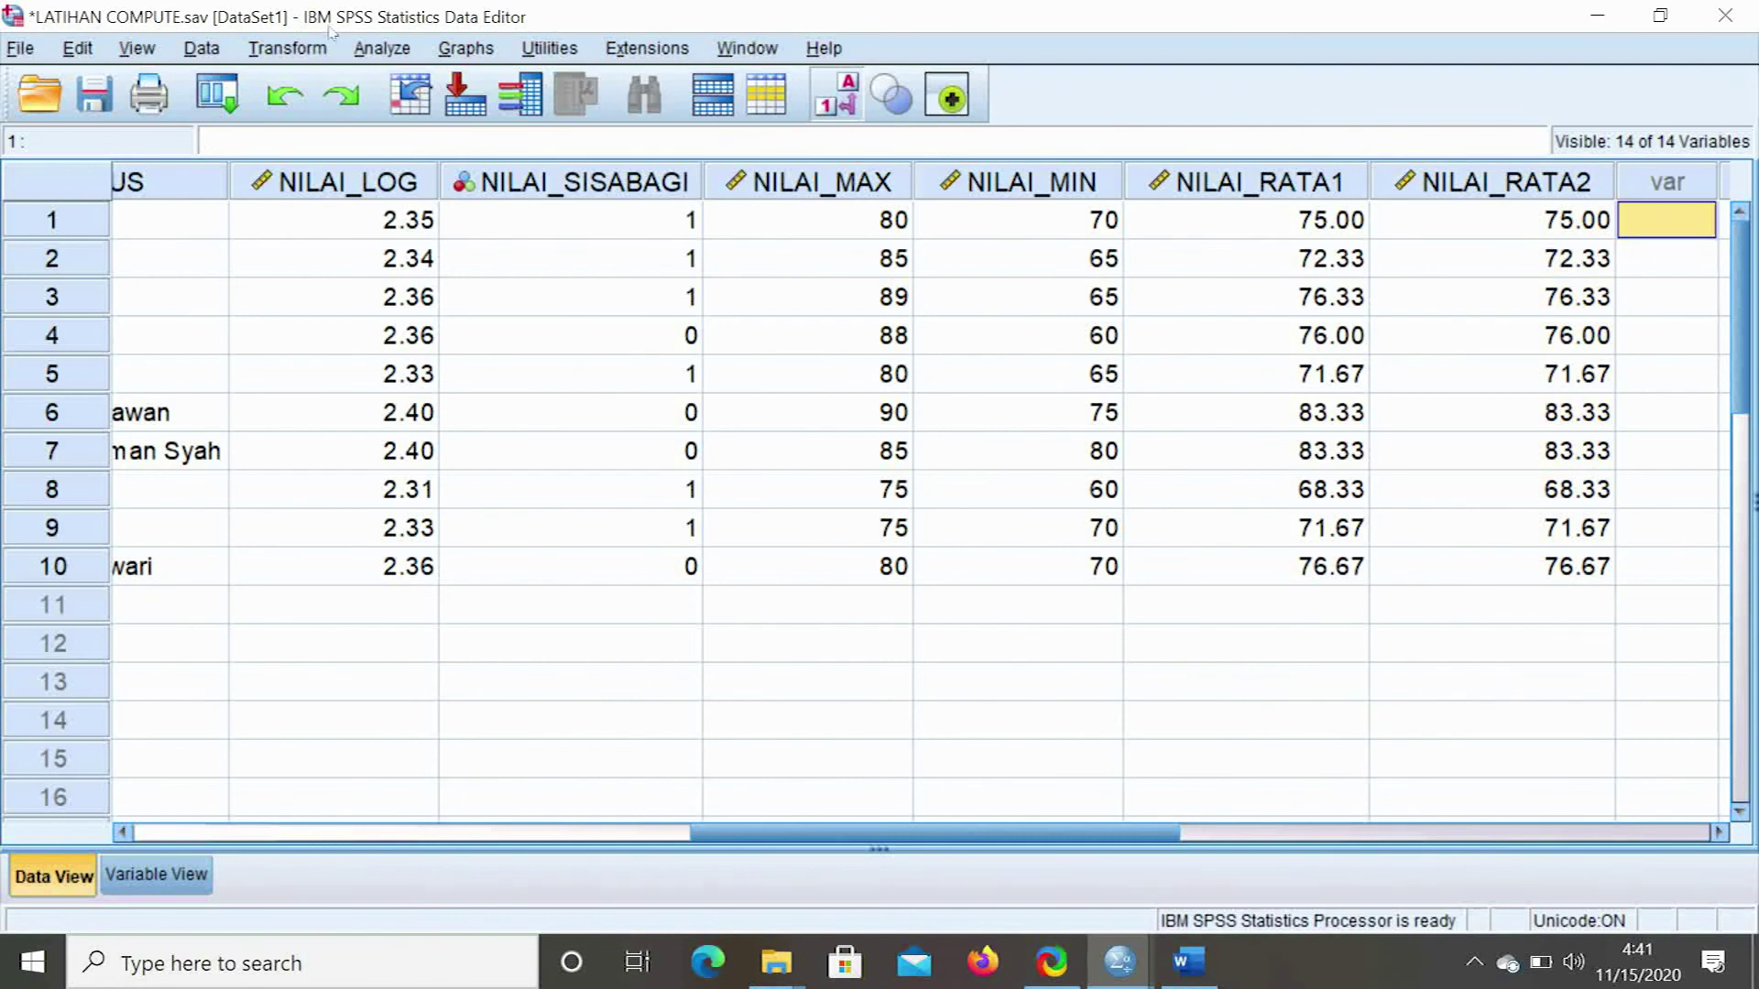
click(302, 46)
click(312, 90)
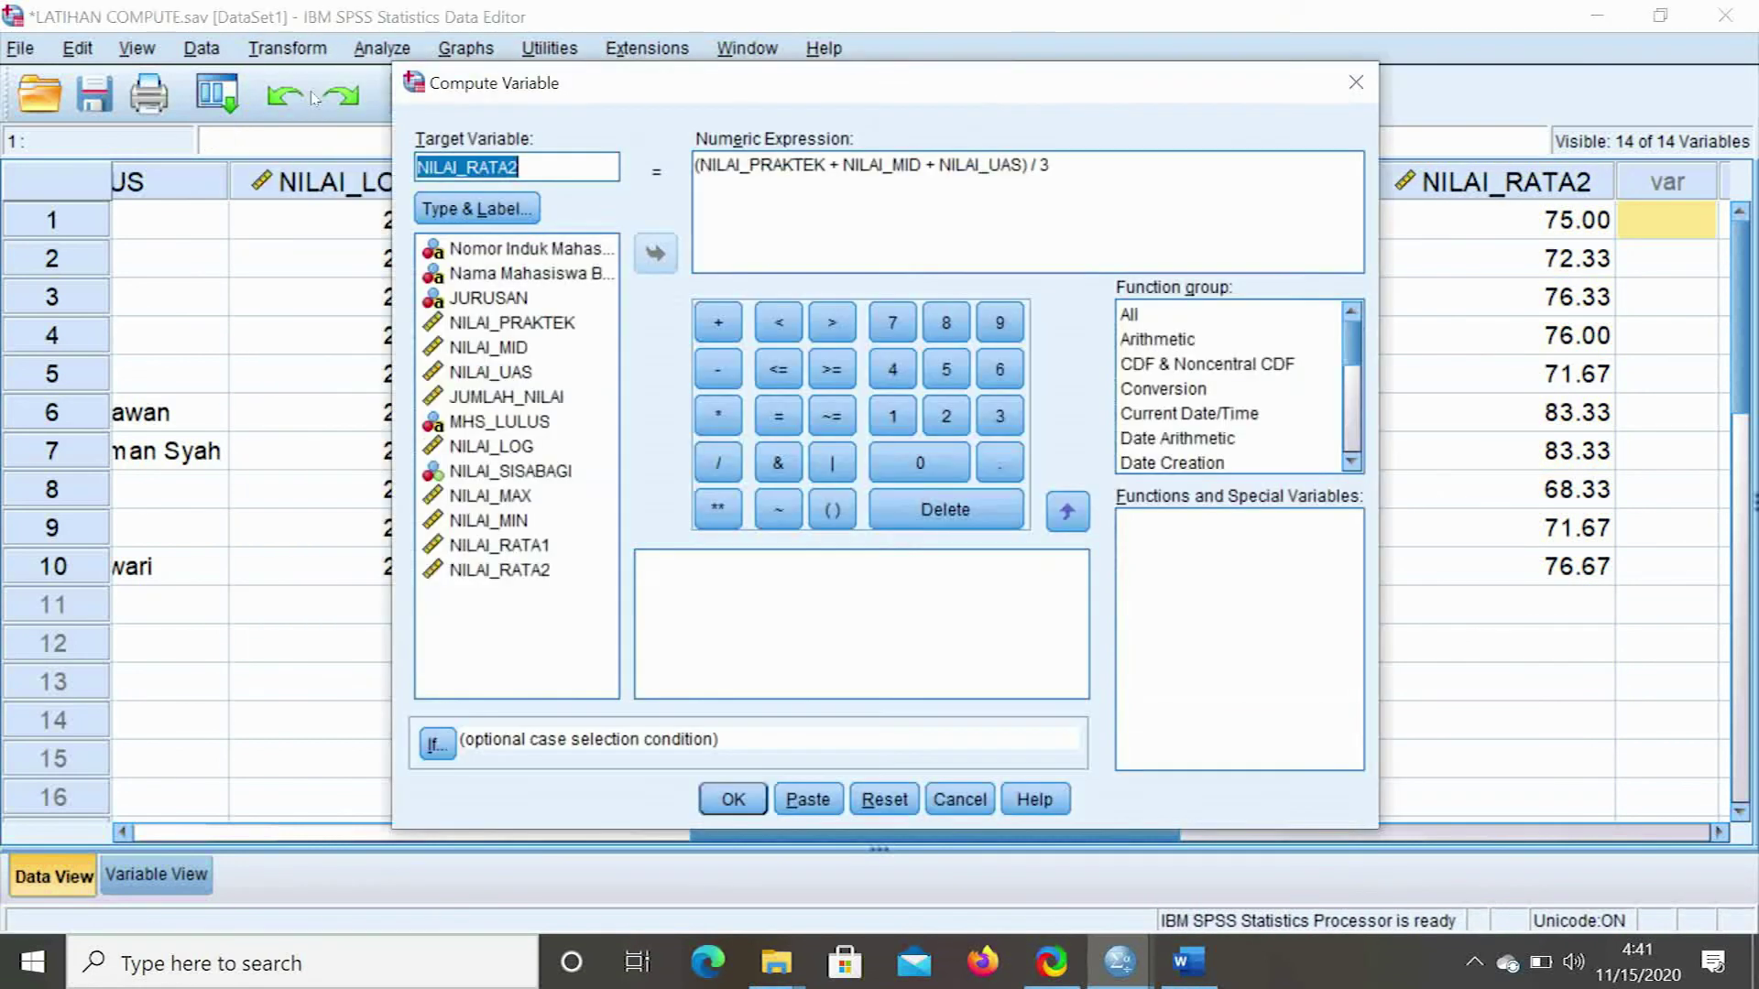
click(884, 799)
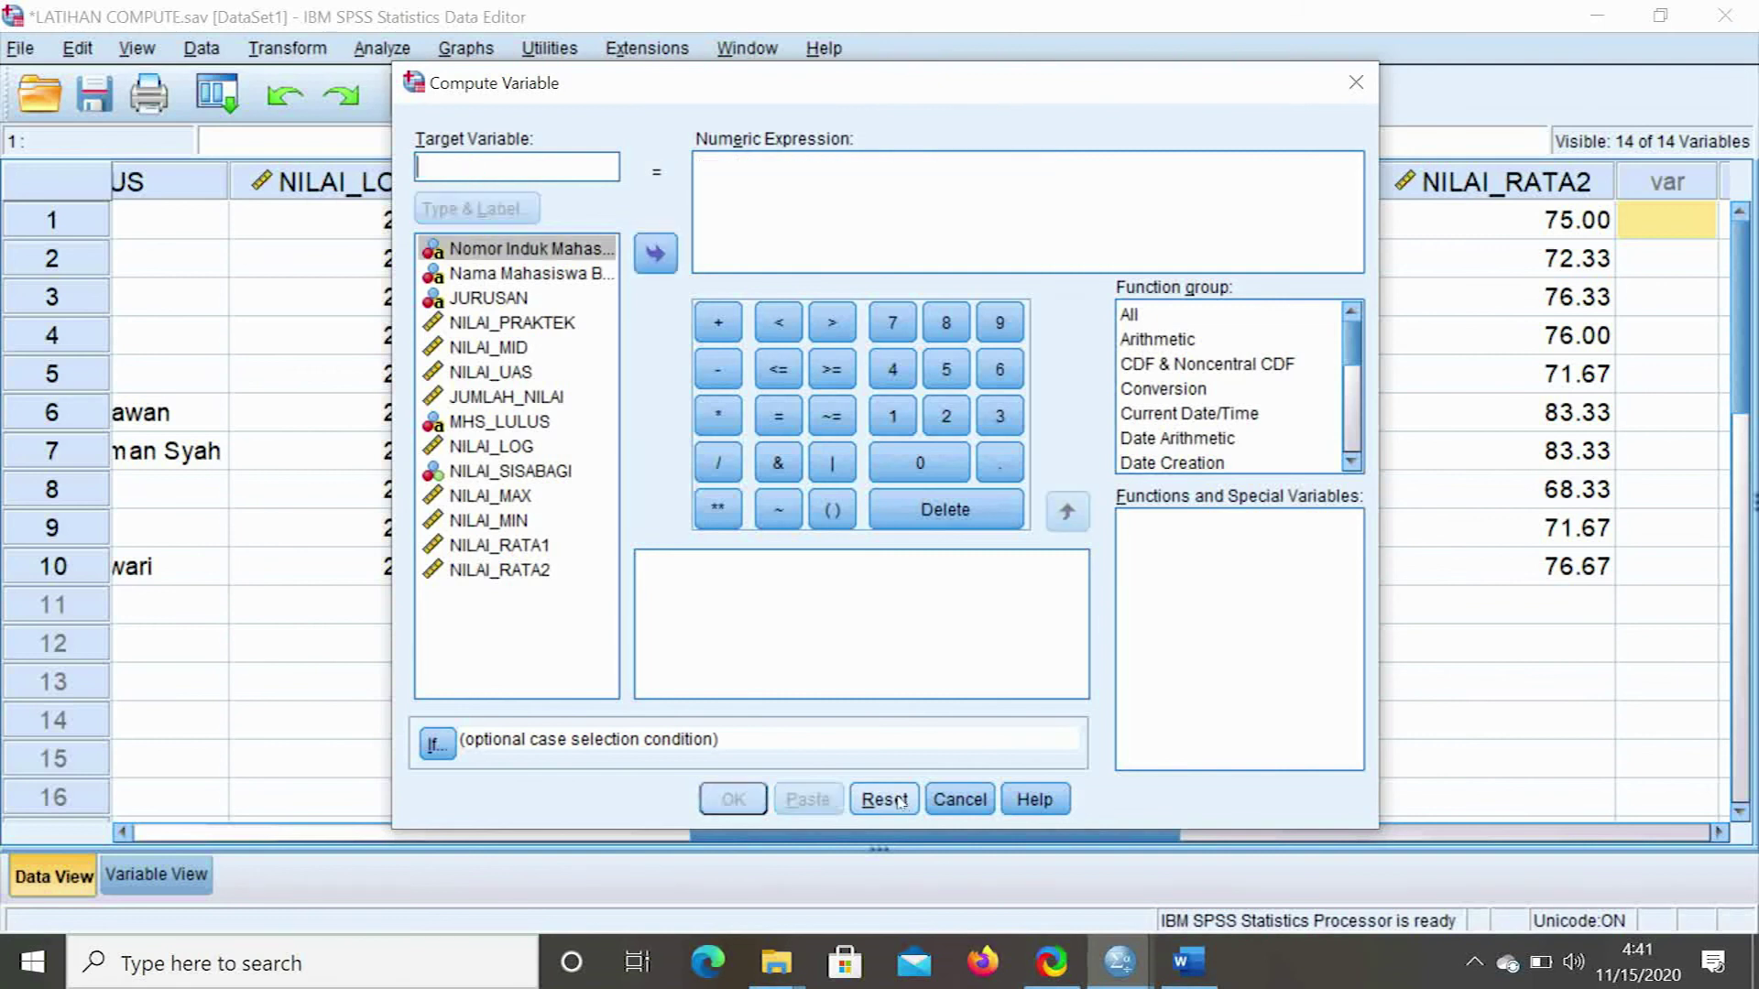
text(NILAI)
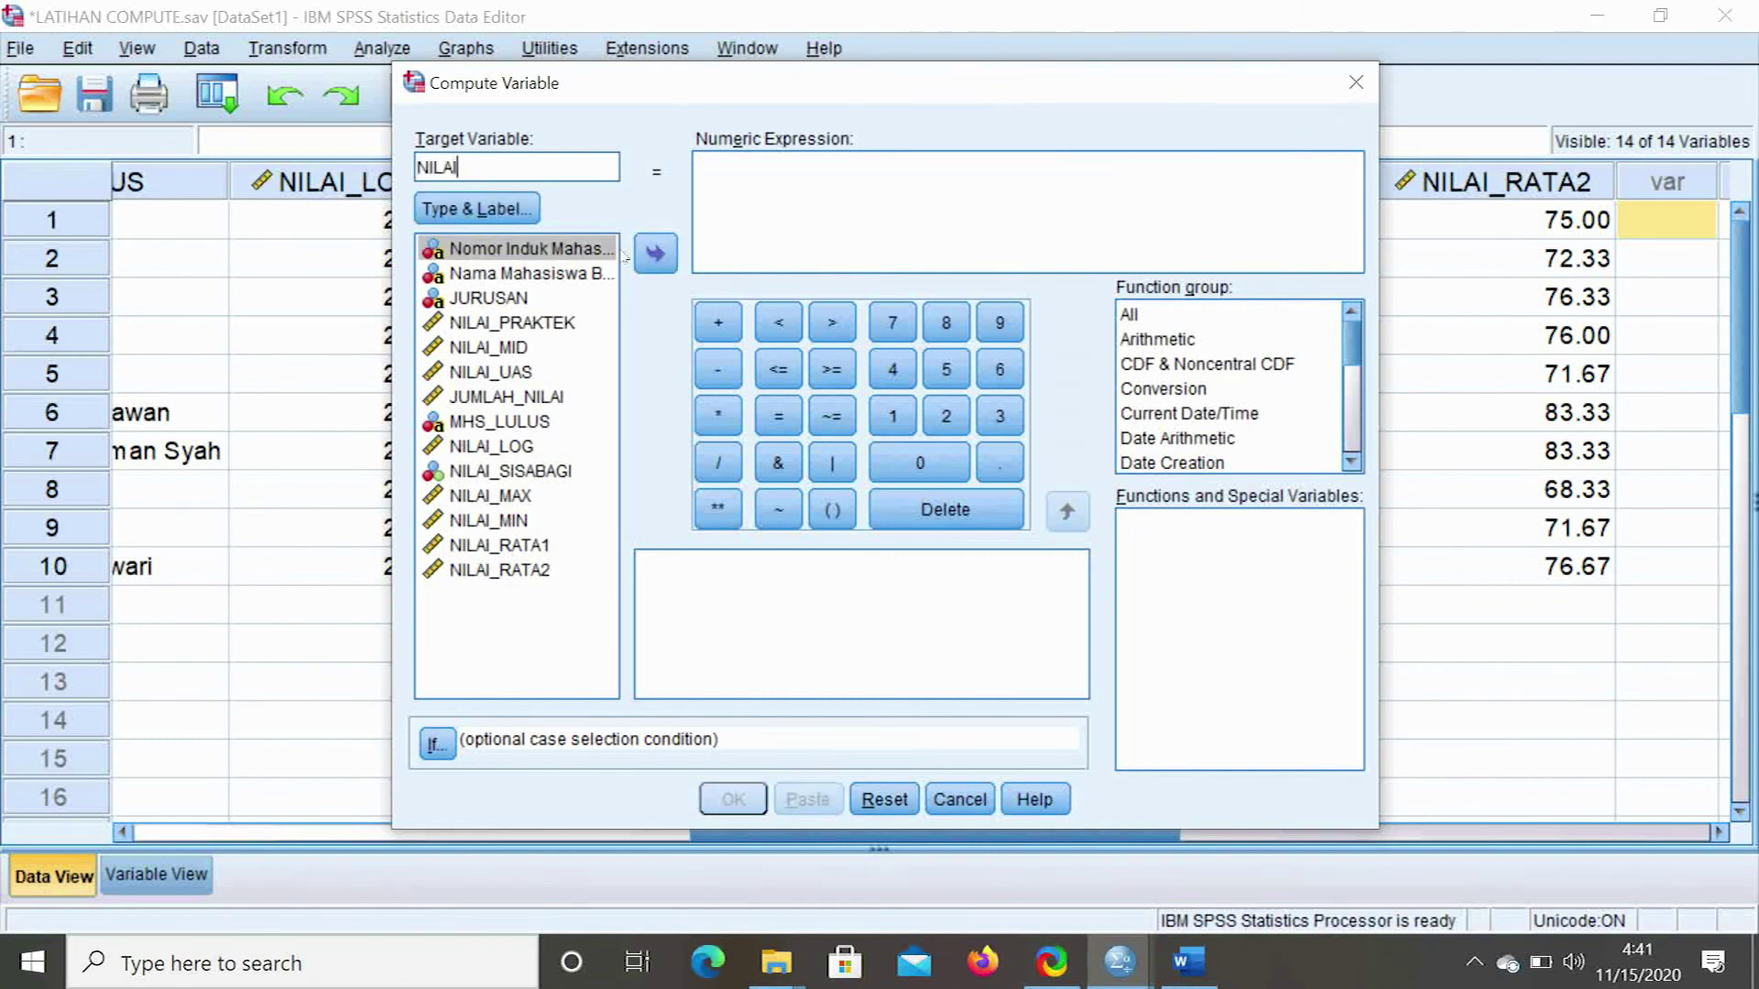
text(_RATA3)
Insert the Sum function from the Statistical group into the numeric expression for NILAI_RATA3
drag(1353, 344, 1351, 431)
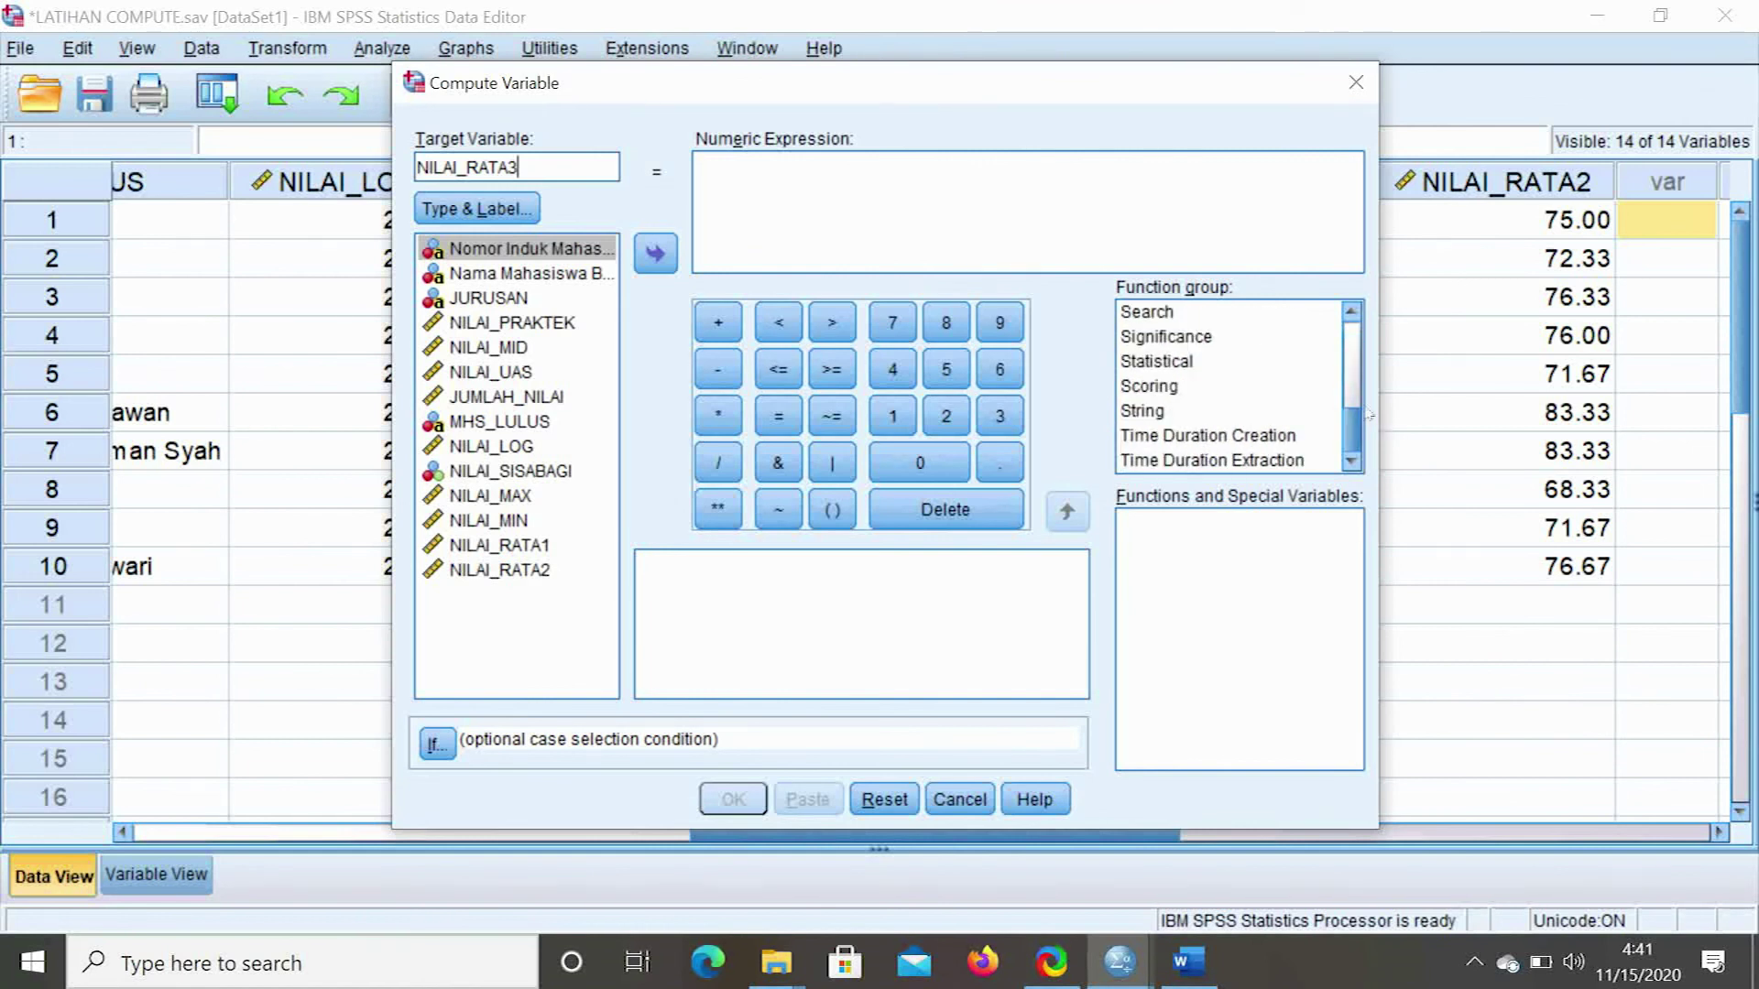
click(1156, 362)
click(1172, 368)
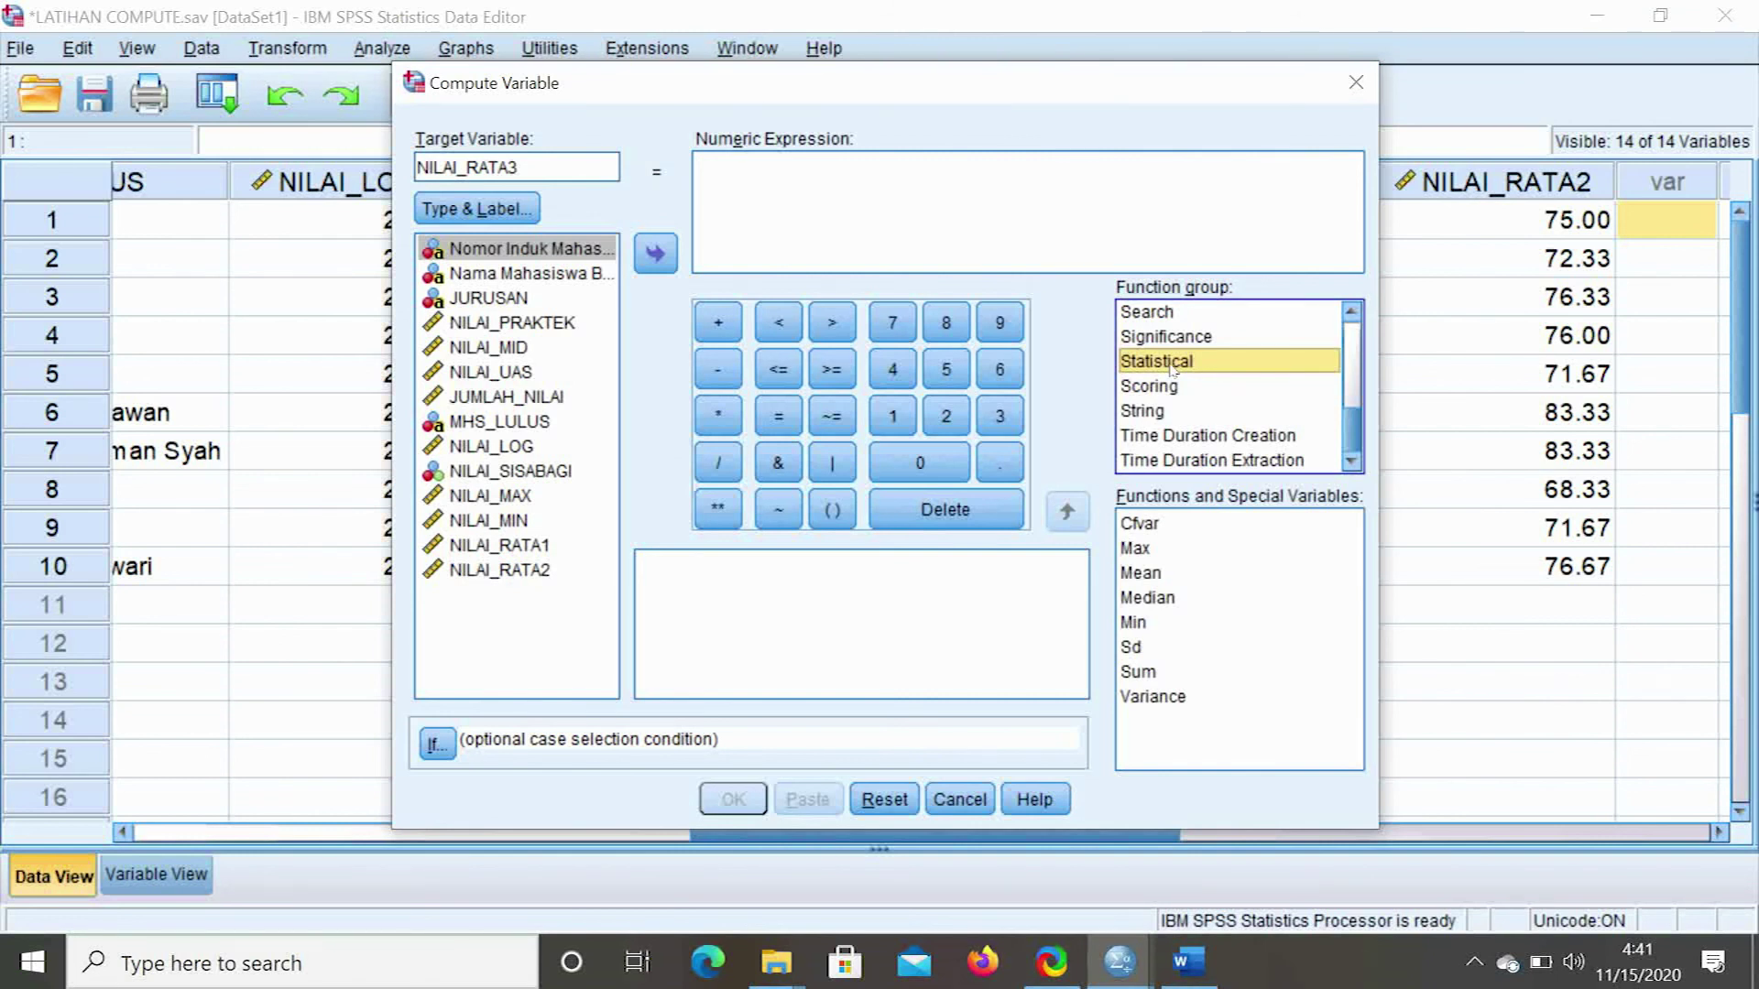
click(1142, 676)
double_click(1139, 673)
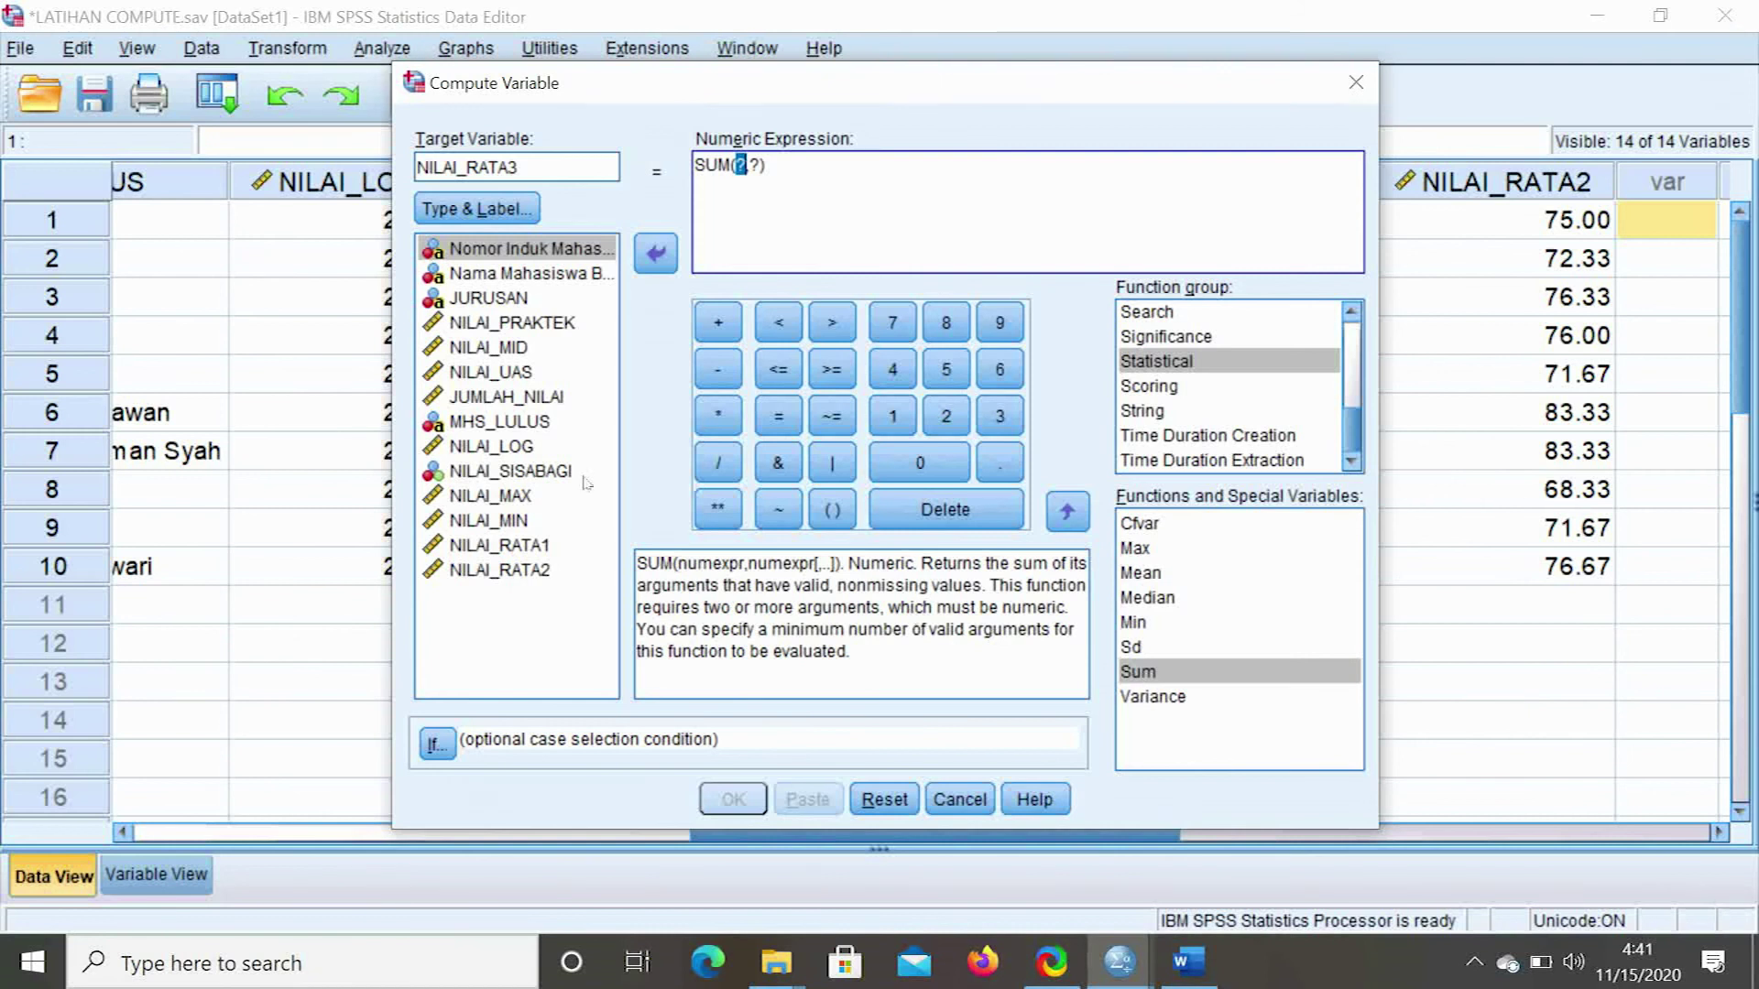
Fill the SUM function with NILAI_PRAKTEK, NILAI_MID and NILAI_UAS, and divide the result by 3
double_click(545, 323)
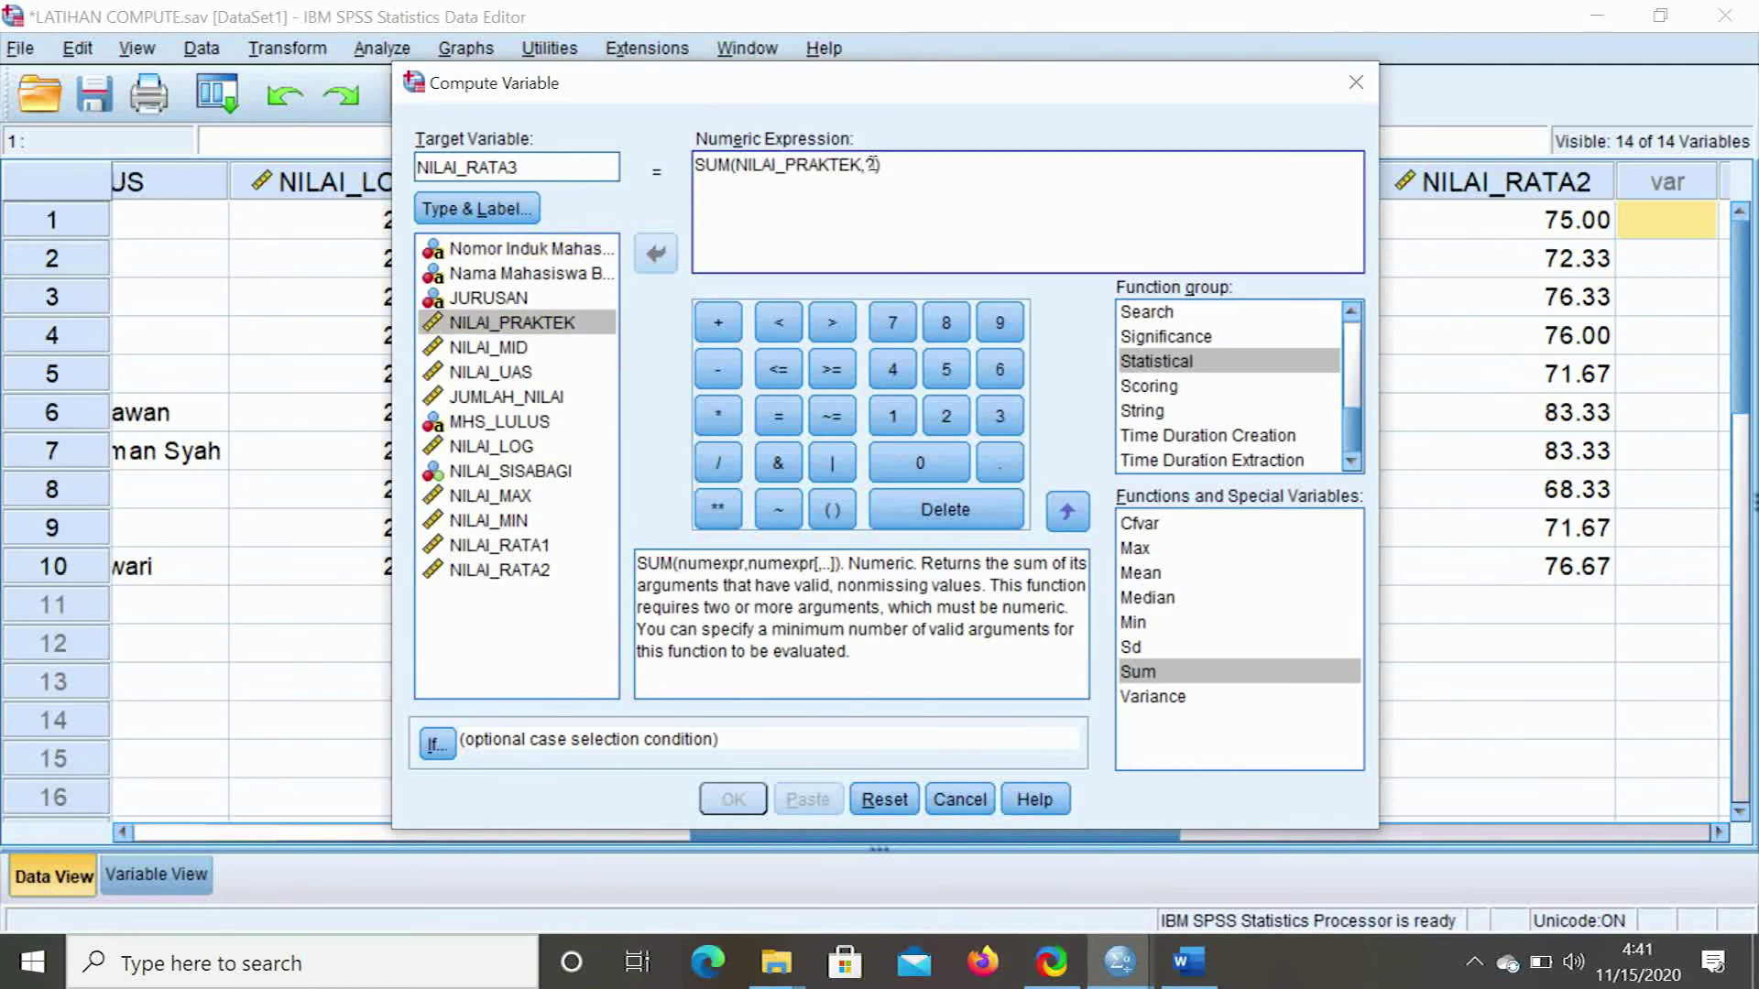
key(Delete)
key(Delete)
text(,)
double_click(539, 347)
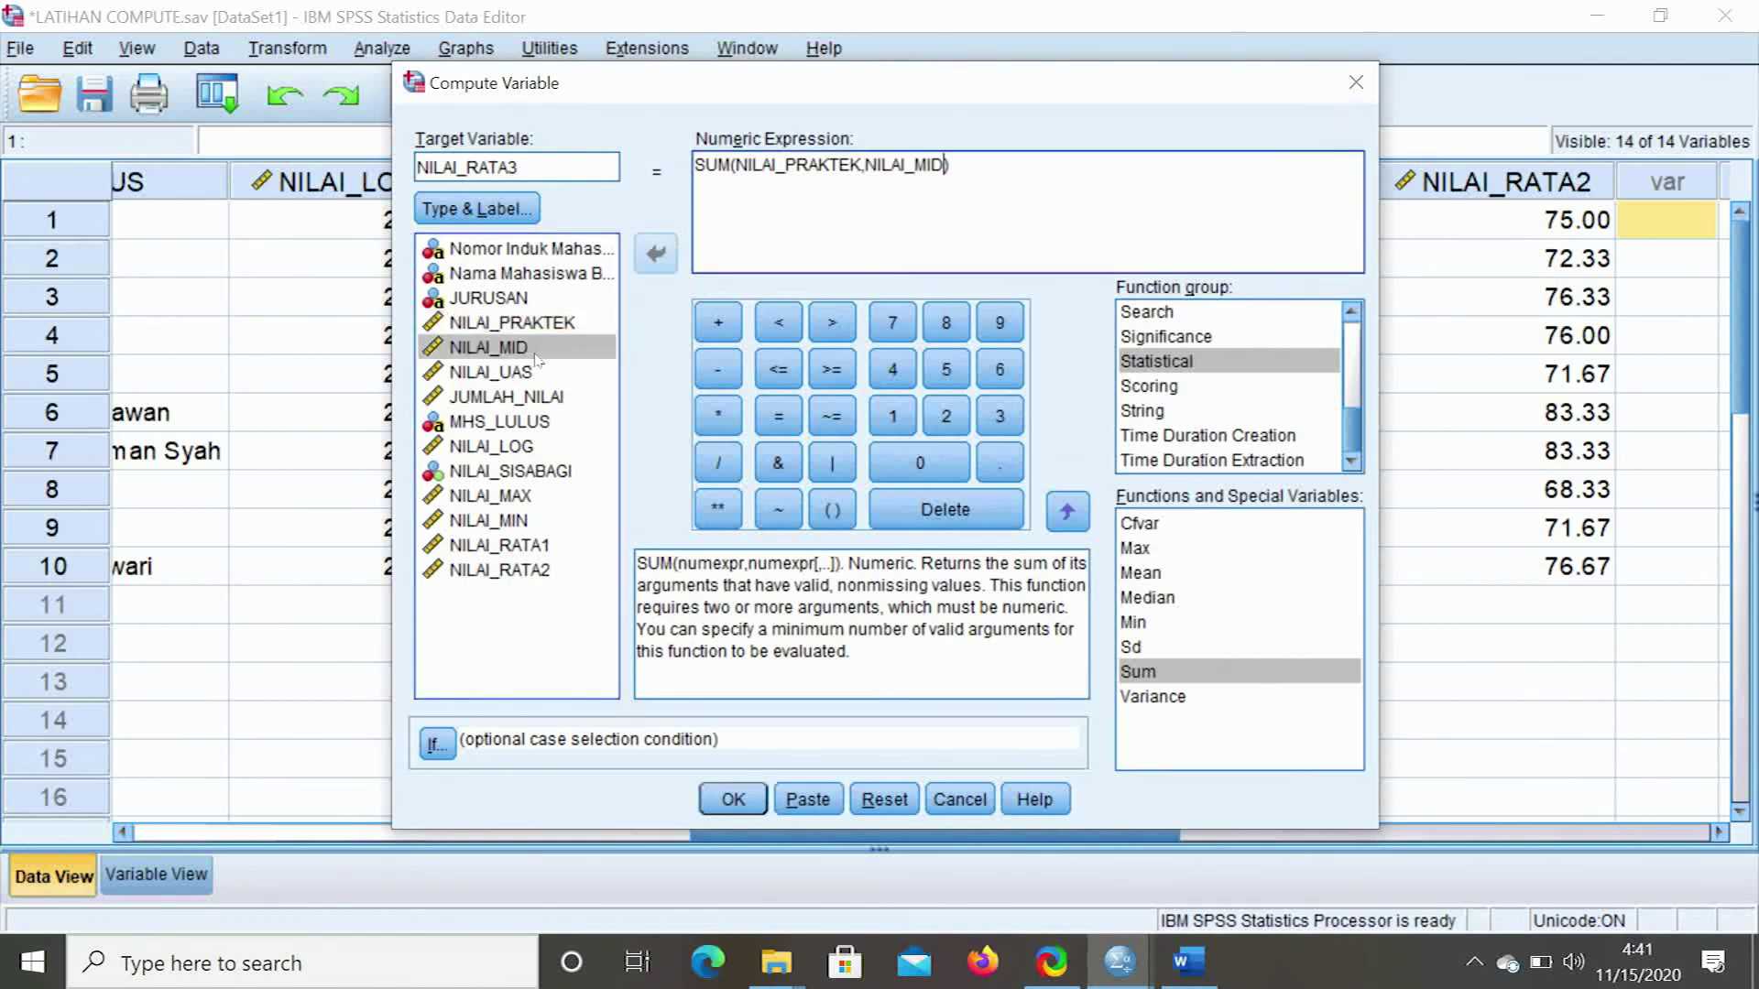
text(,)
double_click(495, 371)
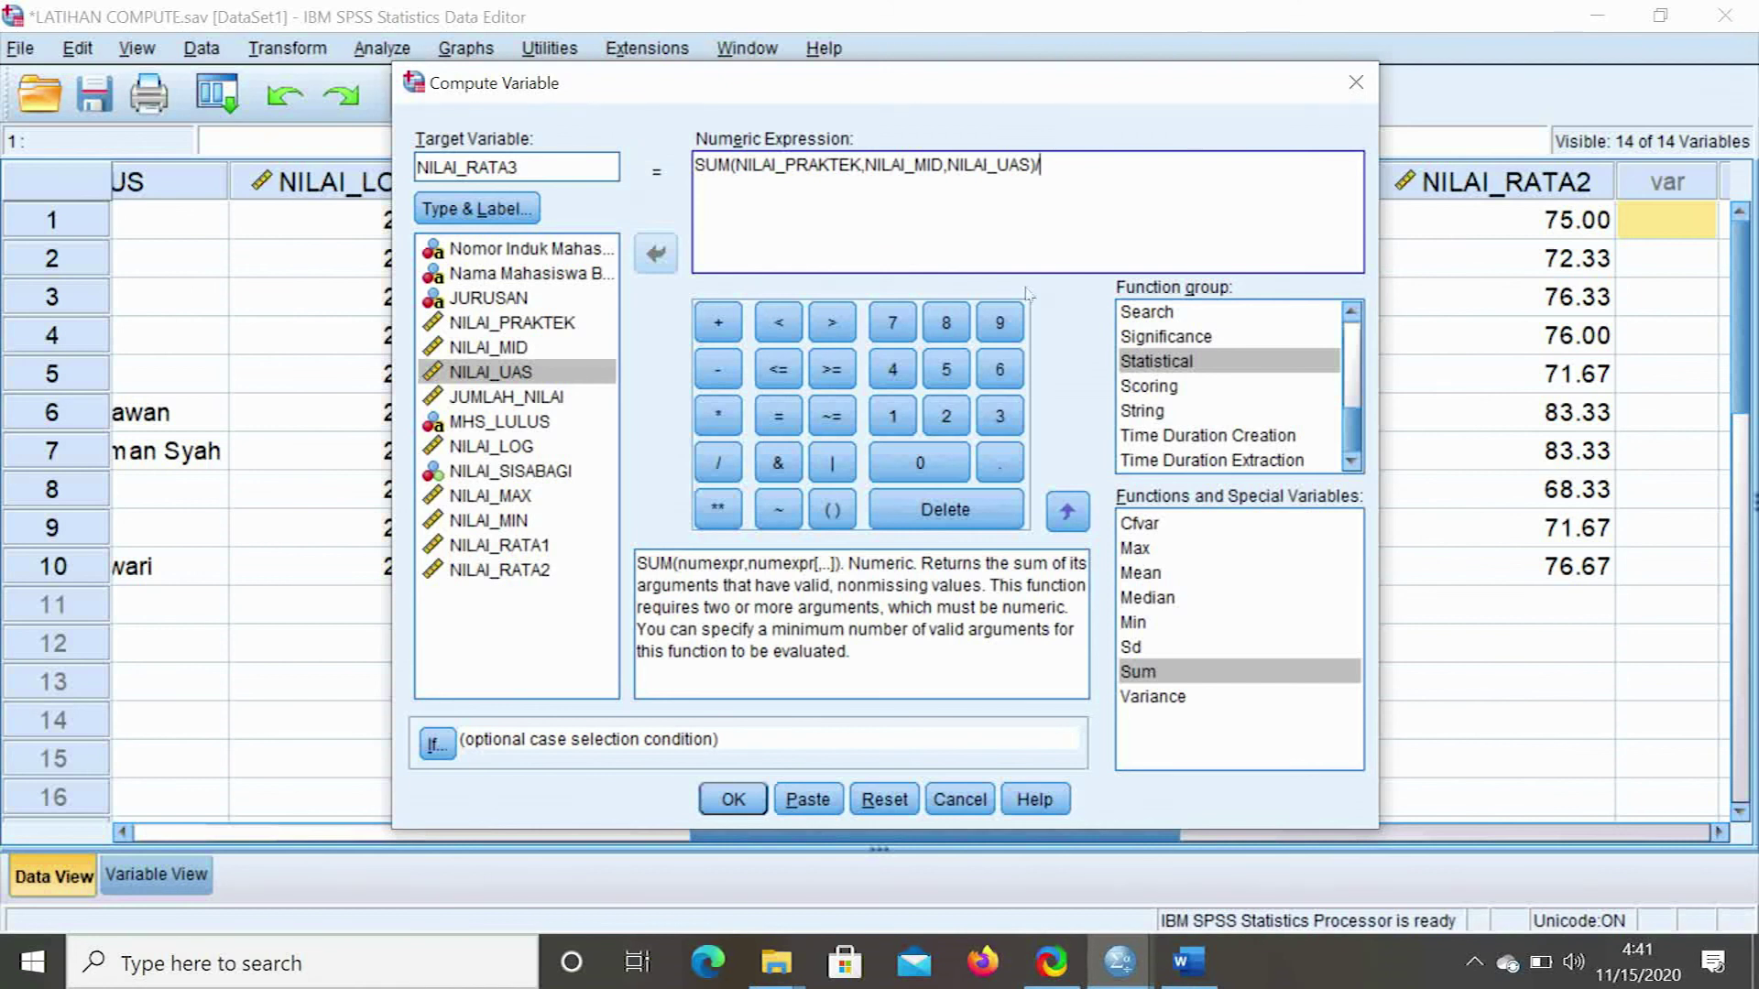
click(1000, 416)
Run the NILAI_RATA3 computation and compare the NILAI_RATA1, NILAI_RATA2 and NILAI_RATA3 columns in the data window
click(736, 799)
mouse_move(1108, 960)
click(1282, 815)
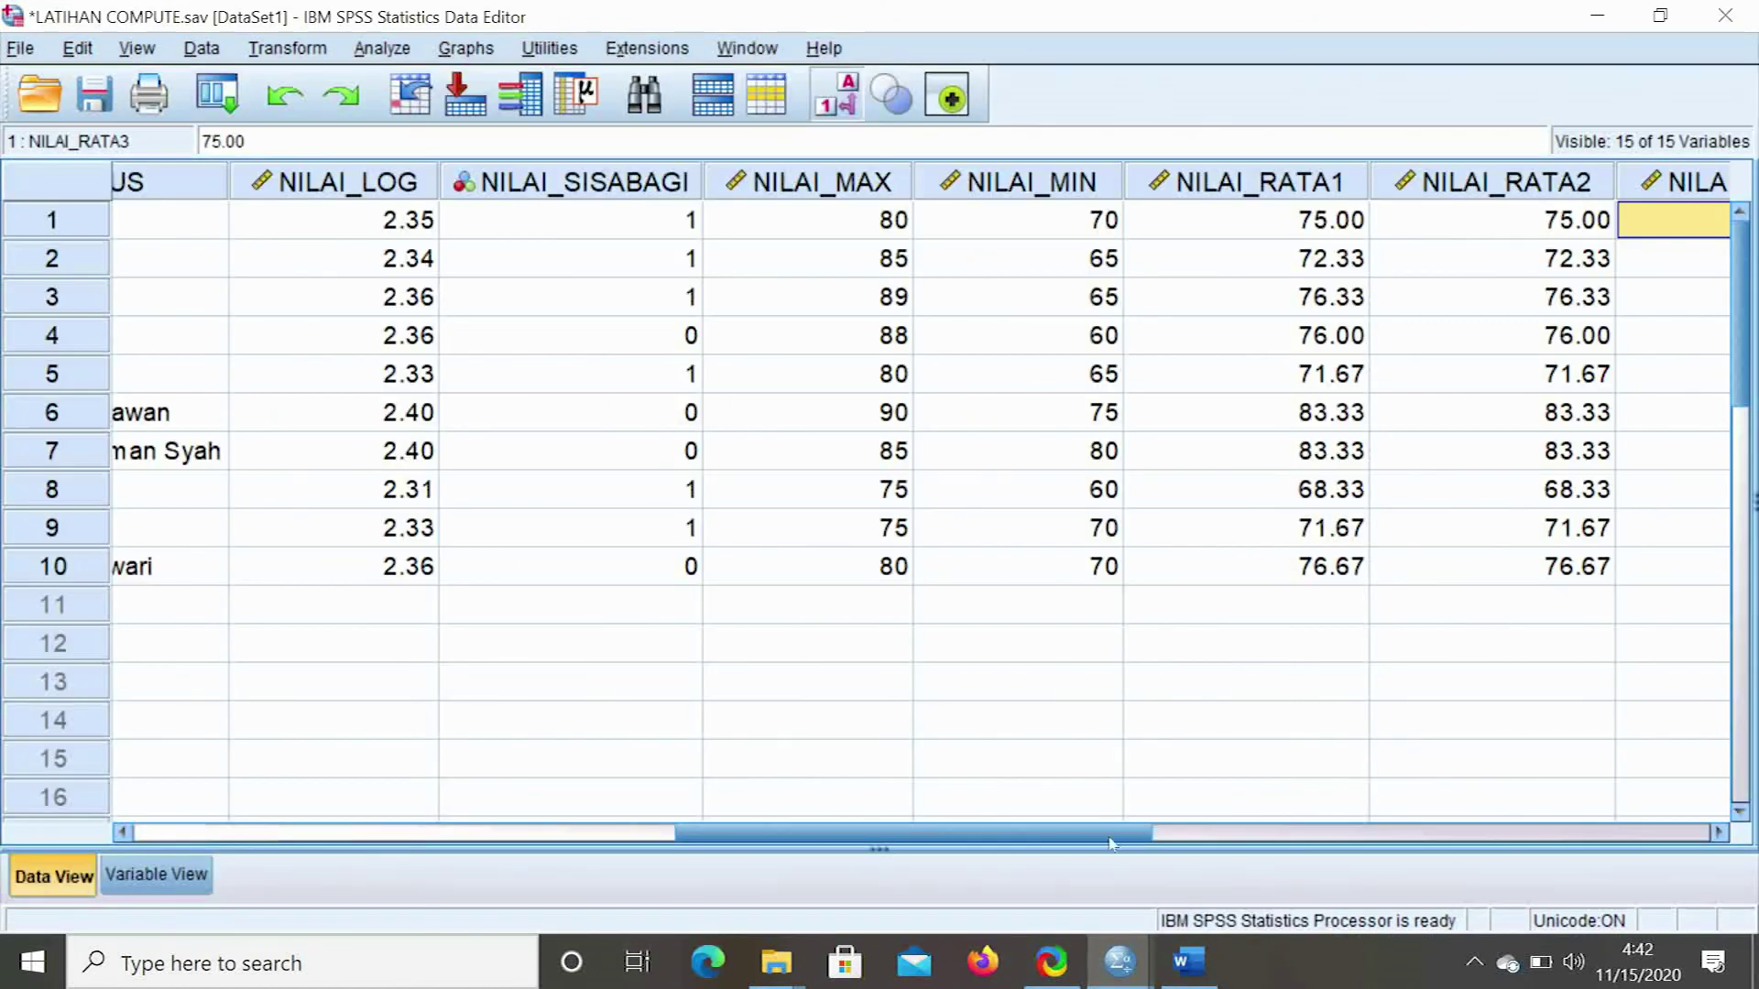
drag(1113, 834, 1266, 834)
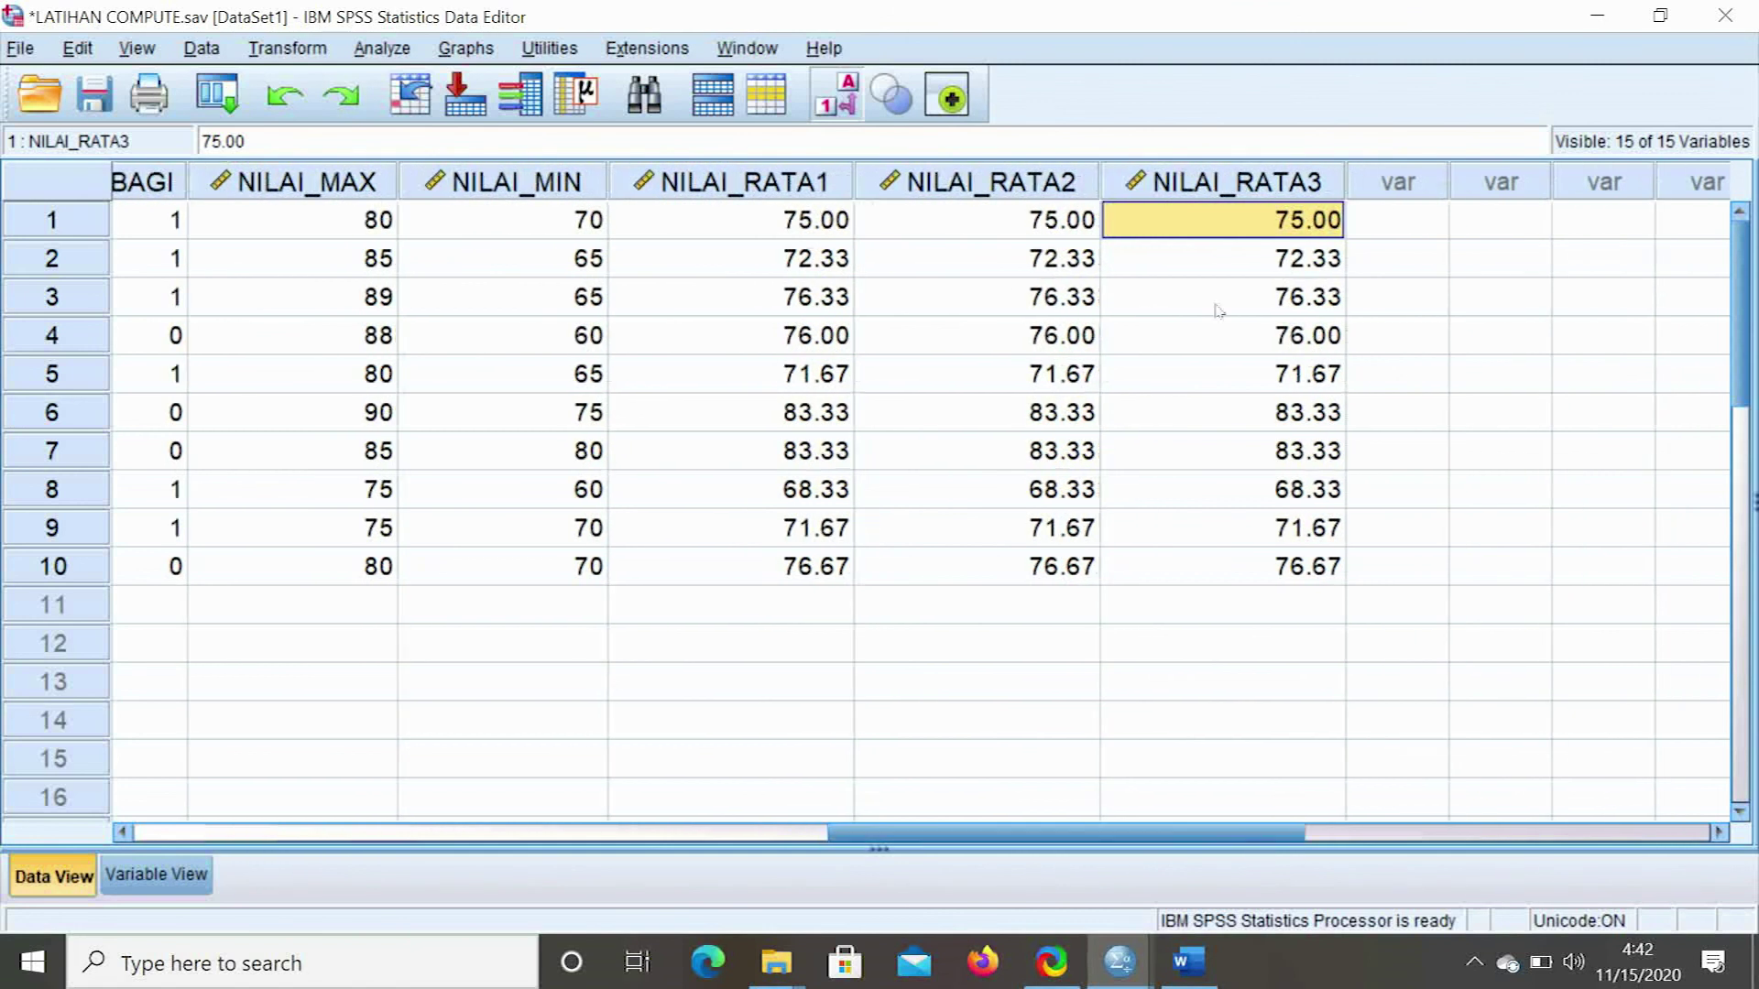
click(800, 188)
click(1025, 181)
click(1231, 177)
Select the first empty column beside NILAI_RATA3 and start a cleared Compute Variable operation with the target variable NILAI_RATA4
click(1399, 235)
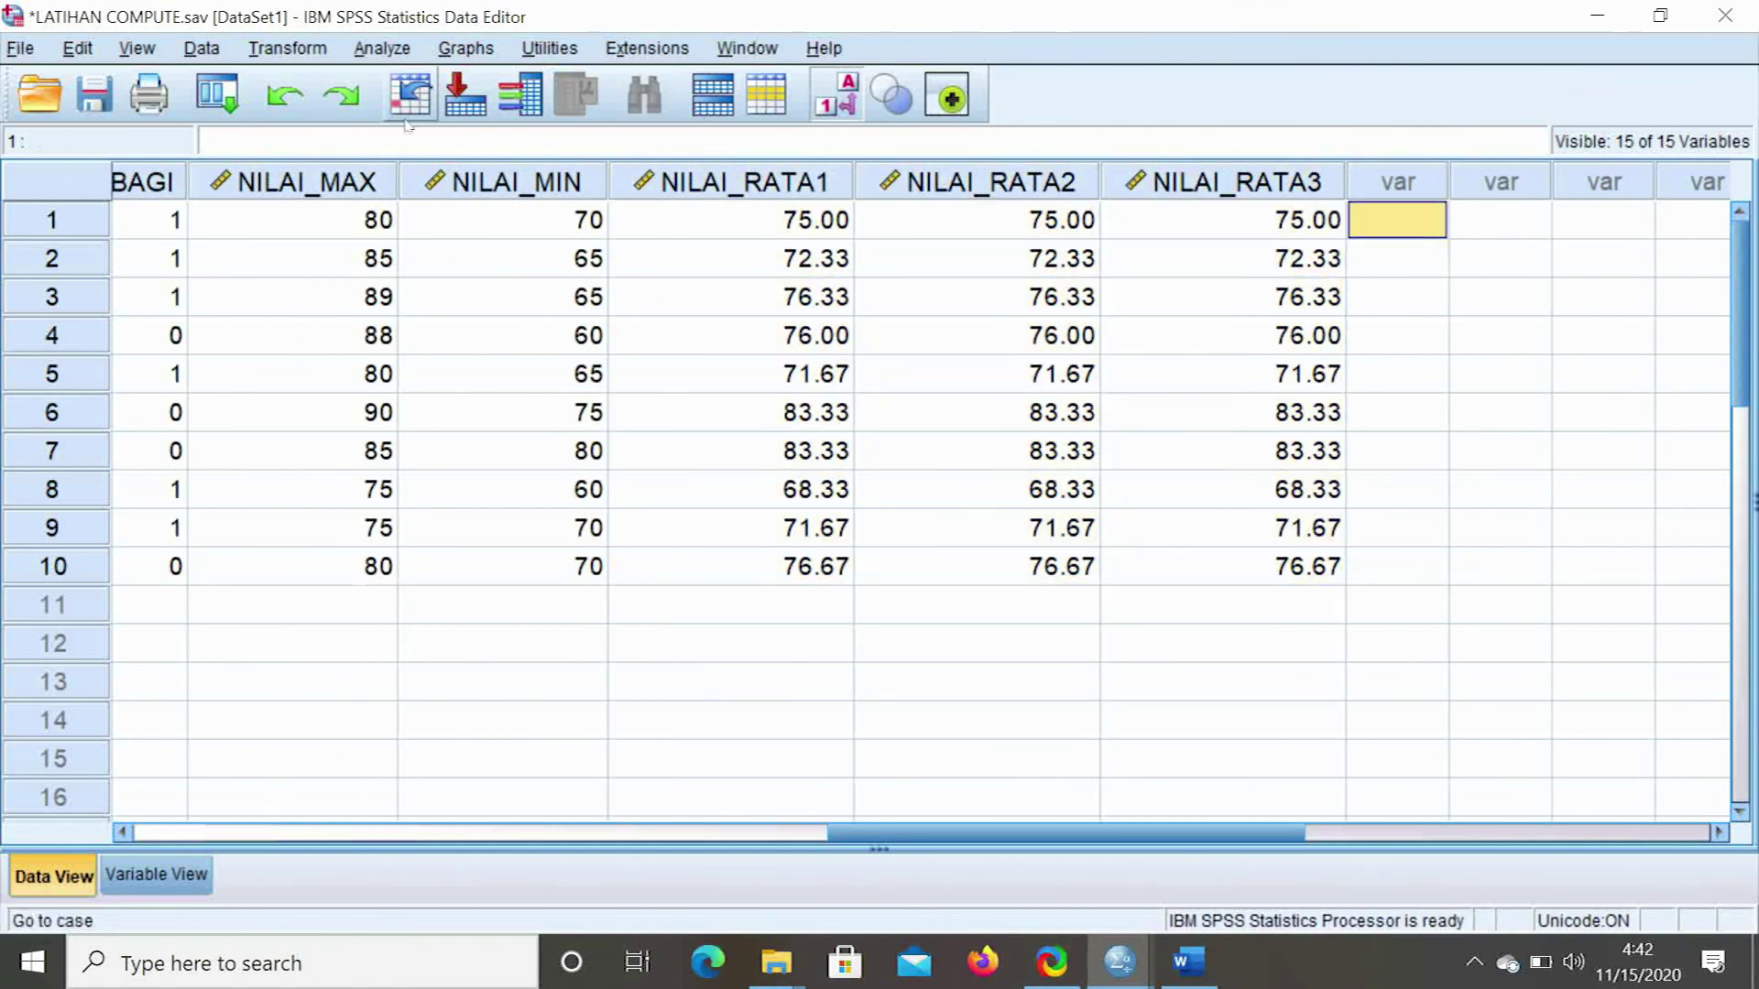
click(308, 52)
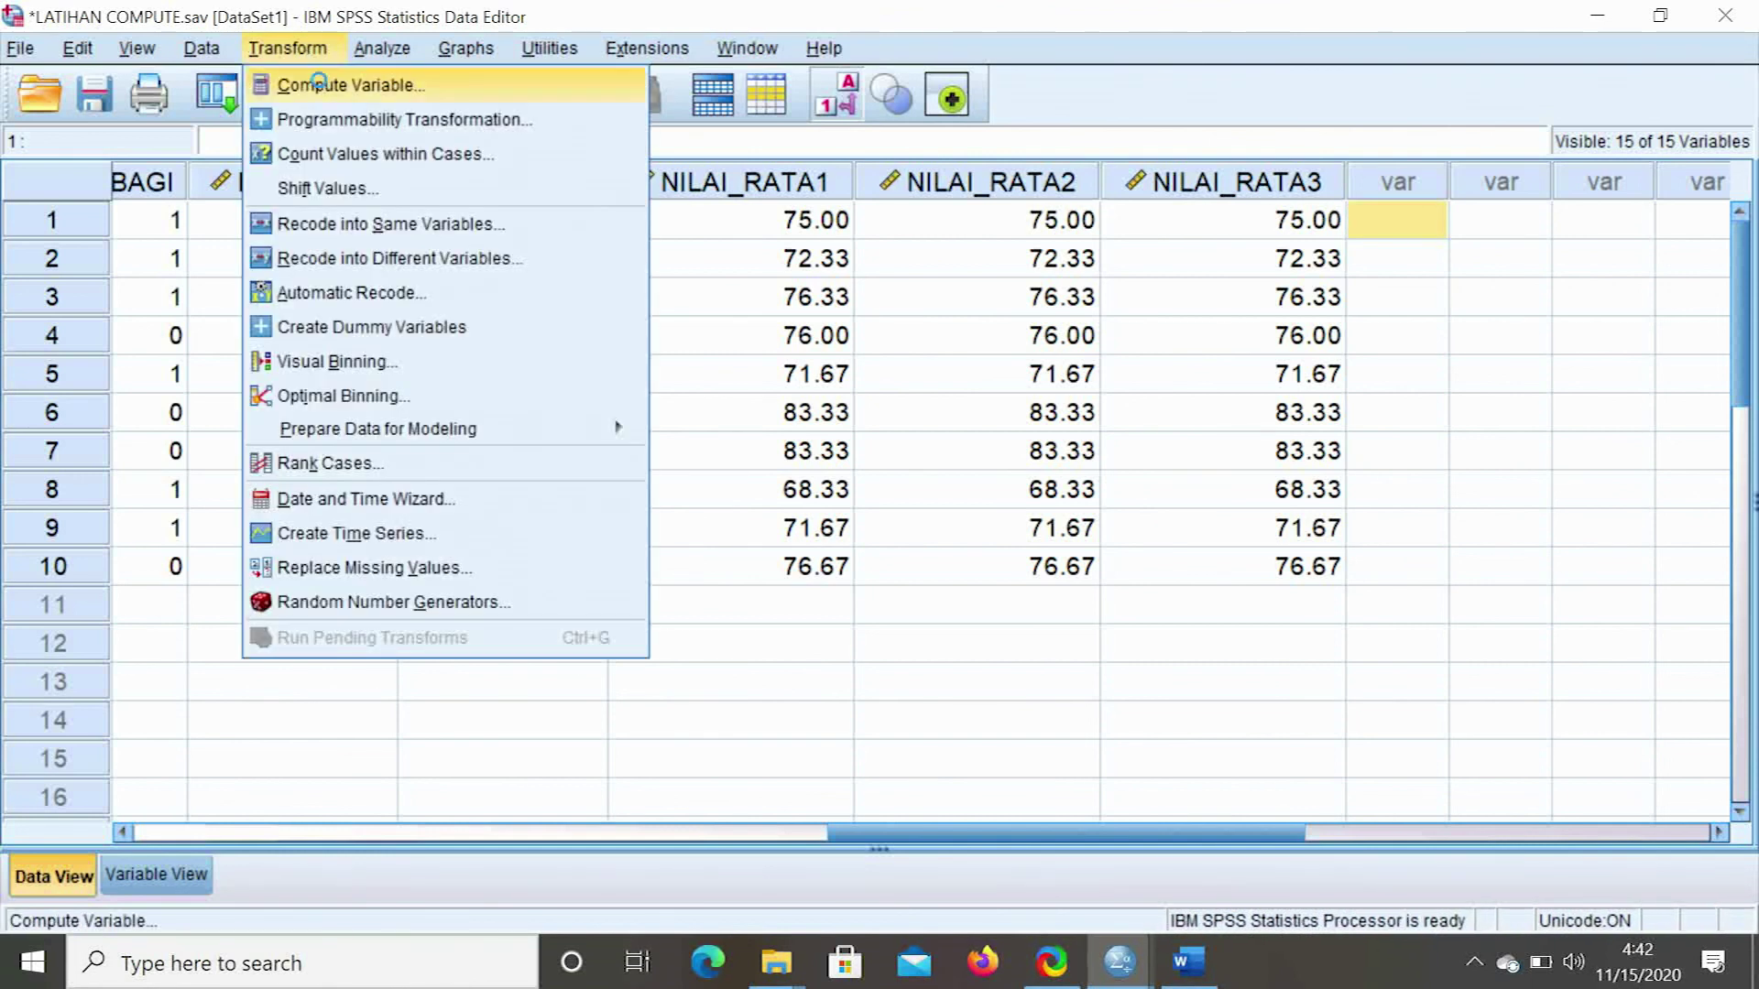
click(316, 85)
click(885, 801)
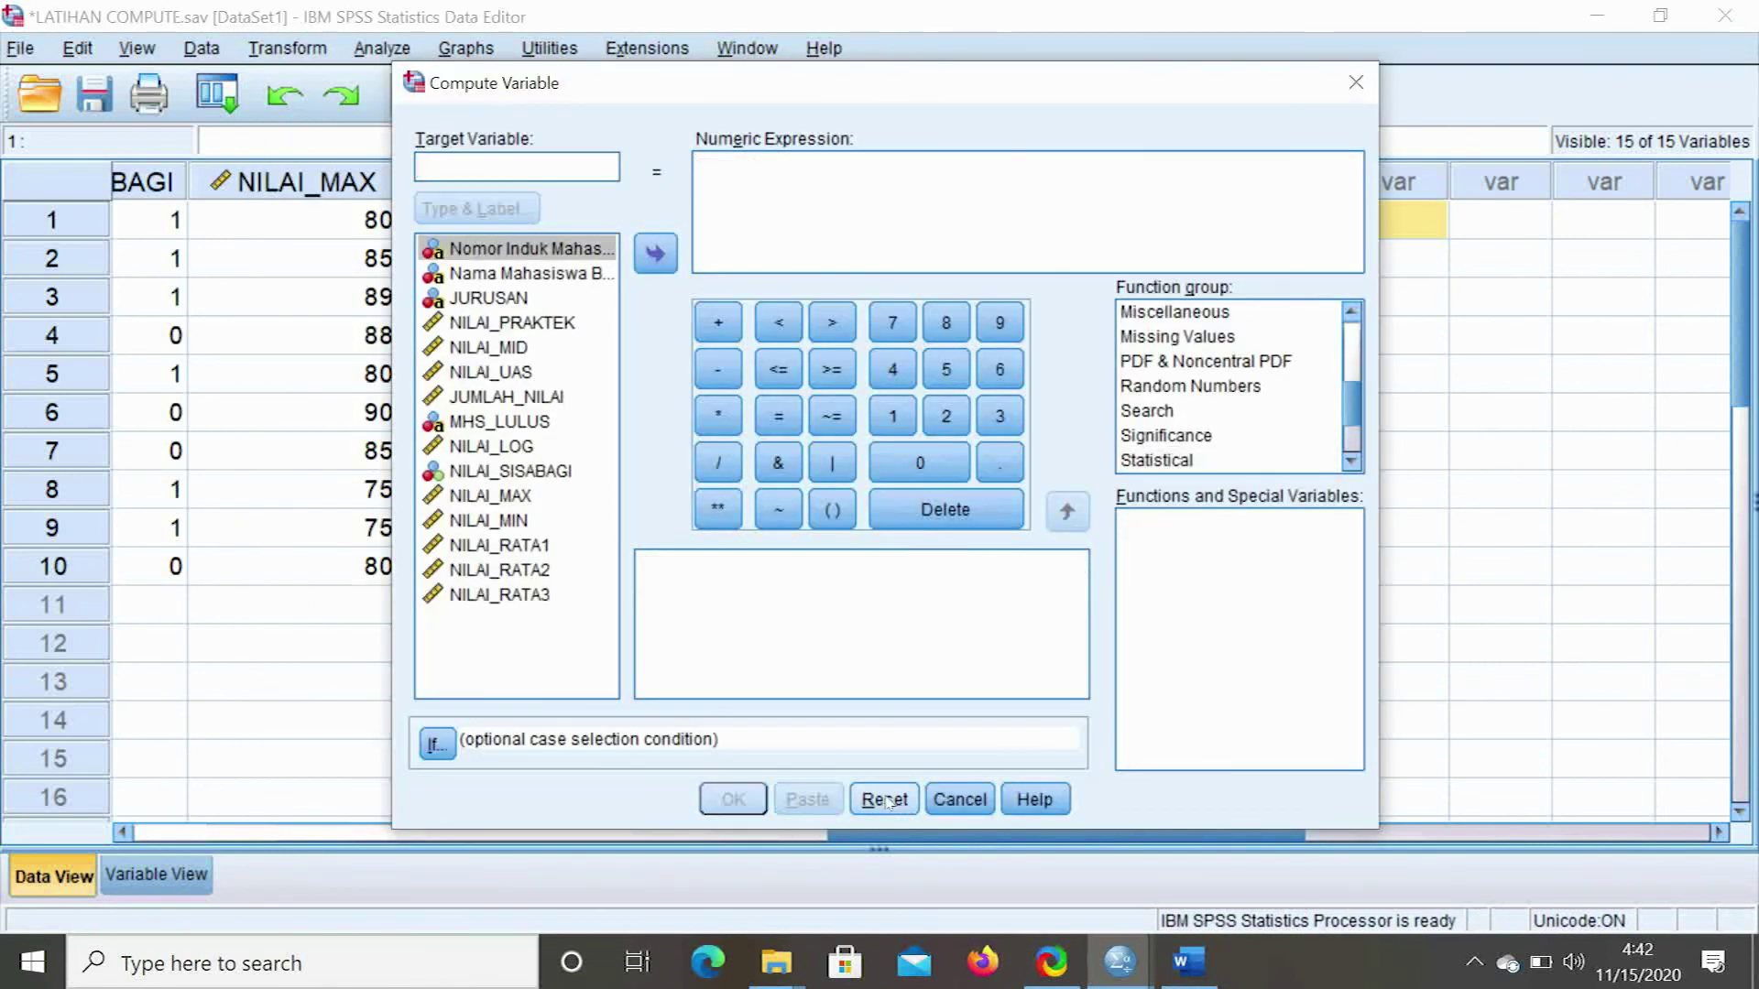
text(NILAI_RATA4)
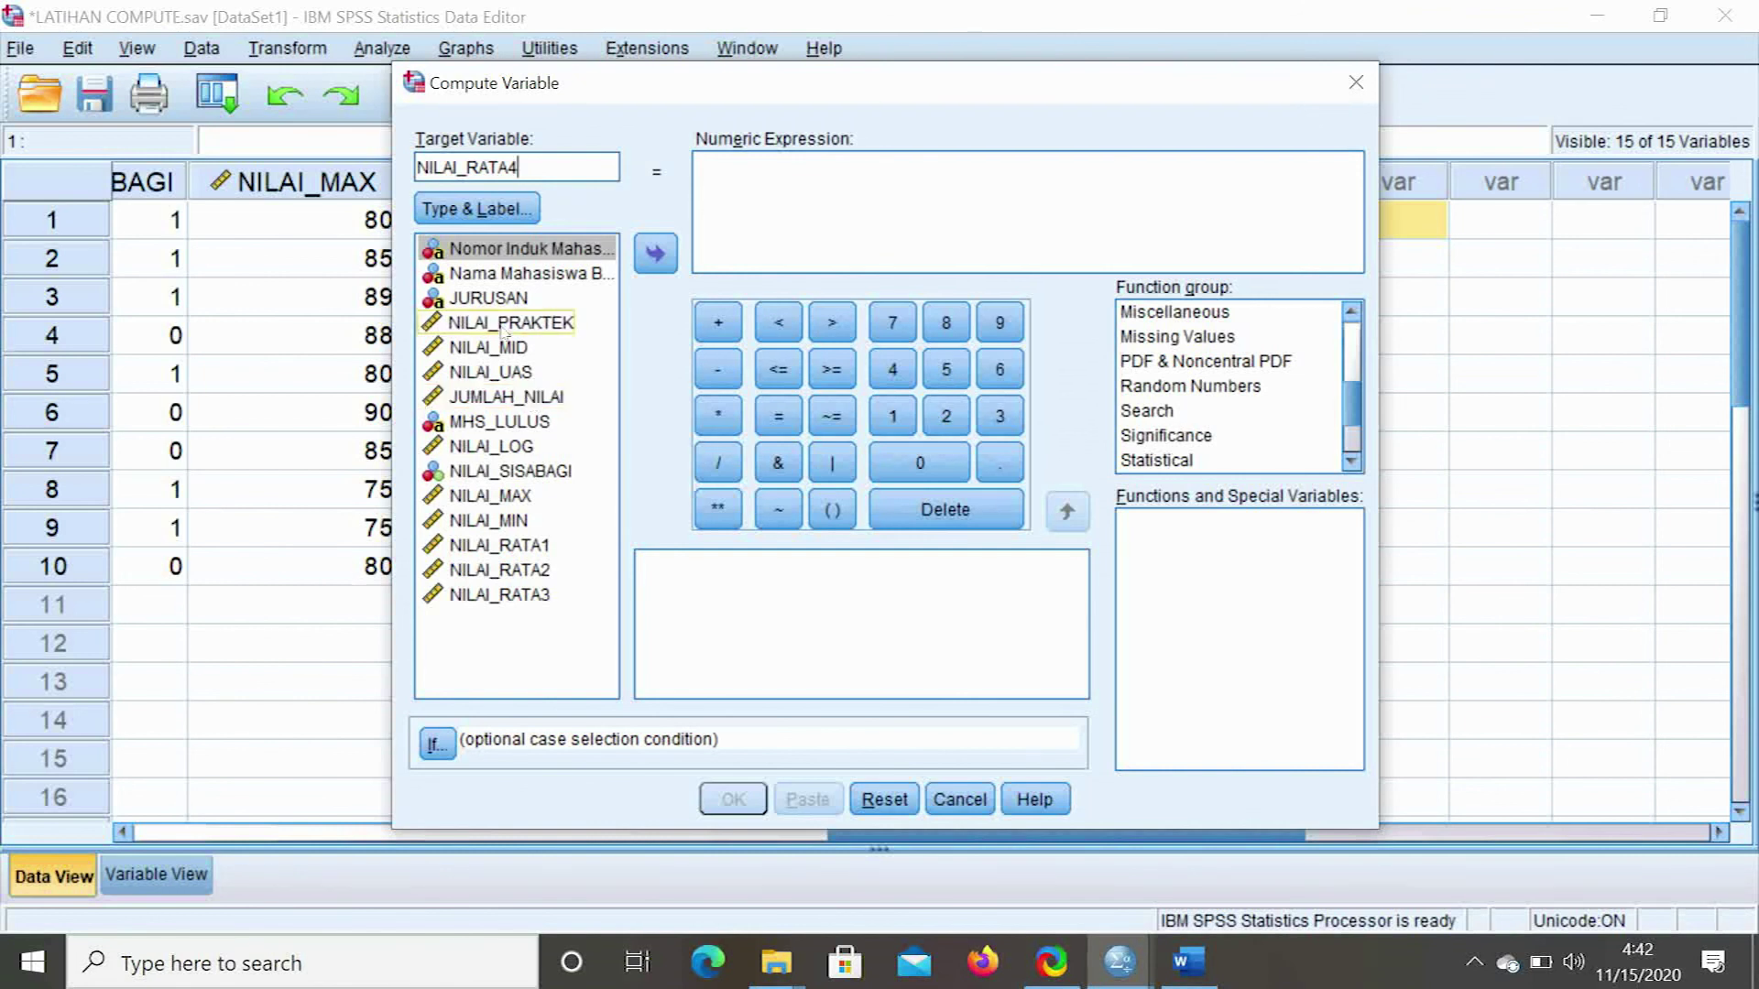
Compute NILAI_RATA4 as JUMLAH_NILAI / 3 and return to the data window
double_click(553, 398)
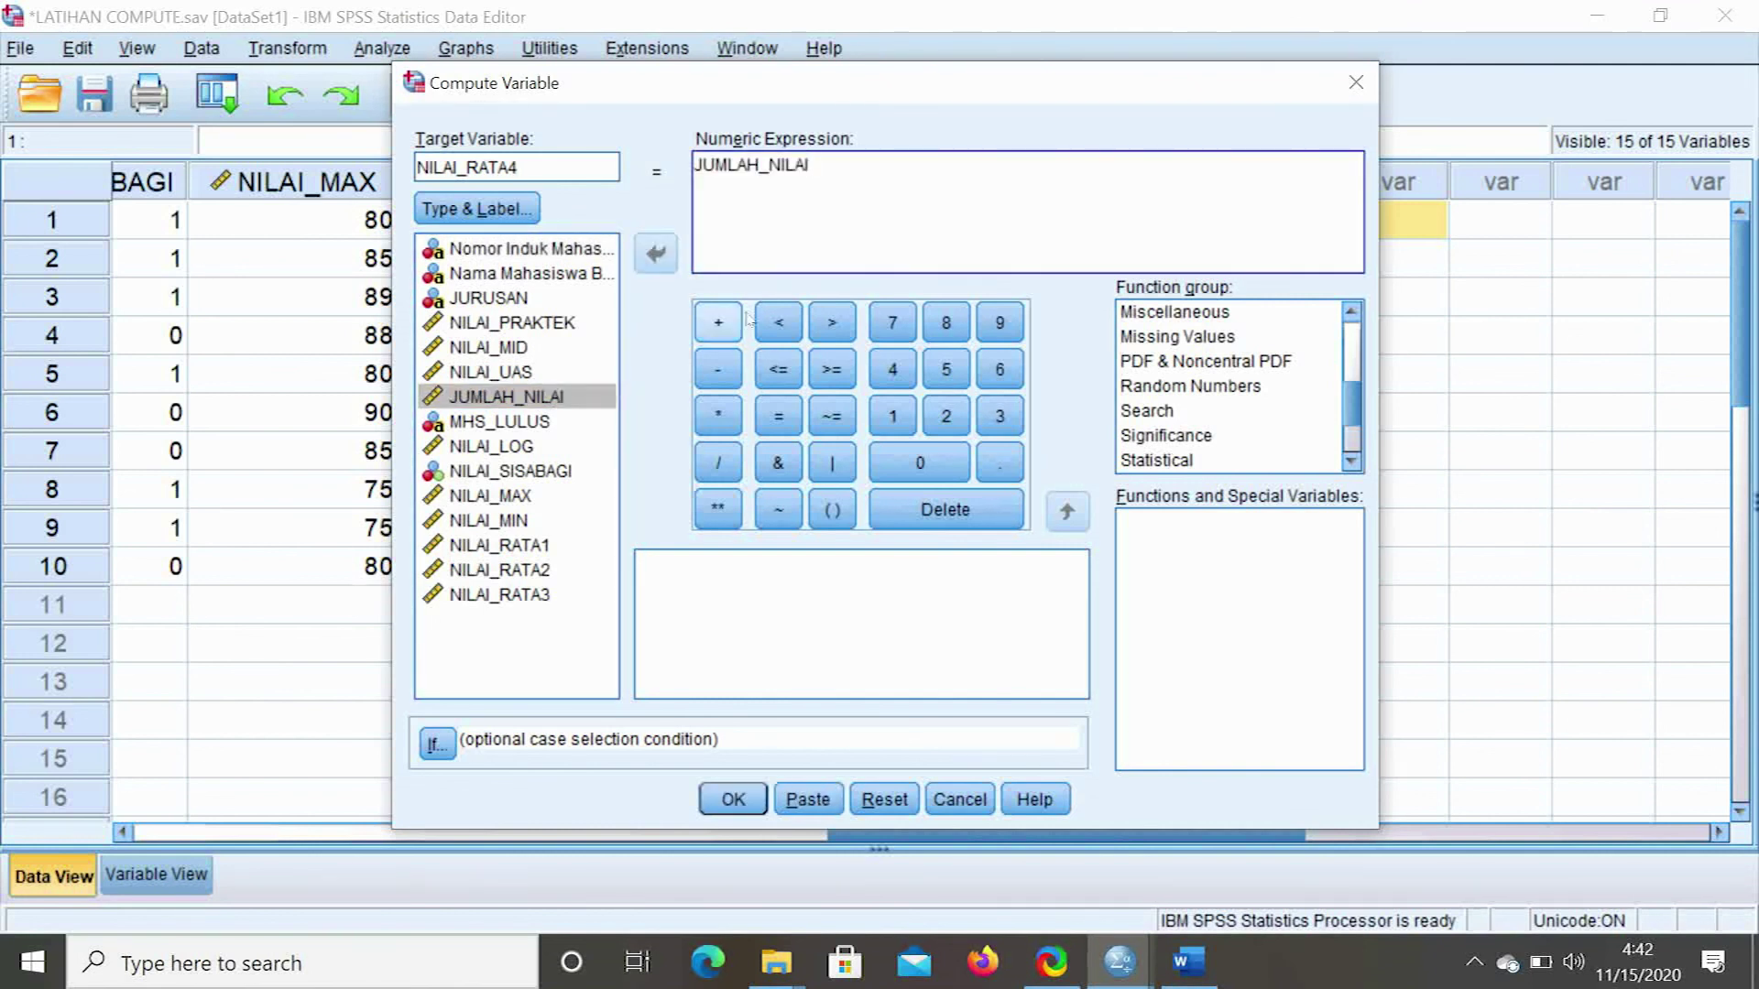
click(717, 462)
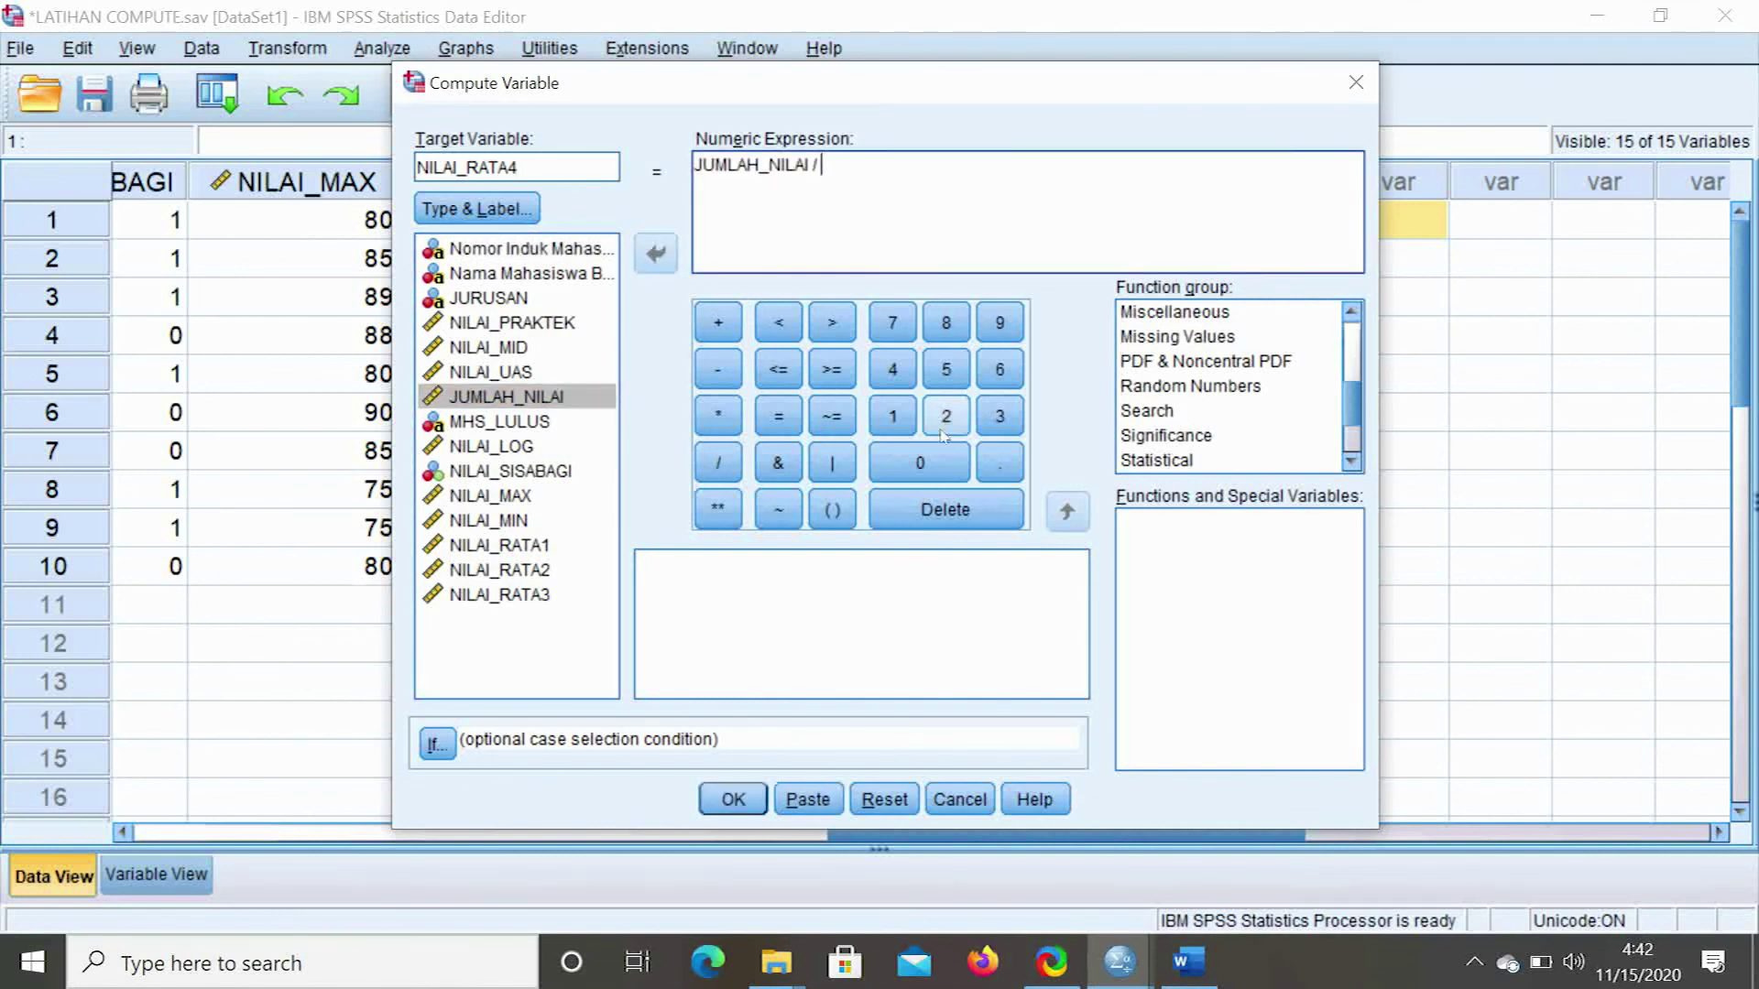
click(1000, 417)
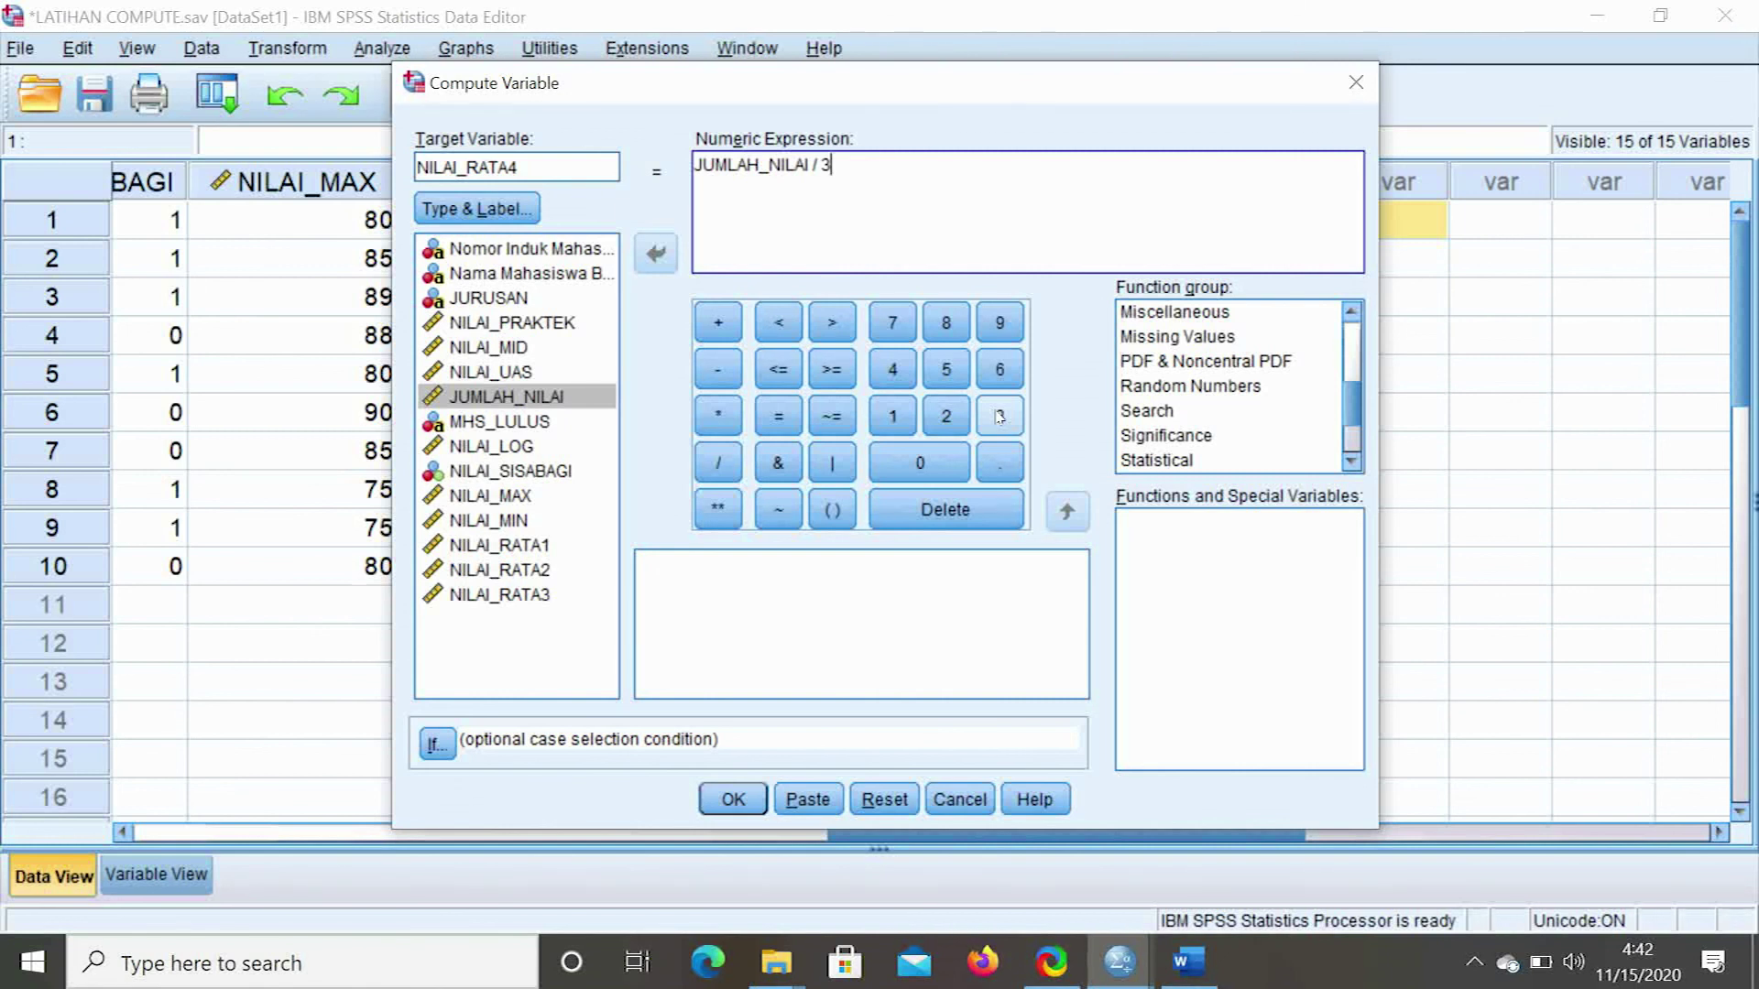
click(726, 803)
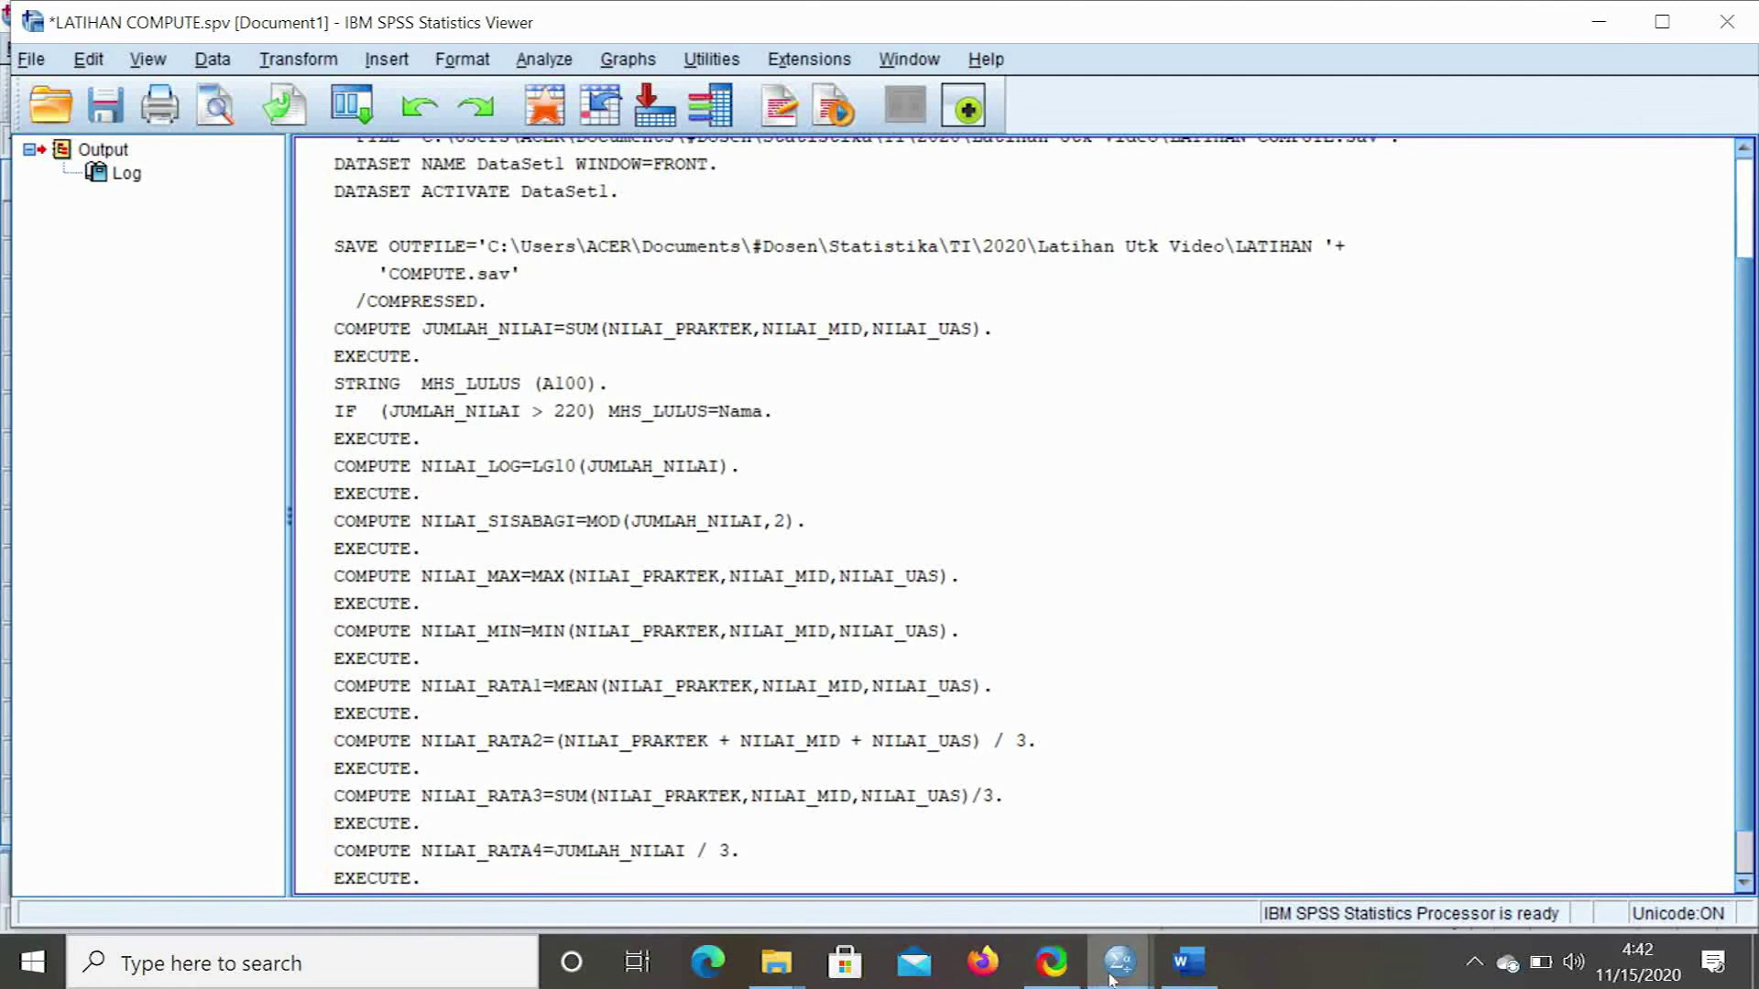
click(1374, 831)
Compare the NILAI_RATA1, NILAI_RATA2, NILAI_RATA3 and NILAI_RATA4 columns one after another in the data window
click(1452, 186)
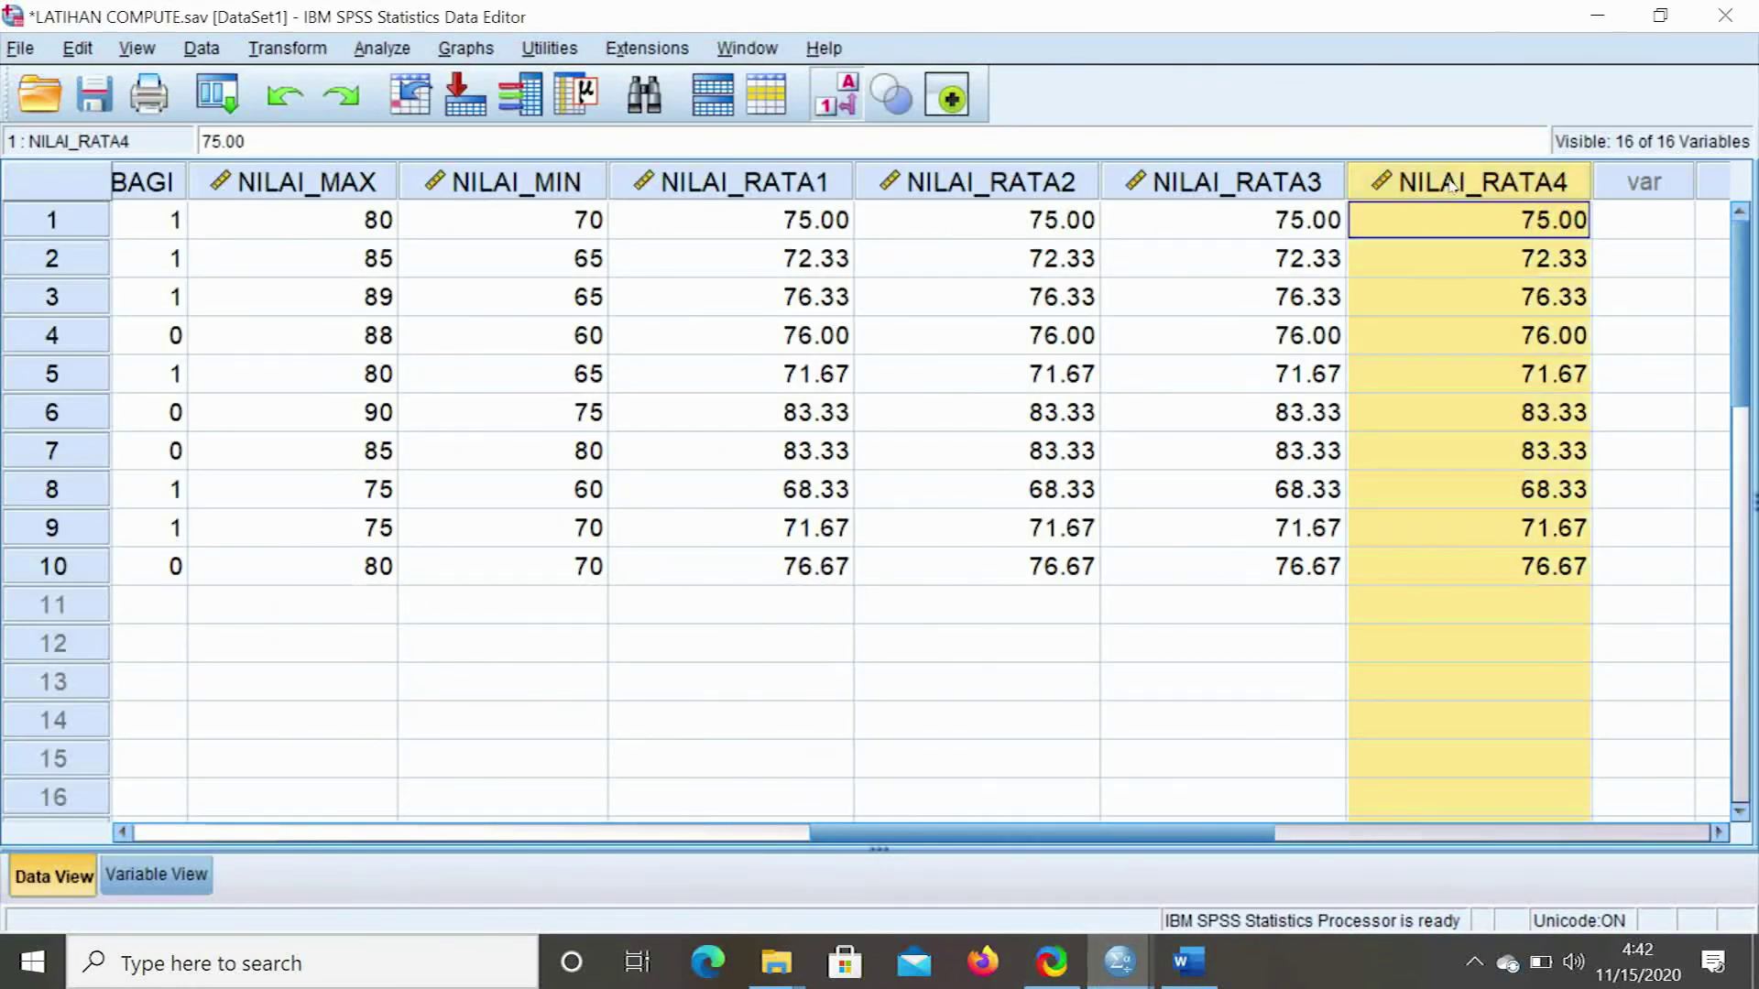
click(795, 178)
click(937, 179)
click(1234, 192)
click(1448, 186)
click(1627, 226)
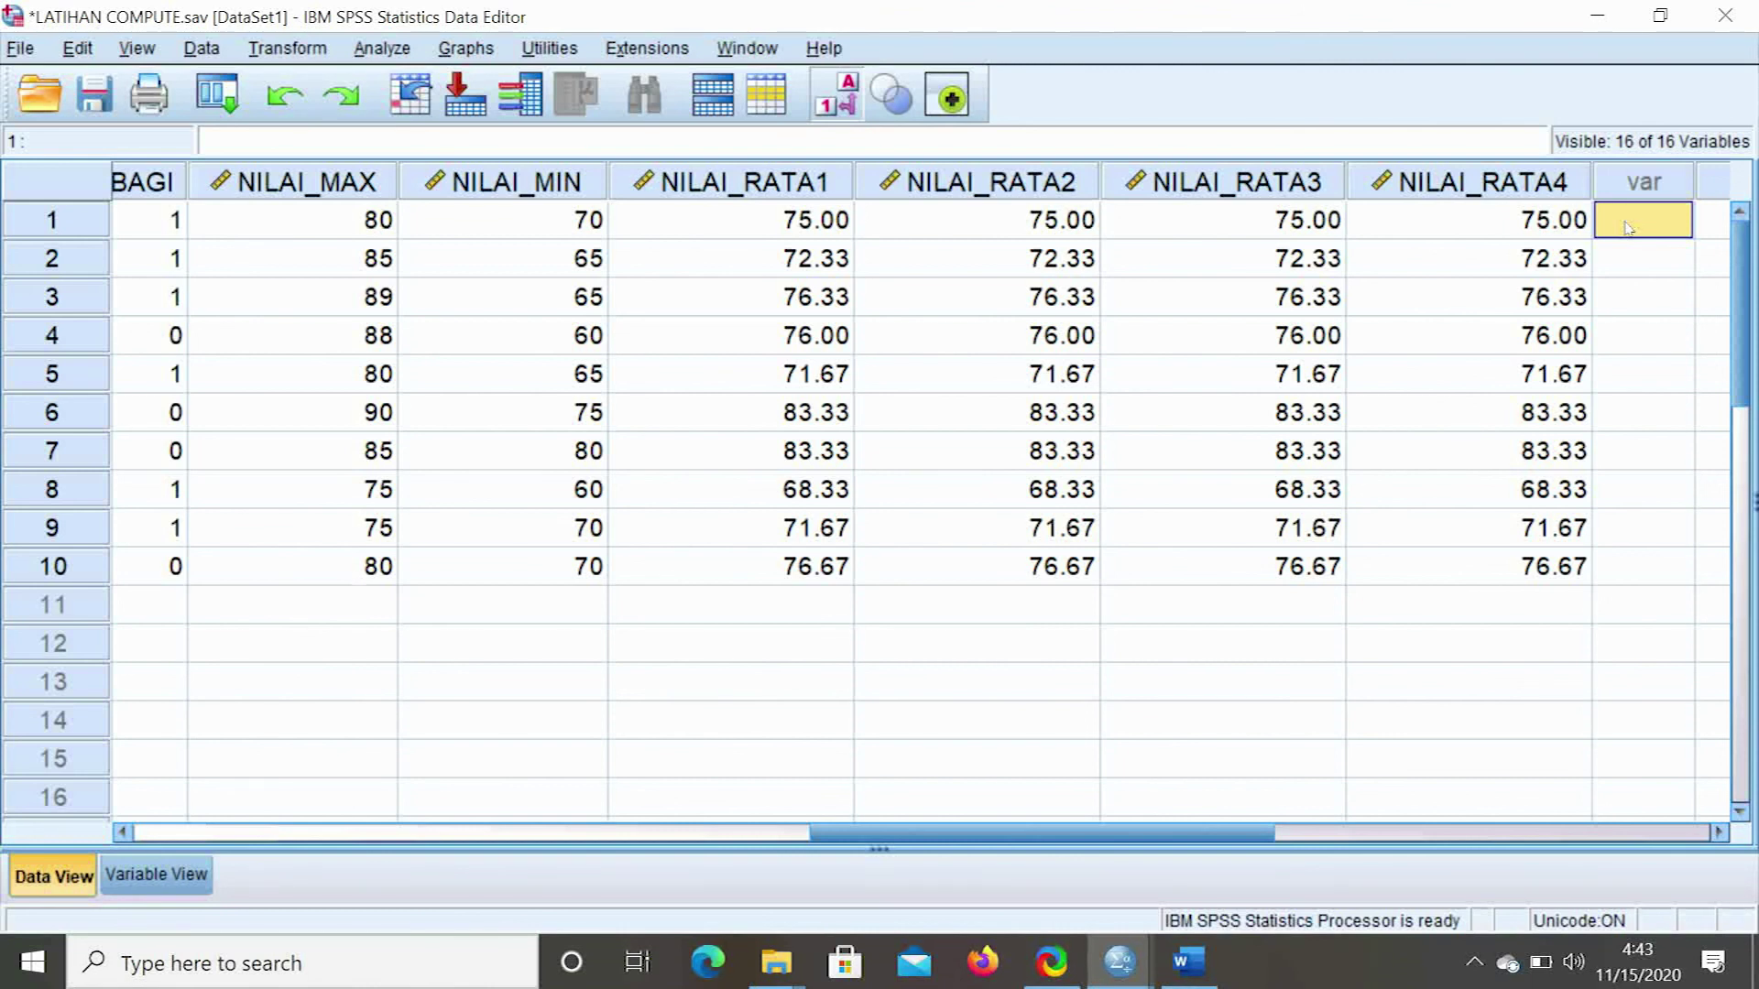
click(793, 183)
click(958, 176)
click(1180, 182)
click(1413, 175)
click(1628, 221)
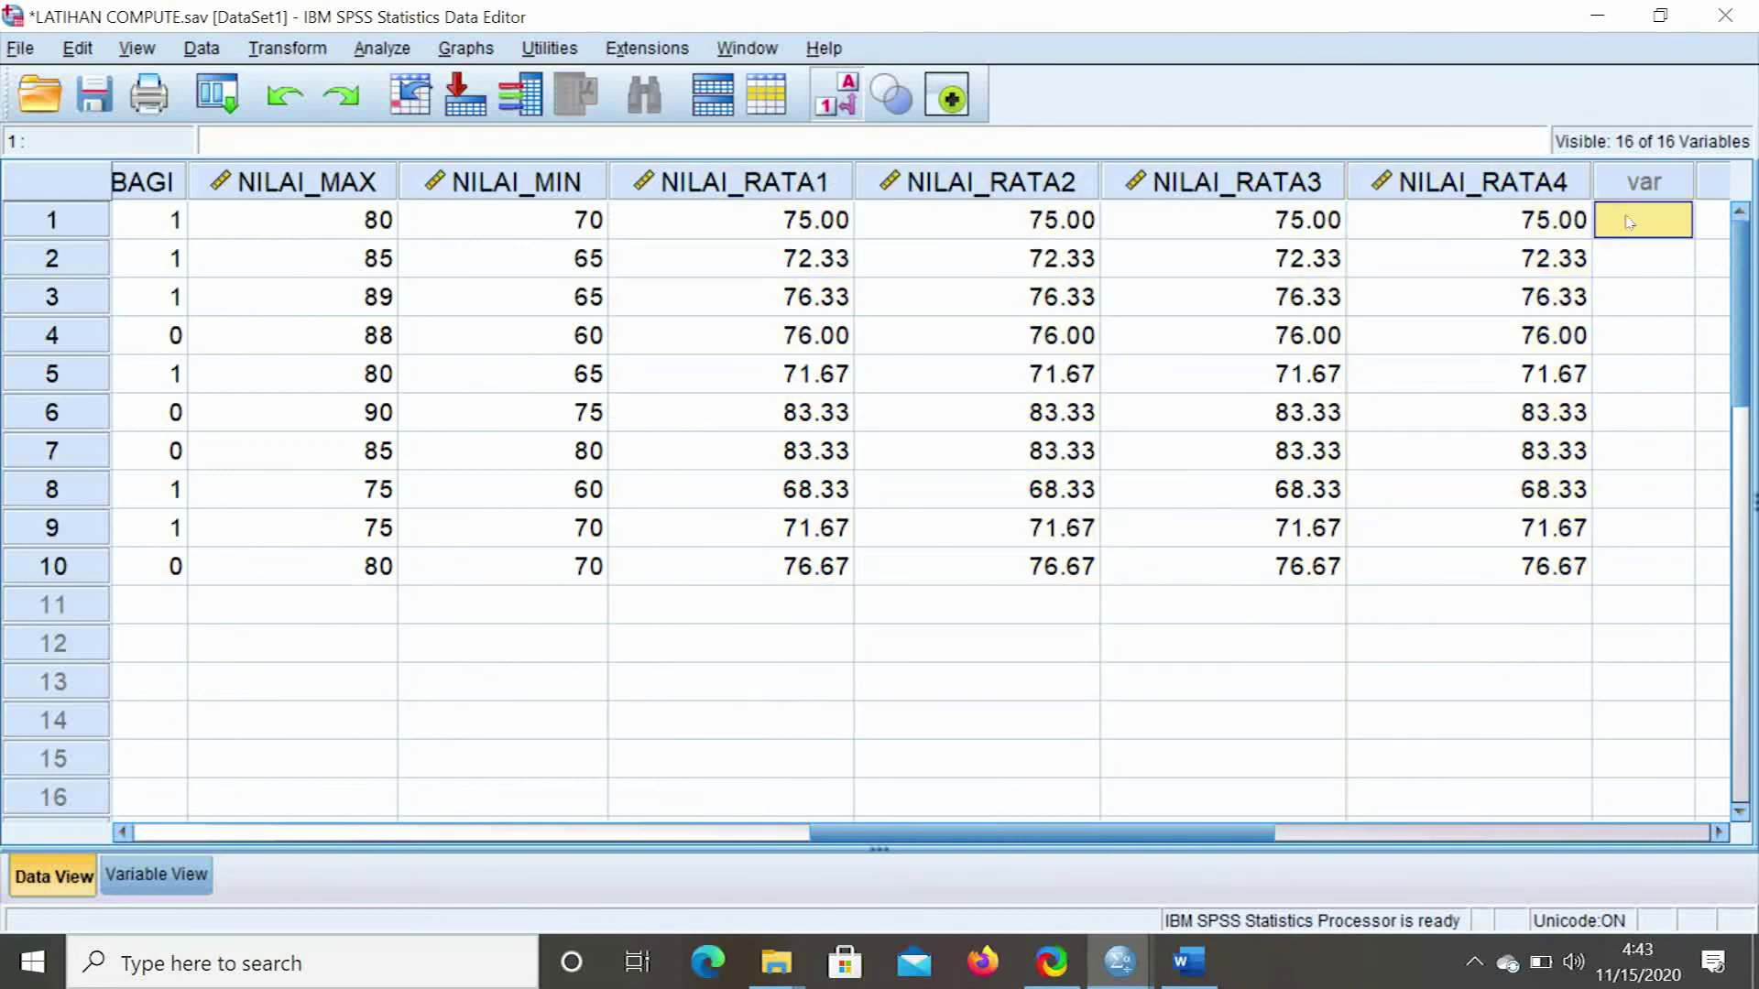